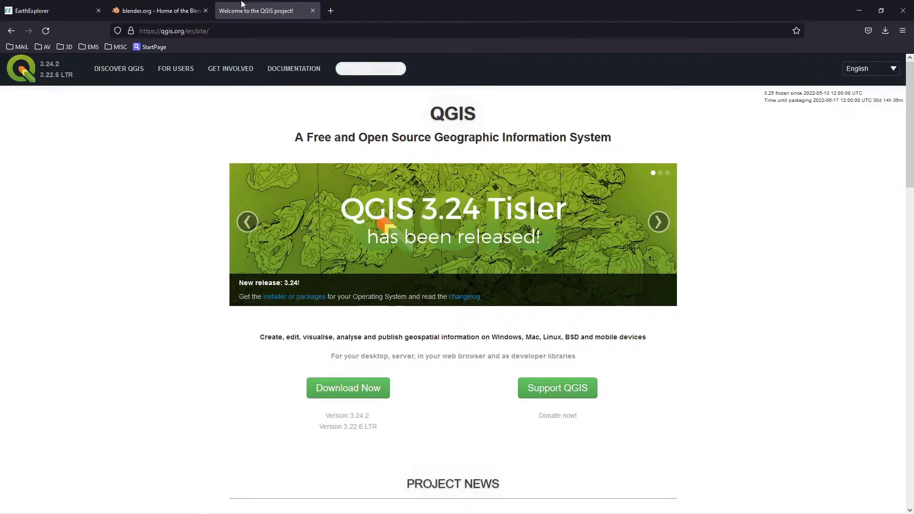
- Glance at the Blender website, switch to EarthExplorer and bring the San Francisco Bay Area into view on the map
click(157, 10)
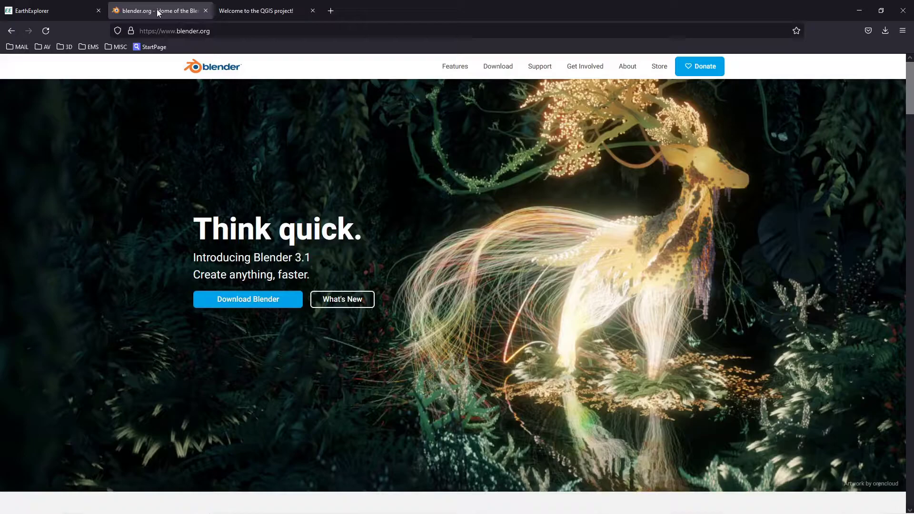
click(53, 11)
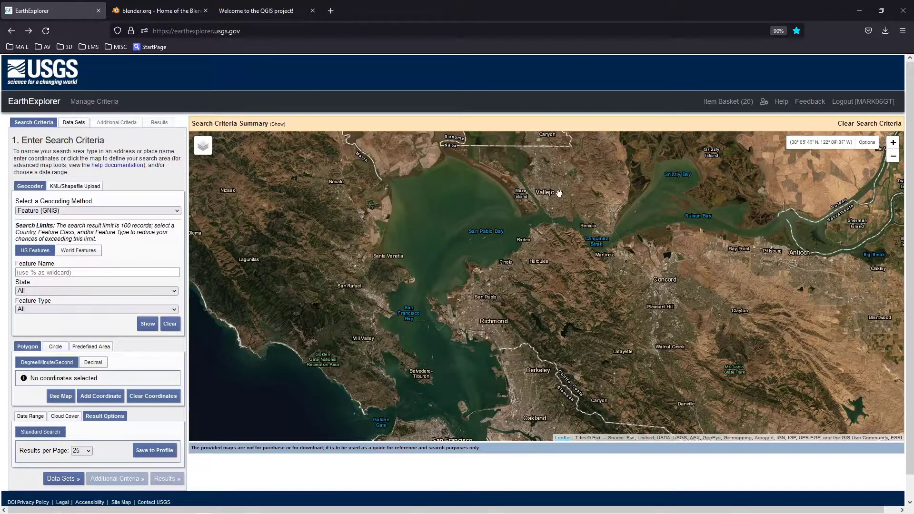
scroll(539, 288, up, 1)
scroll(539, 289, down, 5)
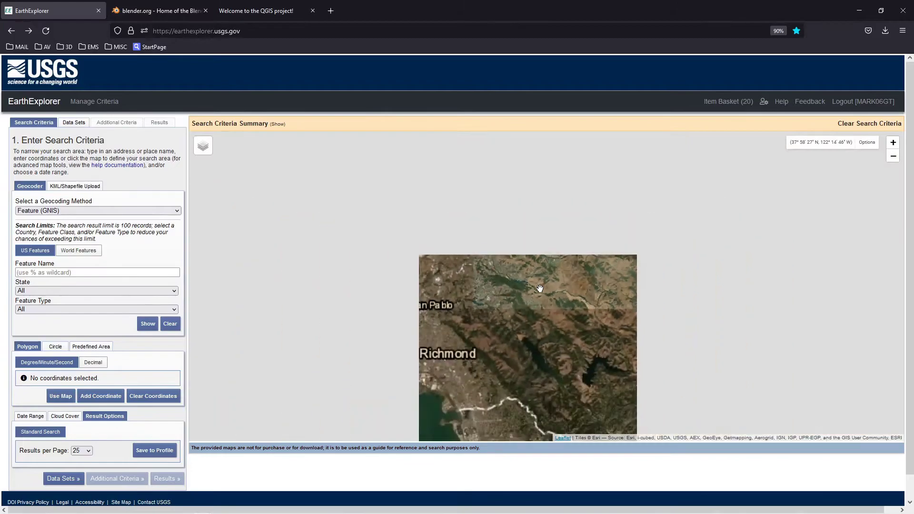
scroll(540, 288, down, 3)
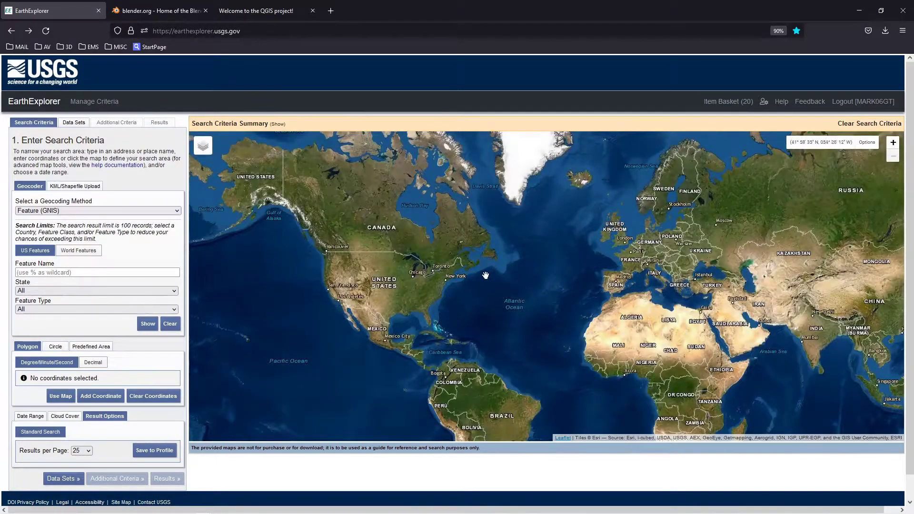
middle_drag(485, 275, 638, 266)
scroll(320, 278, up, 5)
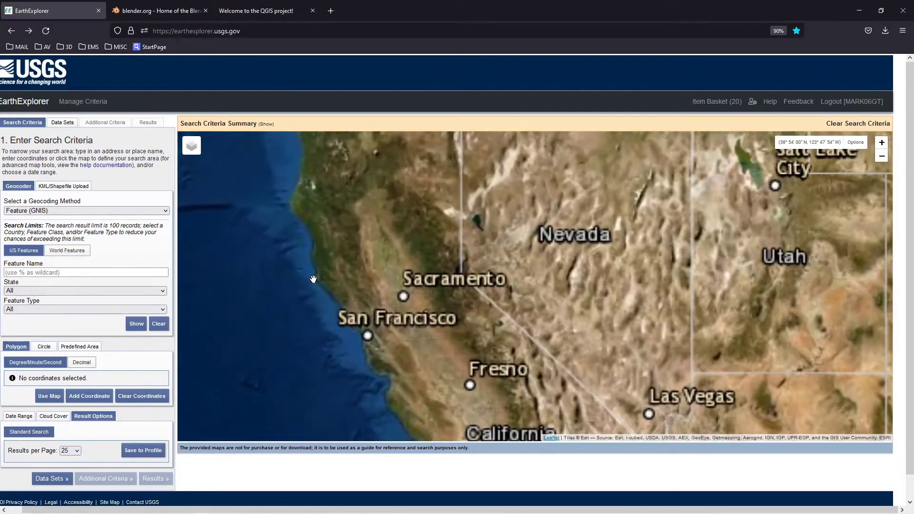
scroll(375, 337, up, 2)
drag(374, 337, 487, 297)
scroll(487, 297, up, 2)
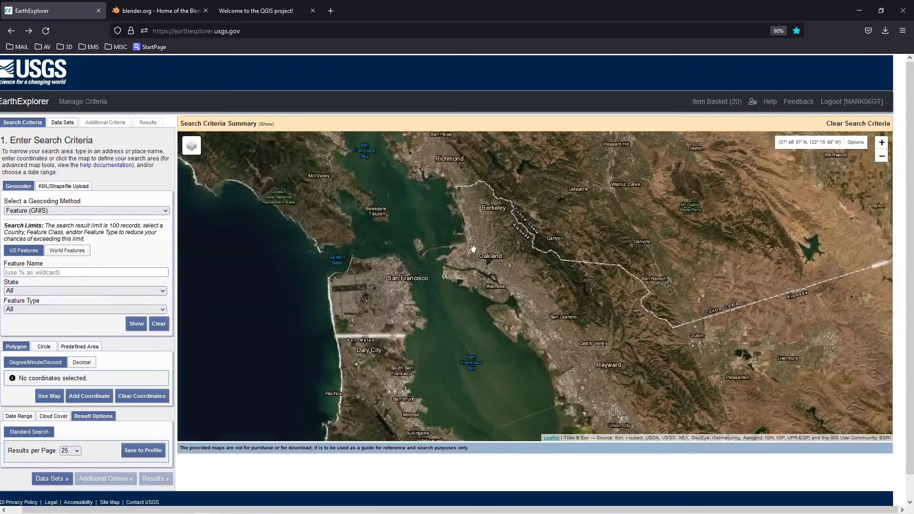
scroll(482, 229, down, 1)
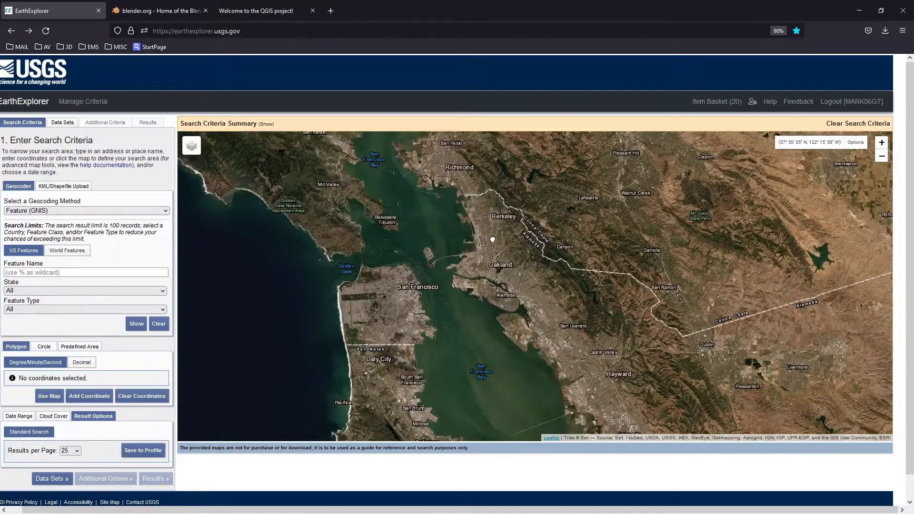
scroll(494, 242, up, 1)
scroll(493, 241, down, 1)
scroll(493, 241, up, 2)
scroll(494, 242, down, 3)
scroll(494, 242, up, 1)
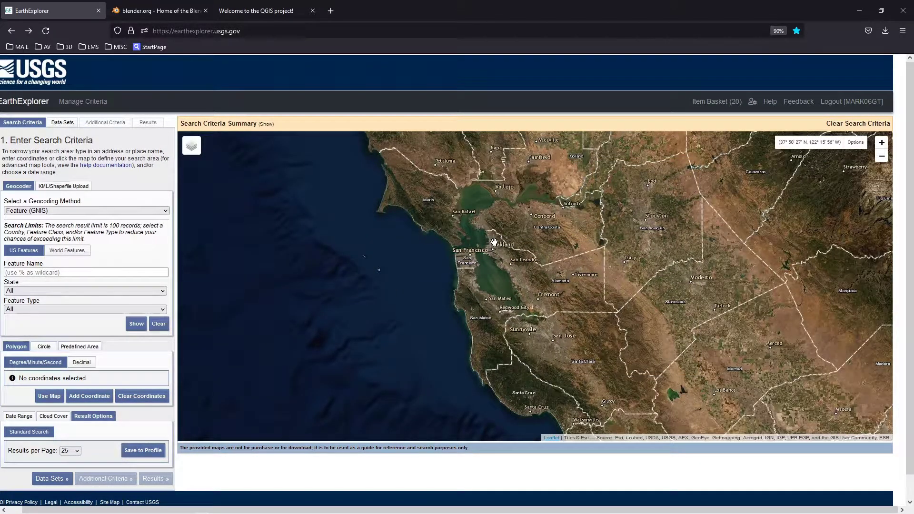
drag(493, 239, 452, 265)
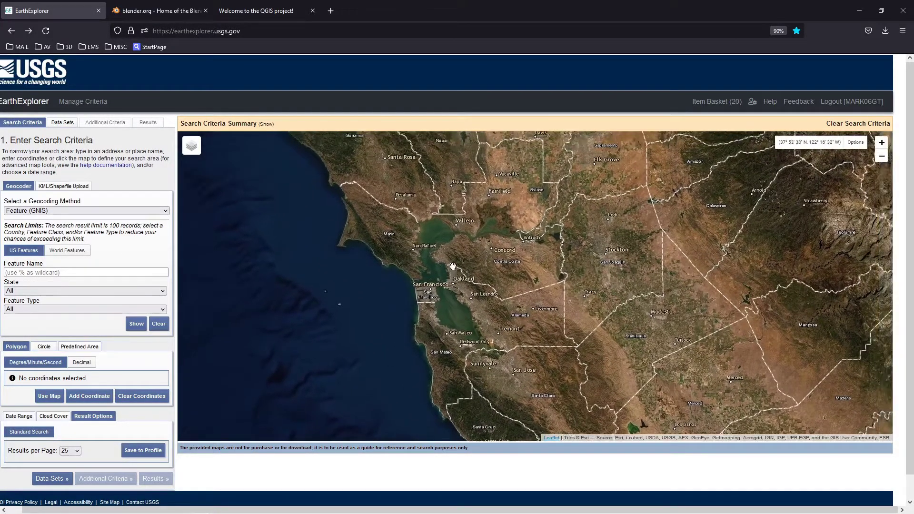
- Mark a four-corner search polygon around the San Francisco Bay Area, and replace it with the visible map extent
click(367, 197)
click(363, 398)
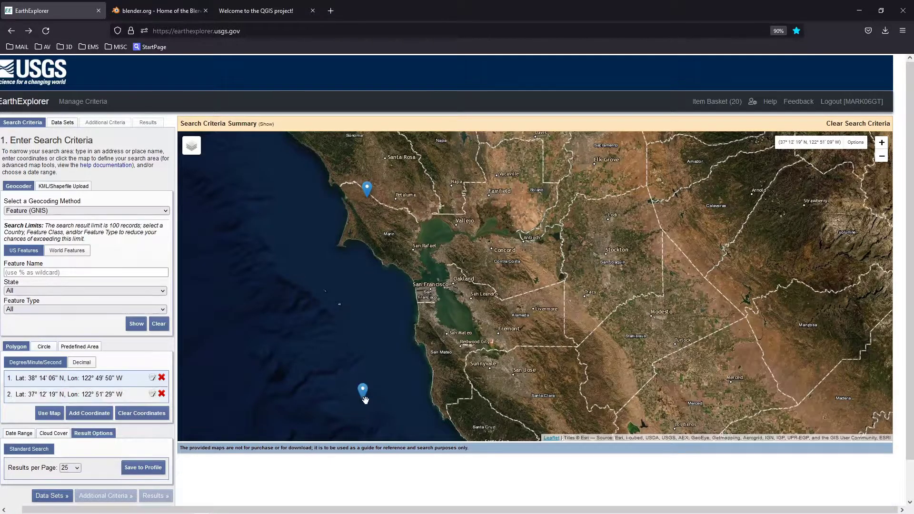
click(590, 410)
click(575, 190)
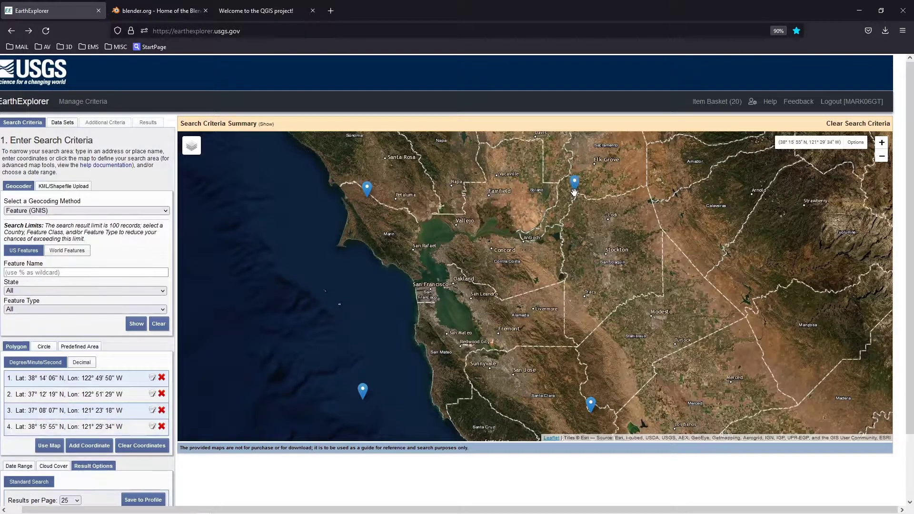
drag(532, 275, 556, 274)
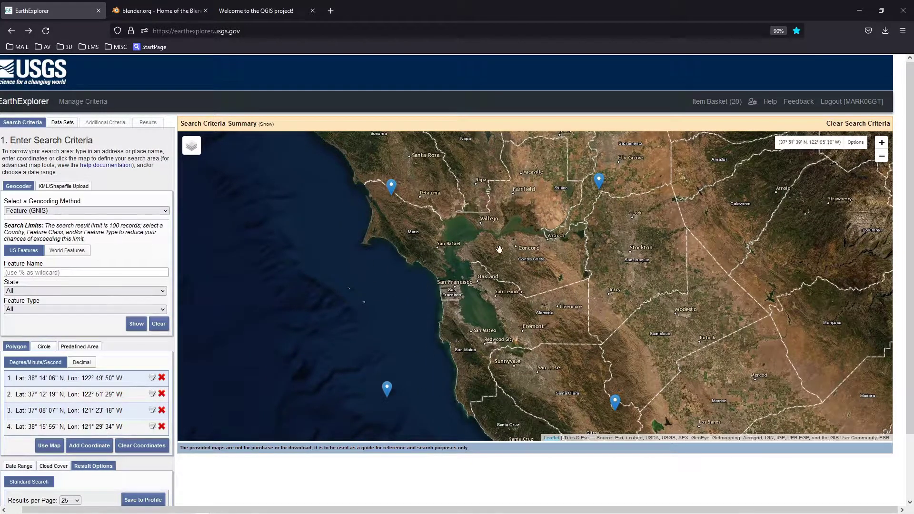
mouse_move(495, 252)
middle_down()
mouse_move(457, 249)
mouse_move(495, 252)
middle_up()
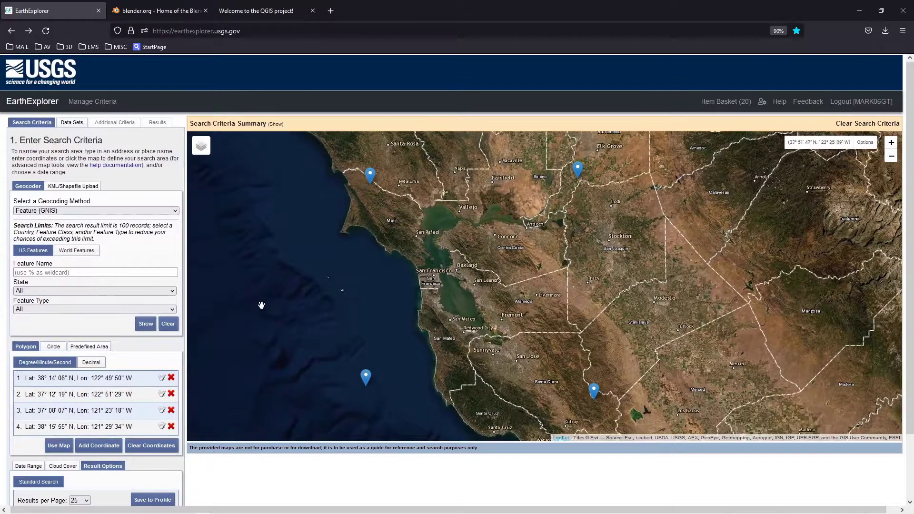
click(62, 448)
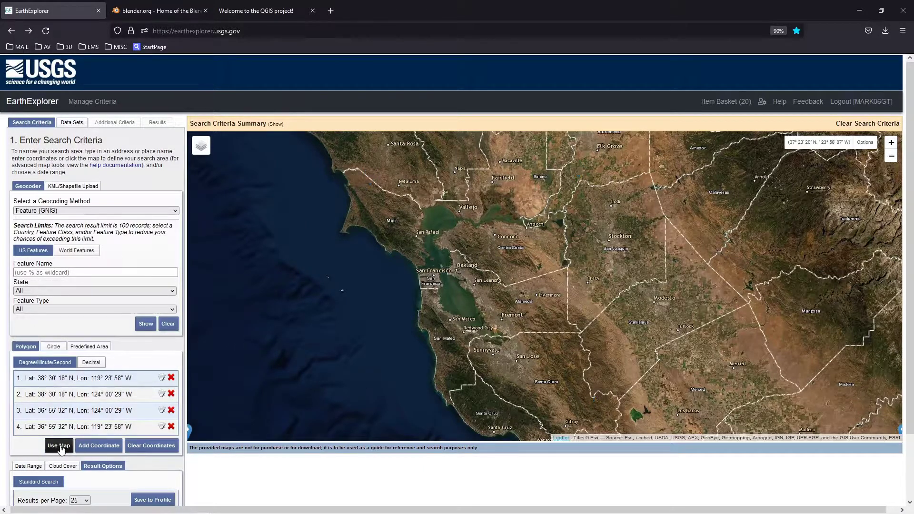
- Redefine the search polygon from a tighter map extent around San Francisco Bay, spanning 37° 27' 07" to 38° 14' 25" N and 120° 54' 51" to 123° 13' 06" W
scroll(501, 307, up, 2)
scroll(500, 306, down, 2)
scroll(501, 307, up, 2)
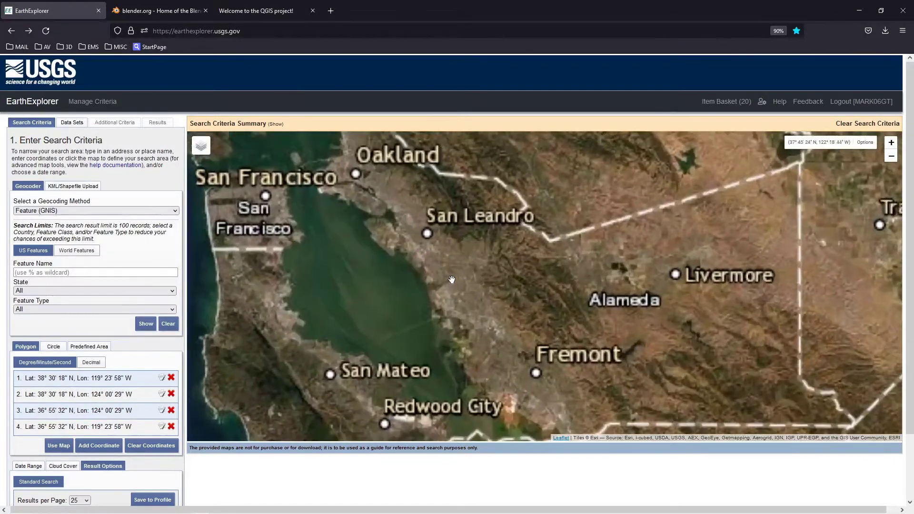
scroll(528, 305, down, 1)
scroll(528, 305, down, 2)
scroll(514, 251, up, 3)
scroll(514, 250, down, 2)
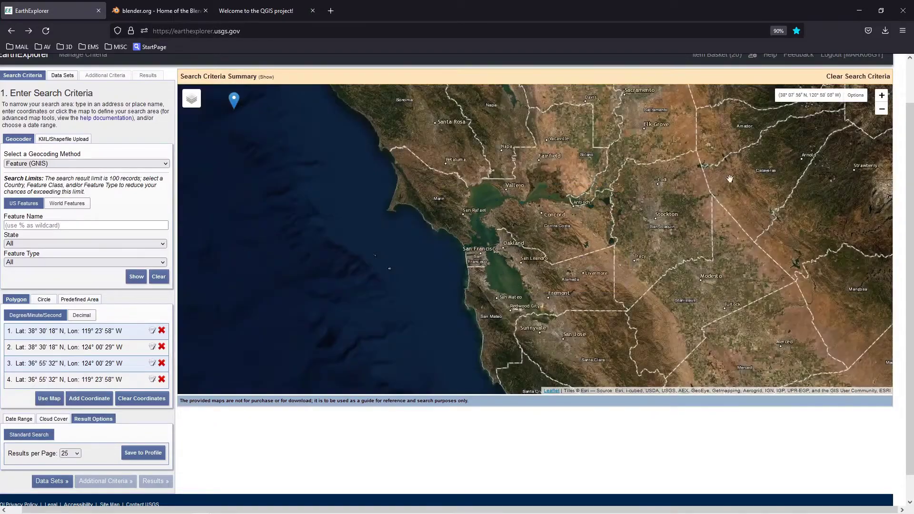
click(882, 96)
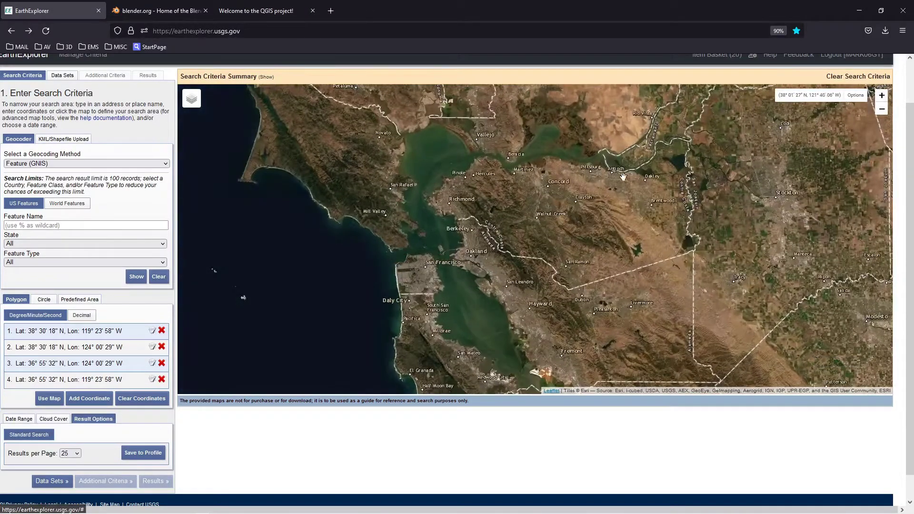
click(49, 401)
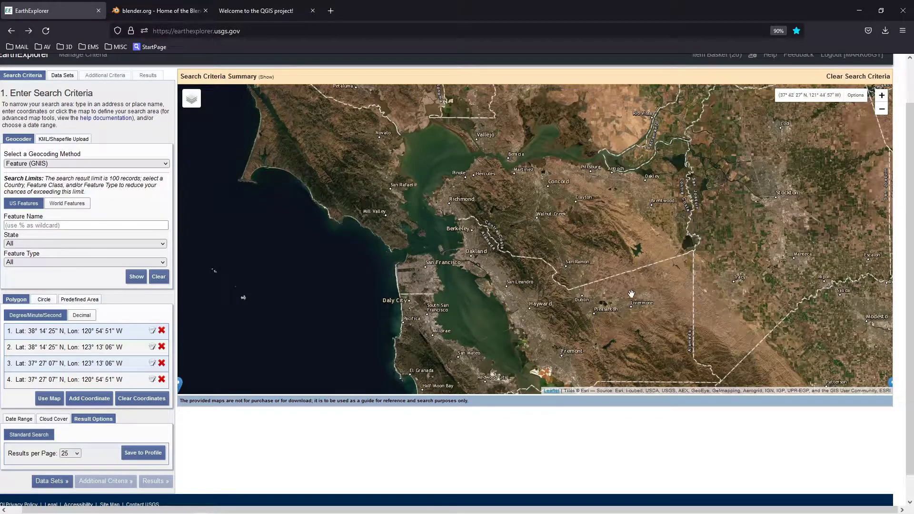
click(881, 108)
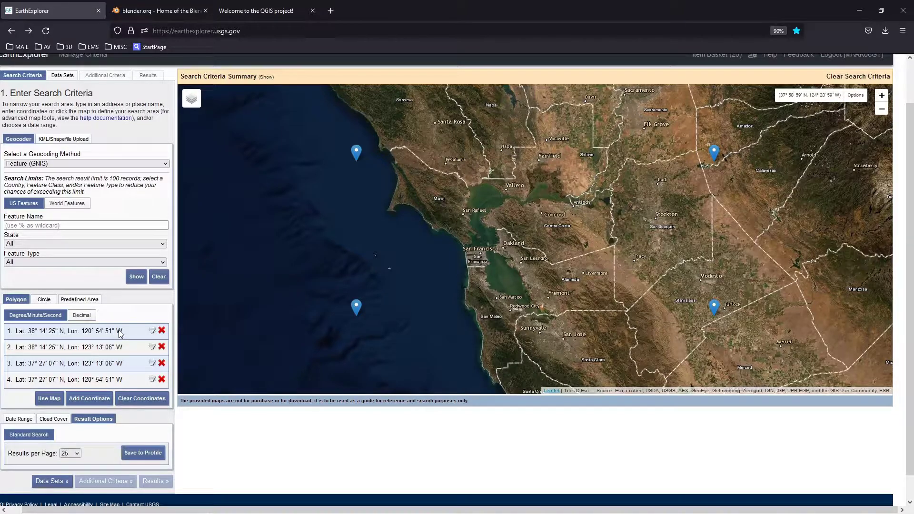
- Select the SRTM 1 Arc-Second Global data set from the Digital Elevation category's SRTM group
click(57, 481)
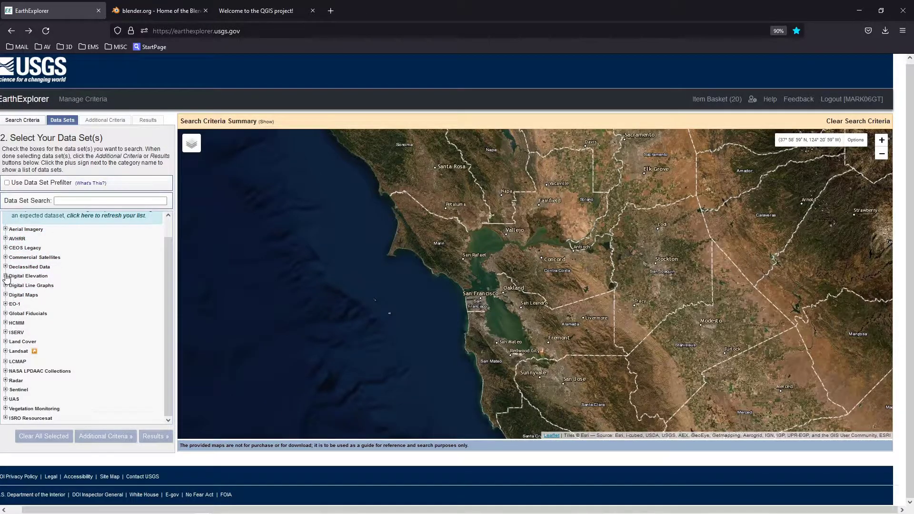
click(5, 294)
click(6, 295)
click(5, 275)
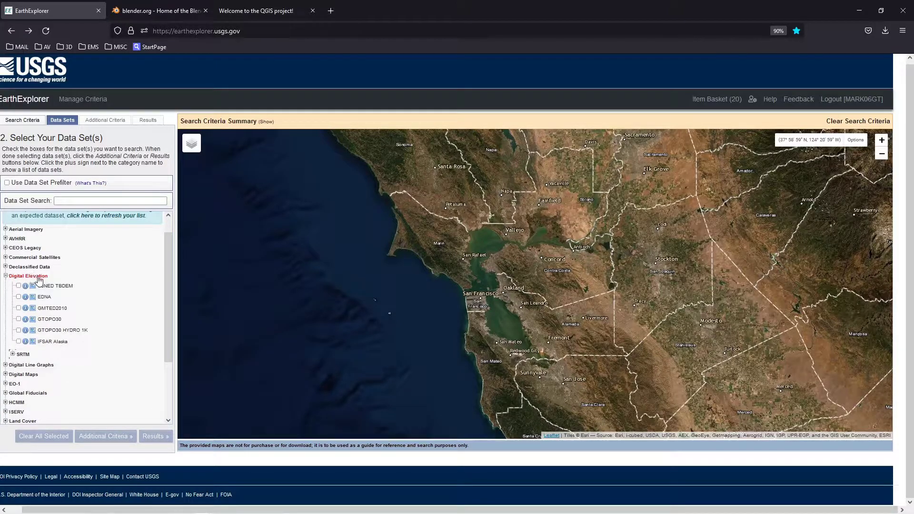
click(12, 355)
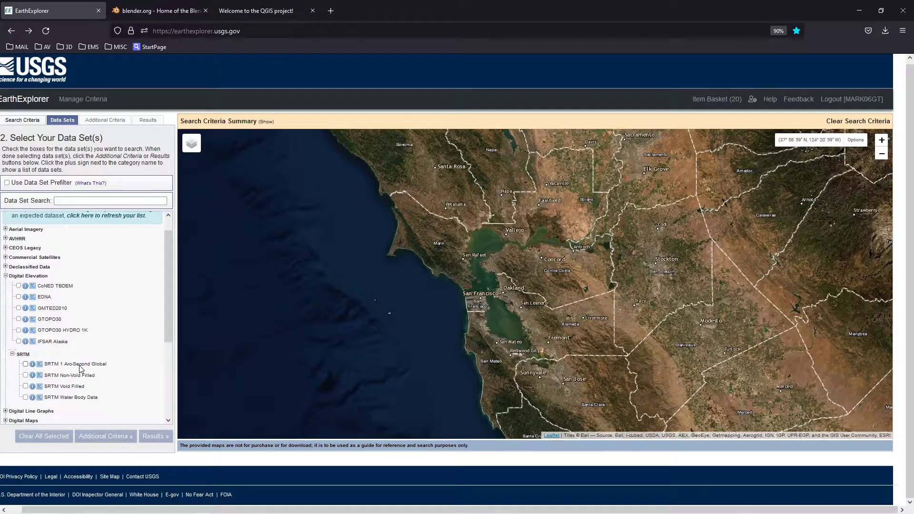
click(25, 364)
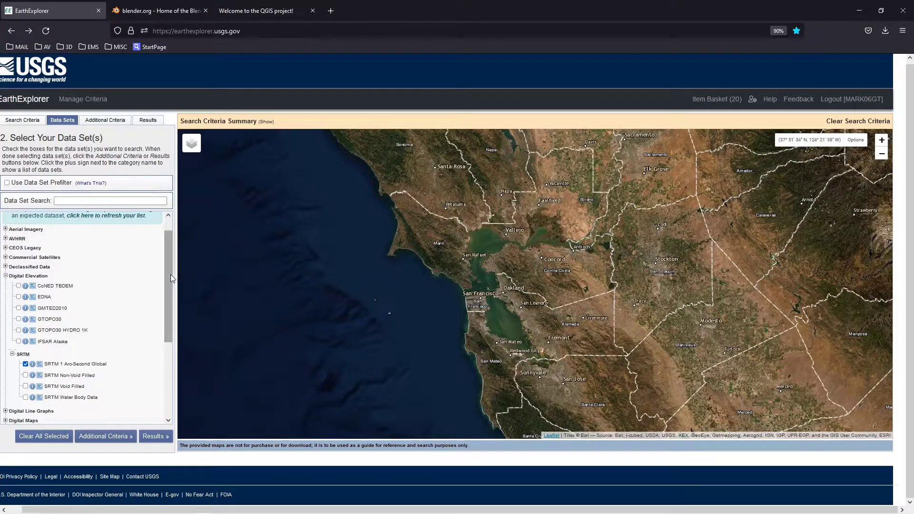
- Select the Landsat 8-9 OLI/TIRS C2 L1 data set from the Landsat Collection 2 Level-1 group
drag(169, 275, 165, 359)
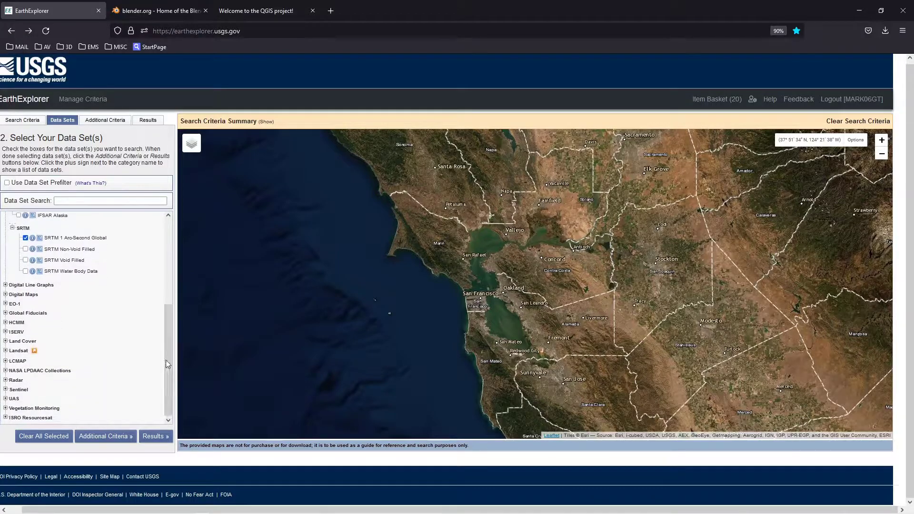
click(5, 350)
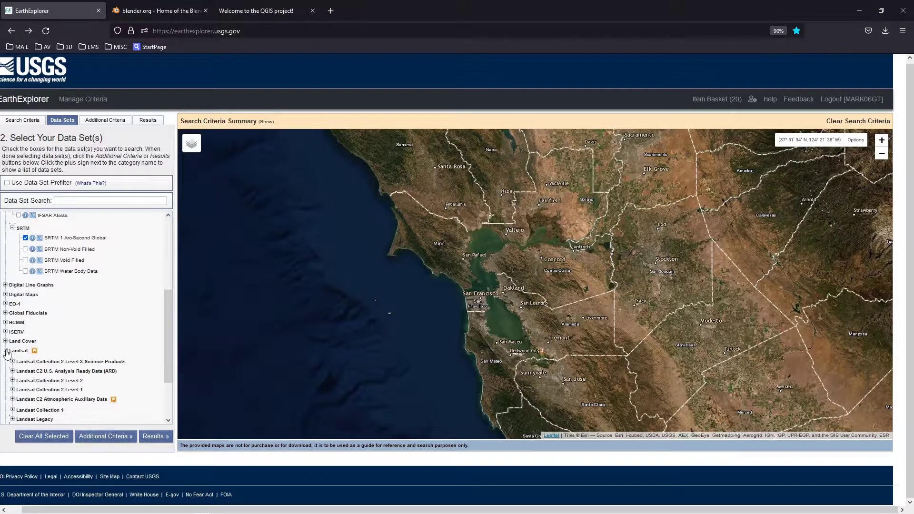
drag(169, 313, 166, 345)
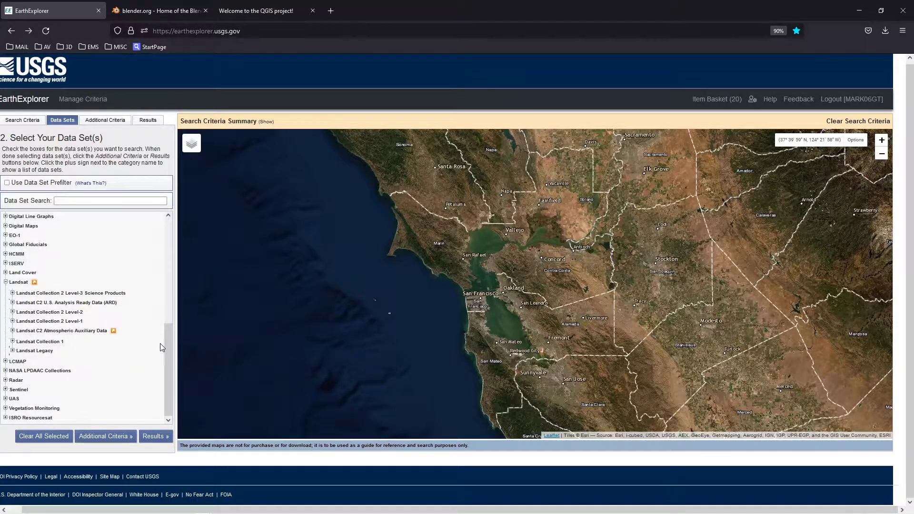
click(12, 321)
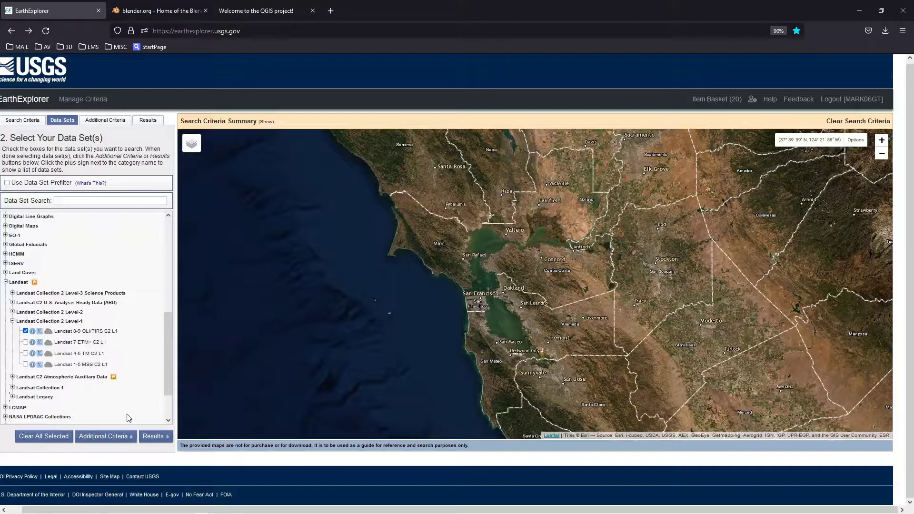
- Restrict the Landsat 8-9 OLI/TIRS C2 L1 data set to satellite 9 in the additional criteria
click(102, 436)
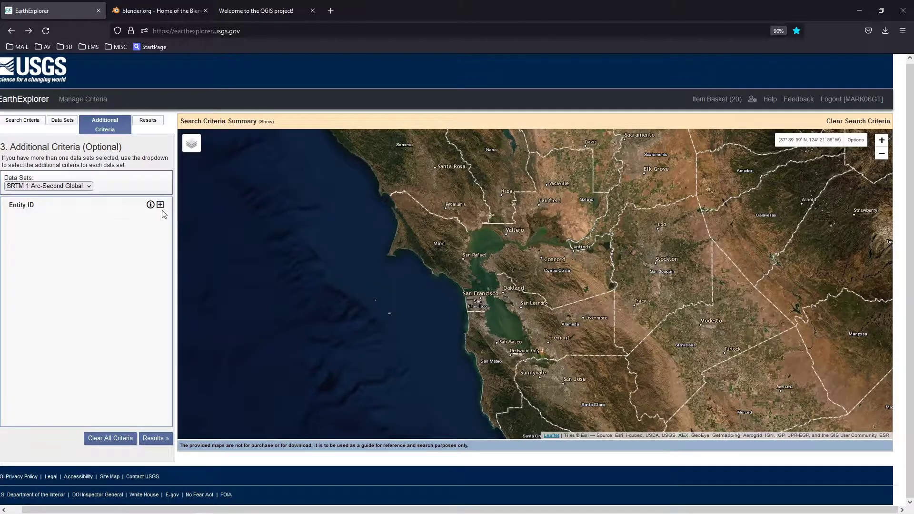
click(89, 186)
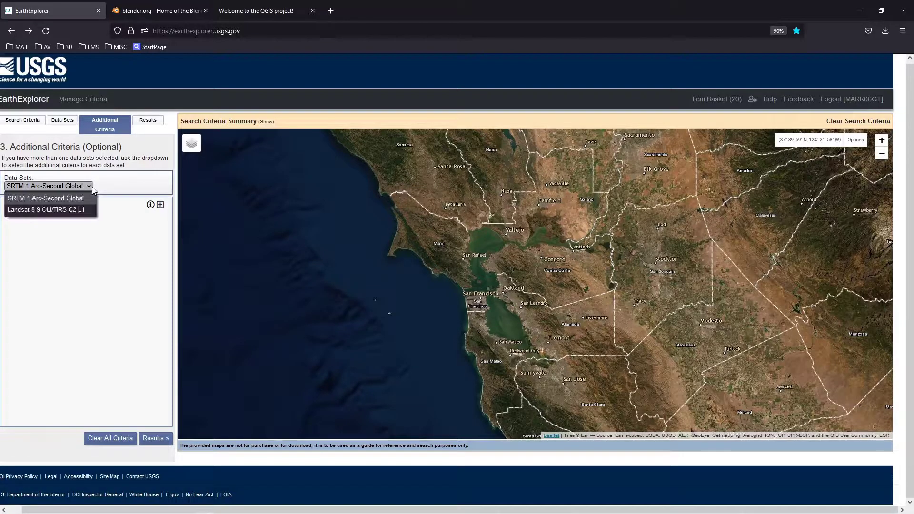
click(63, 211)
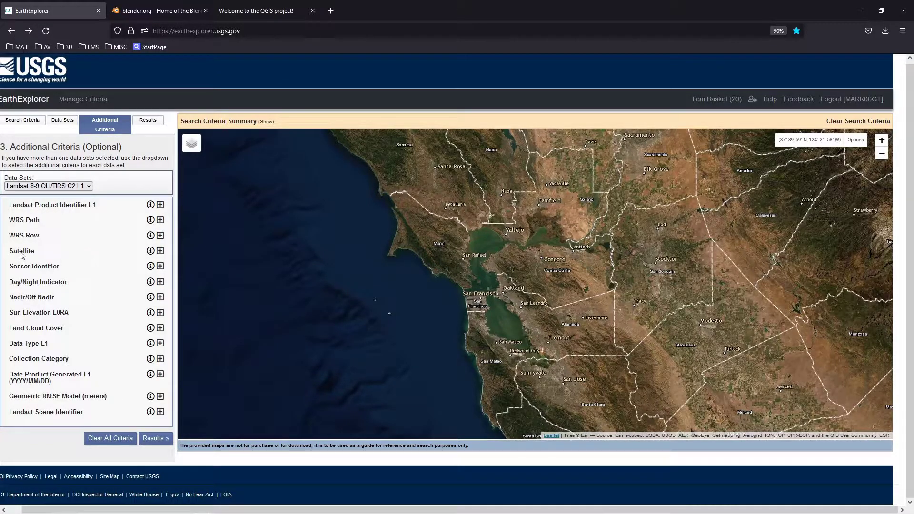
click(160, 251)
click(128, 266)
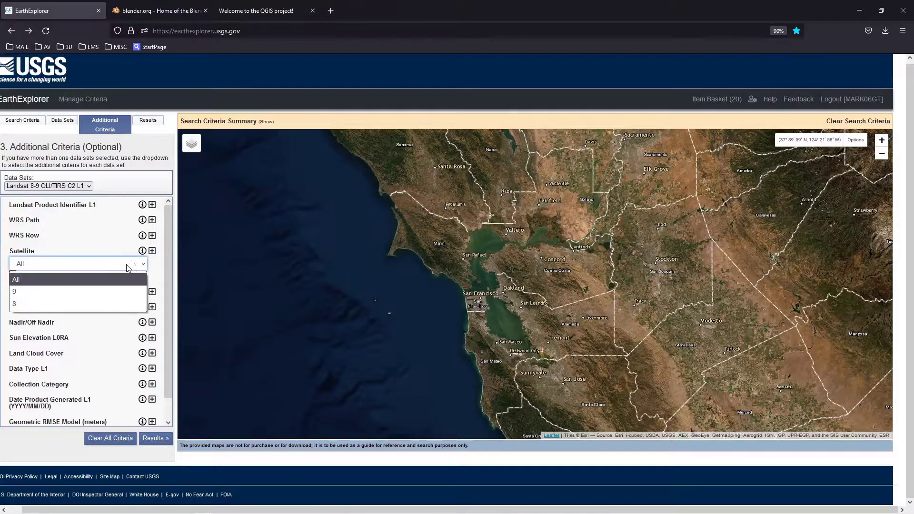
click(21, 295)
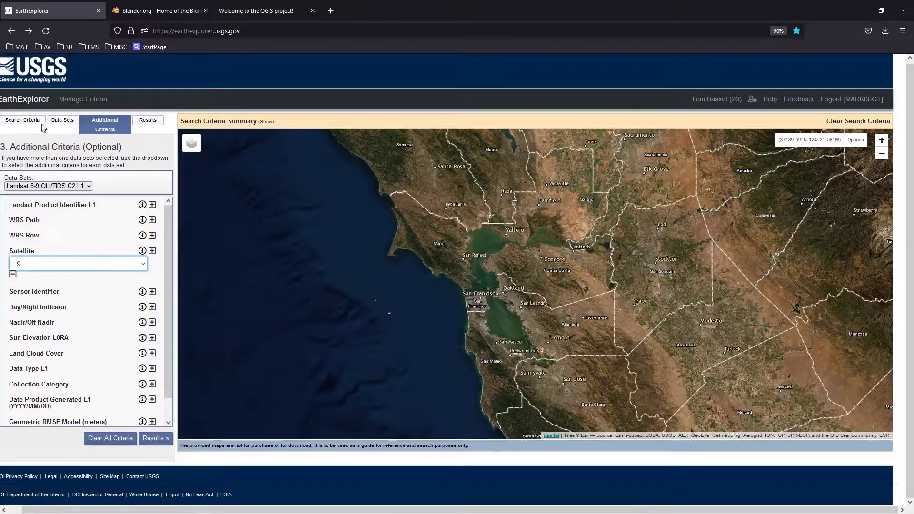
- Limit the search criteria's cloud cover range to a maximum of about 12%
click(62, 121)
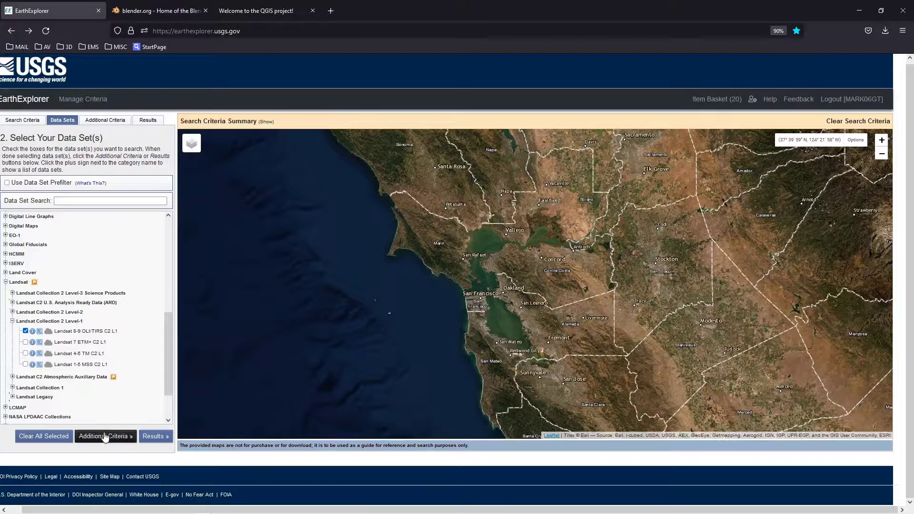
click(16, 122)
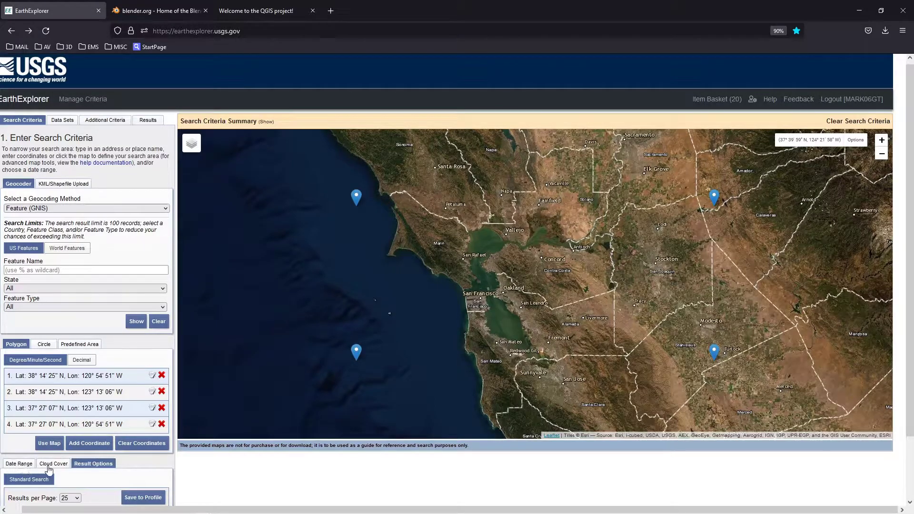
click(53, 465)
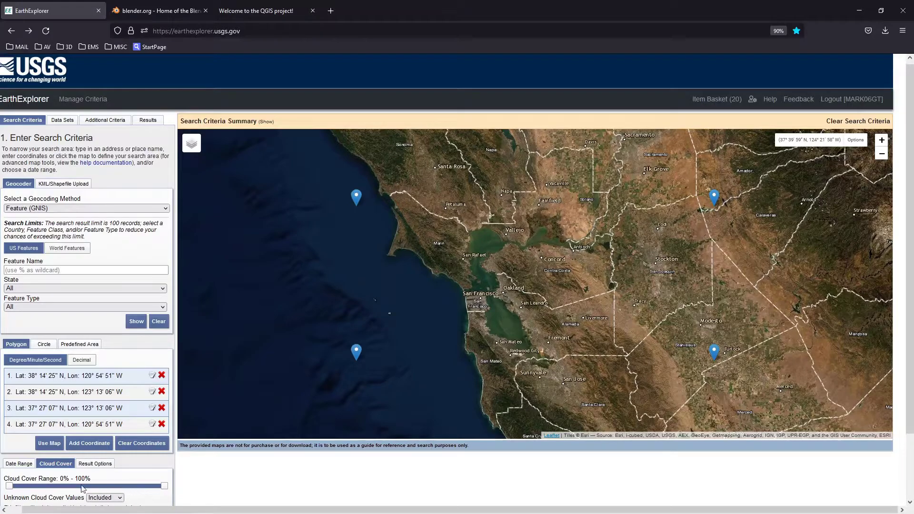
mouse_move(164, 490)
mouse_down()
mouse_move(62, 490)
mouse_move(168, 490)
mouse_up()
drag(167, 490, 30, 496)
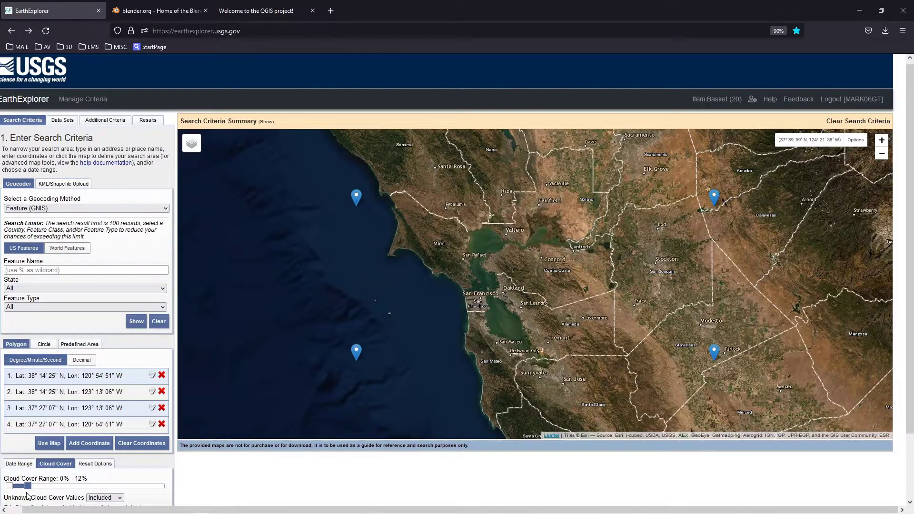
drag(25, 488, 13, 490)
drag(14, 490, 16, 492)
drag(15, 486, 28, 486)
- Set the results per page to 50 and run the search
click(99, 466)
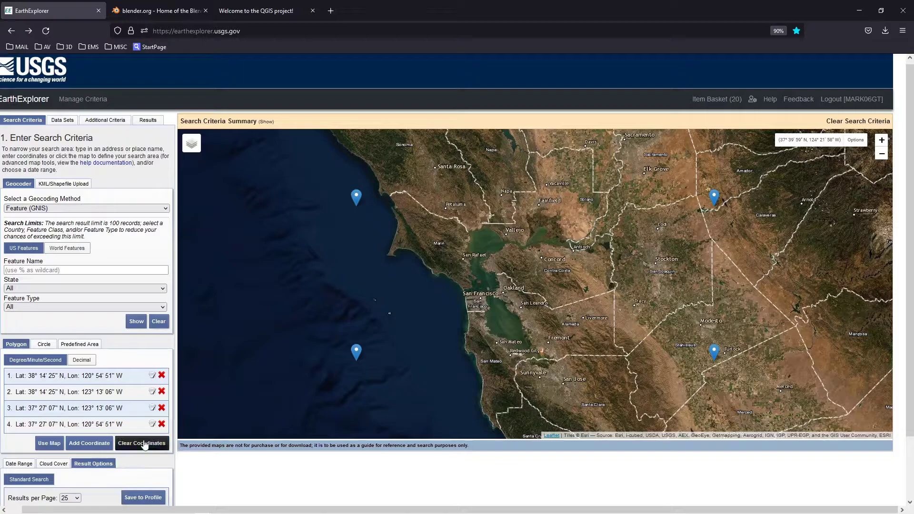
click(77, 498)
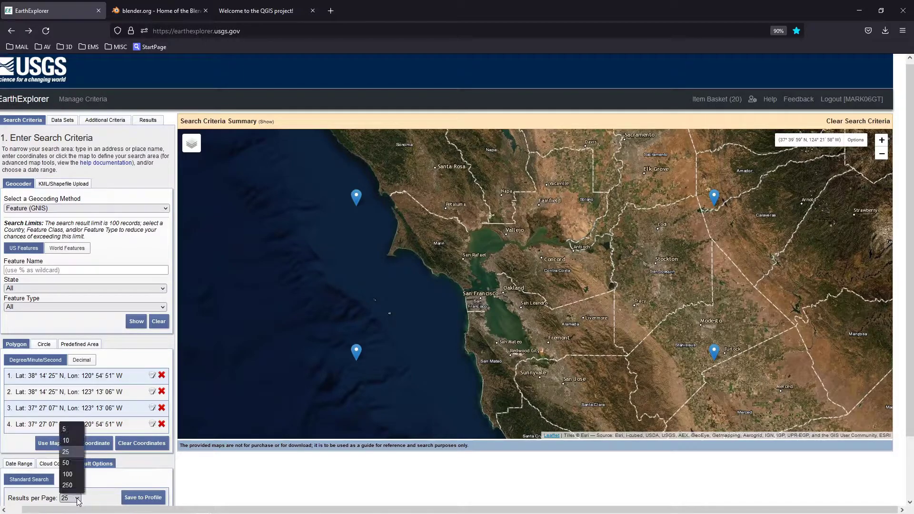
click(67, 463)
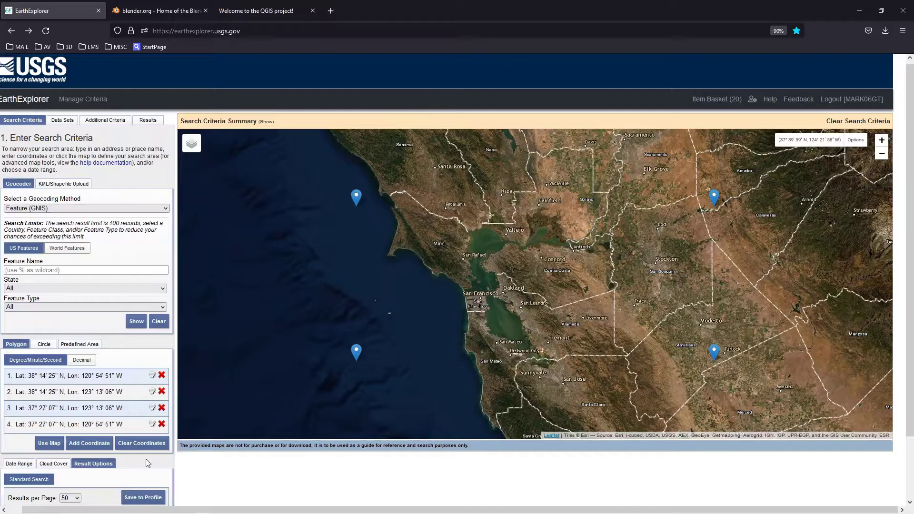
scroll(153, 487, down, 2)
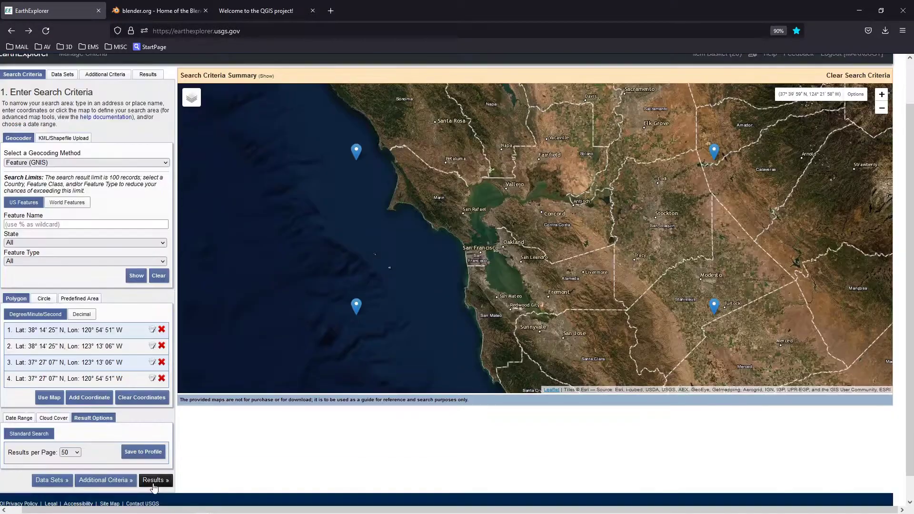
click(158, 481)
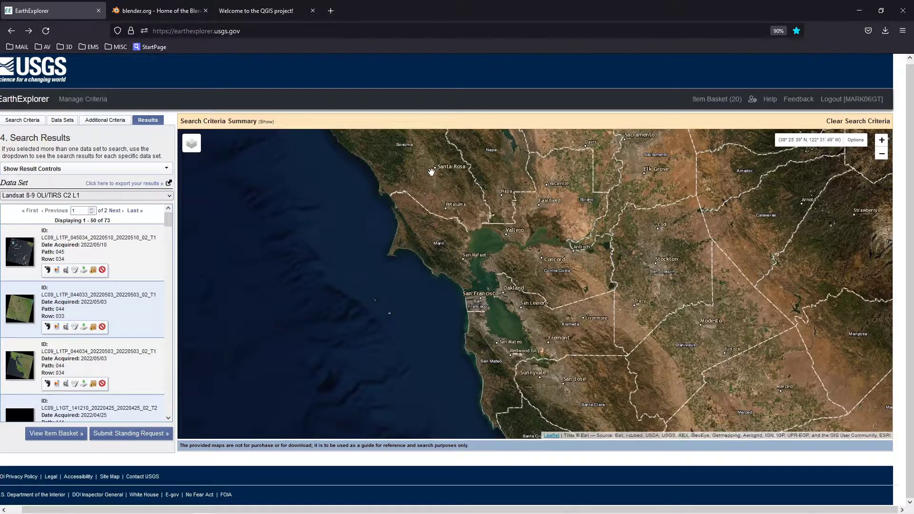
- List the SRTM 1 Arc-Second Global results and preview tile SRTM1N37W121V3's footprint and browse overlay, hiding both again
click(168, 196)
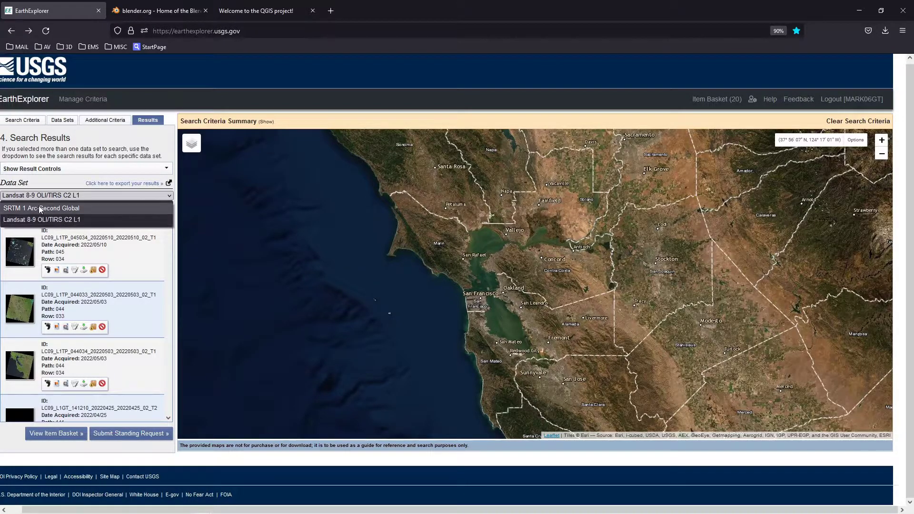
click(54, 208)
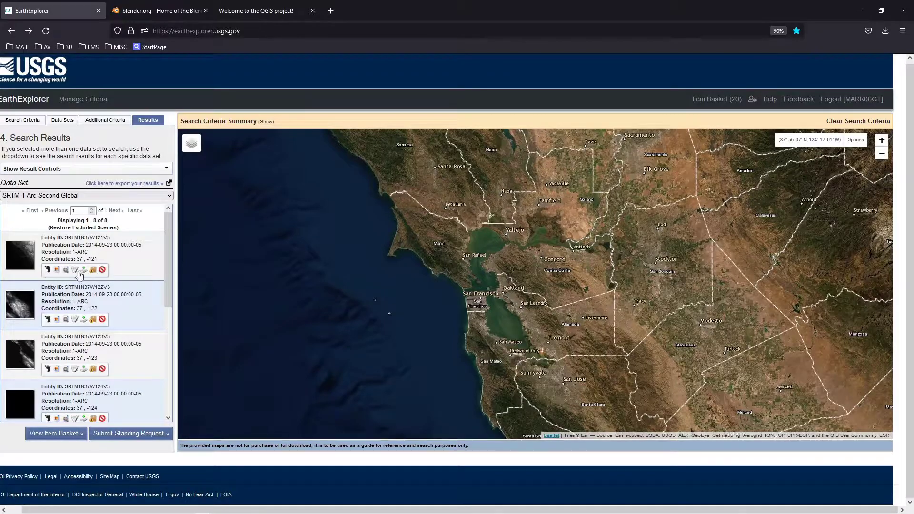
click(48, 270)
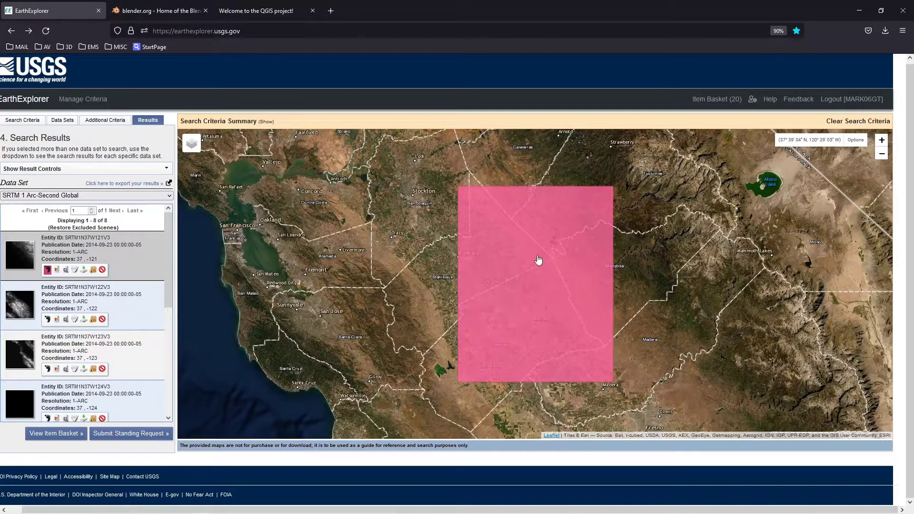
click(57, 270)
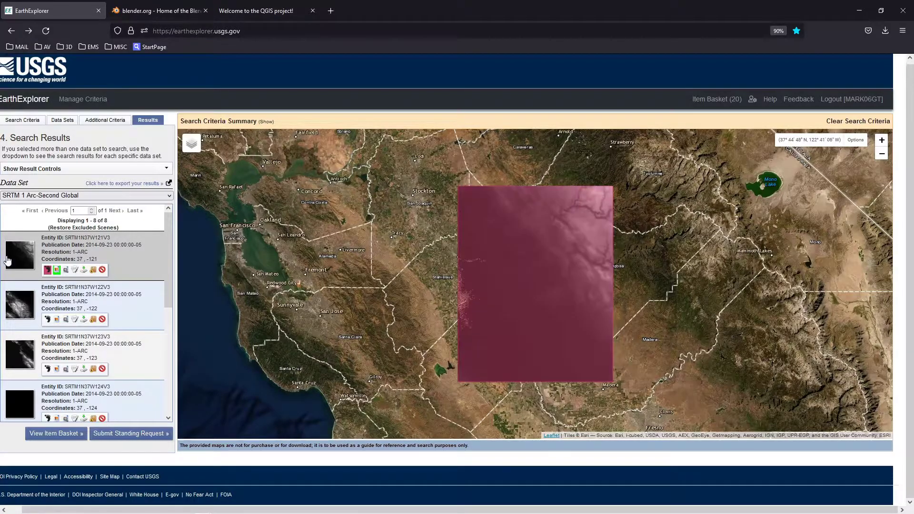
click(57, 269)
click(48, 270)
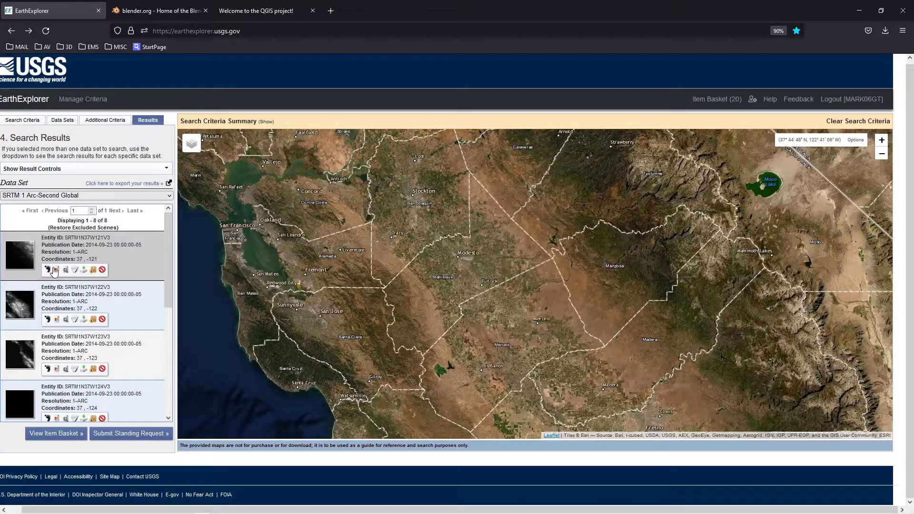
- Show the footprints of SRTM tiles N37W122 and N37W123 on the map, checking N37W124's footprint and hiding it again
click(47, 319)
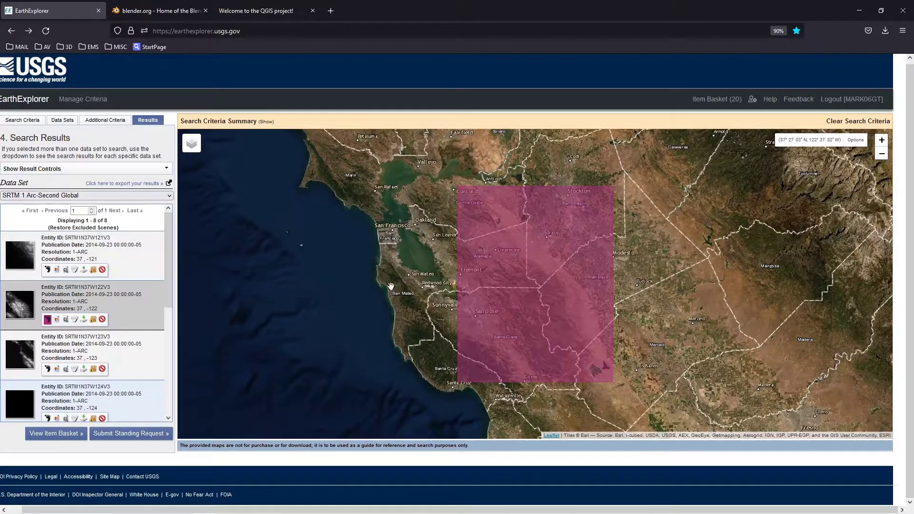
click(48, 369)
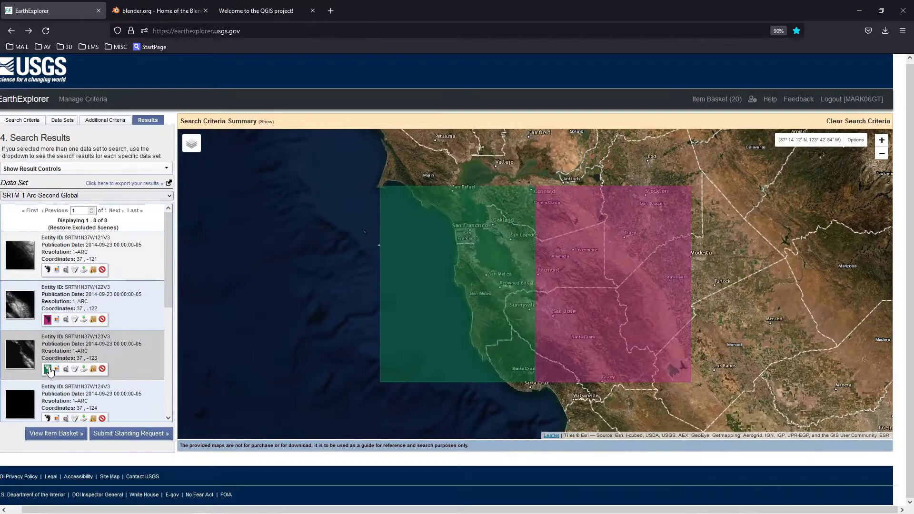
scroll(50, 378, down, 1)
click(48, 385)
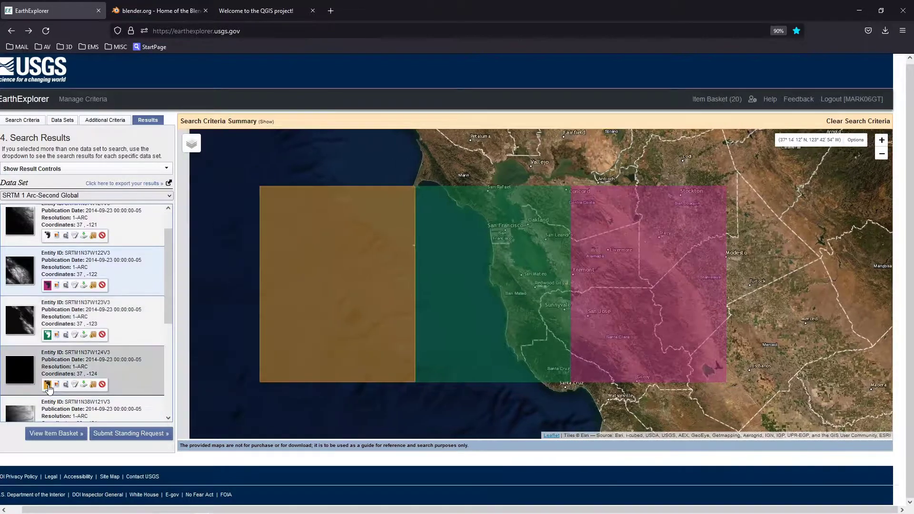
click(48, 384)
scroll(50, 381, down, 2)
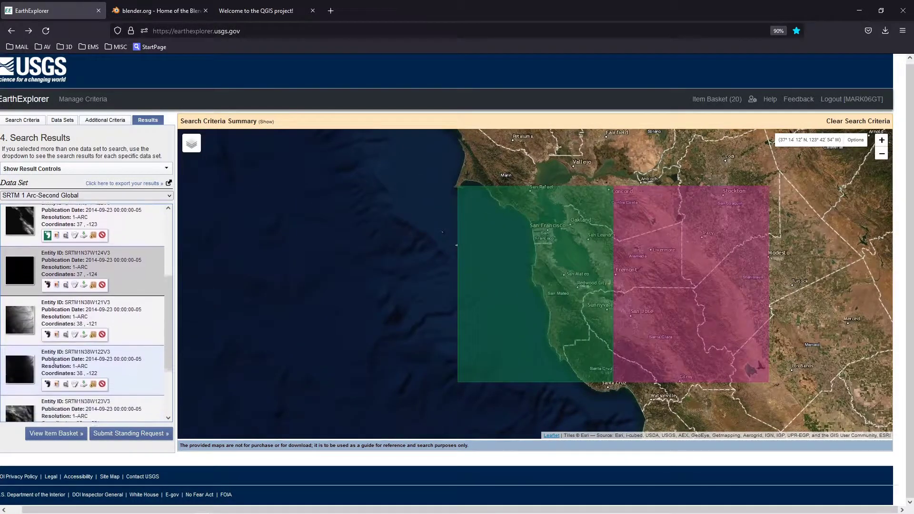
- Show the footprints of SRTM tiles N38W122 and N38W123 on the map, checking N38W121's footprint and hiding it again
click(48, 332)
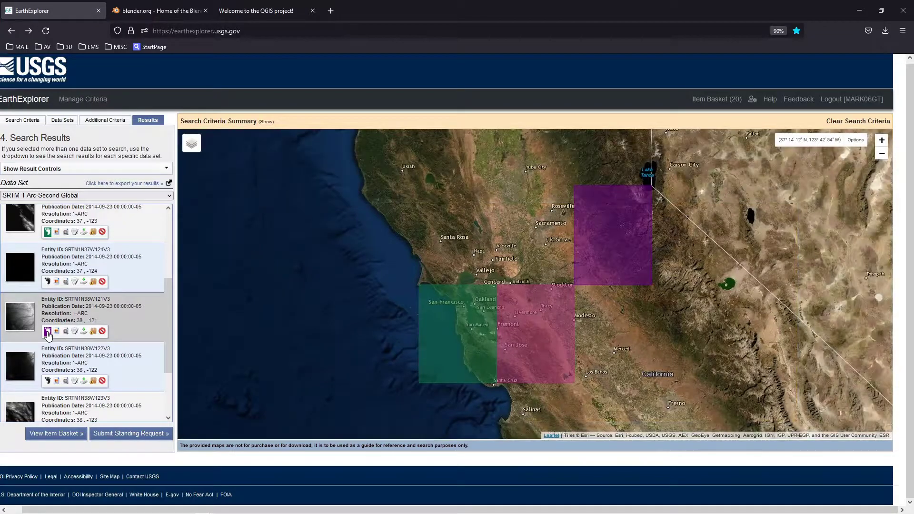
click(48, 332)
click(48, 384)
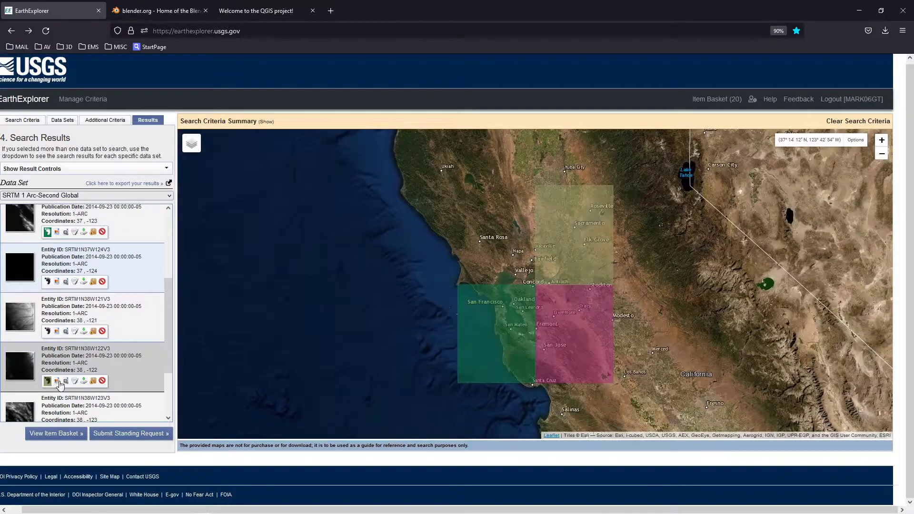
scroll(53, 376, down, 2)
click(48, 362)
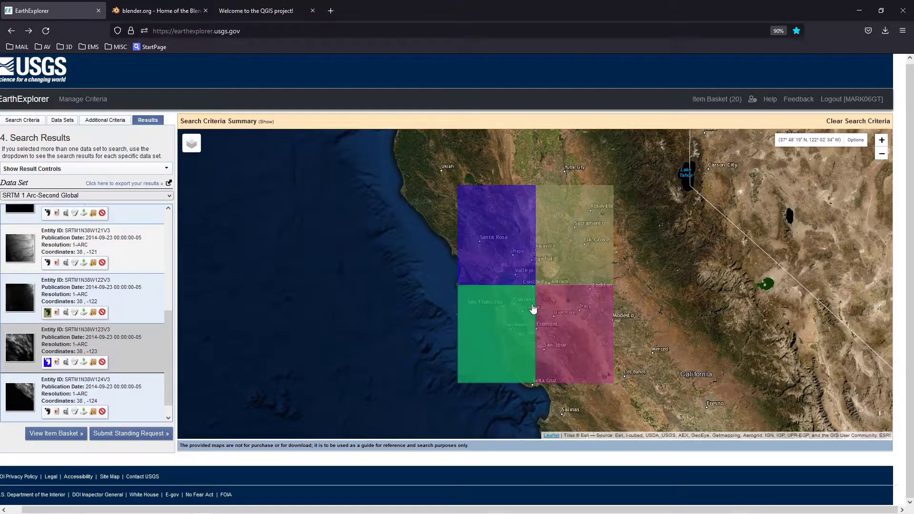
- Download SRTM tile SRTM1N37W122V3 in the GeoTIFF 1 Arc-second format and close the download options
scroll(76, 312, up, 3)
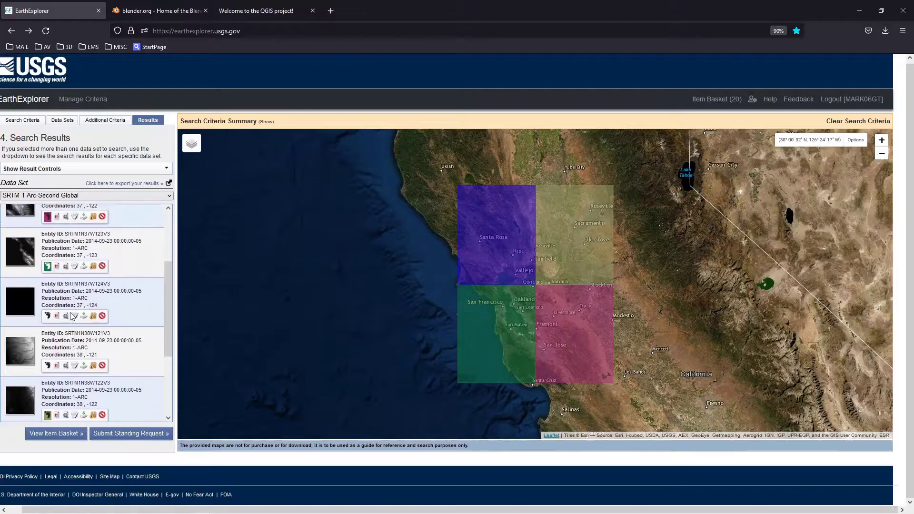
scroll(75, 312, up, 3)
scroll(75, 313, up, 2)
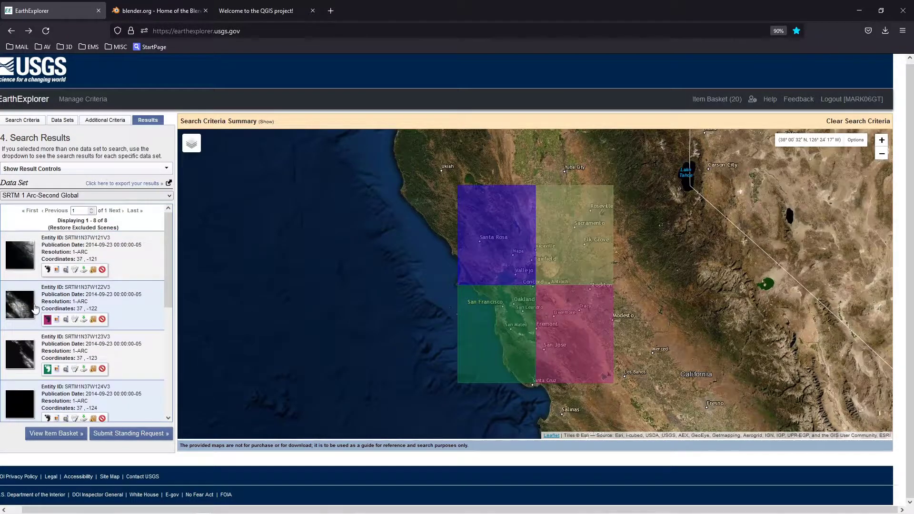
click(85, 318)
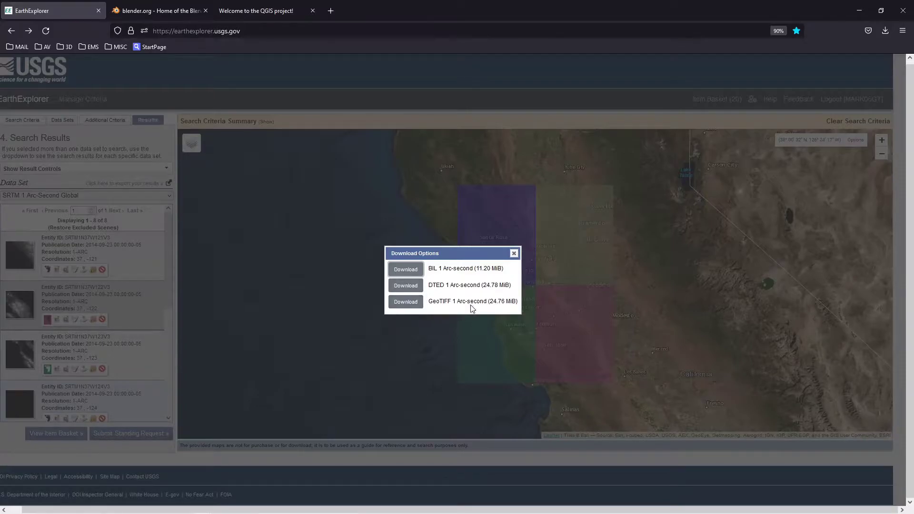
click(402, 302)
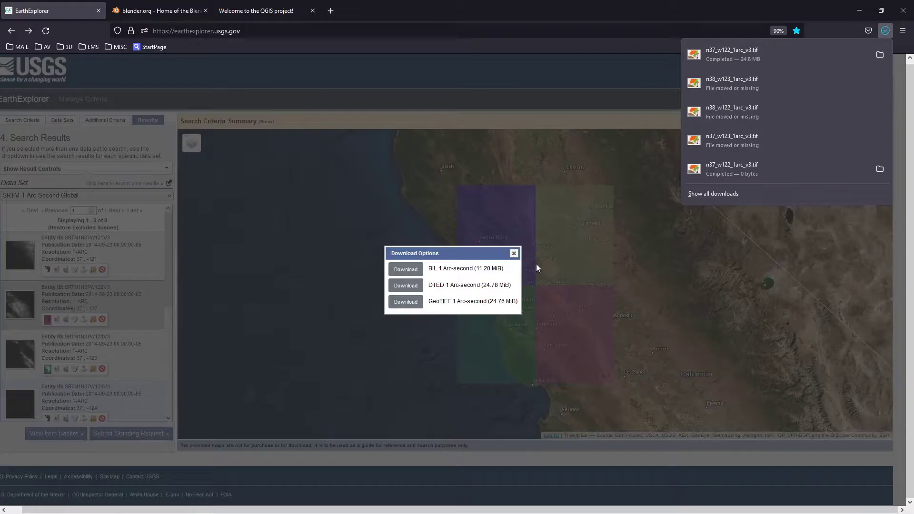
click(514, 254)
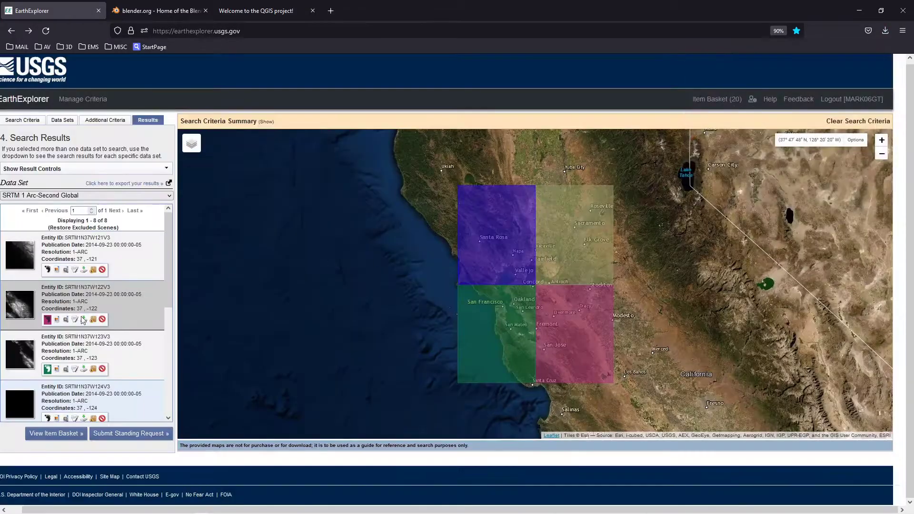
- Hide the map footprints of SRTM tiles N37W122, N37W123 and N38W122
scroll(45, 381, down, 2)
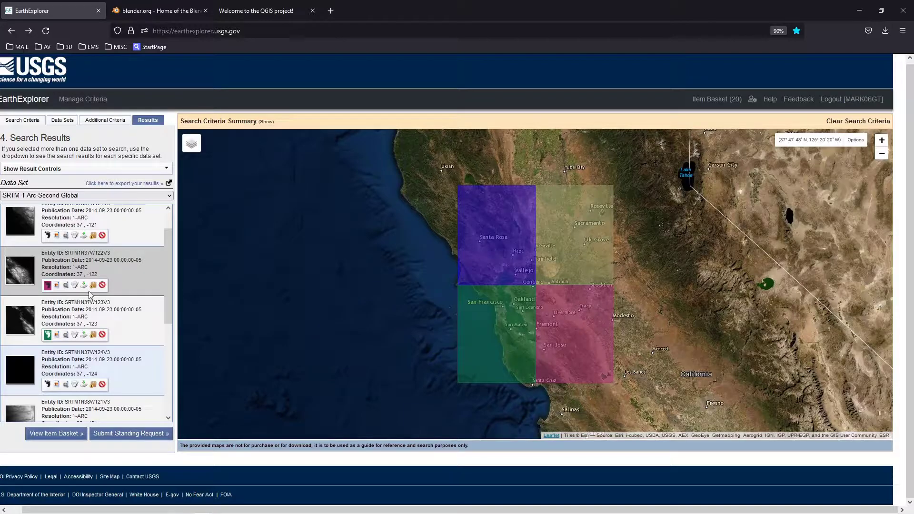
click(47, 285)
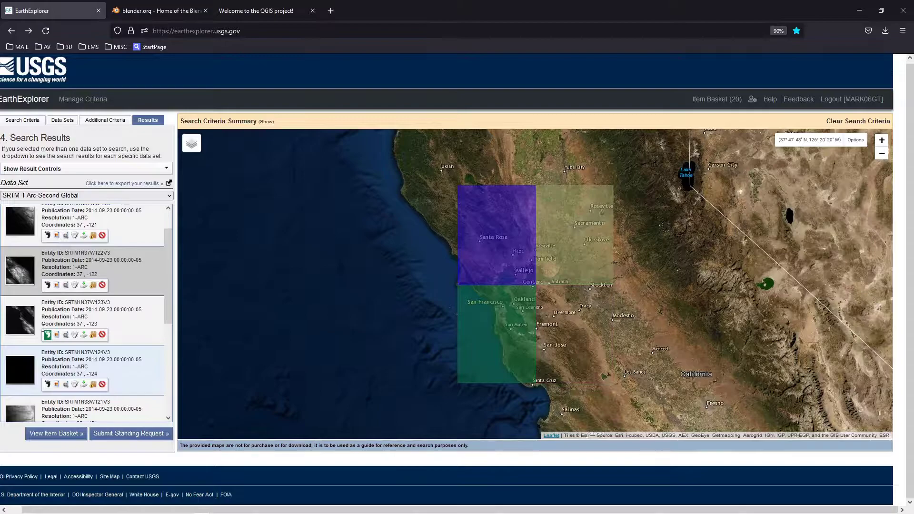
click(48, 335)
scroll(58, 346, down, 3)
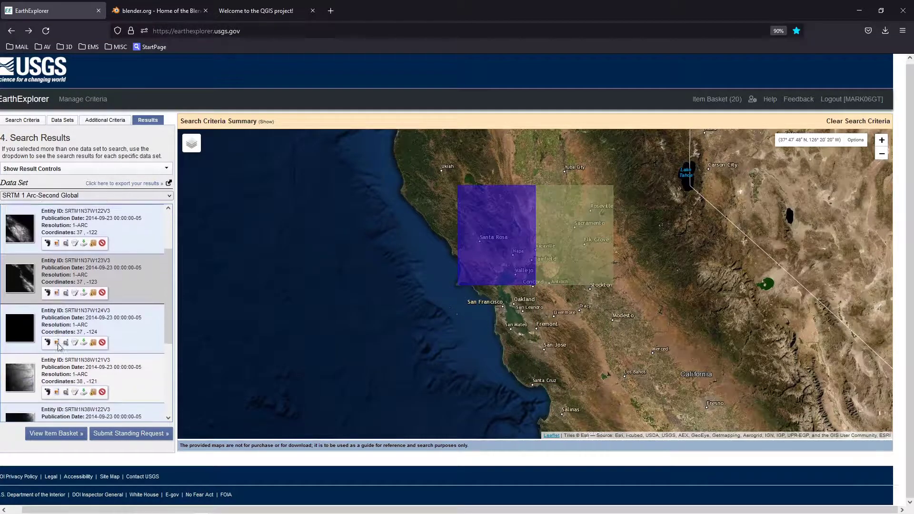
click(48, 380)
scroll(79, 334, up, 3)
scroll(81, 314, down, 3)
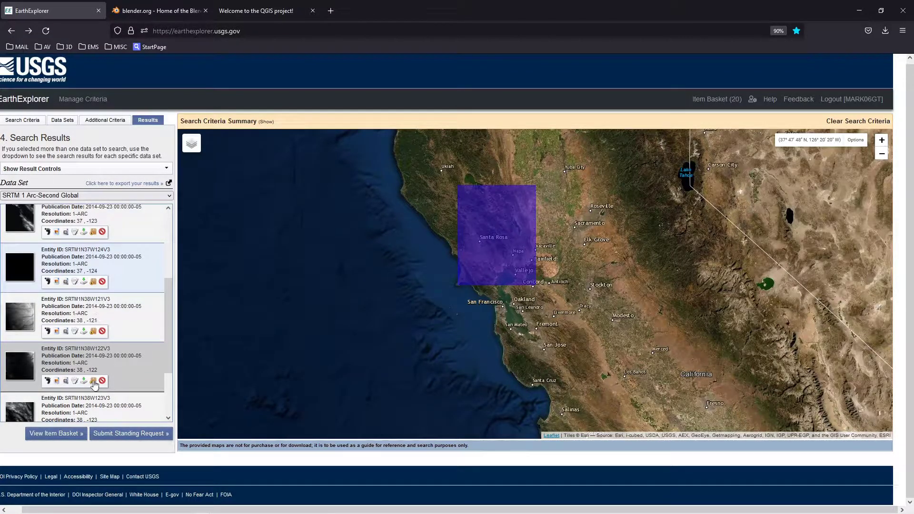
- List the Landsat 8-9 OLI/TIRS C2 L1 results and overlay the 2022/05/03 scene for path 044, row 034 on the map
click(140, 195)
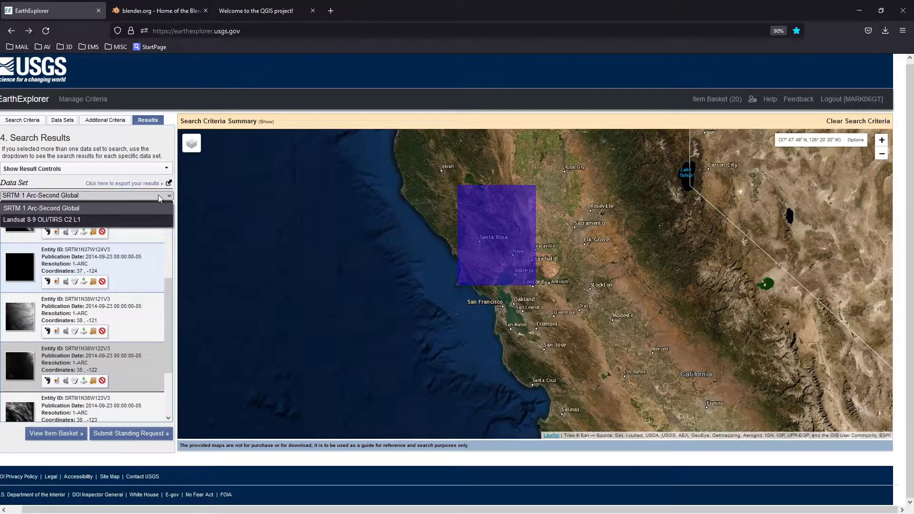
click(74, 220)
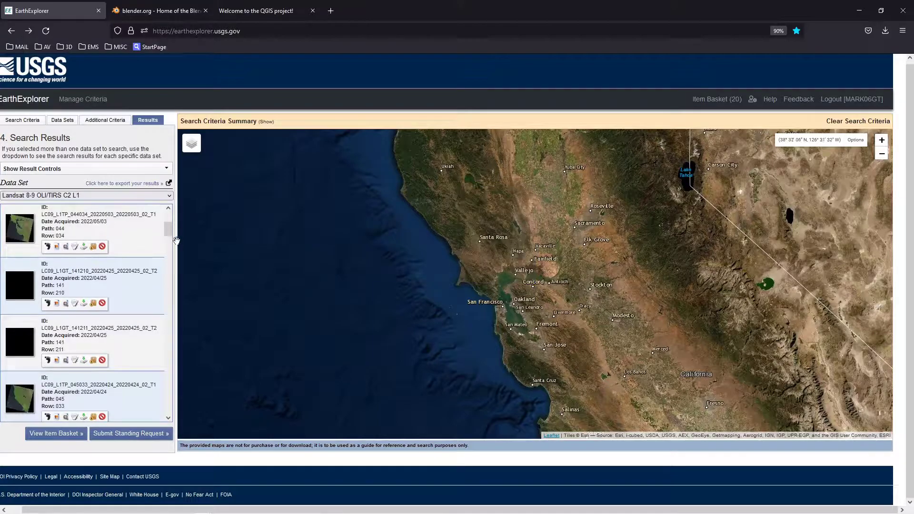
click(56, 247)
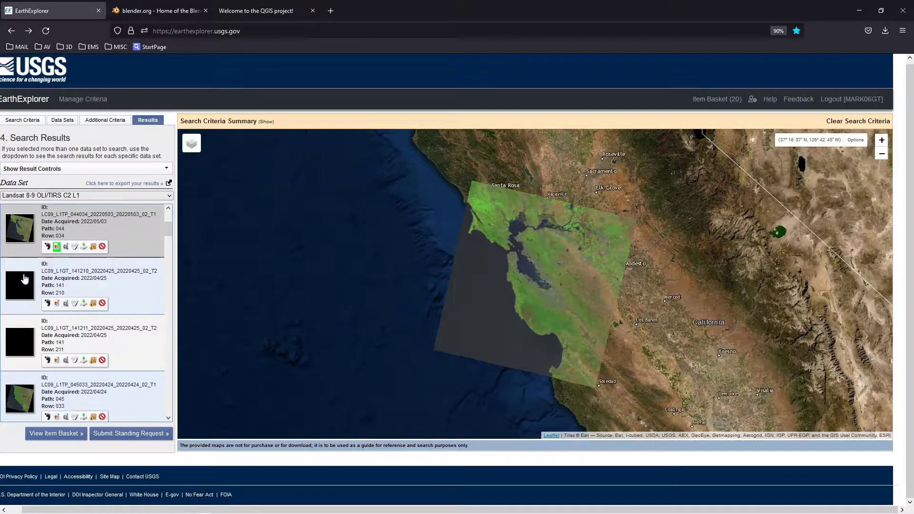
scroll(37, 322, down, 1)
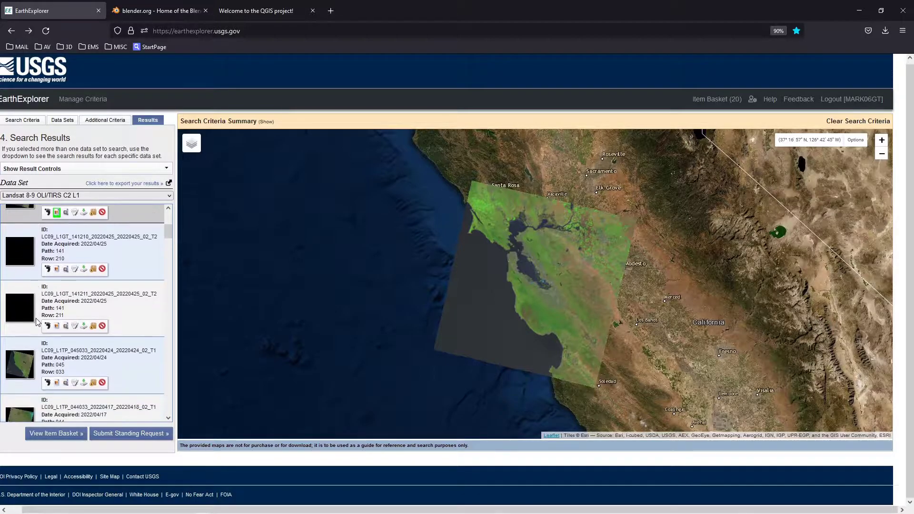
scroll(38, 321, down, 2)
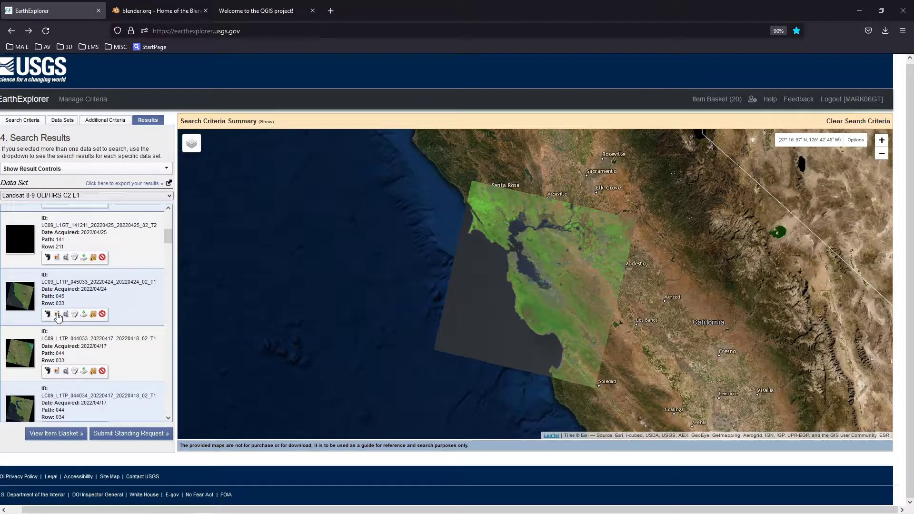
- Overlay the Landsat scenes of 2022/04/24 (path 045, row 033) and 2022/04/17 (path 044, row 033) on the map
click(57, 315)
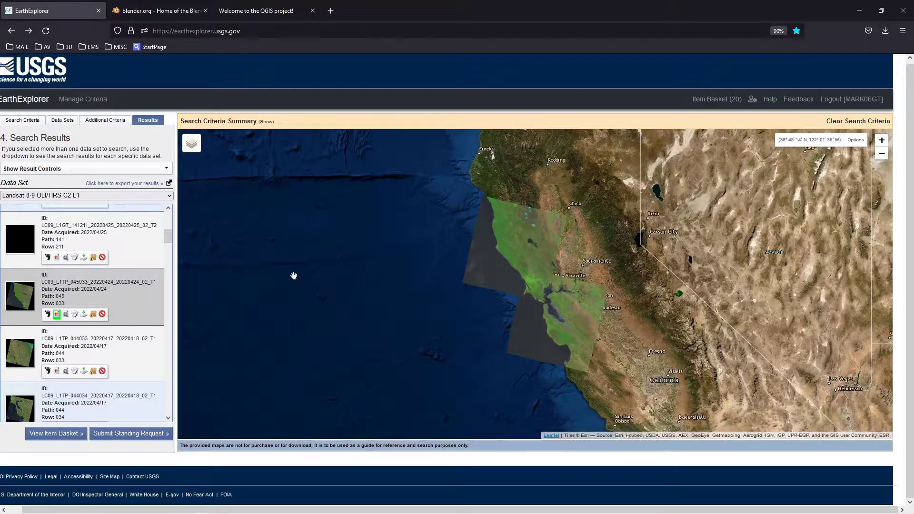
click(57, 372)
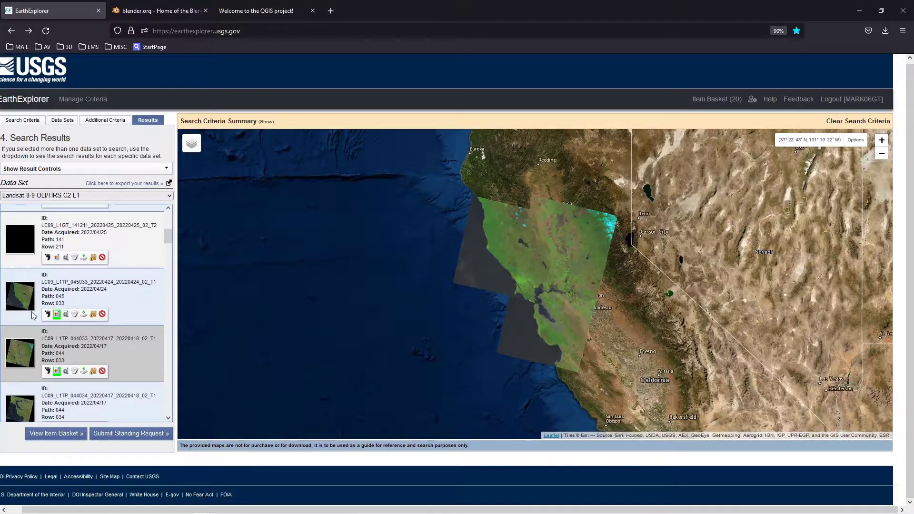
scroll(61, 349, up, 1)
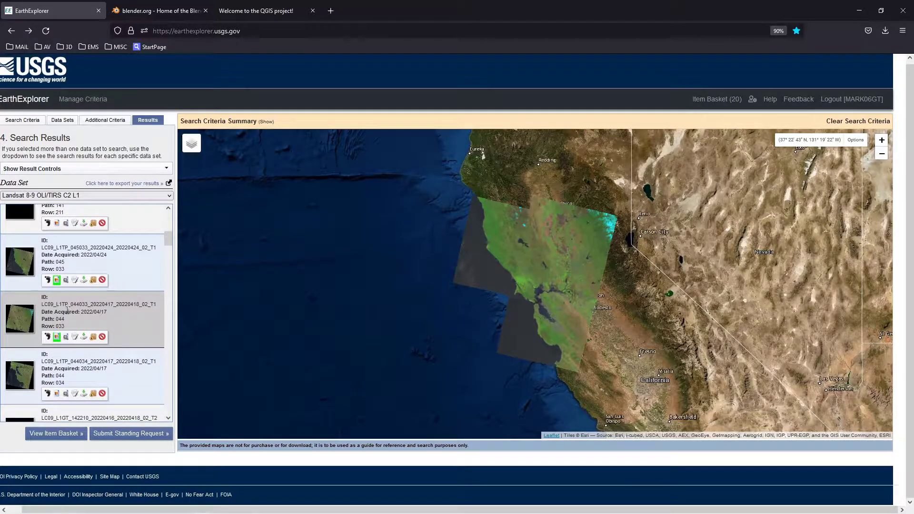
scroll(67, 314, down, 1)
scroll(67, 314, up, 1)
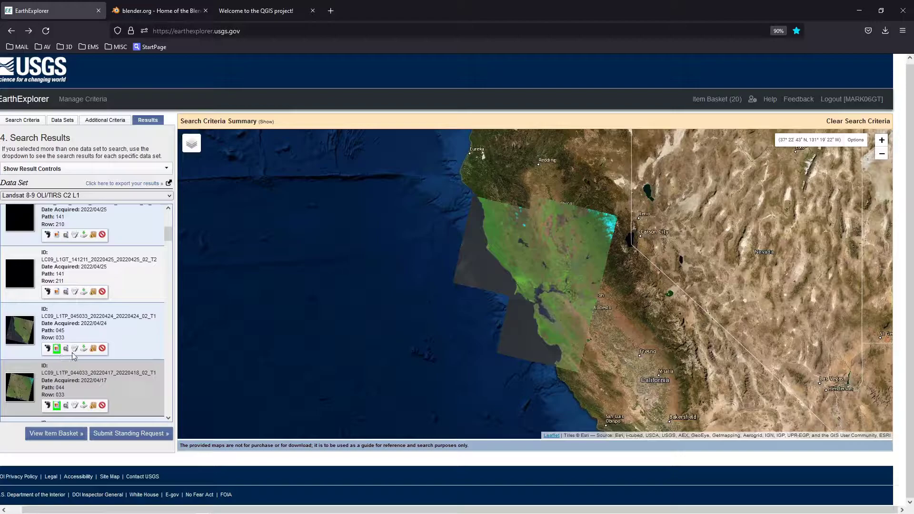
- Download the B4.TIF band file of the 2022/04/24 scene for path 045, row 033, and close the download options
scroll(97, 366, down, 1)
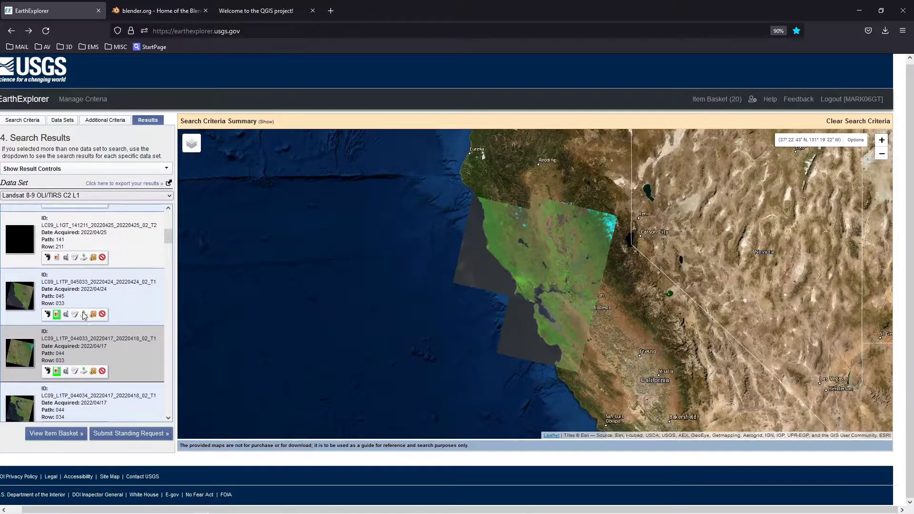
click(84, 314)
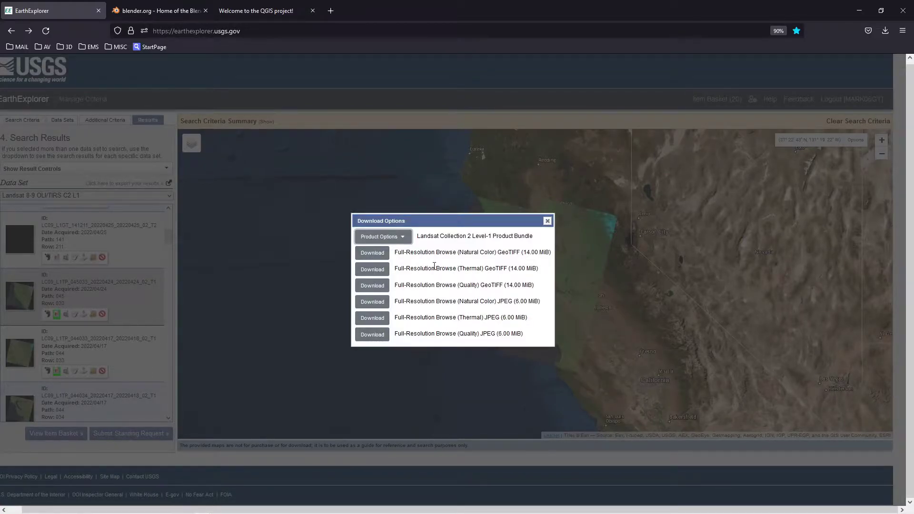
click(385, 241)
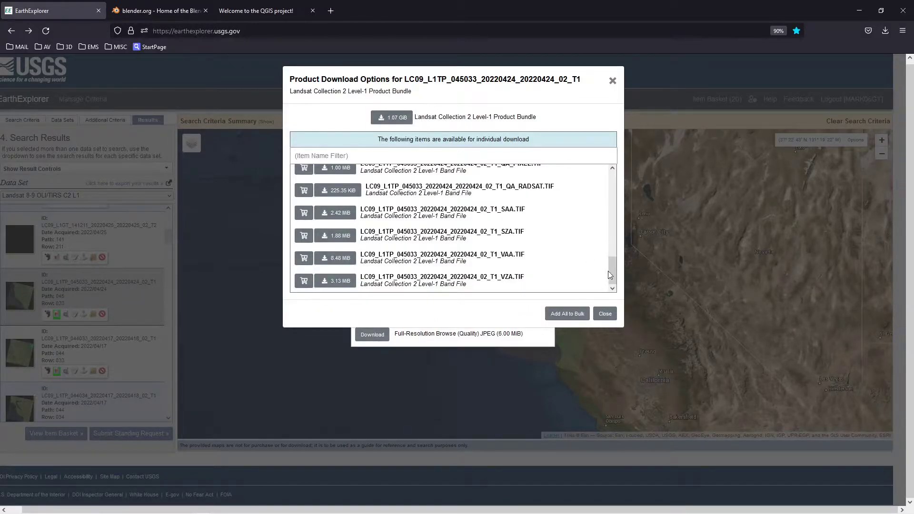
drag(612, 272, 622, 180)
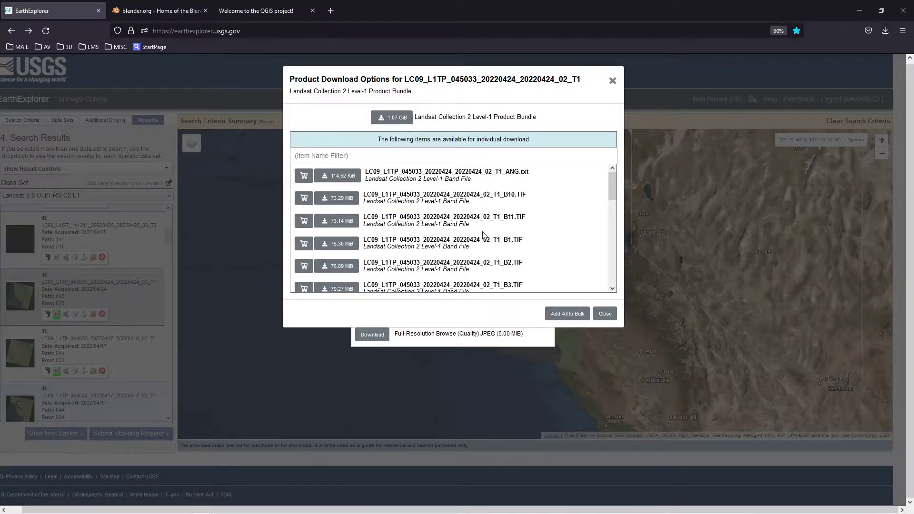
drag(612, 190, 613, 205)
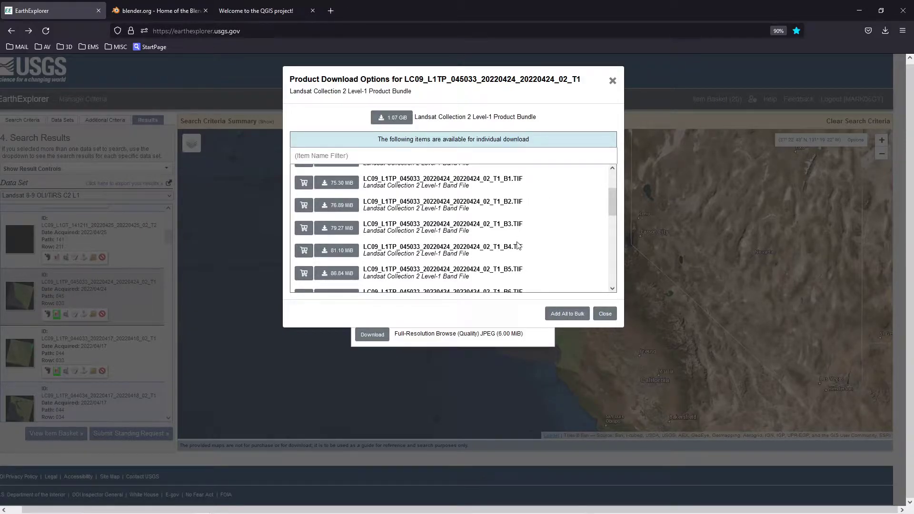
drag(615, 202, 611, 221)
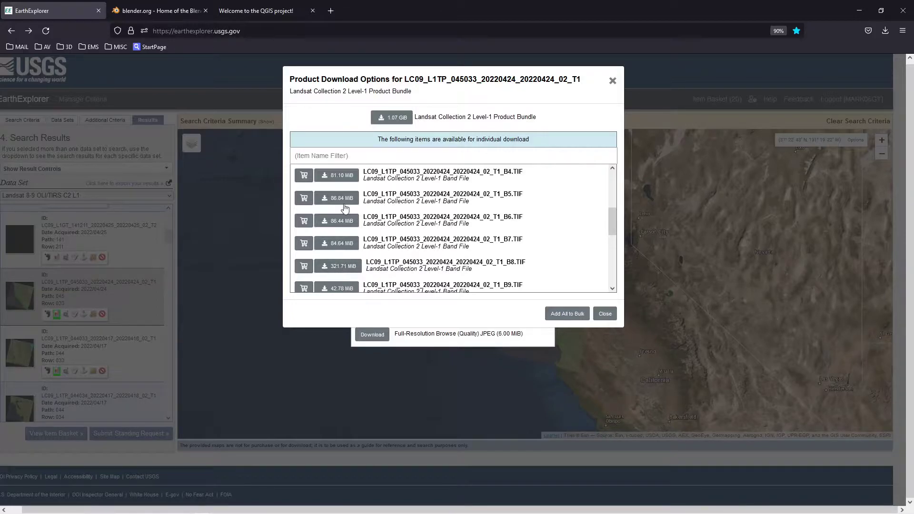
click(339, 176)
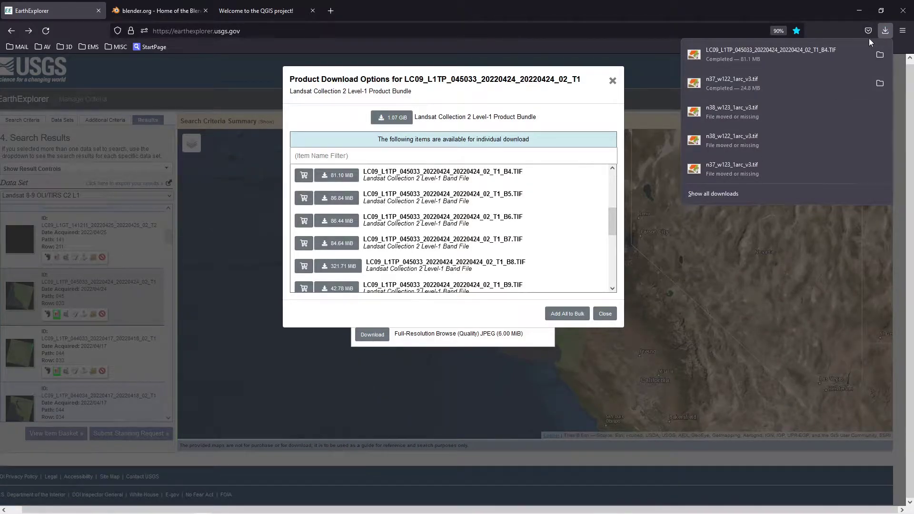
click(884, 32)
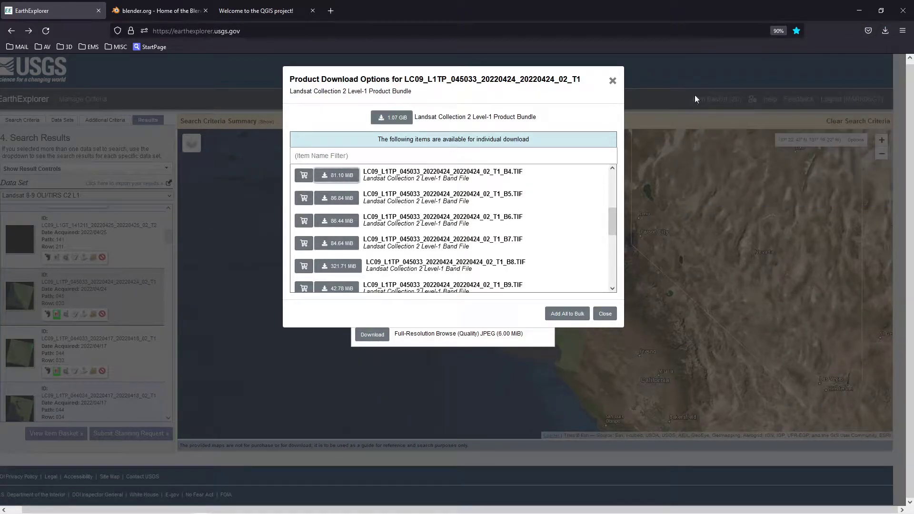
click(612, 81)
click(547, 221)
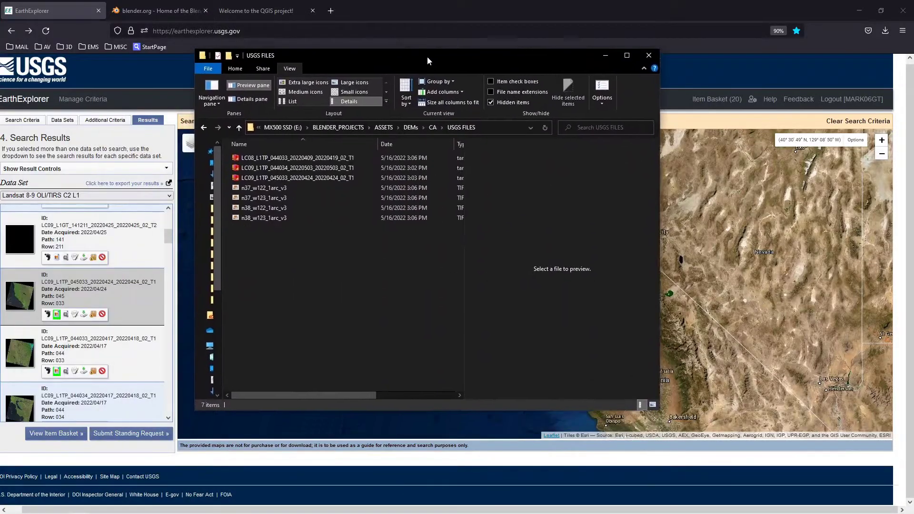
- Switch to File Explorer, maximize the USGS FILES folder window and preview the downloaded SRTM TIF tiles
drag(436, 57, 430, 2)
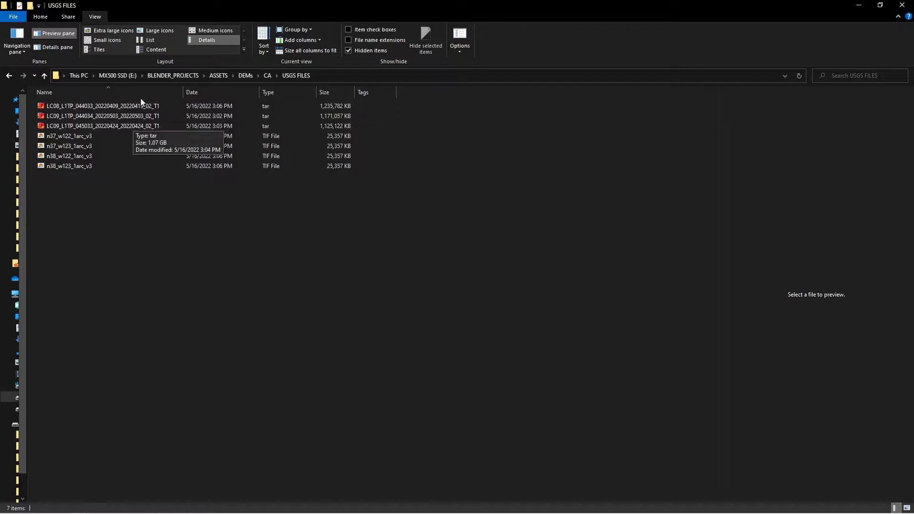
click(76, 134)
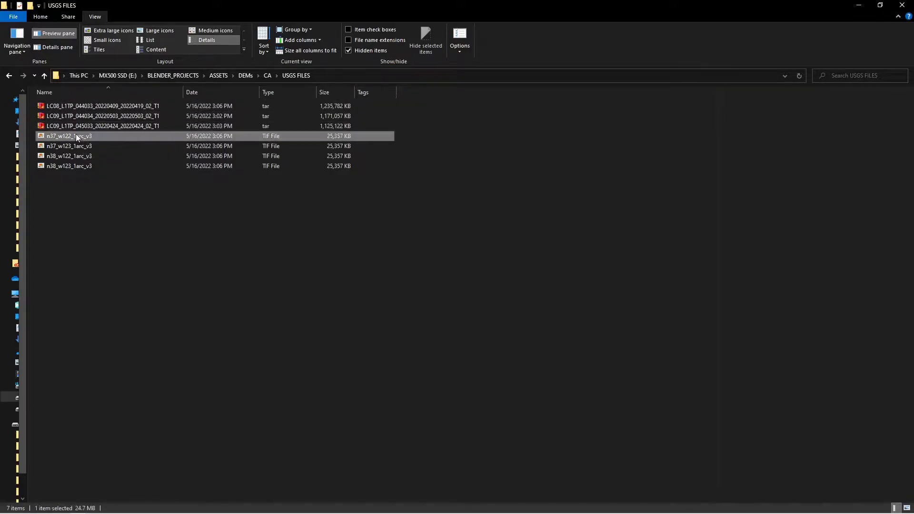
click(79, 146)
click(79, 156)
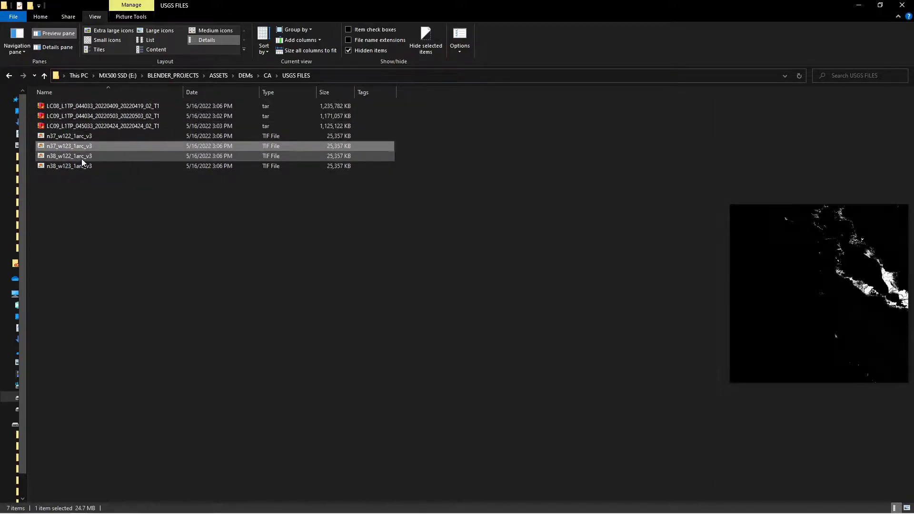
click(82, 165)
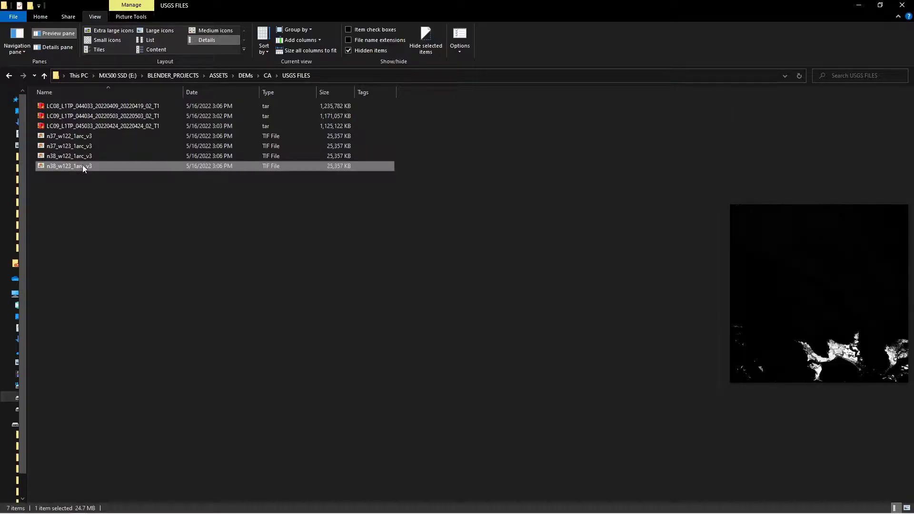
click(82, 160)
click(81, 149)
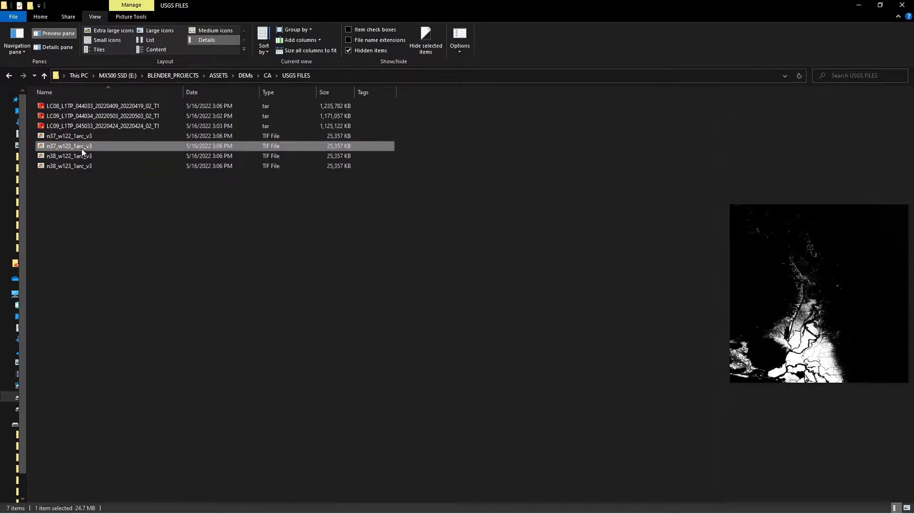
click(115, 126)
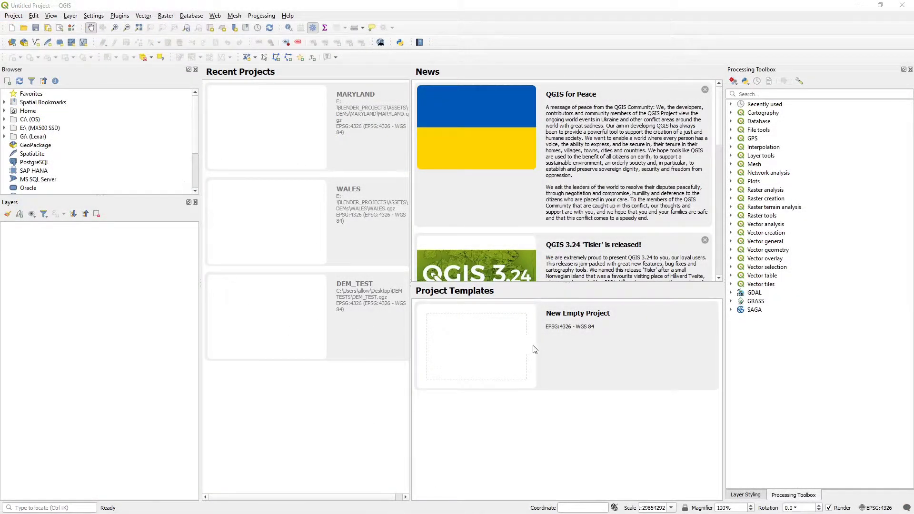
- Switch to QGIS, create a new empty project and keep the Processing Toolbox shown after checking Layer Styling
double_click(503, 339)
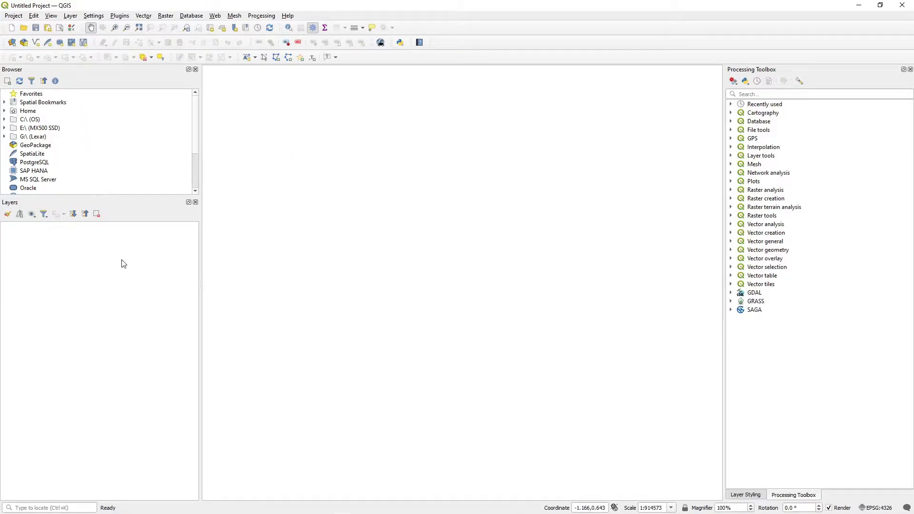
click(758, 497)
click(789, 494)
- Check which QGIS panels and toolbars are enabled and view the miscellaneous raster tools
click(51, 16)
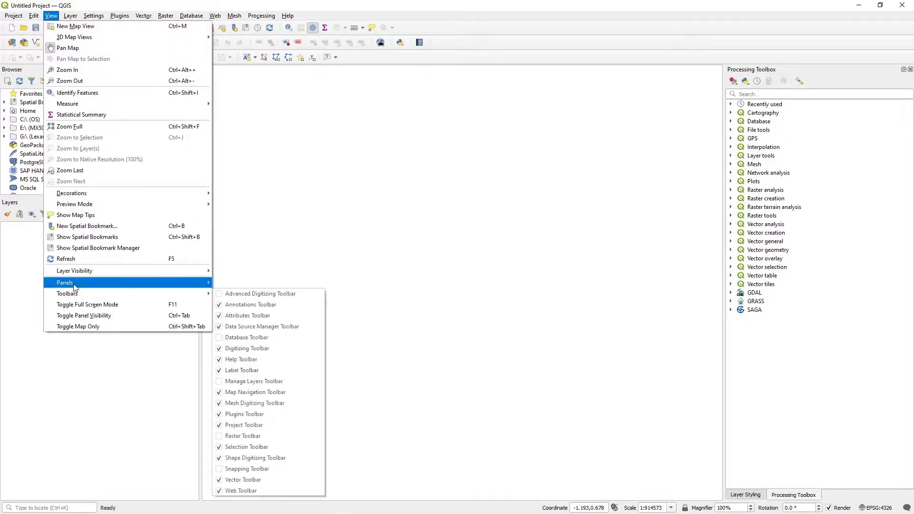
mouse_move(79, 283)
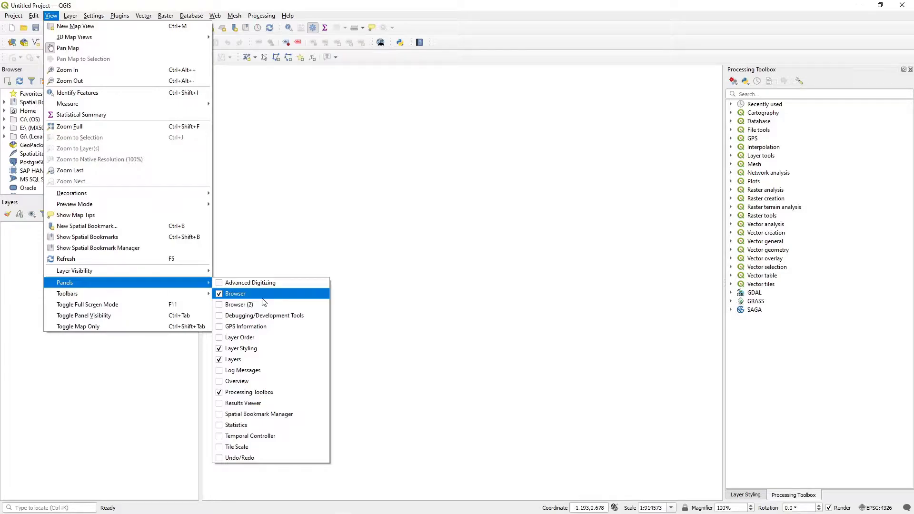
mouse_move(148, 294)
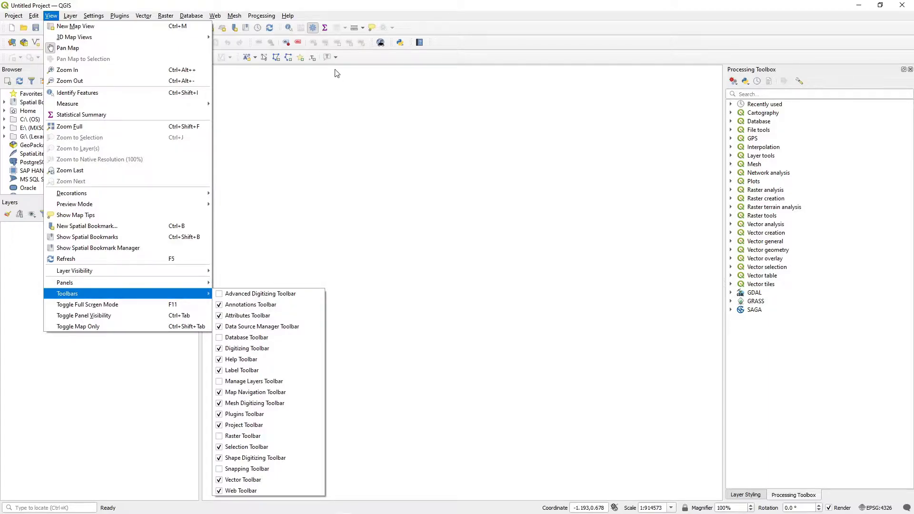
click(307, 125)
click(173, 18)
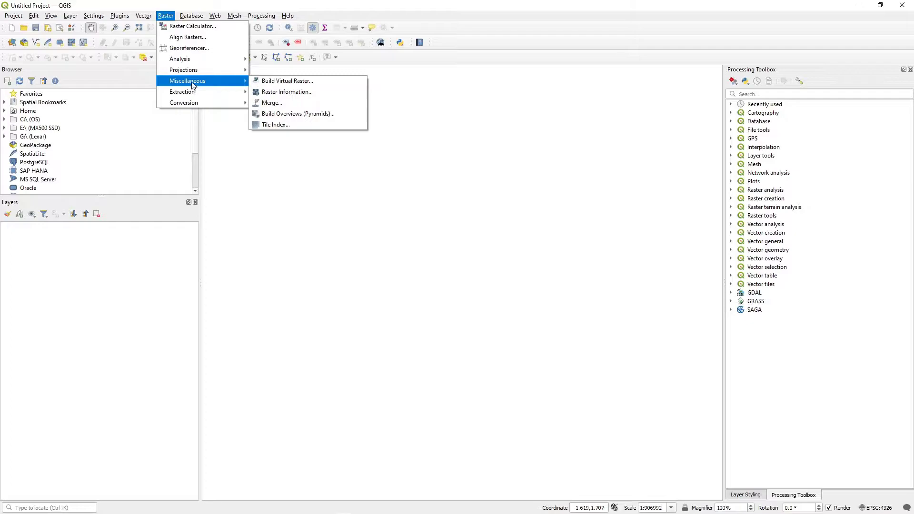
- Open the plugin manager and review the list of installed plugins
click(120, 15)
click(119, 16)
click(120, 16)
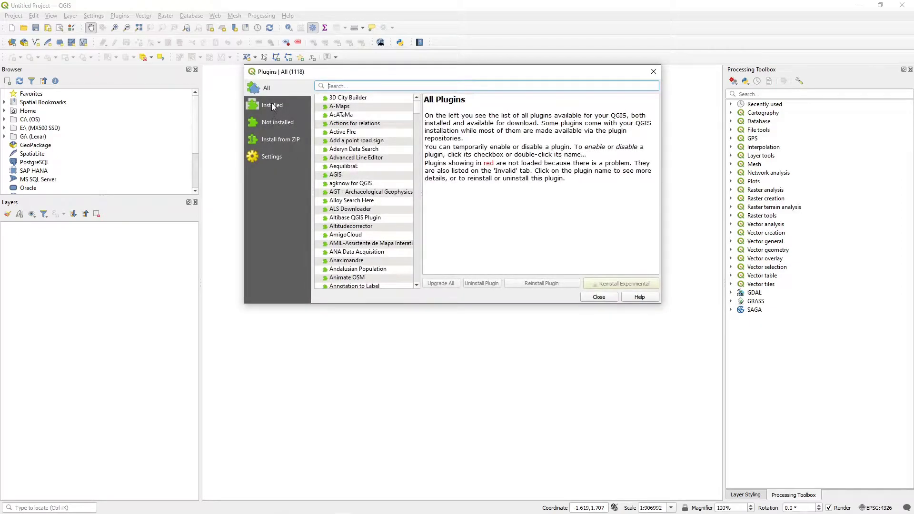
click(272, 106)
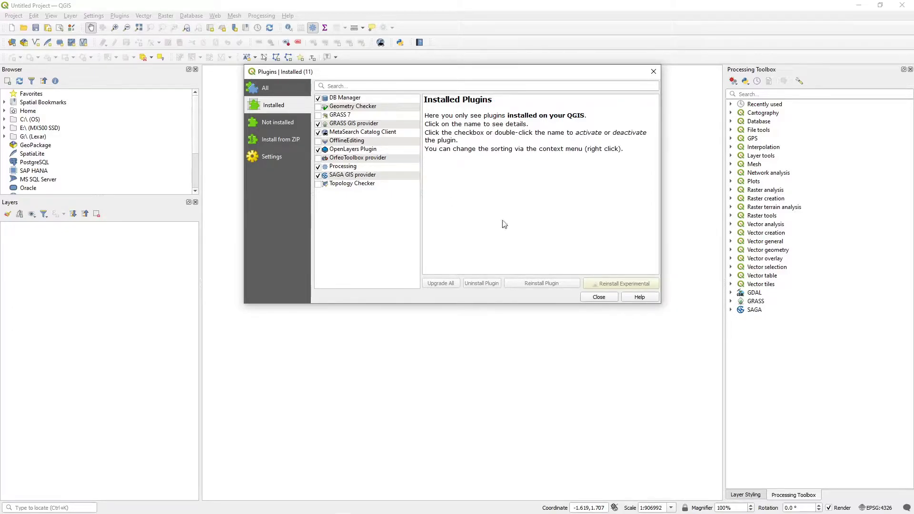
- Search all plugins for "gdal", view the Virtual Raster Builder details and close the plugin manager
click(267, 88)
click(345, 88)
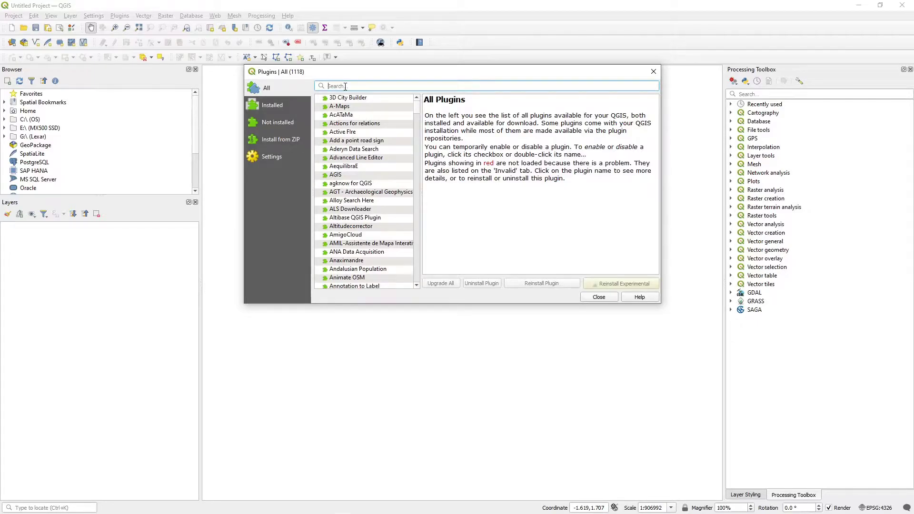
text(gdal)
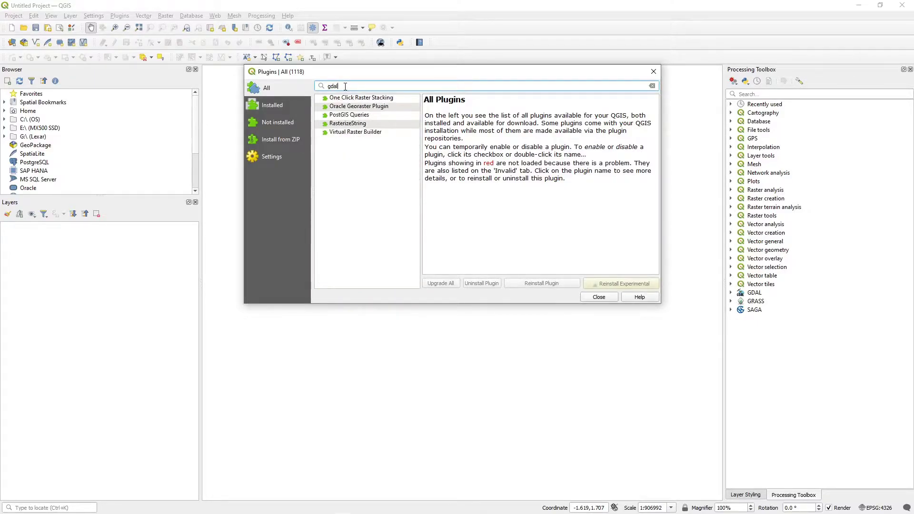
click(353, 133)
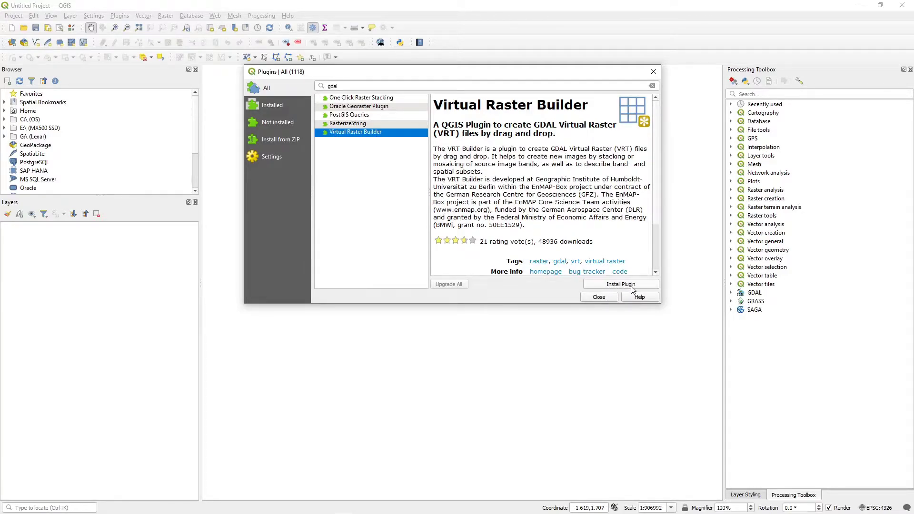
click(604, 300)
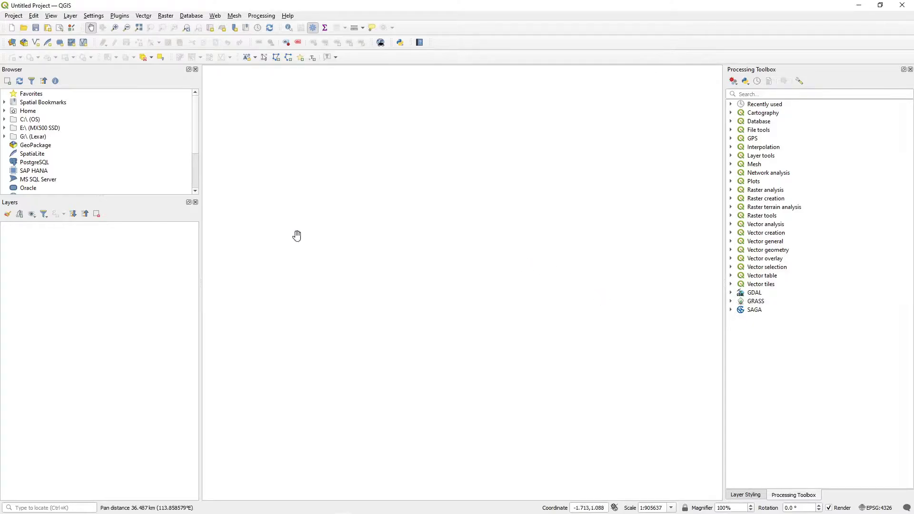
- Add the four SRTM tiles n37_w122, n37_w123, n38_w122 and n38_w123 from the USGS FILES folder to the map
click(5, 128)
scroll(82, 151, down, 3)
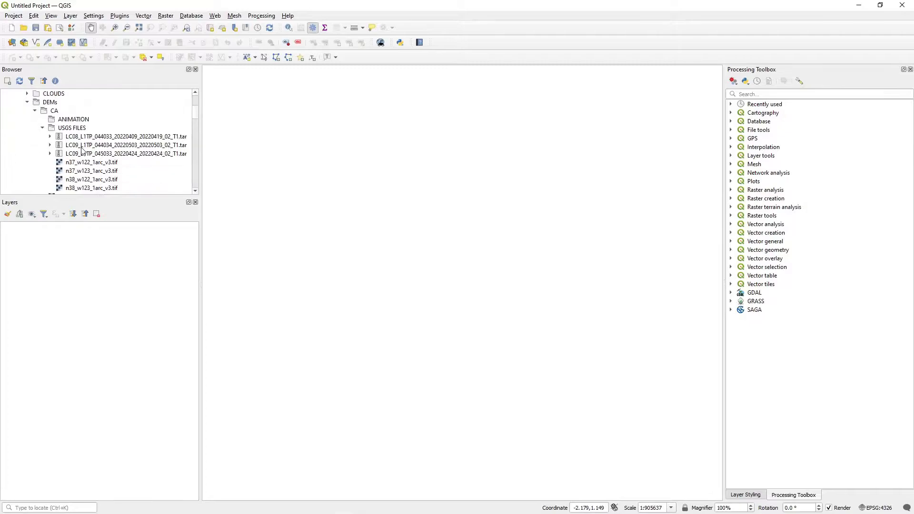
scroll(82, 150, down, 1)
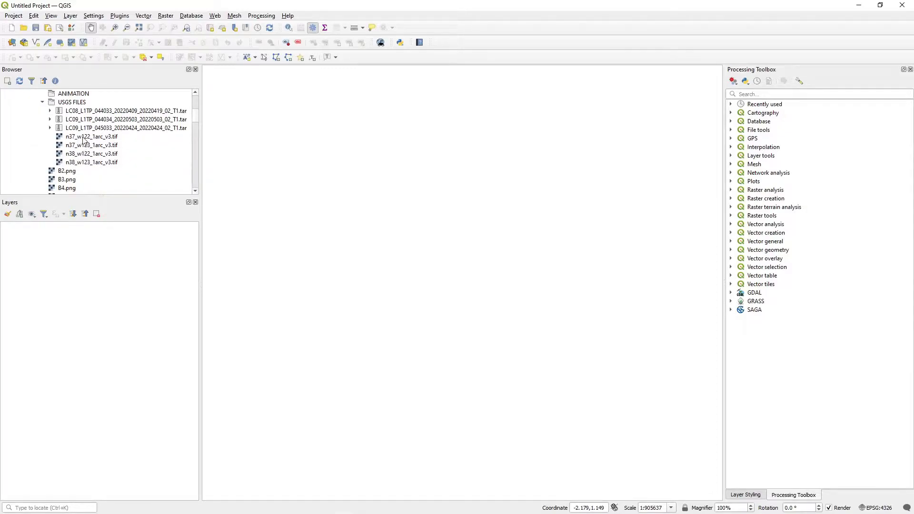
click(84, 138)
shift+click(88, 163)
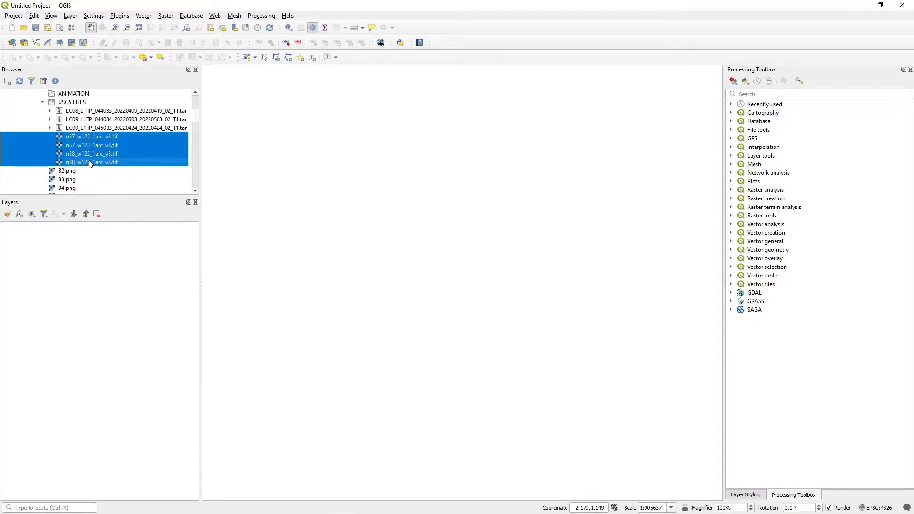
scroll(91, 163, up, 1)
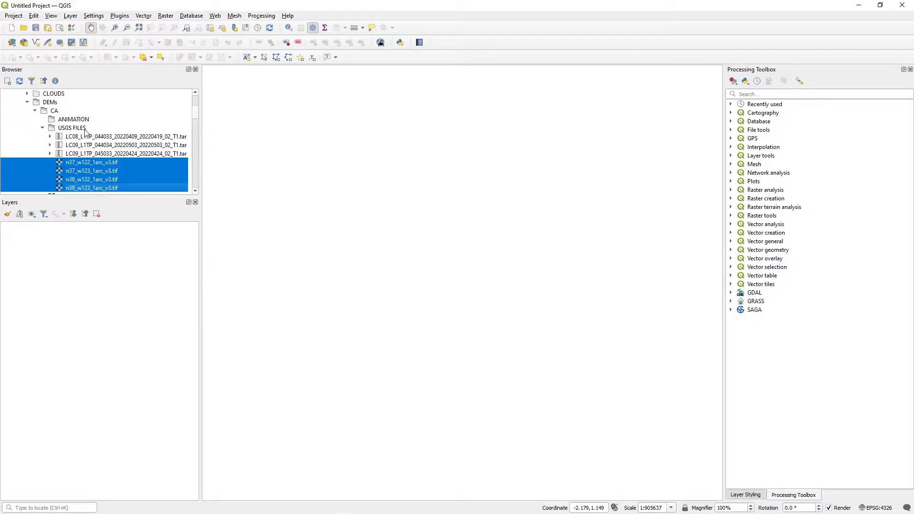
scroll(86, 137, down, 1)
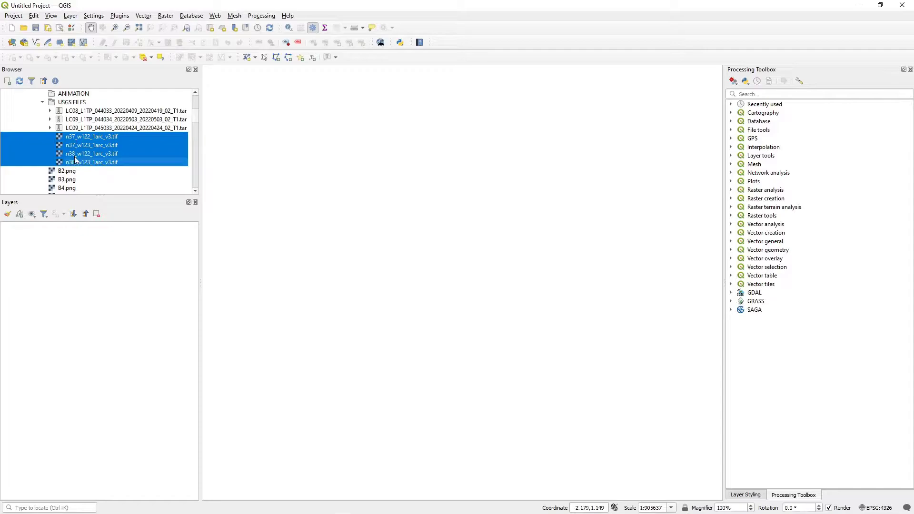
drag(73, 139, 361, 209)
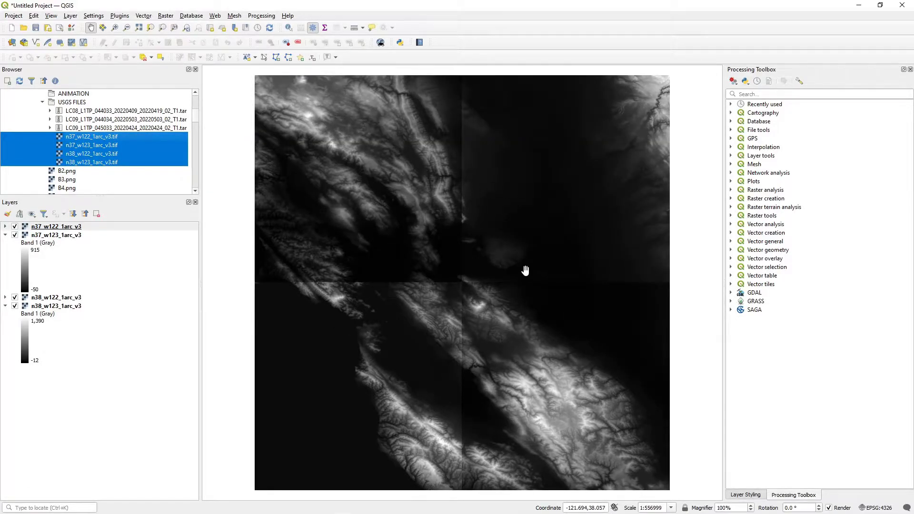
- Group the four elevation layers under the name DEM and collapse their legends
click(6, 235)
click(6, 251)
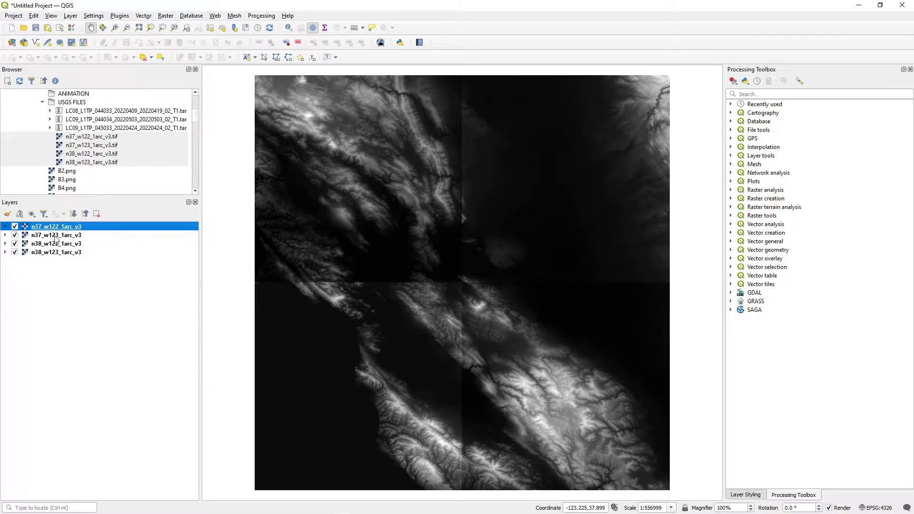
shift+click(78, 254)
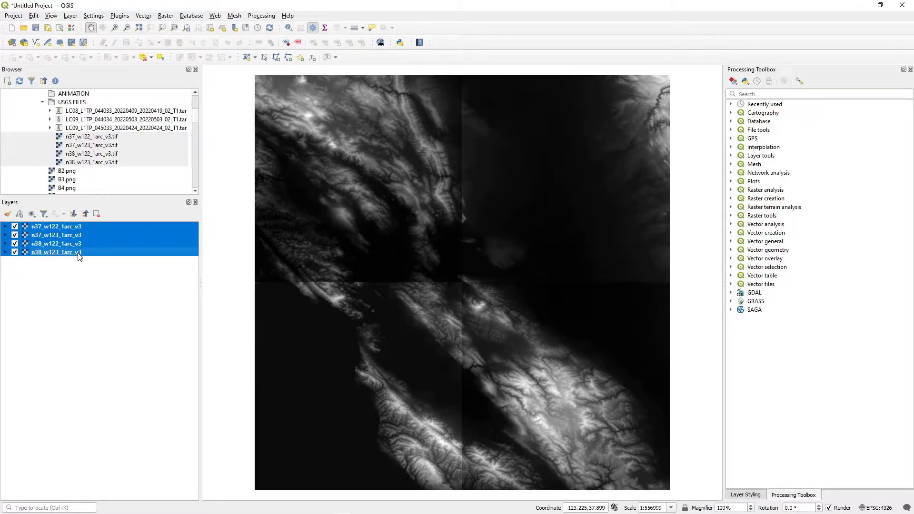
right_click(60, 252)
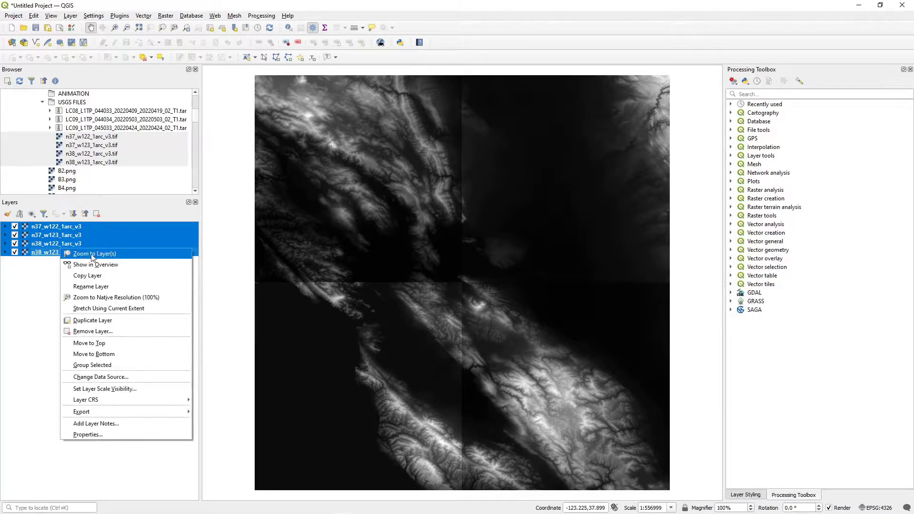
click(102, 368)
text(D)
key(Return)
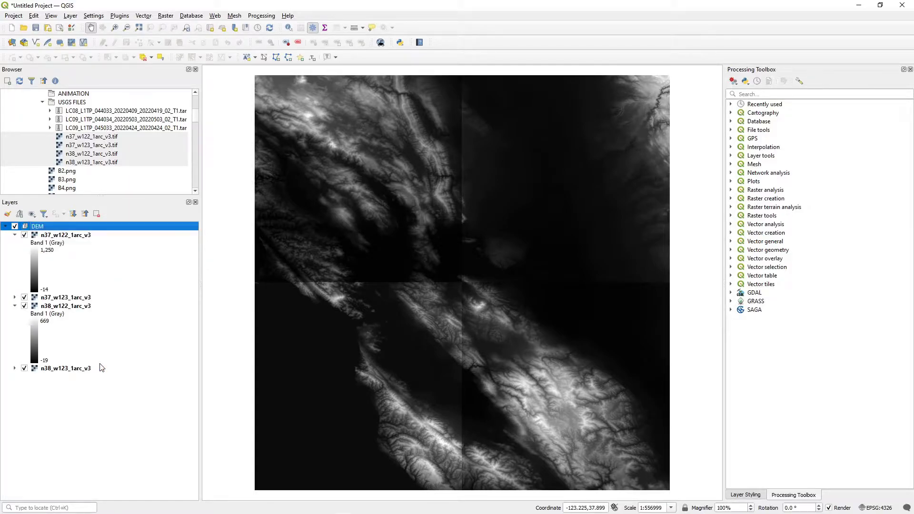
click(16, 235)
click(15, 252)
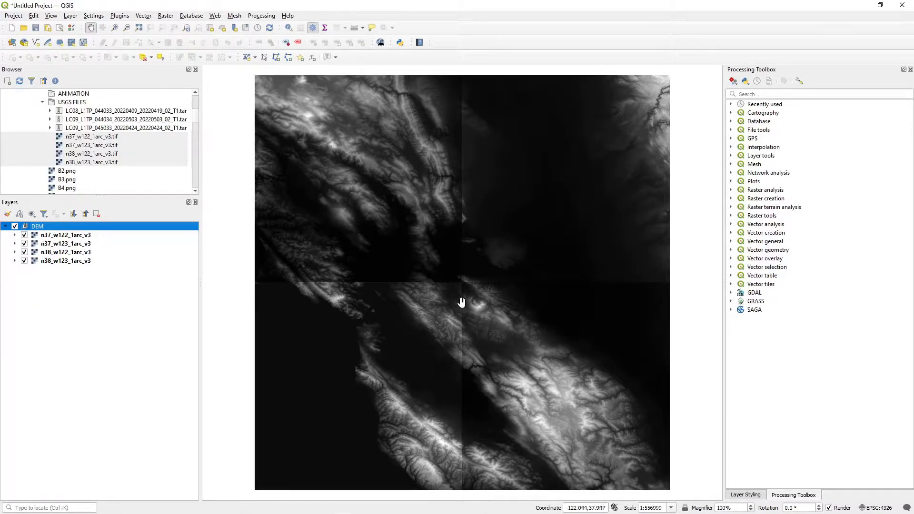
- View where the tiles meet at map scale 1:10000 and bring the map back to 1:500000
click(670, 508)
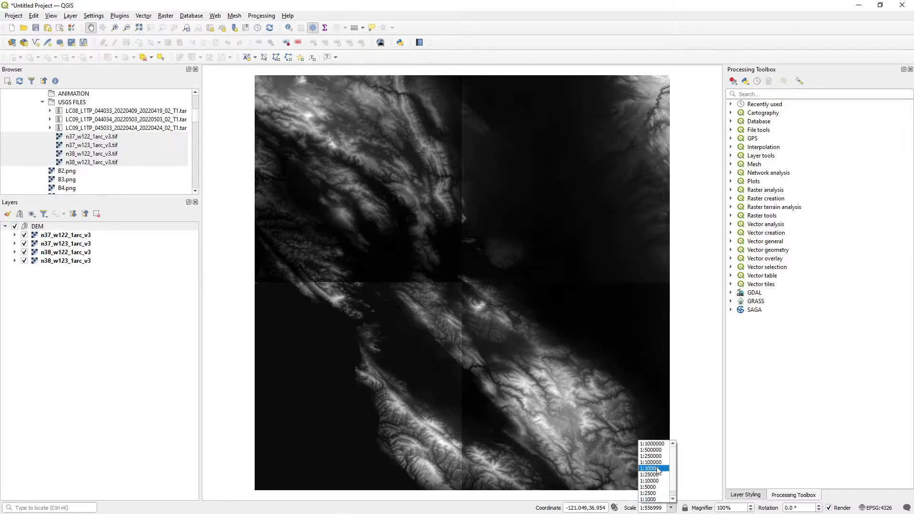
click(651, 480)
click(671, 508)
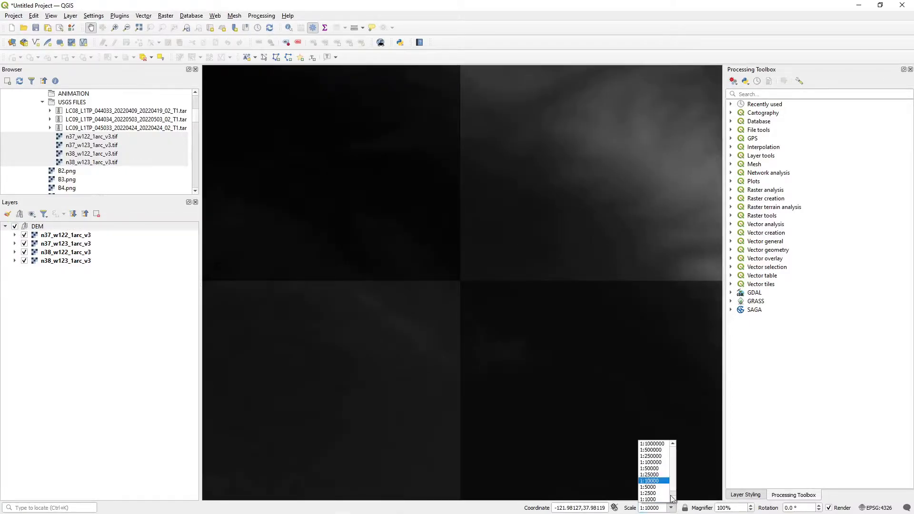
click(654, 449)
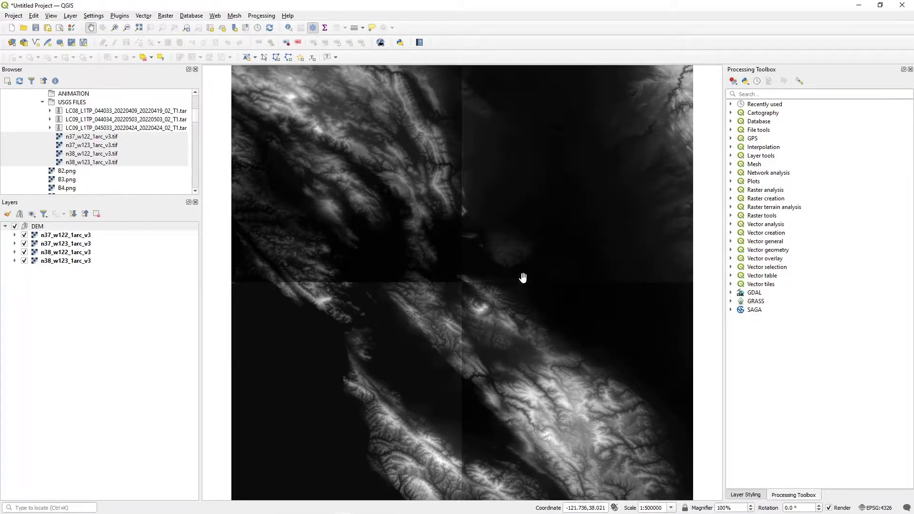
- Examine the tile mosaic at different zoom levels and return the map to its full extent
scroll(484, 287, up, 1)
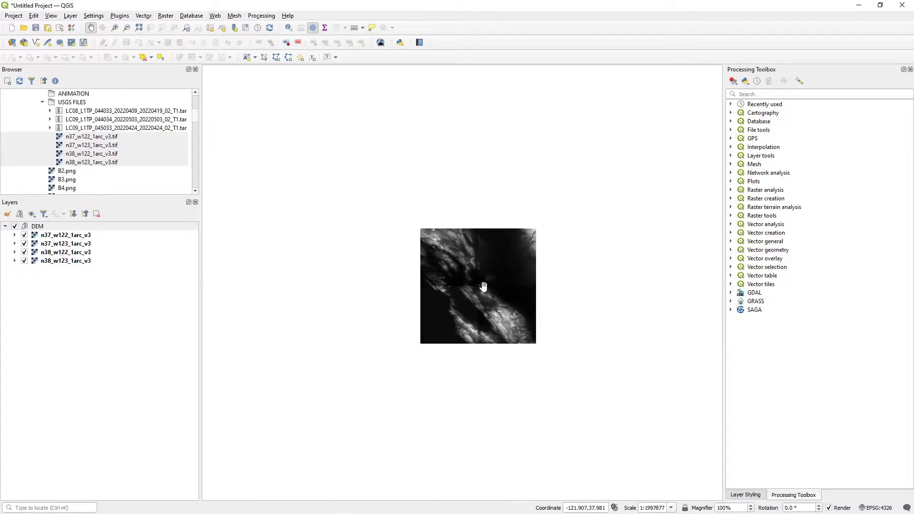
scroll(483, 287, down, 1)
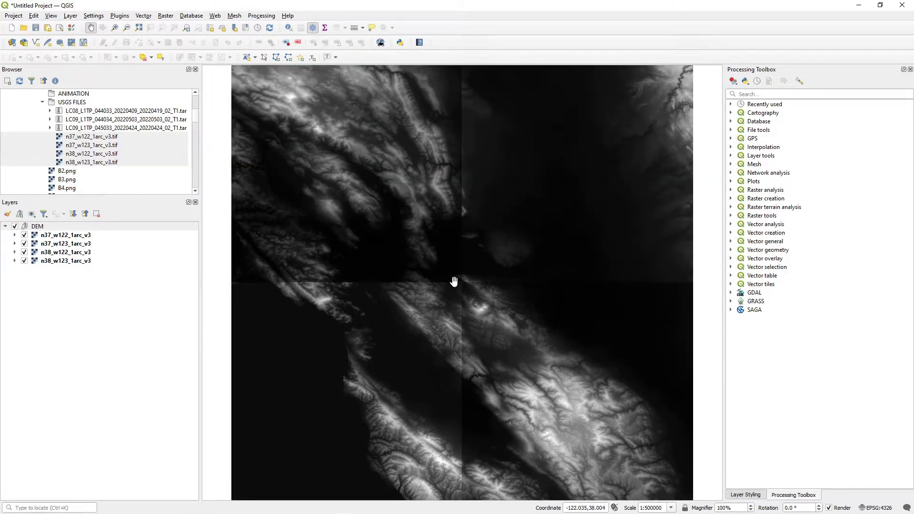
scroll(454, 282, down, 1)
scroll(454, 282, up, 1)
scroll(454, 281, down, 1)
scroll(453, 281, up, 1)
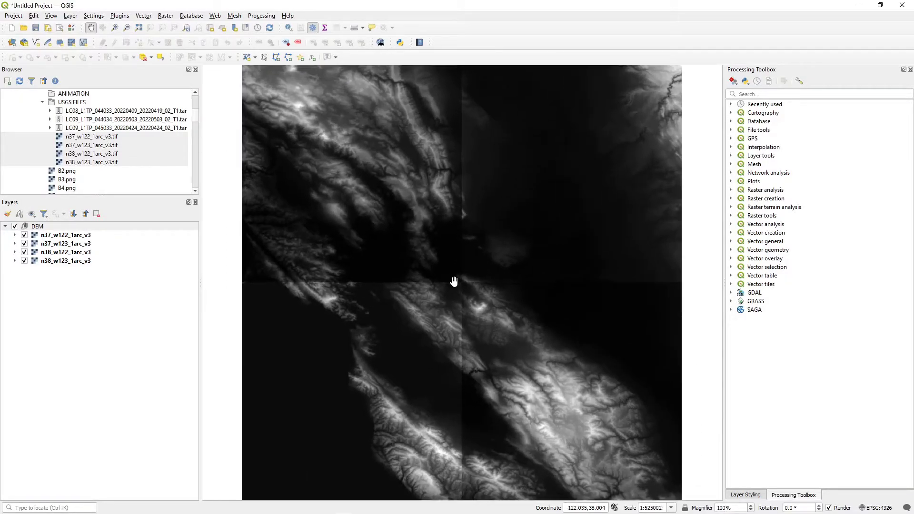
scroll(454, 281, down, 3)
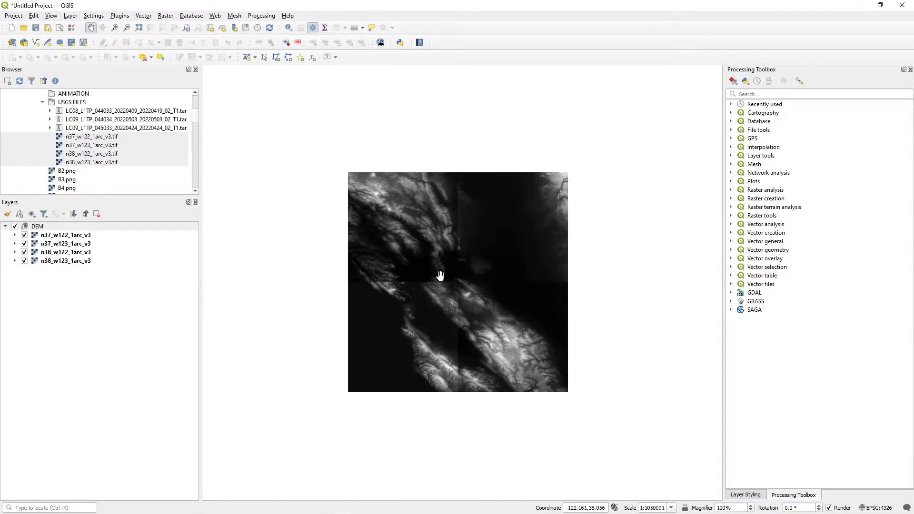
drag(441, 277, 518, 215)
key(ctrl+shift+f)
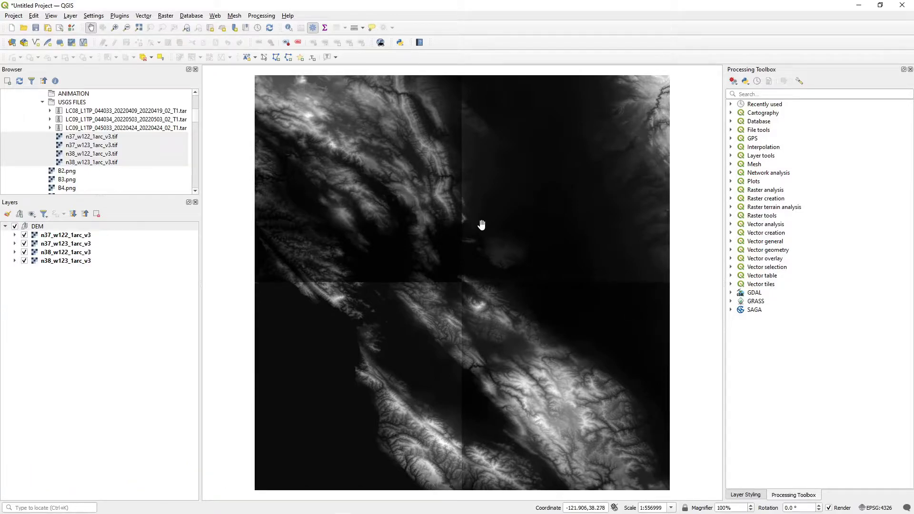
- Move the map away from the tiles and bring them back by zooming to the n37_w122_1arc_v3 layer
scroll(479, 226, down, 5)
drag(476, 230, 721, 126)
scroll(543, 221, up, 10)
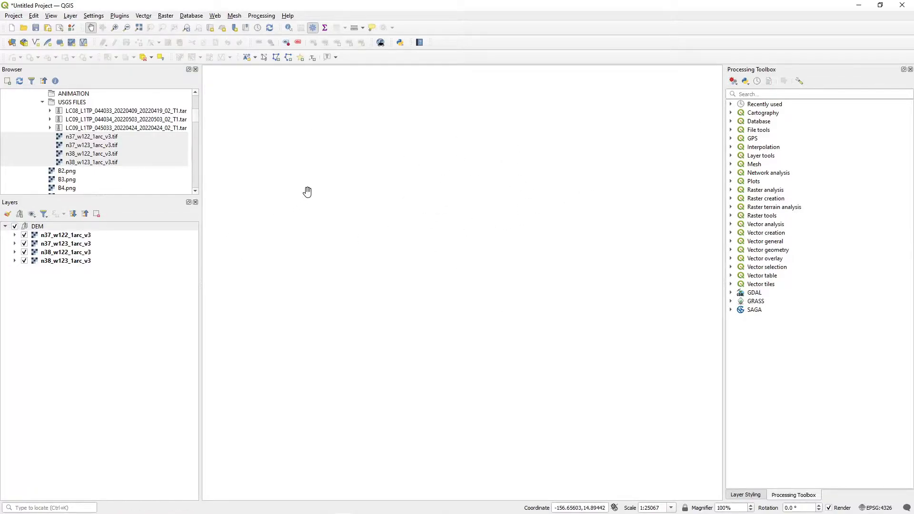
click(51, 235)
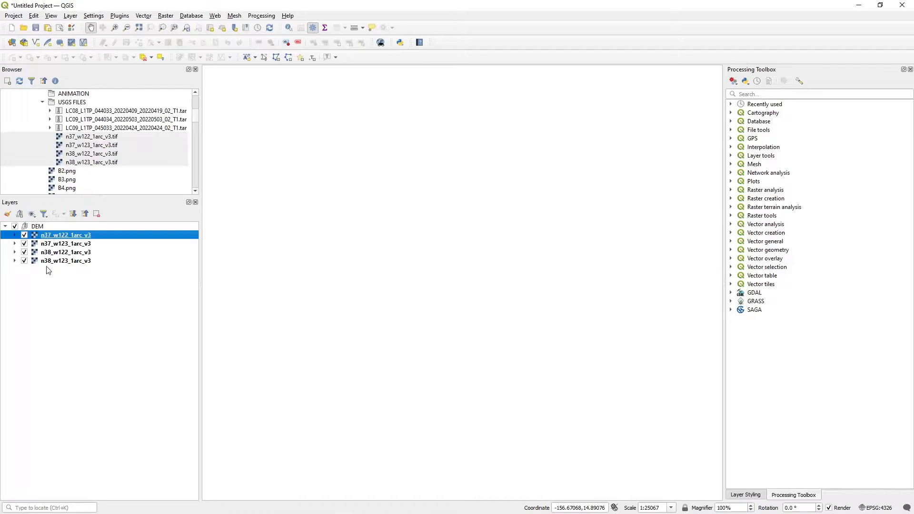
right_click(51, 238)
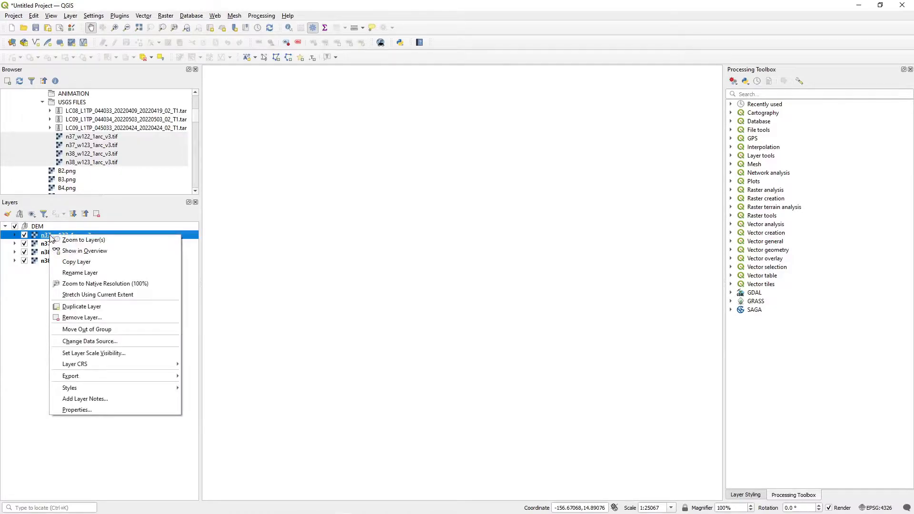
click(80, 240)
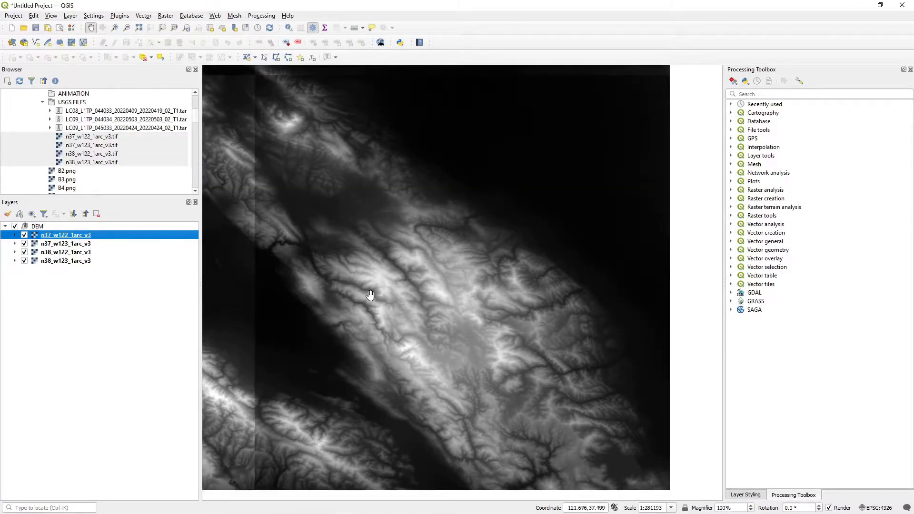
- Inspect the area around the n37_w122 tile and restore the view of all four tiles
drag(483, 404, 409, 316)
scroll(409, 316, down, 1)
drag(377, 253, 457, 287)
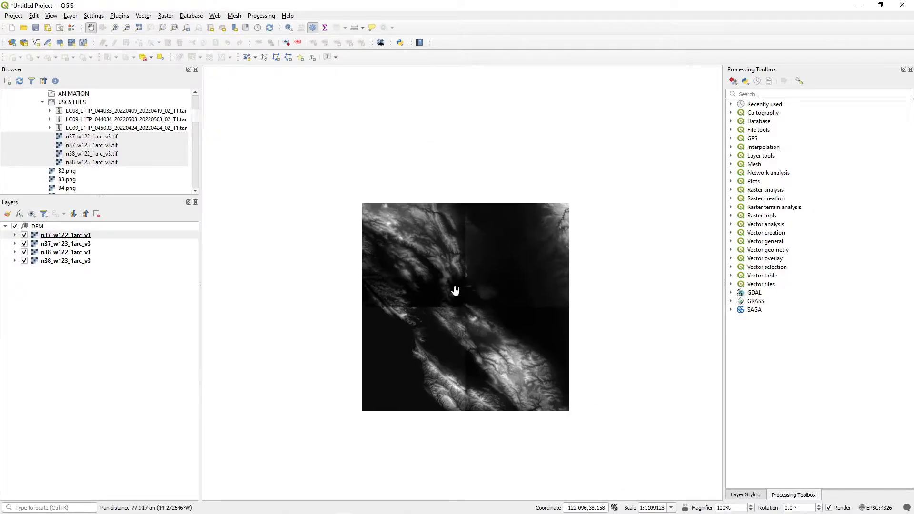
scroll(453, 288, up, 1)
drag(475, 336, 465, 277)
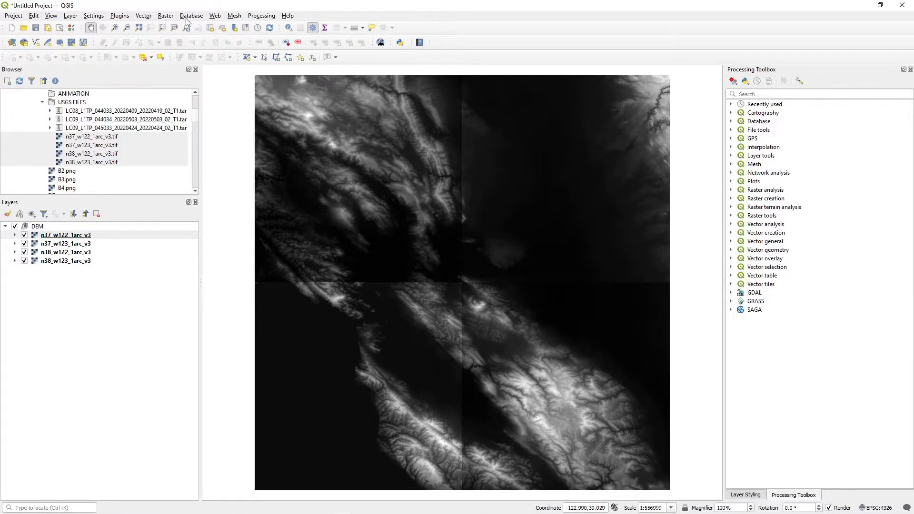
- Open the Build Virtual Raster tool and set the resolution to Highest and the resampling algorithm to Bilinear
click(165, 15)
mouse_move(190, 81)
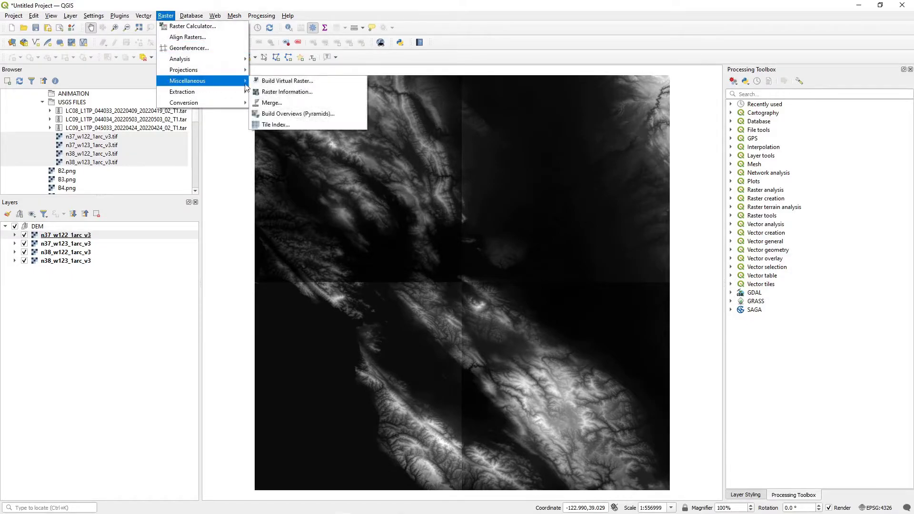
click(301, 82)
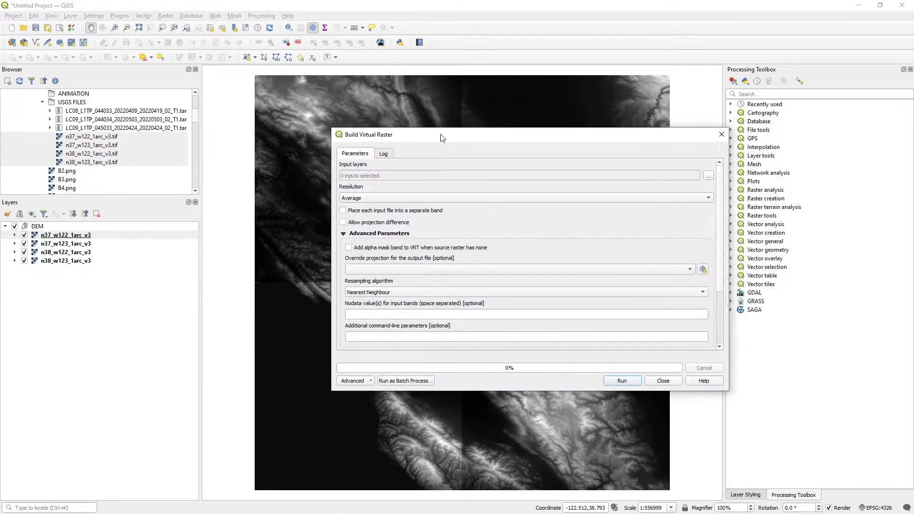
click(352, 199)
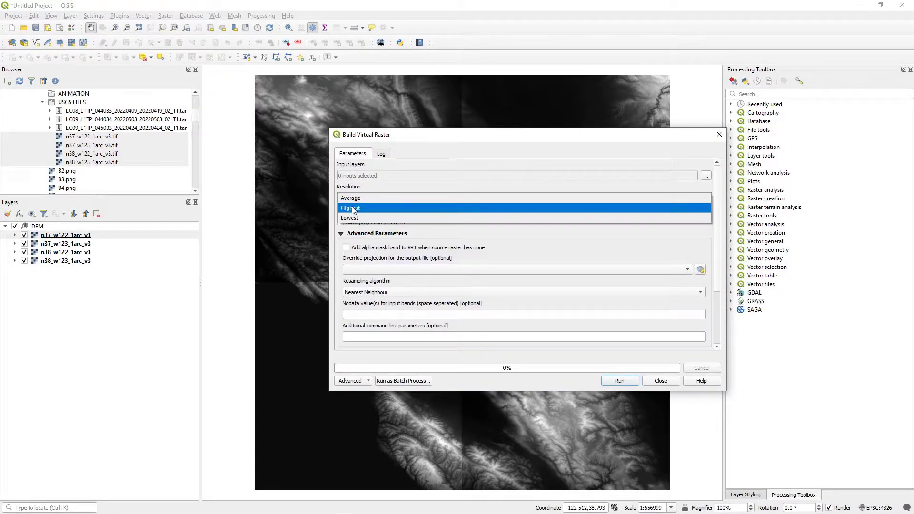
click(353, 209)
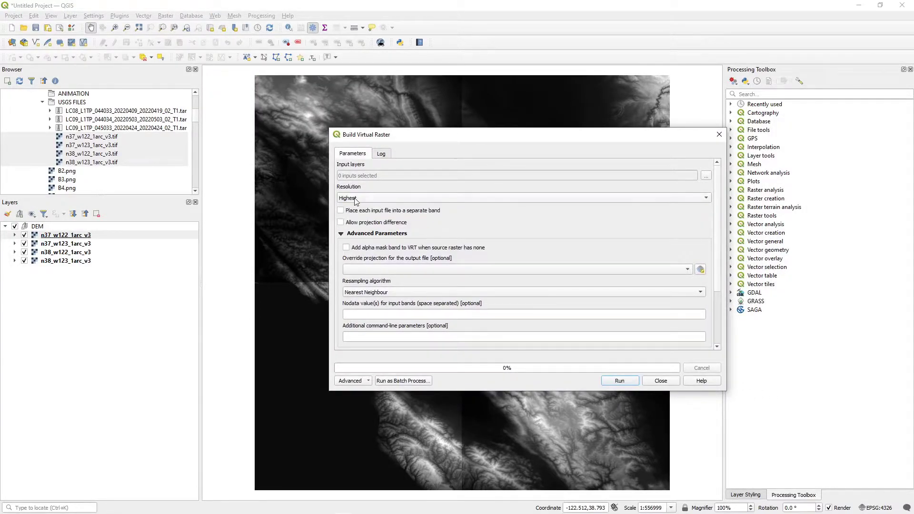
click(389, 294)
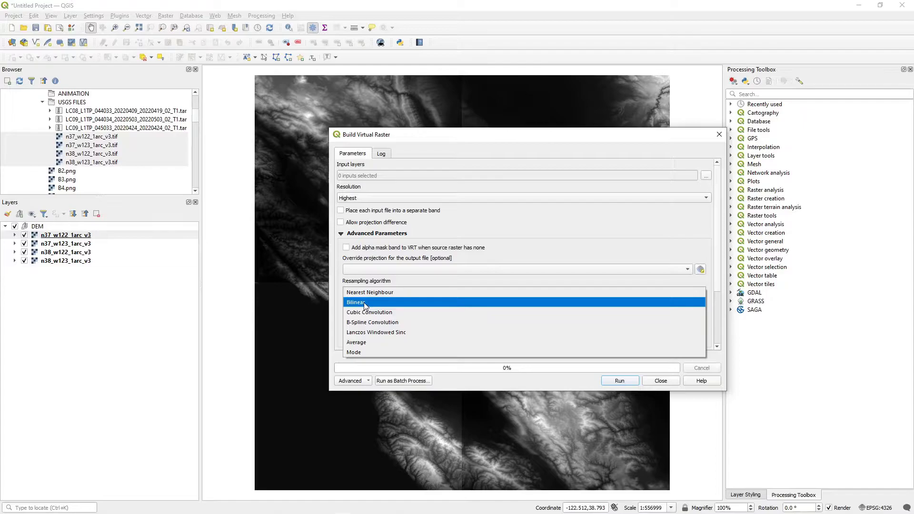
click(363, 303)
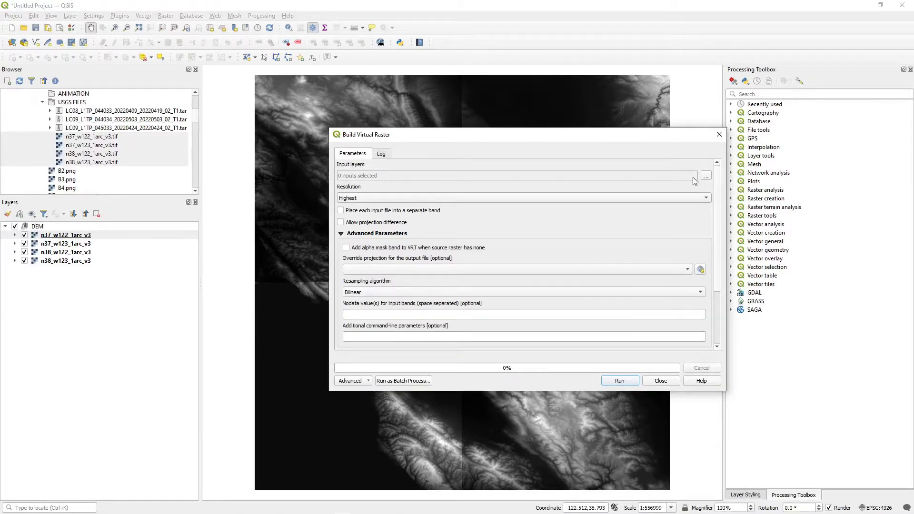
- Choose all four elevation tiles as input layers, build the virtual raster and close the tool
click(707, 176)
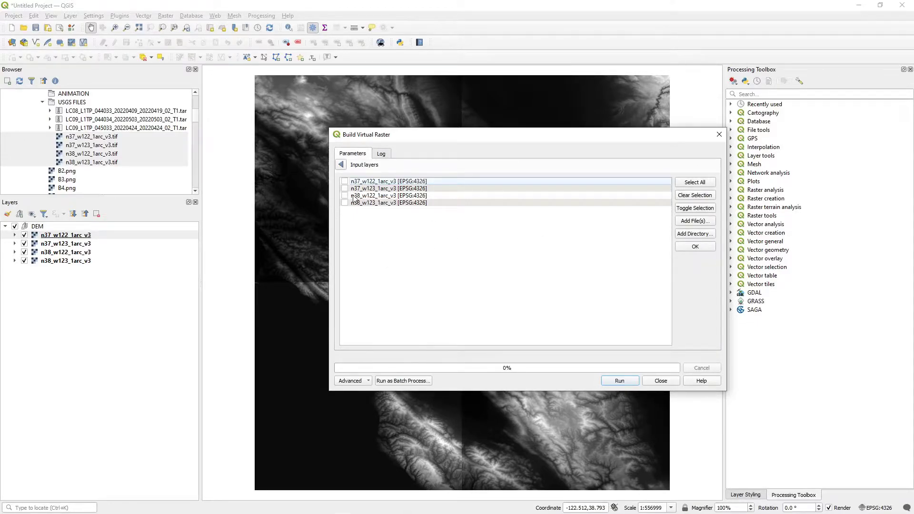
click(691, 185)
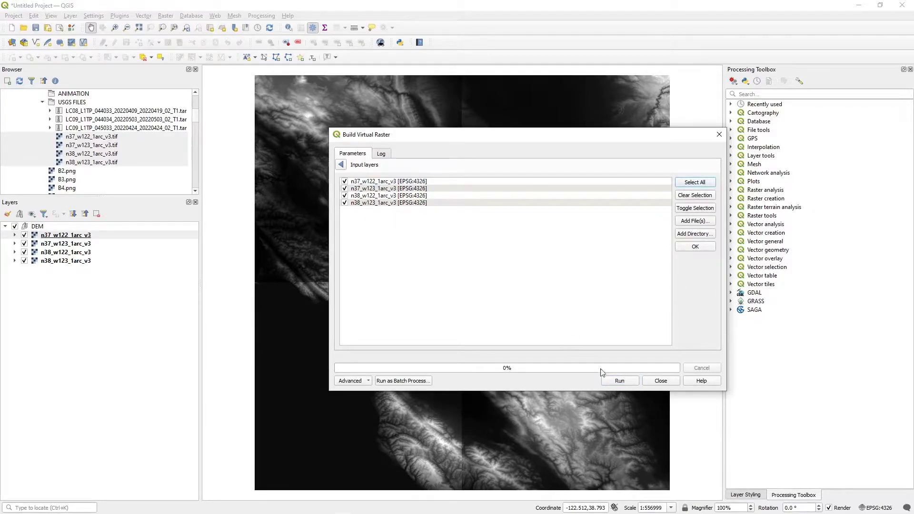
click(615, 381)
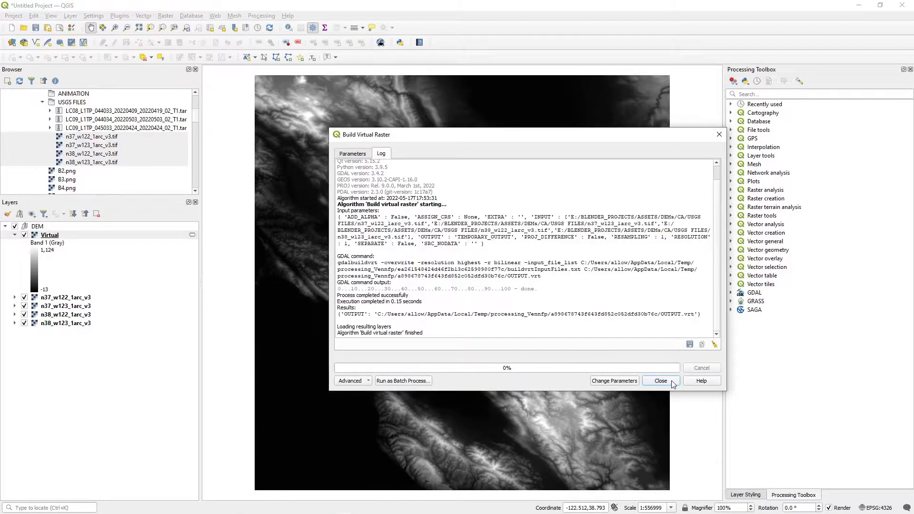
click(660, 381)
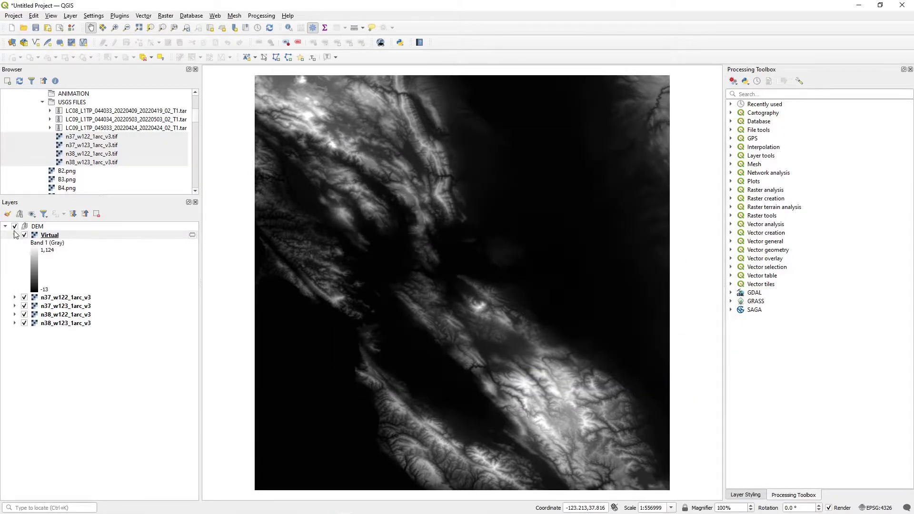
- Move the Virtual layer out of the DEM group to above it, then collapse and hide the DEM group
click(15, 235)
drag(51, 239, 52, 221)
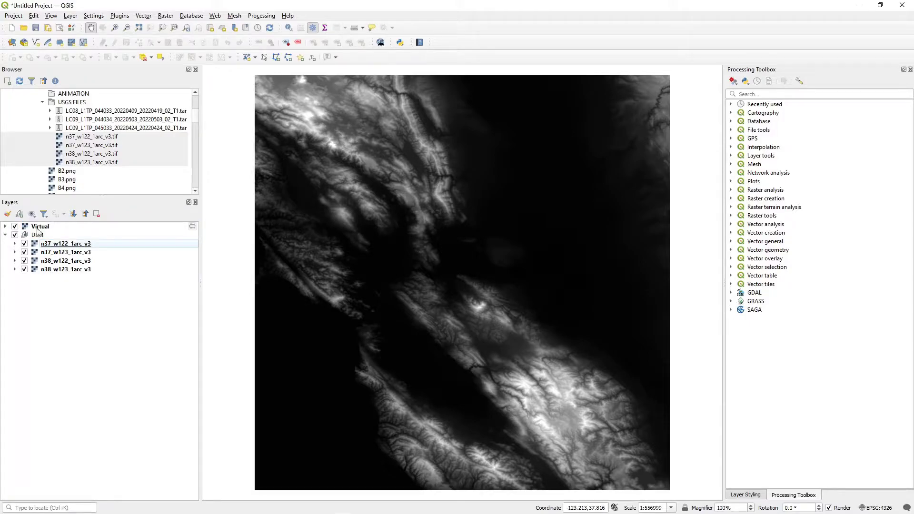
click(6, 235)
click(14, 235)
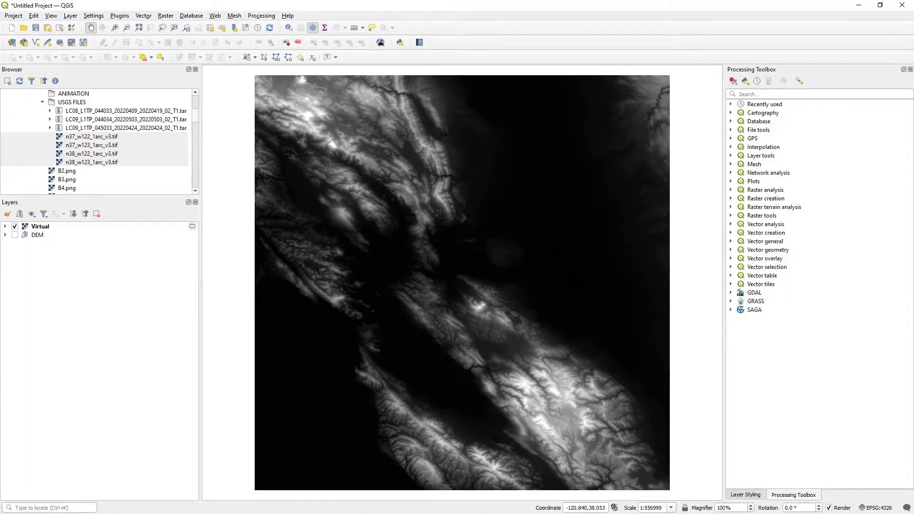
- Load the three Landsat archives from USGS FILES, adding all layers of LC09_L1TP_045033_20220424 as a group with the suggested CRS for its thumbnails
click(107, 112)
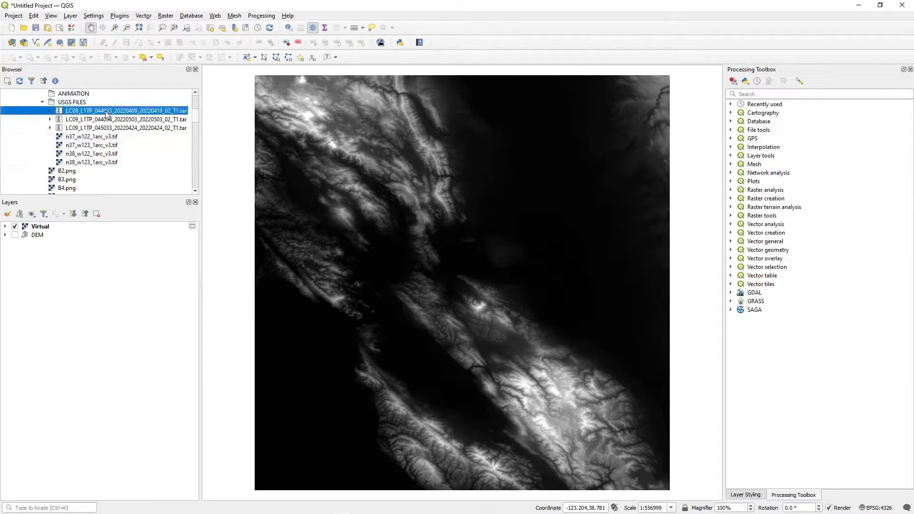
ctrl+click(107, 120)
ctrl+click(107, 128)
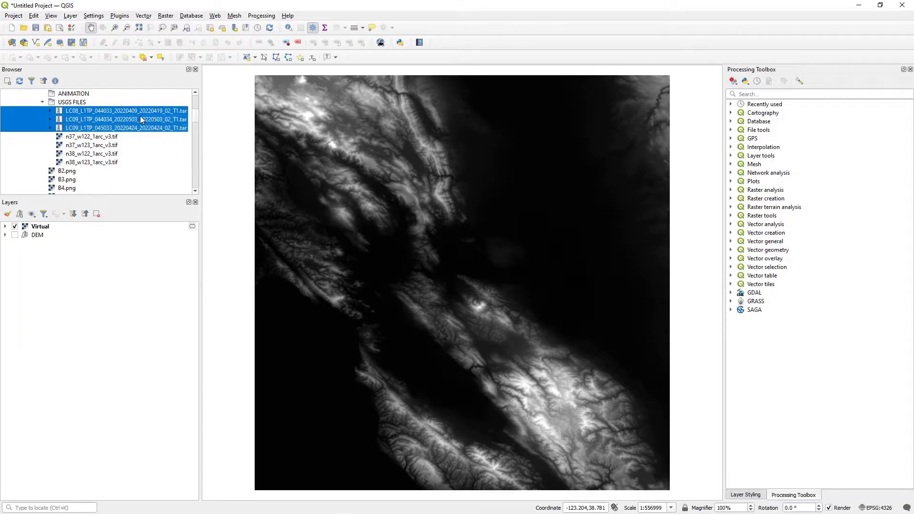
drag(142, 120, 381, 266)
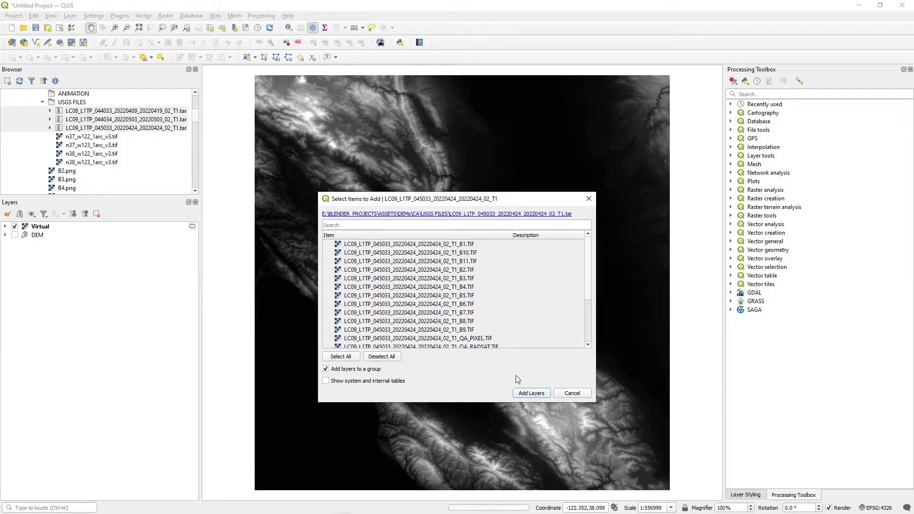
click(531, 393)
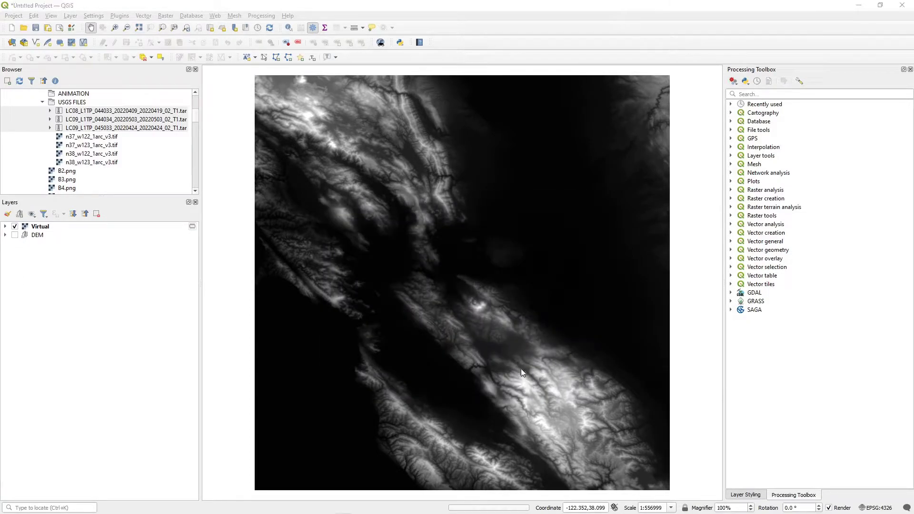
click(466, 424)
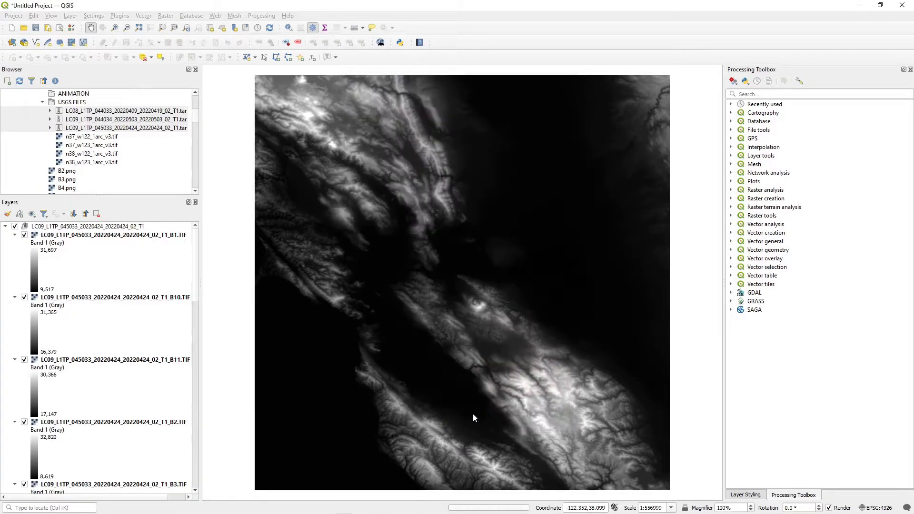
click(467, 424)
- Add all layers of the LC09_L1TP_044034_20220503 and LC08_L1TP_044033_20220409 archives as groups, accepting the suggested CRS for their thumbnails
click(527, 392)
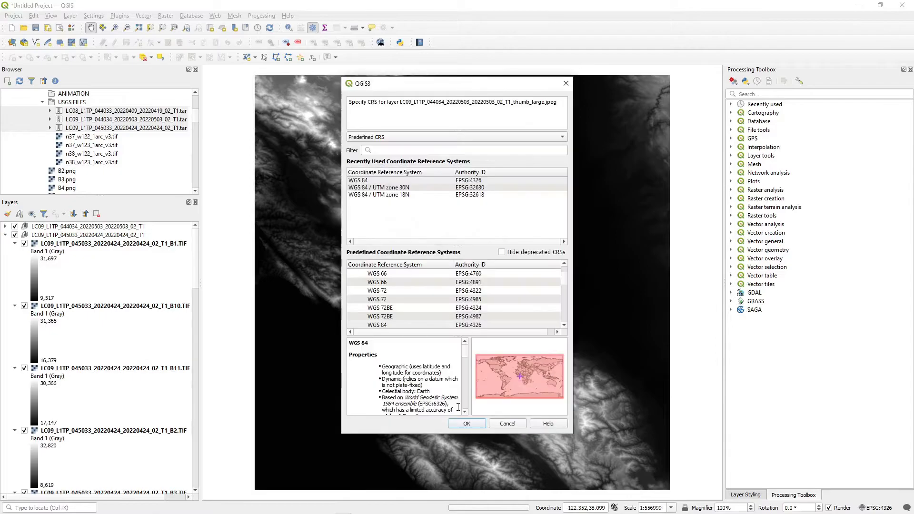
click(466, 423)
click(466, 423)
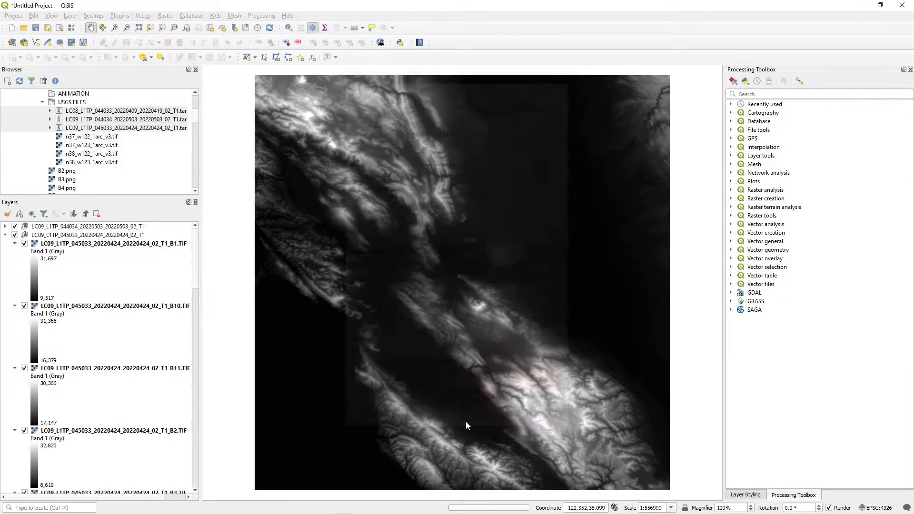
click(529, 395)
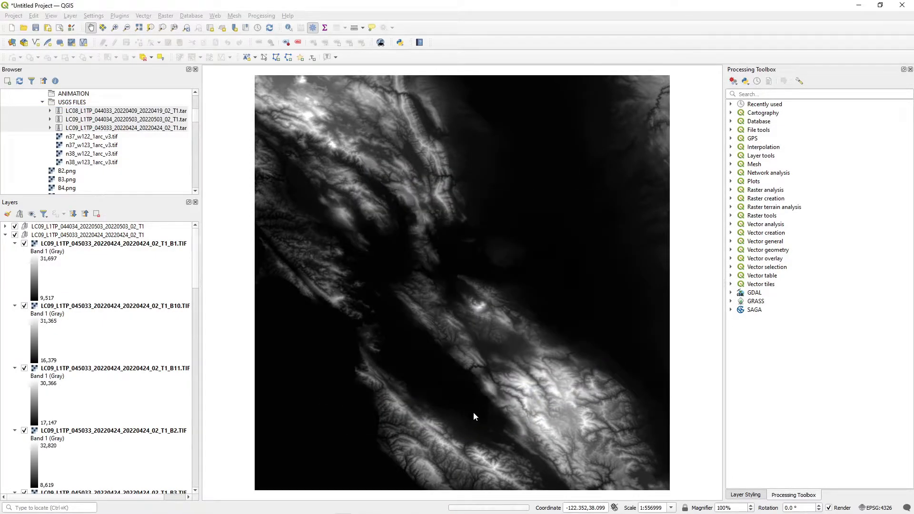
click(466, 423)
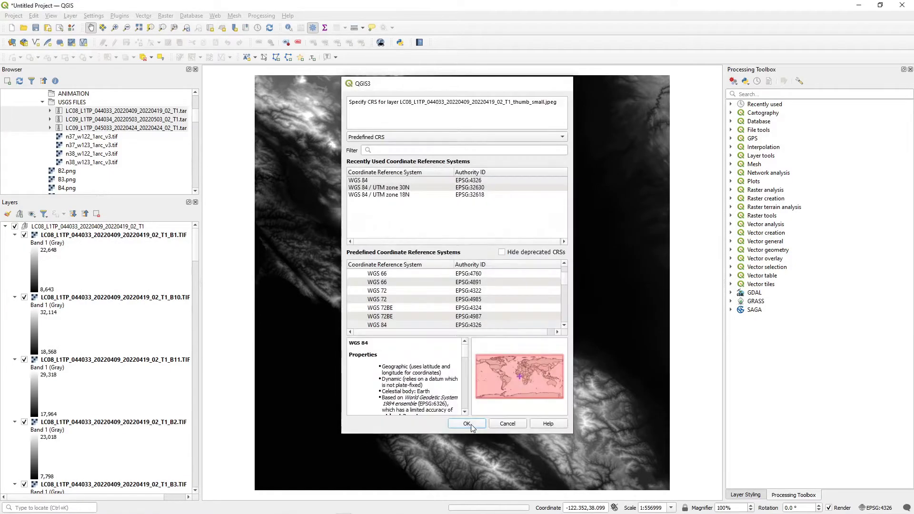
click(466, 423)
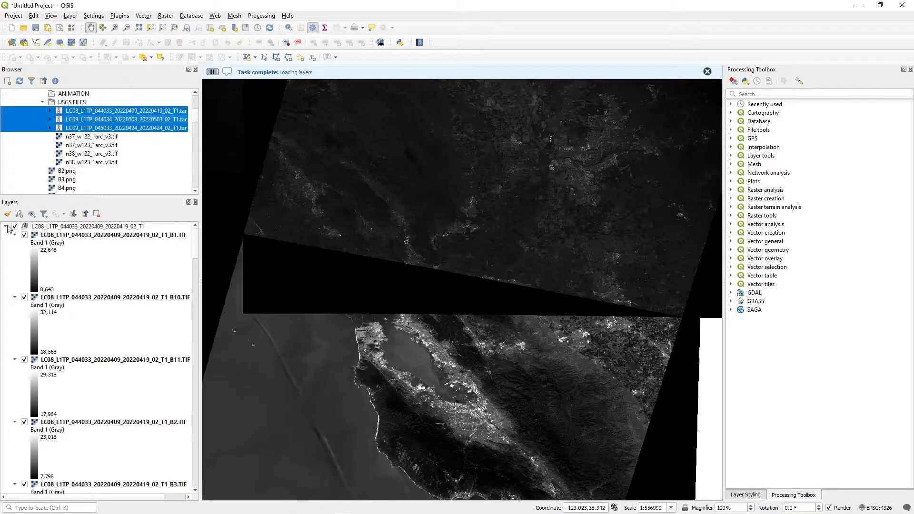
- Collapse all groups and layer legends, leaving only the LC08_L1TP_044033 group expanded to list its bands
click(15, 234)
click(15, 243)
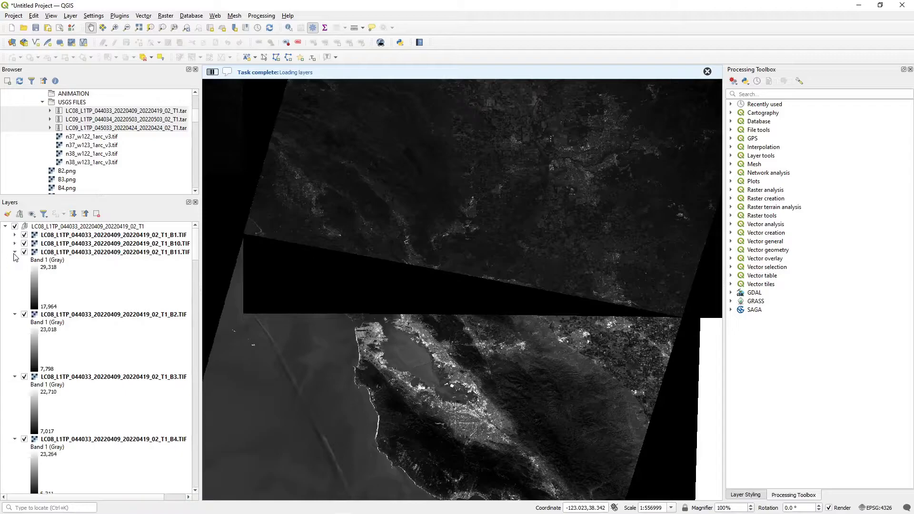
click(14, 252)
click(15, 260)
click(15, 278)
click(15, 311)
click(15, 328)
click(84, 213)
click(5, 226)
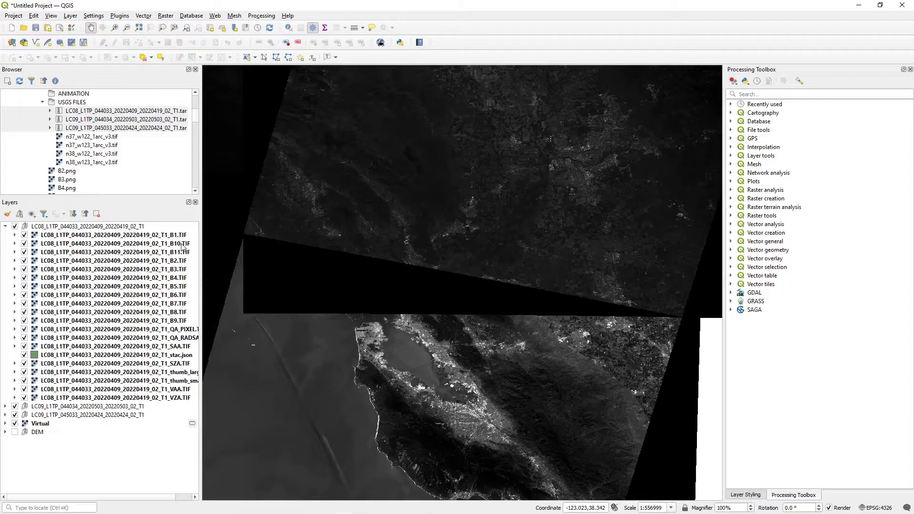
click(14, 235)
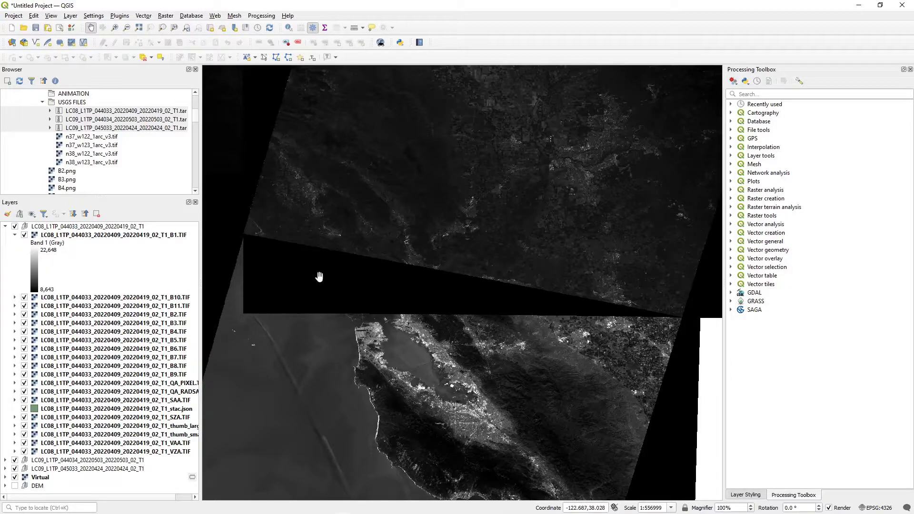
click(15, 235)
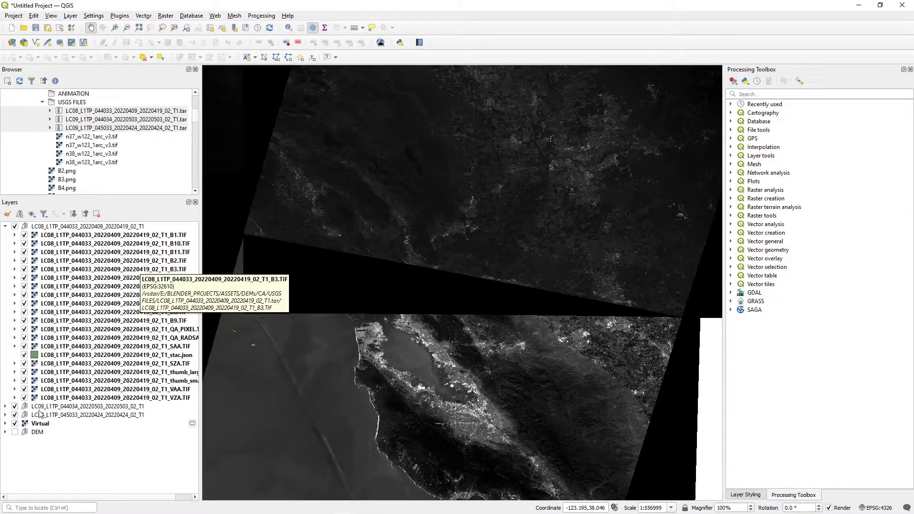
- Collapse the LC08_L1TP_044033 group and hide all three Landsat groups, leaving only the Virtual layer shown
click(14, 424)
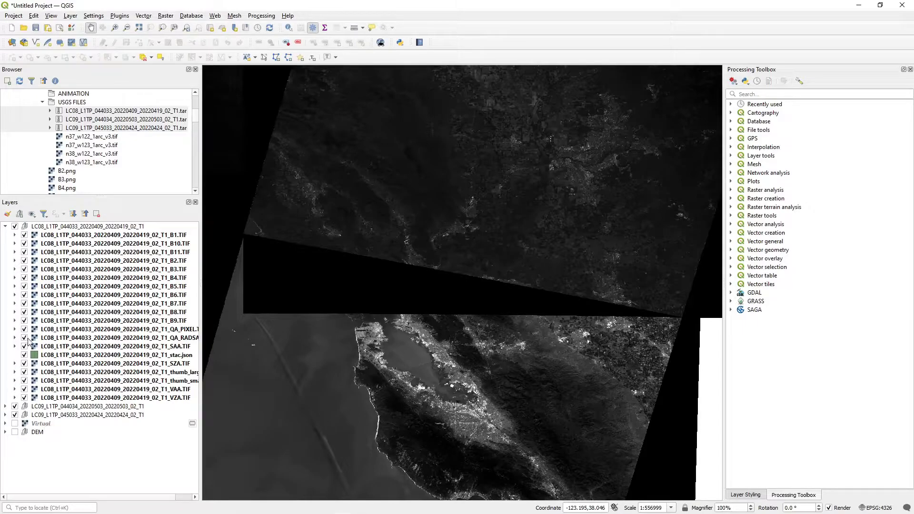
click(5, 226)
shift+click(16, 228)
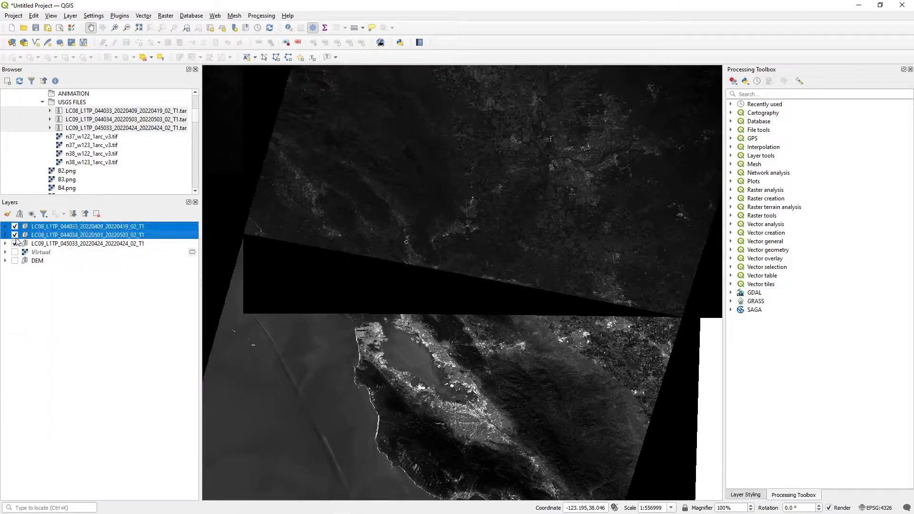
click(14, 227)
click(15, 243)
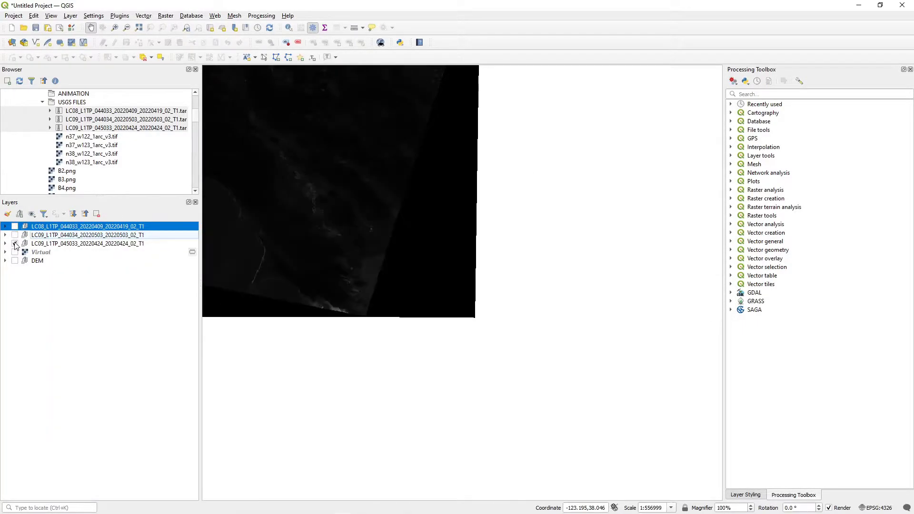
click(14, 252)
- Rename the Virtual layer as VIRTUAL DEM
click(41, 256)
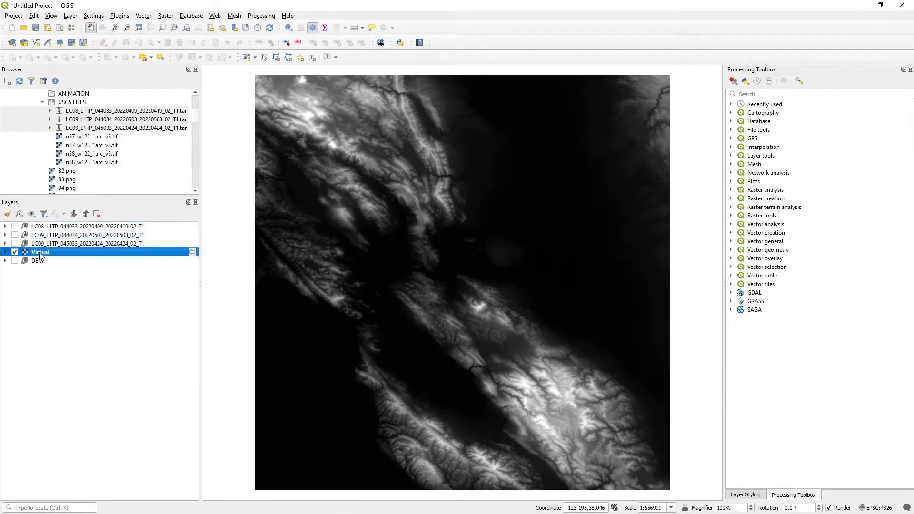
right_click(41, 256)
click(67, 293)
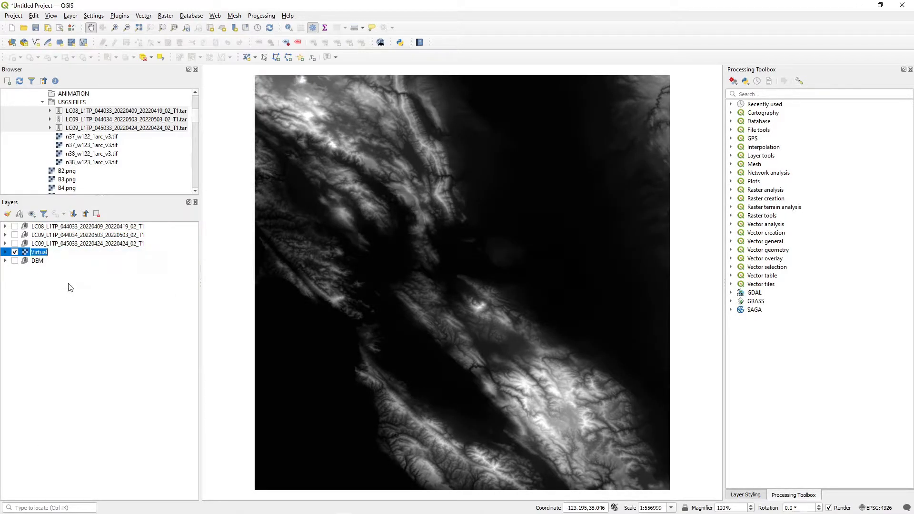
text(v)
text(IRTUAL DEM)
key(Return)
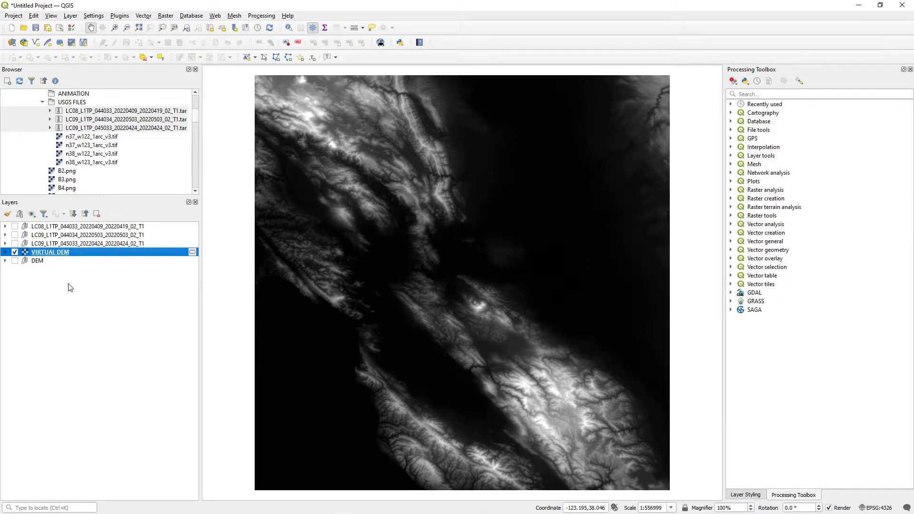
- Hide VIRTUAL DEM, then show and expand the LC08_L1TP_044033 group with its full scene in view
click(14, 252)
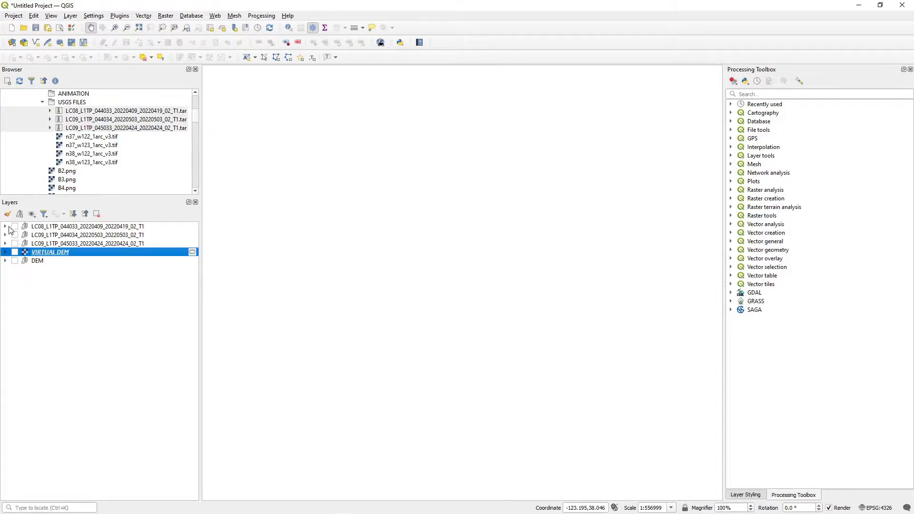
click(15, 227)
click(6, 226)
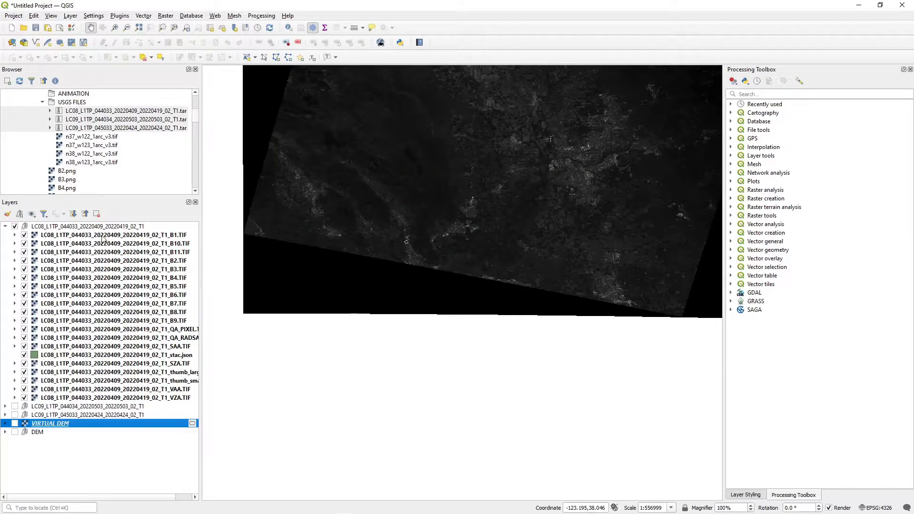
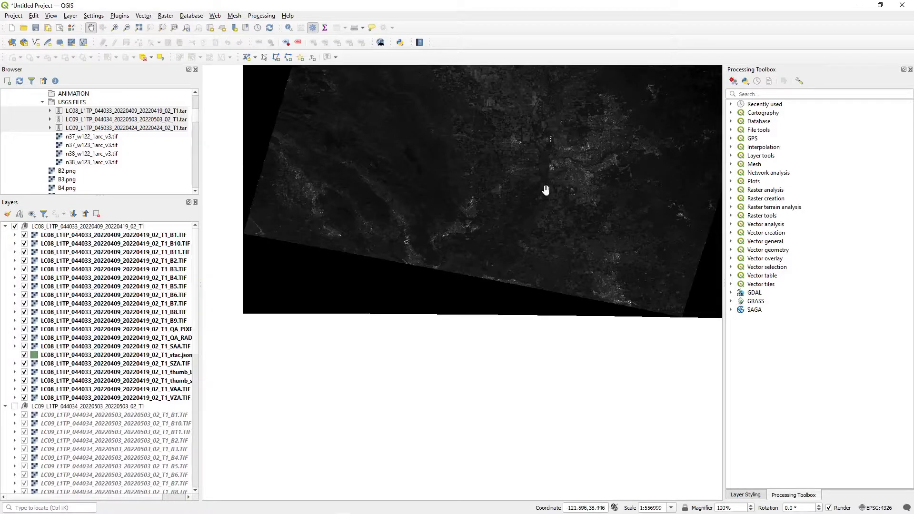
drag(524, 192, 500, 365)
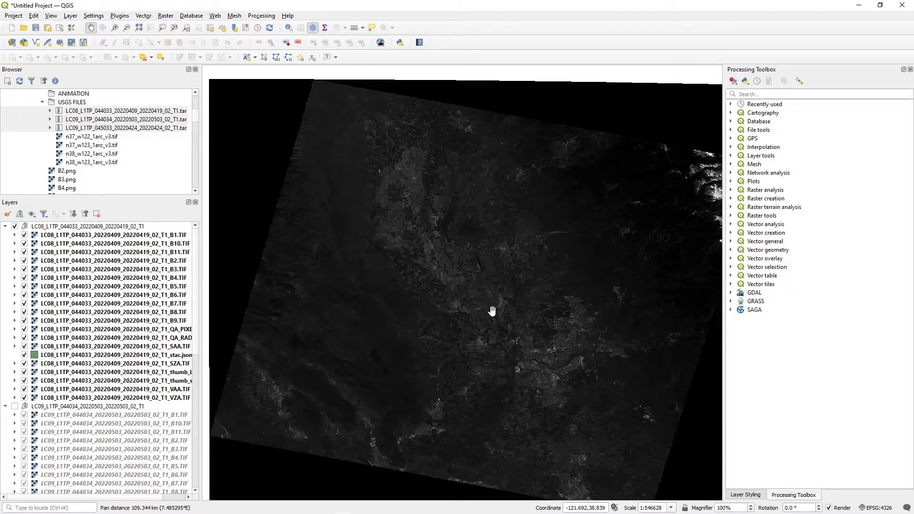
scroll(492, 312, down, 1)
scroll(492, 312, up, 1)
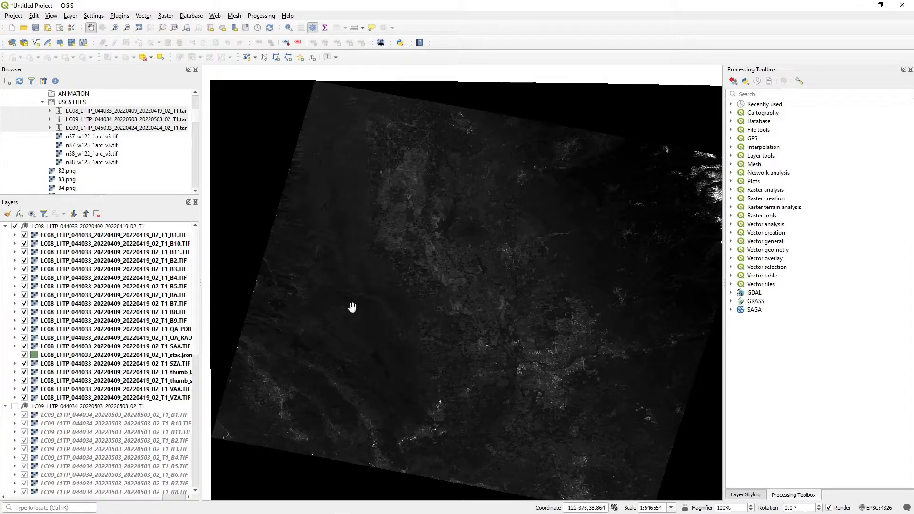
- Make the LC09_L1TP_044034 and LC09_L1TP_045033 groups visible along with the LC08 scene
click(158, 261)
scroll(143, 389, down, 1)
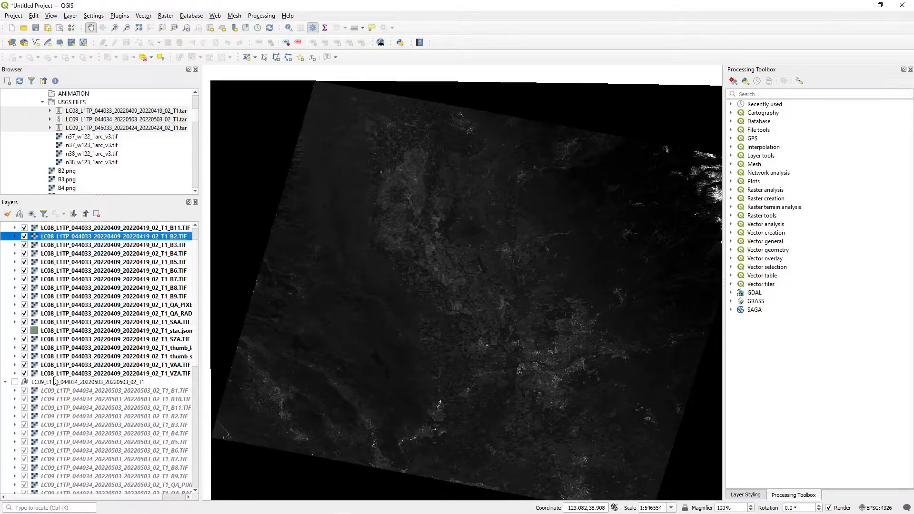
click(15, 382)
scroll(28, 383, down, 2)
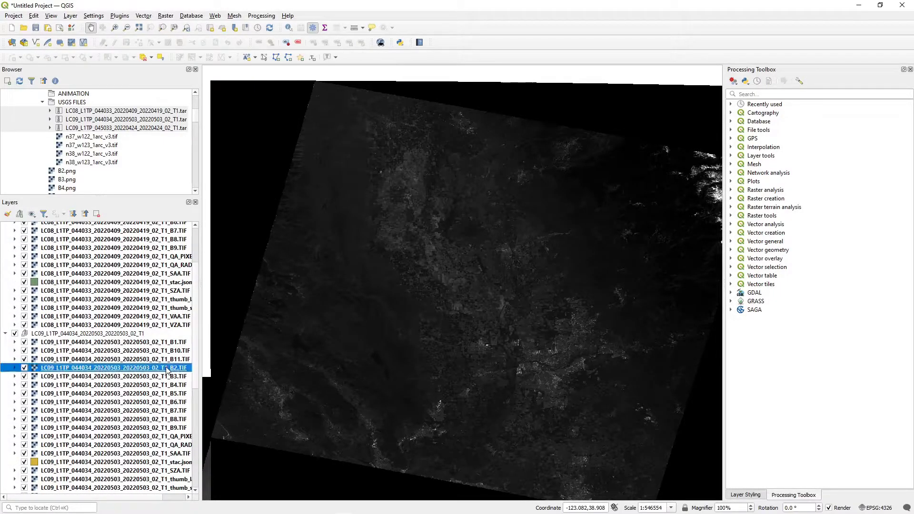
scroll(157, 367, down, 8)
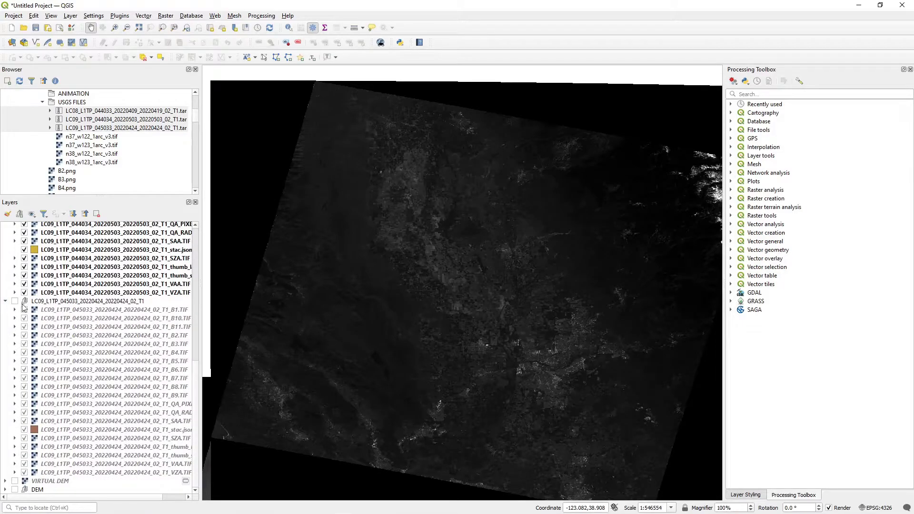
click(15, 302)
- Select the B2 band of all three Landsat scenes and move them out of their groups to the top of the layer list
click(177, 335)
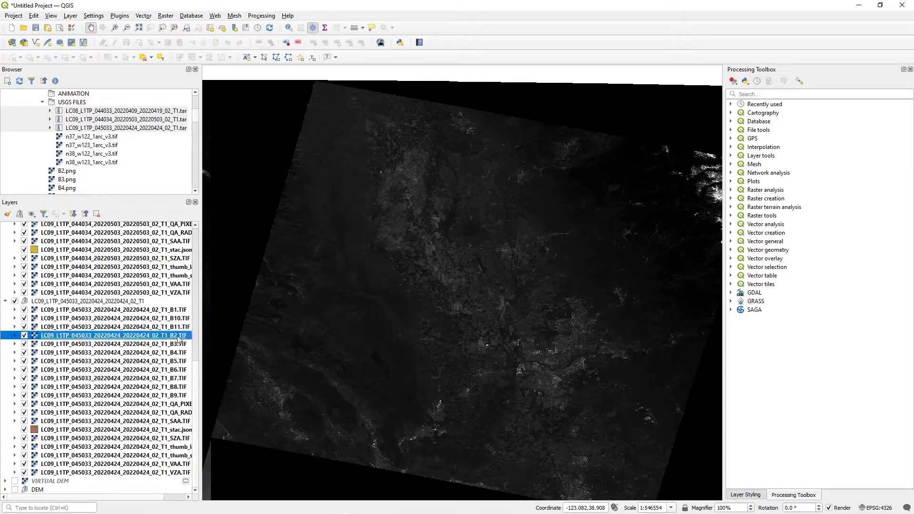
drag(201, 325, 306, 333)
scroll(157, 333, up, 5)
ctrl+click(114, 235)
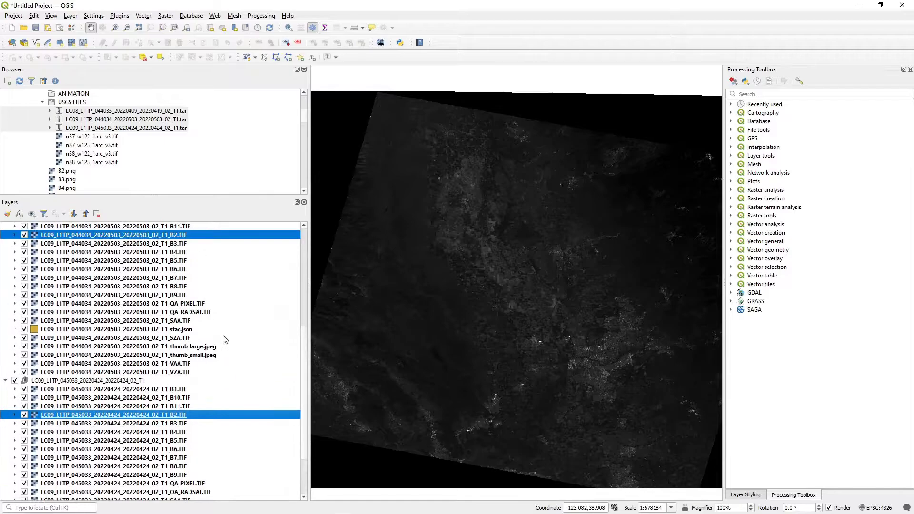
scroll(157, 333, up, 5)
ctrl+click(115, 260)
drag(169, 262, 166, 224)
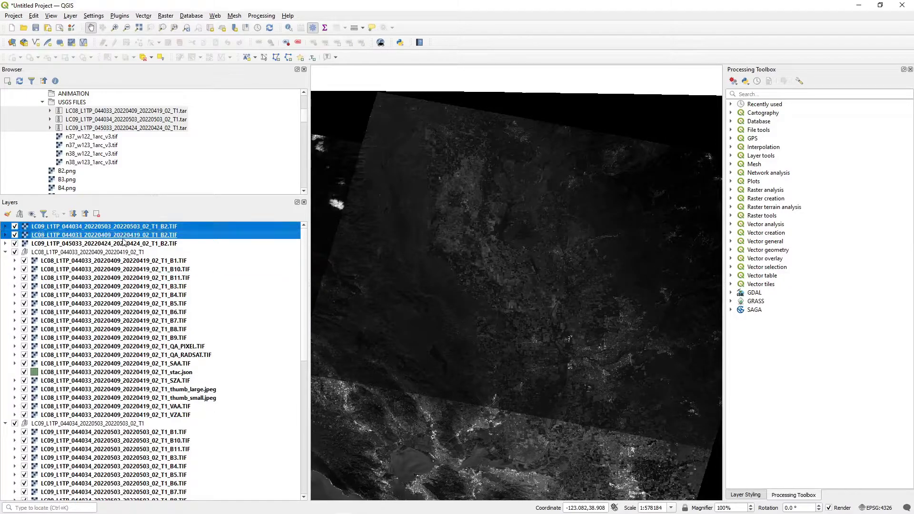
- Group the three B2 layers at the head of the layer list as "B2 (BLUE)" and hide the group
ctrl+click(150, 244)
right_click(161, 243)
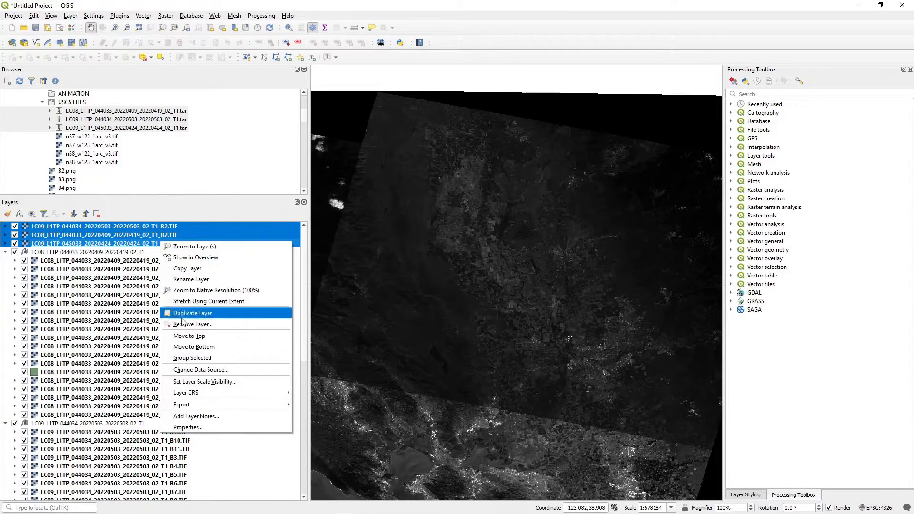
click(193, 357)
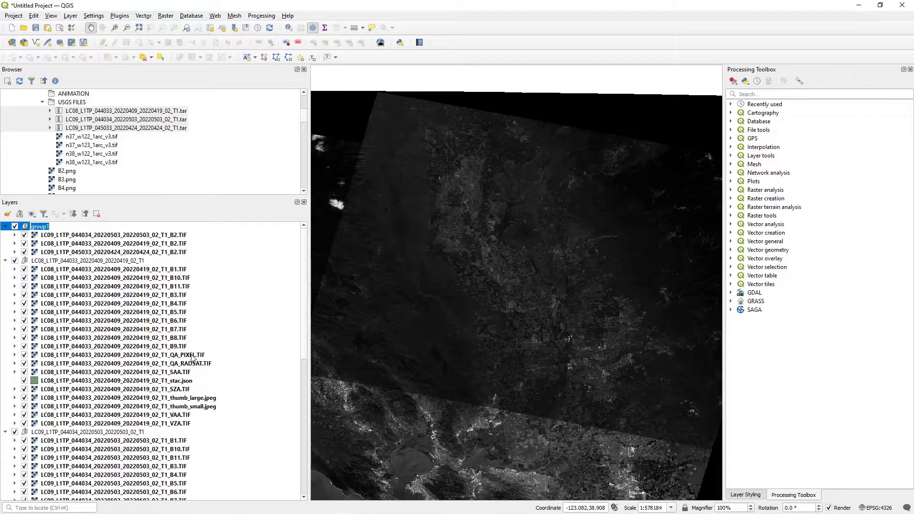
text(B2 (B)
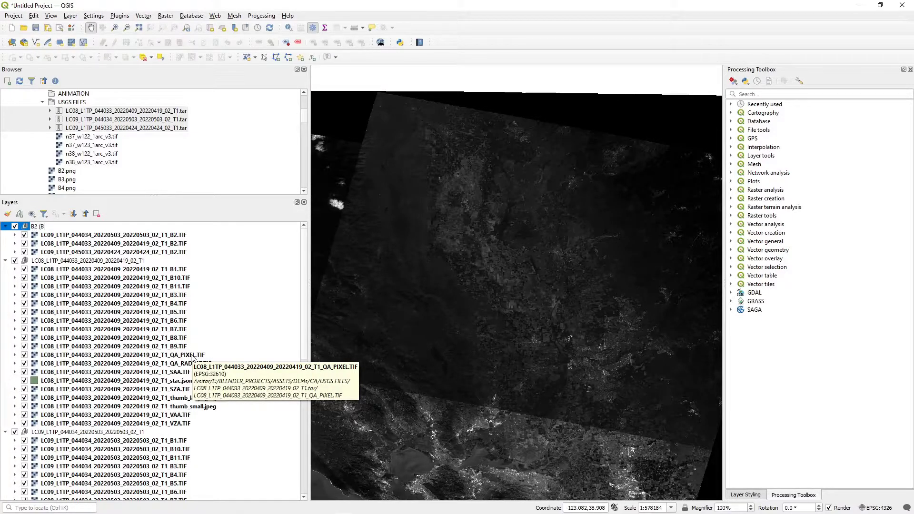
text(LUE))
key(Return)
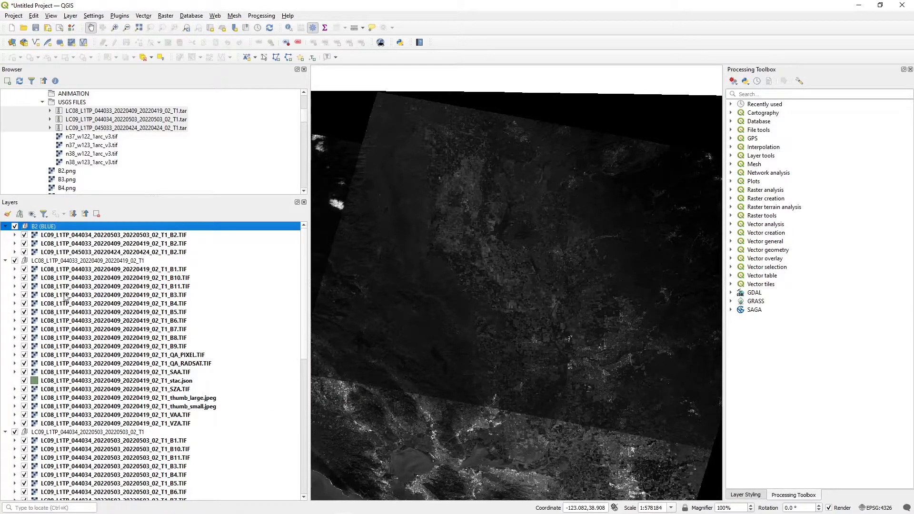
click(15, 226)
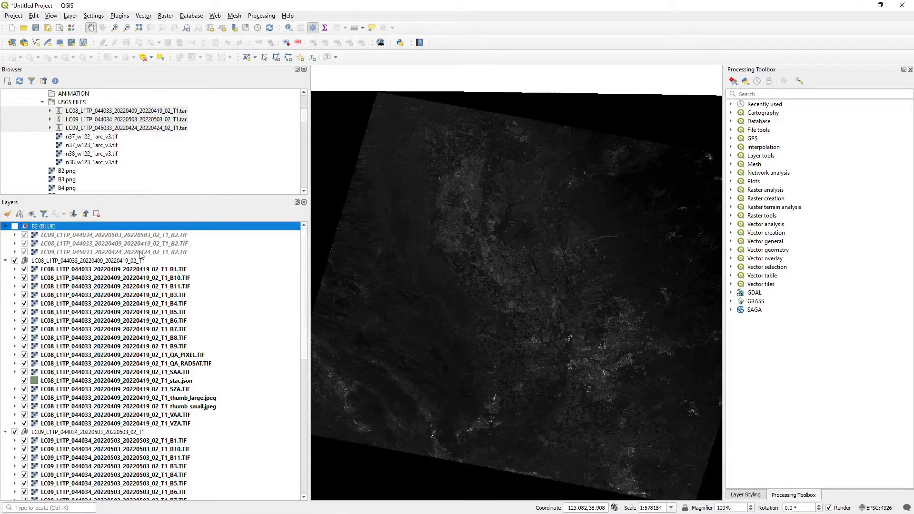
- Select the B3 band of all three Landsat scenes and move them out of their groups to just below B2 (BLUE)
click(180, 295)
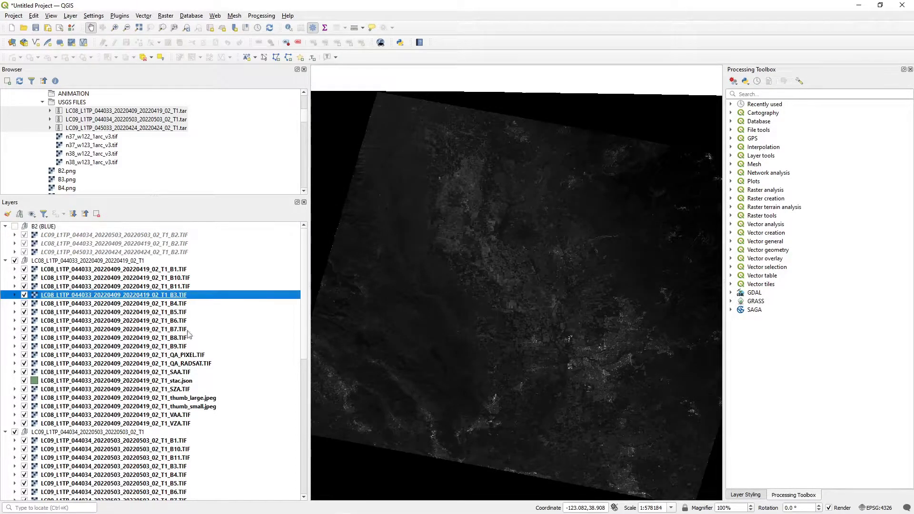
scroll(190, 342, down, 5)
ctrl+click(114, 344)
scroll(114, 345, up, 5)
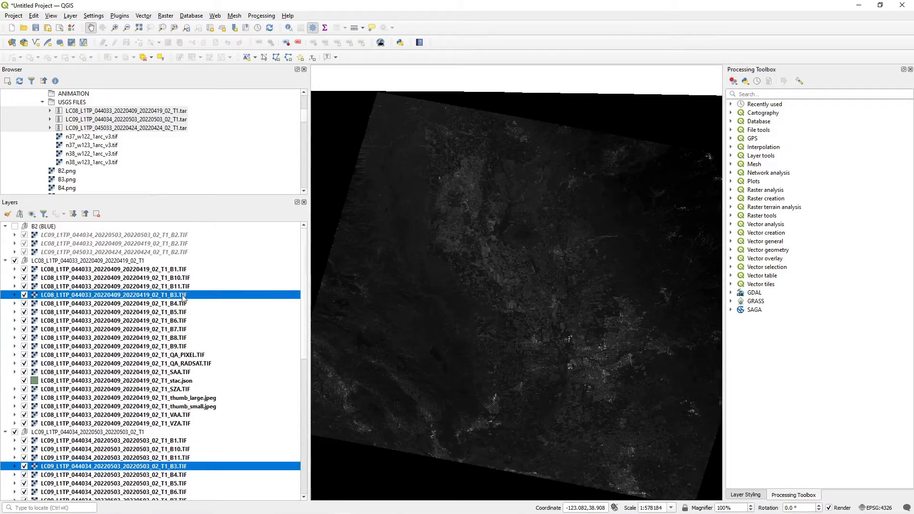
drag(115, 297, 95, 257)
- Group the three B3 layers as "B3 (GREEN)", hide the group, and collapse both the B3 and B2 groups
right_click(85, 270)
click(116, 386)
text(B3 (GREEN))
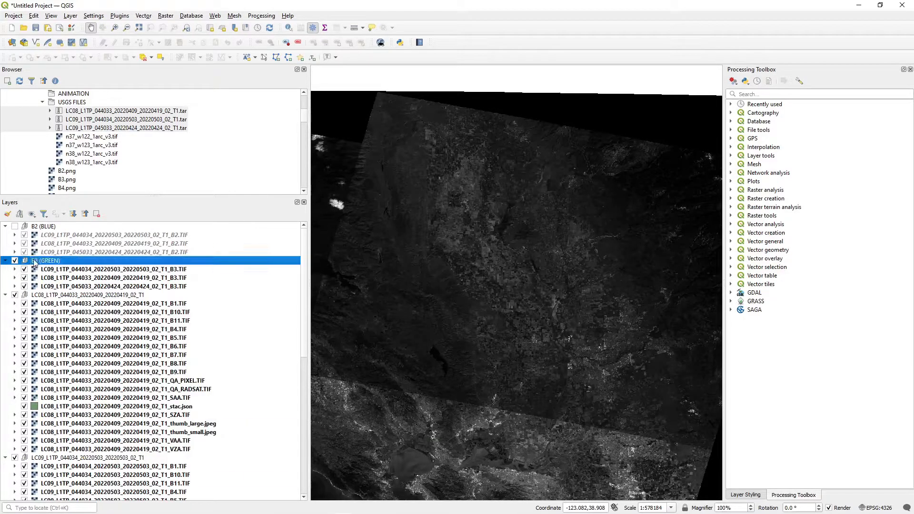
click(15, 260)
click(5, 260)
click(6, 227)
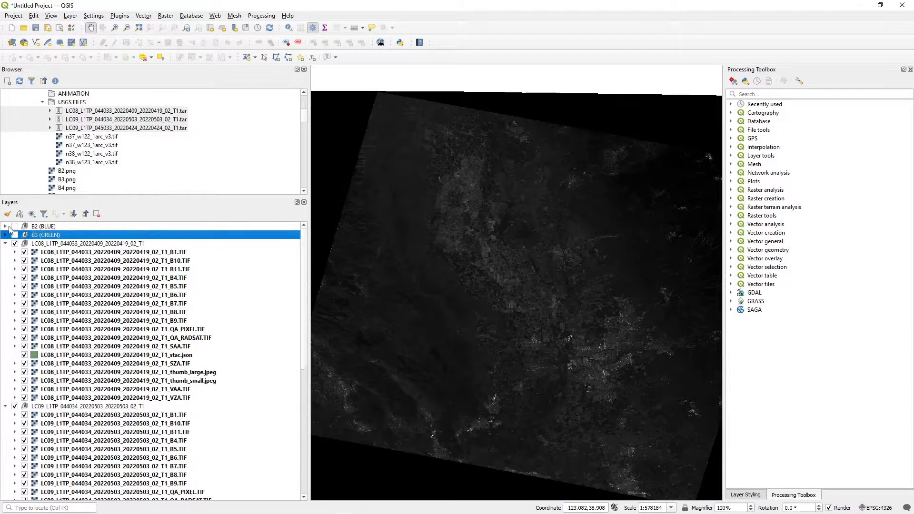
- Gather the B4 band of all three Landsat scenes into a group named "B4 (RED)" below B3 (GREEN) and collapse it
click(181, 277)
scroll(181, 388, down, 3)
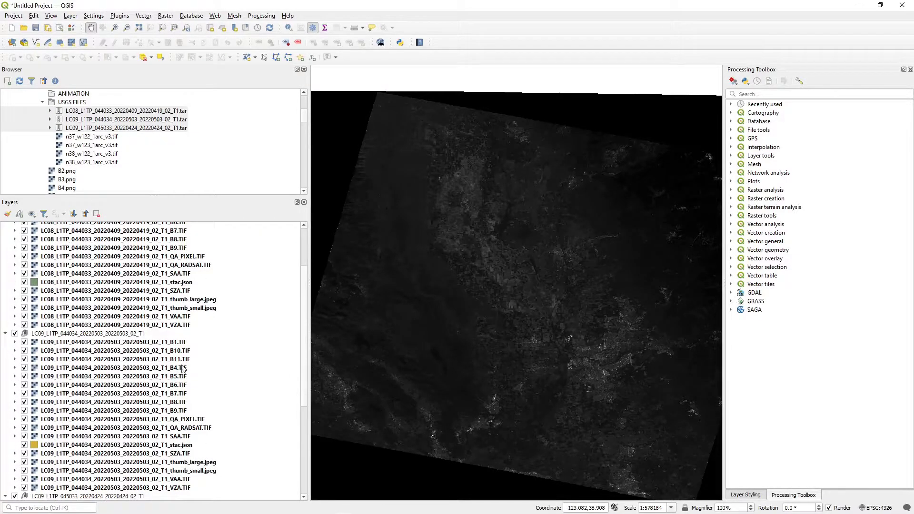
ctrl+click(182, 367)
scroll(183, 367, up, 3)
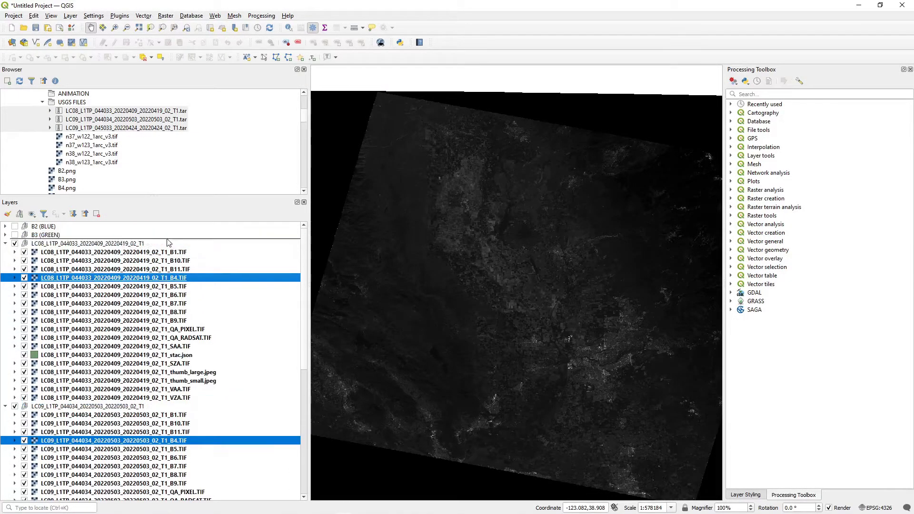
key(ctrl+g)
text(B4 (RED))
key(Return)
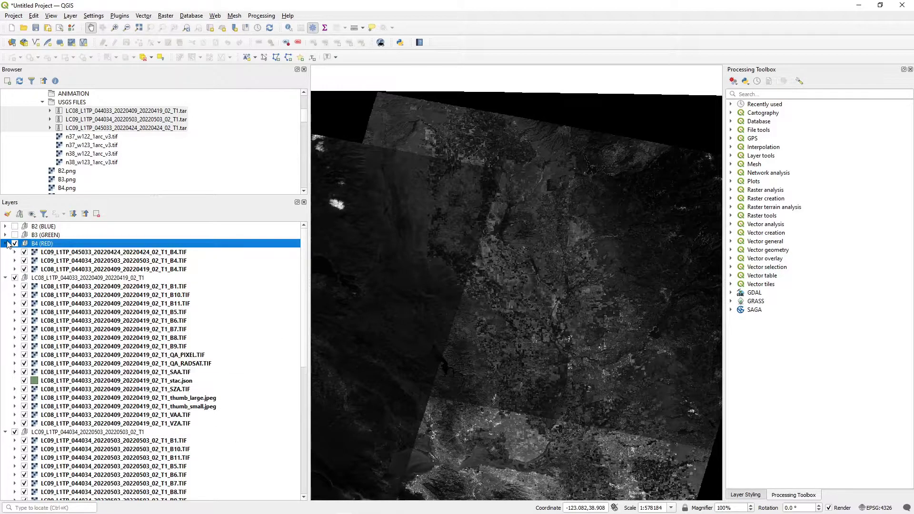
click(6, 243)
- Select the B8 band of all three Landsat scenes and move them out of their groups to just below B4 (RED)
click(177, 312)
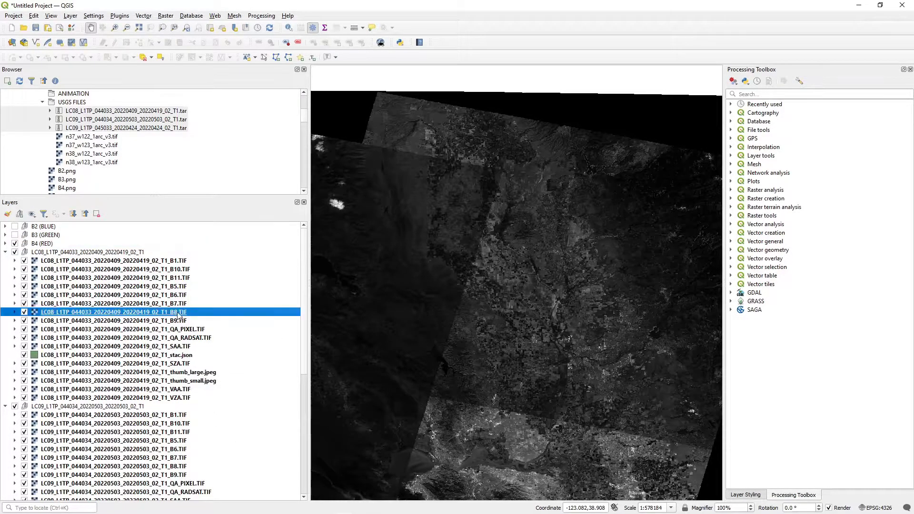
scroll(177, 314, down, 3)
ctrl+click(142, 399)
scroll(127, 350, up, 1)
scroll(127, 350, up, 10)
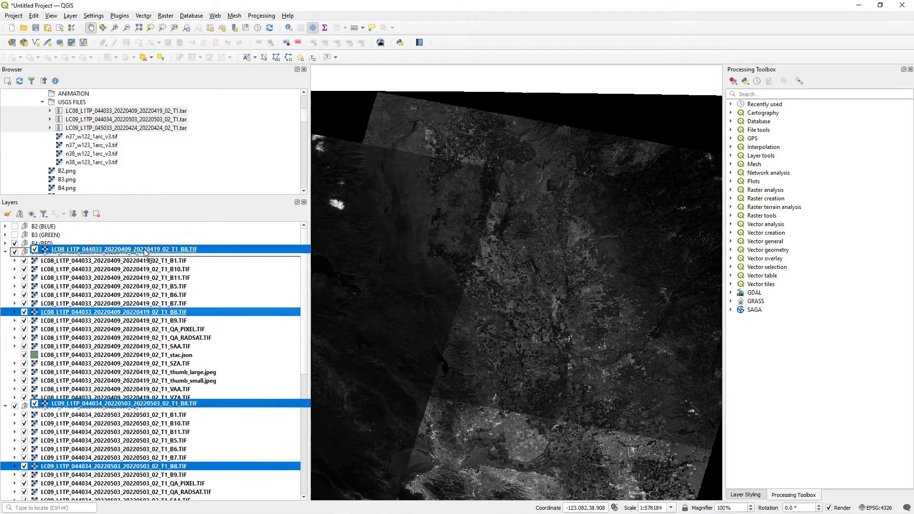
drag(109, 312, 76, 250)
- Group the three B8 layers as "B8 (PAN)" and collapse the group
right_click(84, 257)
click(142, 378)
text(B8 (PAN))
key(Return)
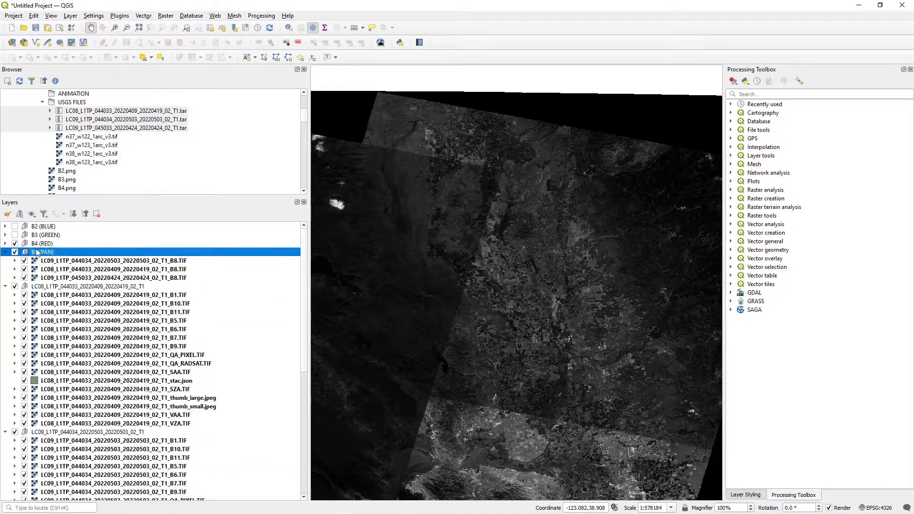
key(Left)
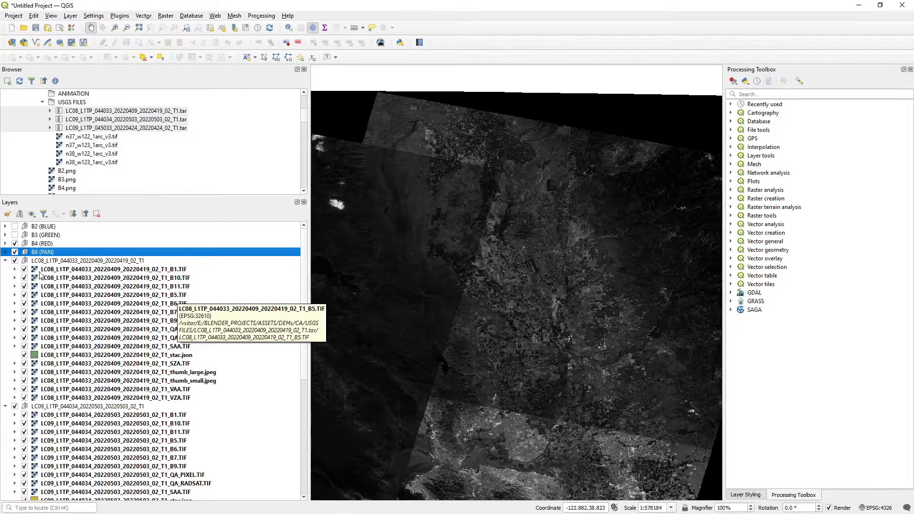
- Hide and collapse the three original Landsat scene groups LC08_L1TP_044033, LC09_L1TP_044034 and LC09_L1TP_045033
click(15, 260)
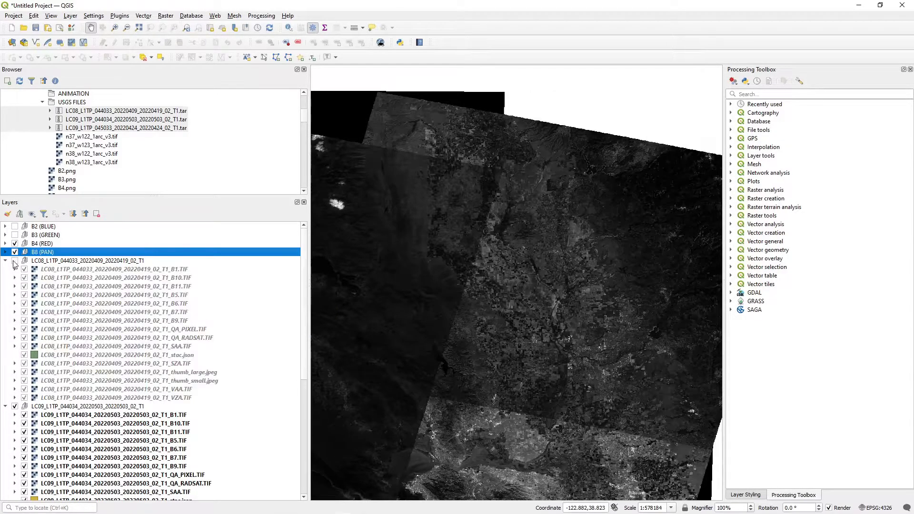
click(6, 261)
click(5, 269)
click(15, 269)
click(15, 277)
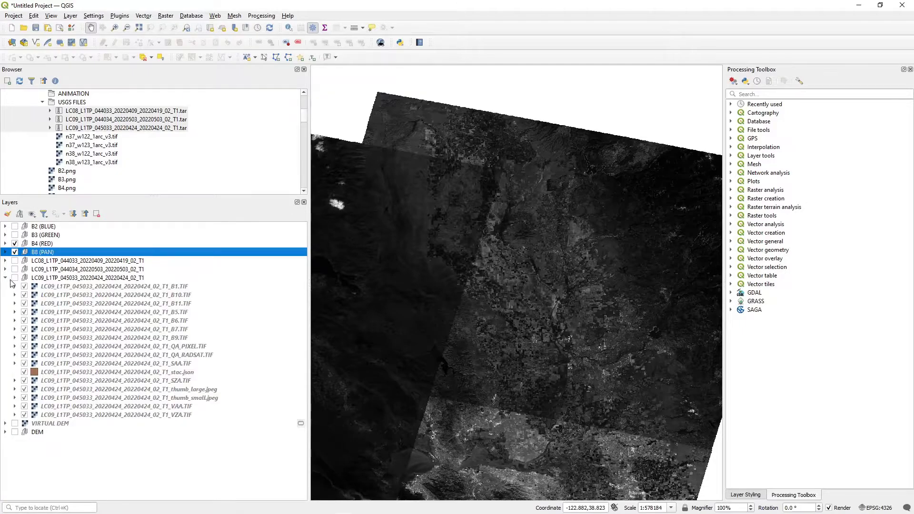
click(6, 277)
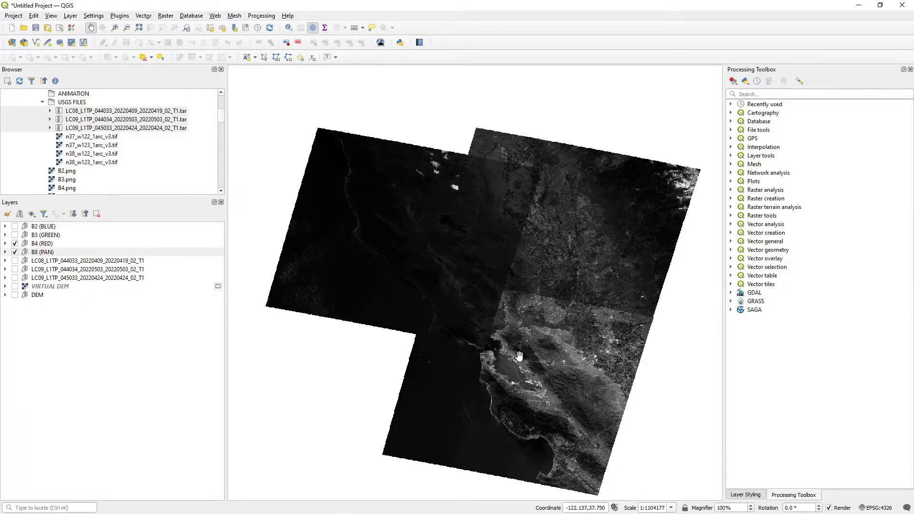
- Inspect the overlap between the scenes, then move the LC09_L1TP_045033 B4 layer to the end of the B4 (RED) group
scroll(519, 356, up, 2)
drag(534, 164, 509, 291)
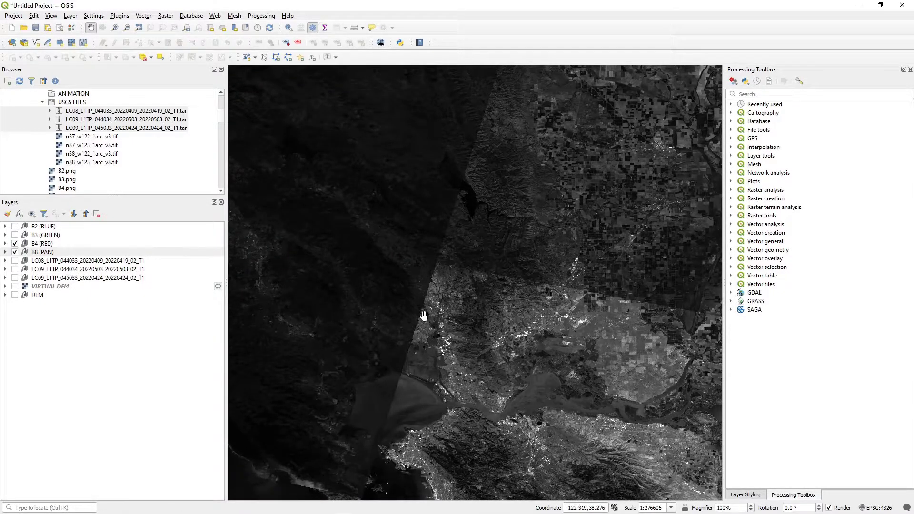
scroll(423, 316, down, 2)
drag(424, 312, 465, 285)
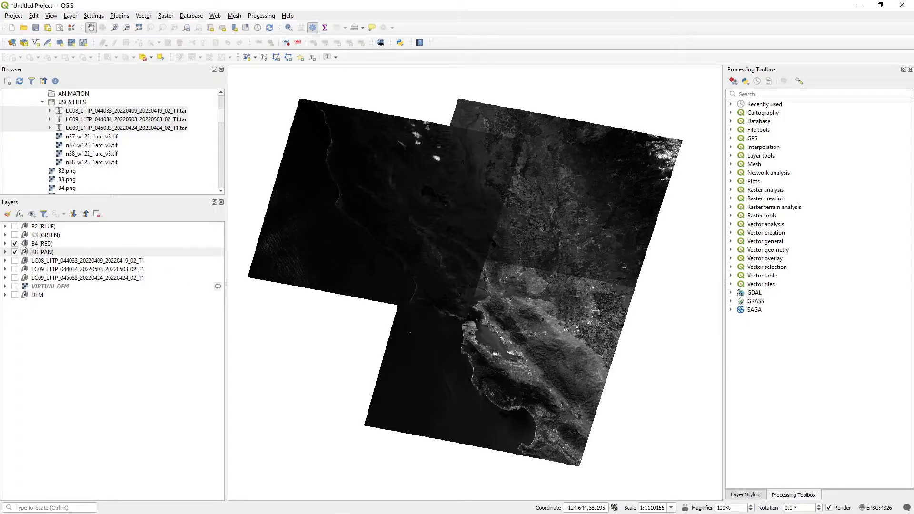
click(5, 243)
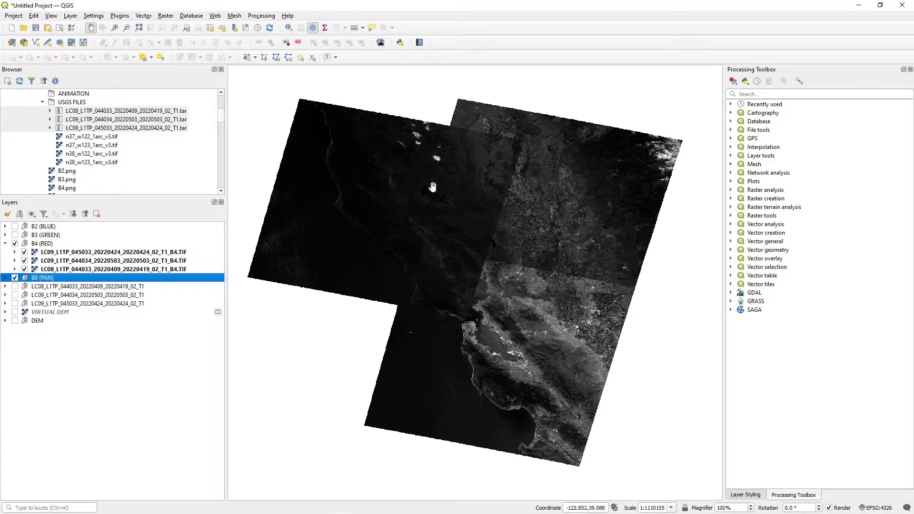
click(141, 253)
drag(135, 253, 148, 274)
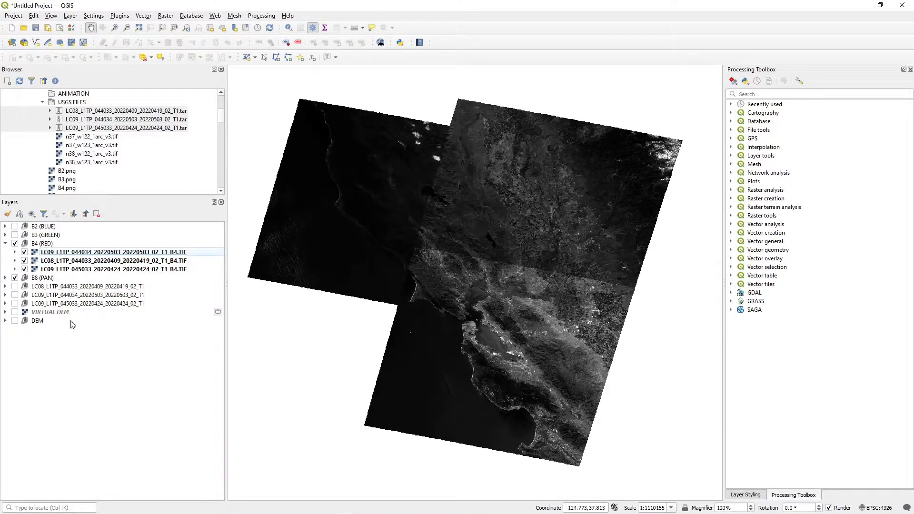
click(15, 321)
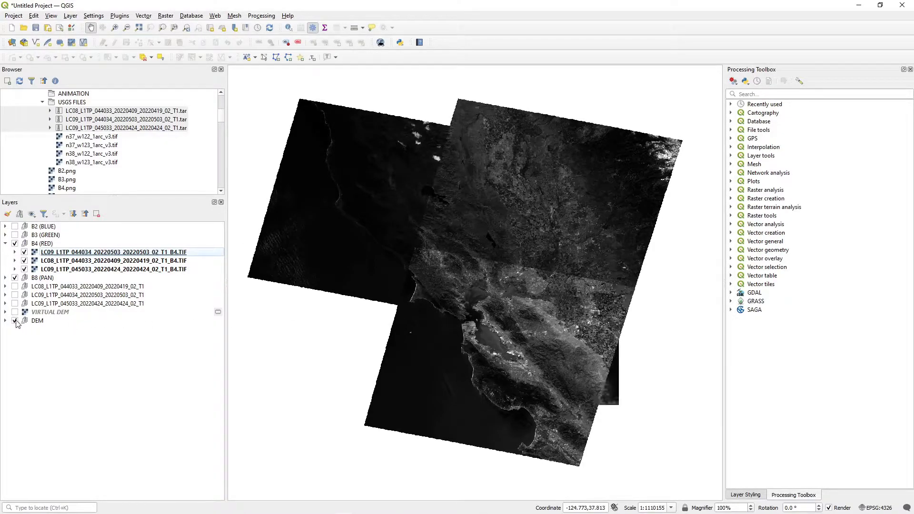
click(41, 321)
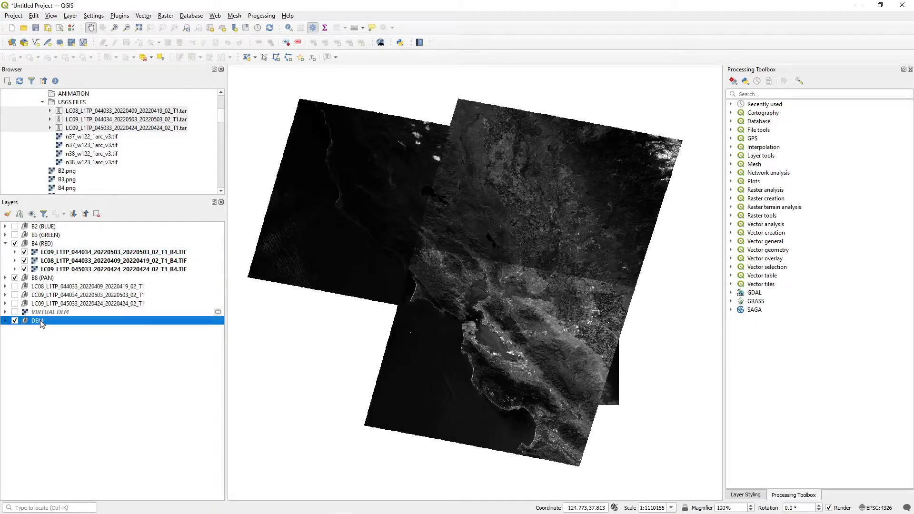
click(14, 320)
- Show VIRTUAL DEM above all other layers to check its coverage against the Landsat scenes, then hide it
click(15, 312)
drag(43, 312, 57, 224)
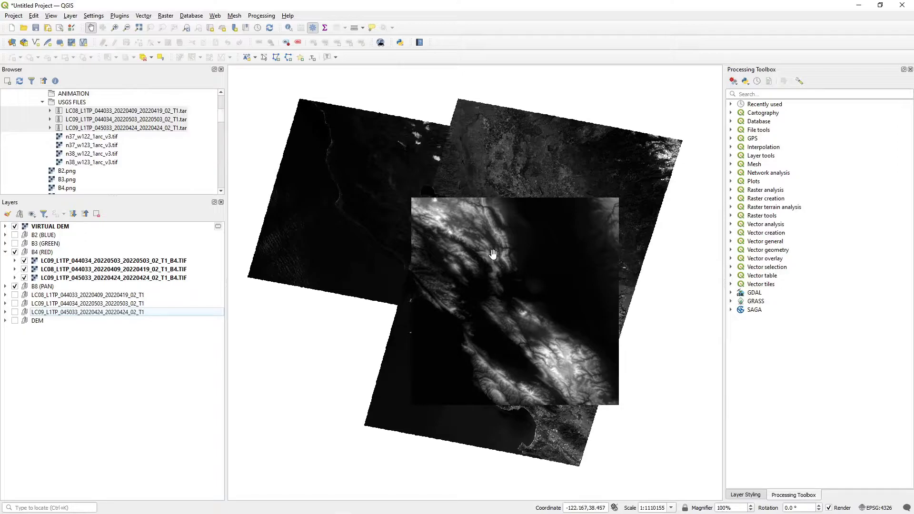
click(15, 227)
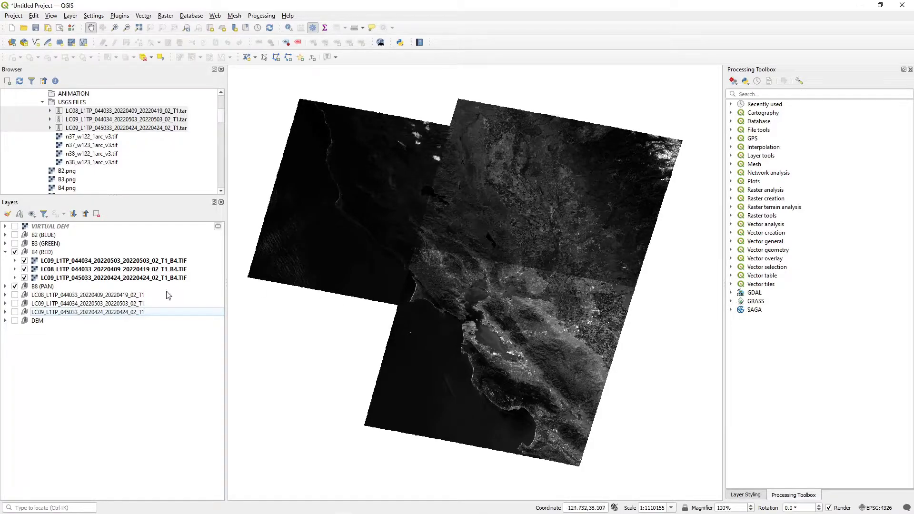
- Hide the B8 (PAN) group and open the styling settings of the LC09_L1TP_045033 B4 layer
double_click(22, 279)
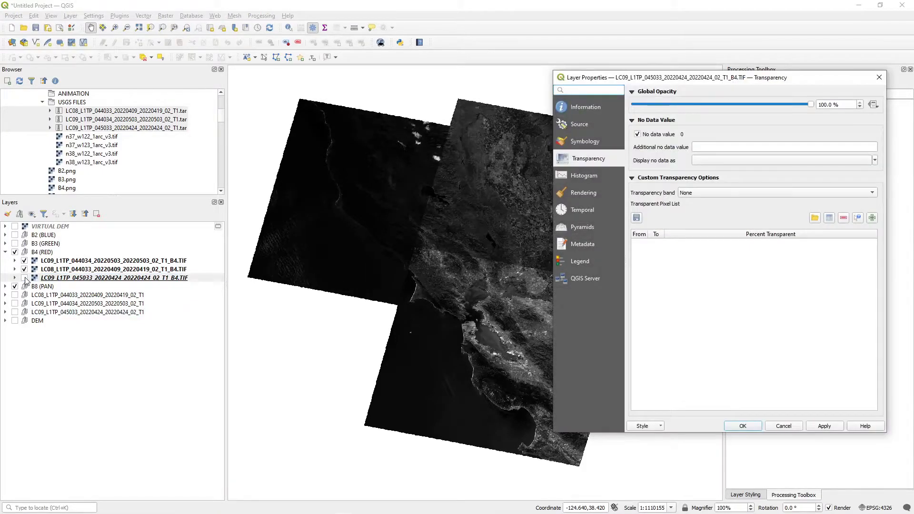
click(879, 77)
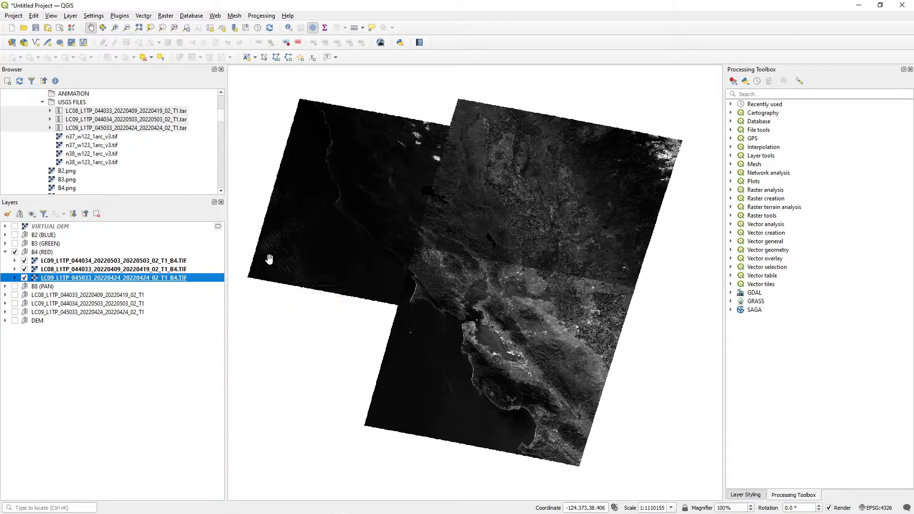
click(754, 496)
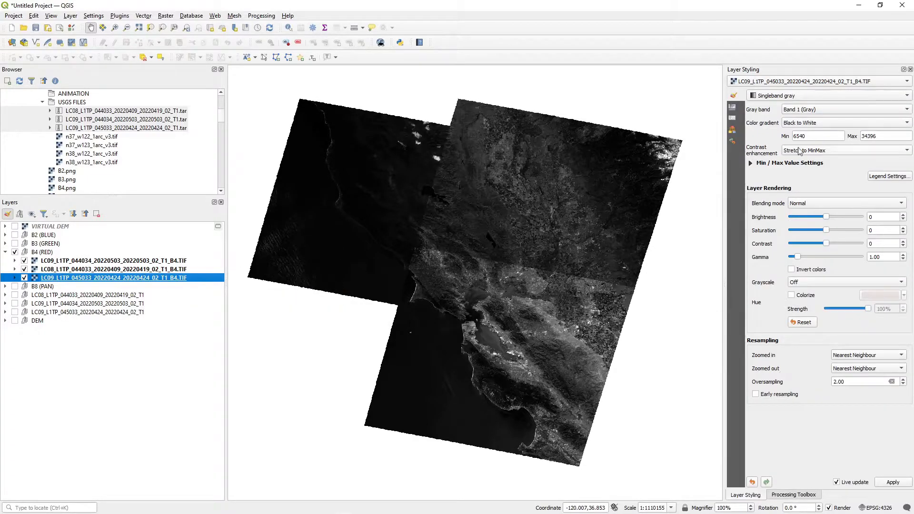
- Render the LC09_L1TP_044034 B4 layer as singleband pseudocolor with a continuous black-to-red (#ff0000) color ramp
click(84, 261)
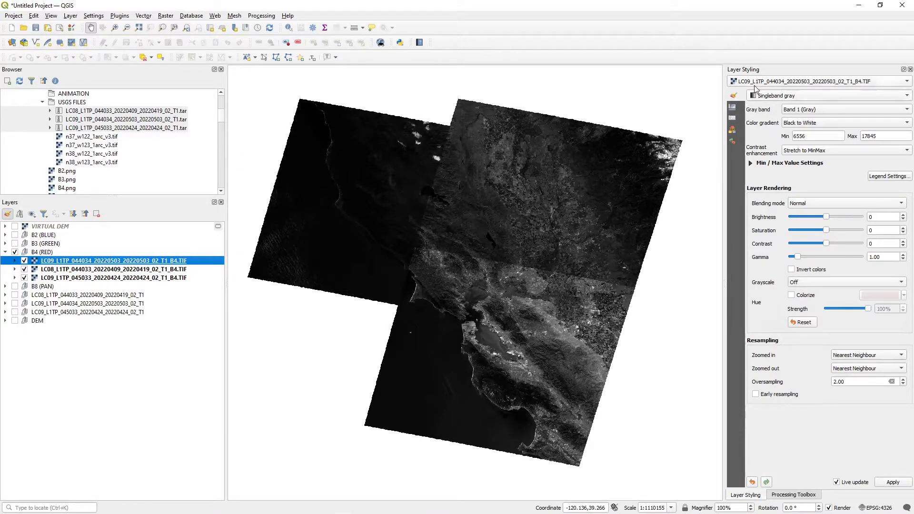
click(799, 97)
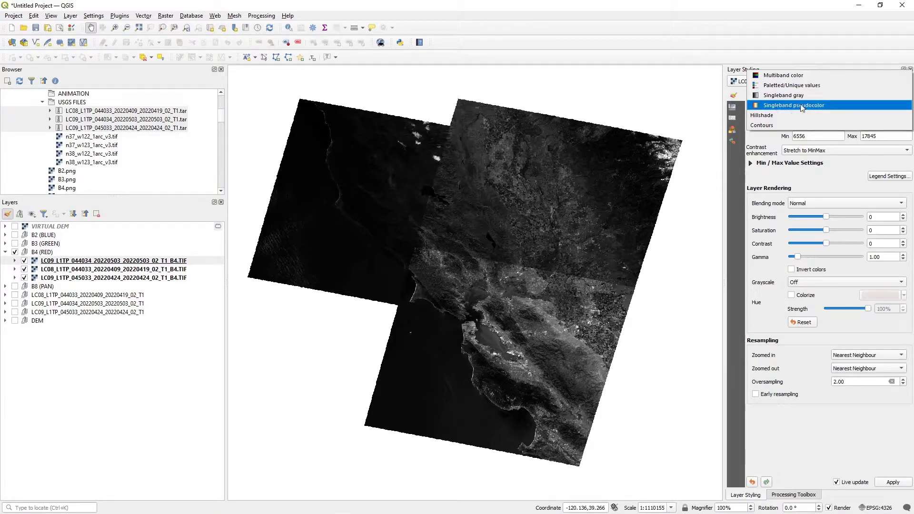
click(811, 106)
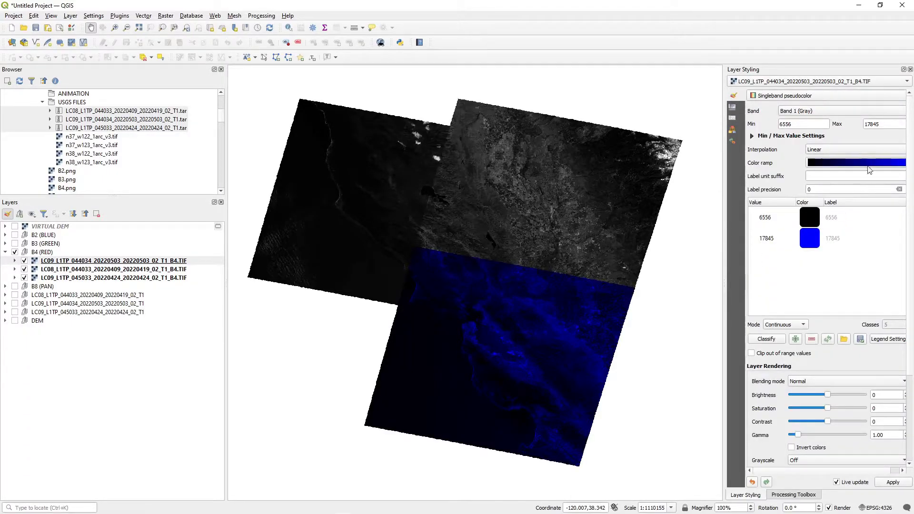
click(856, 162)
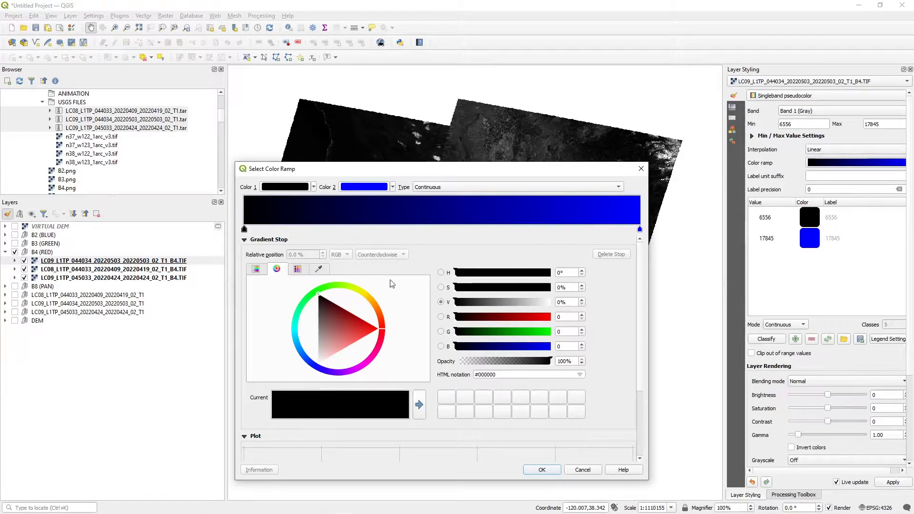
click(639, 230)
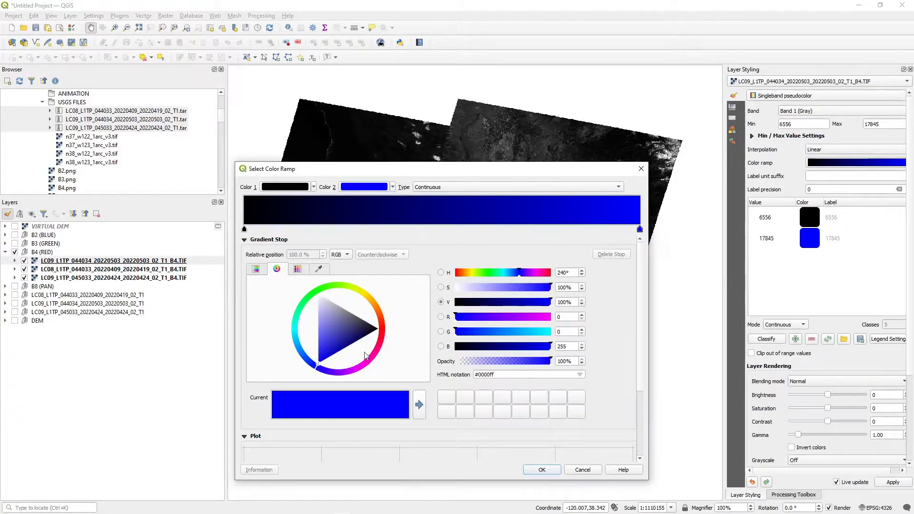
drag(331, 368, 374, 327)
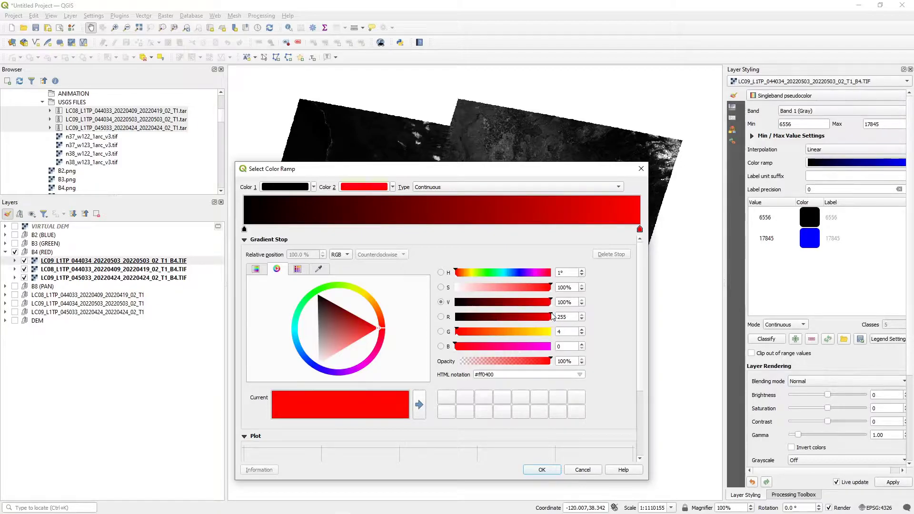
drag(456, 336, 442, 344)
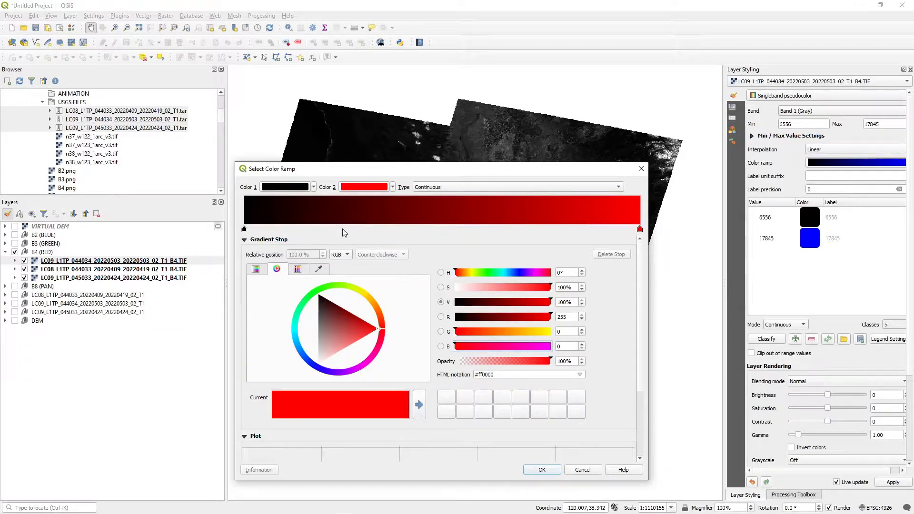
click(542, 469)
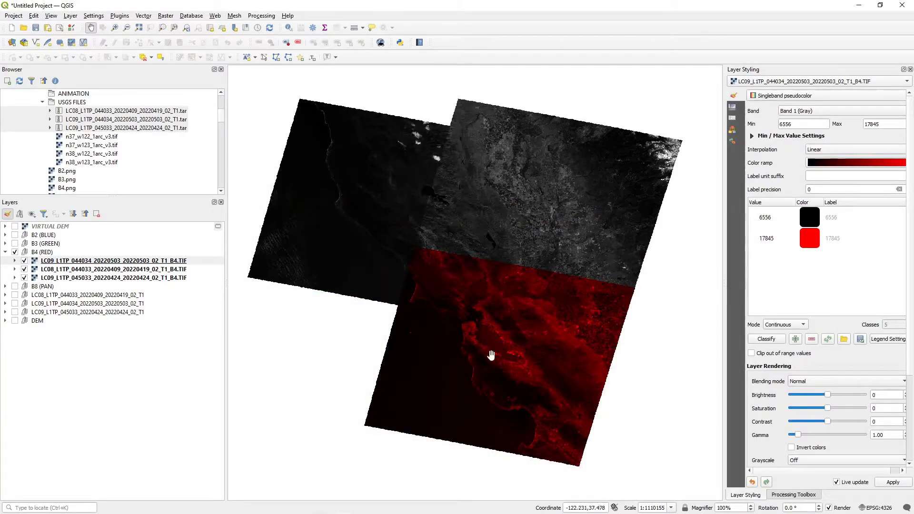
click(838, 165)
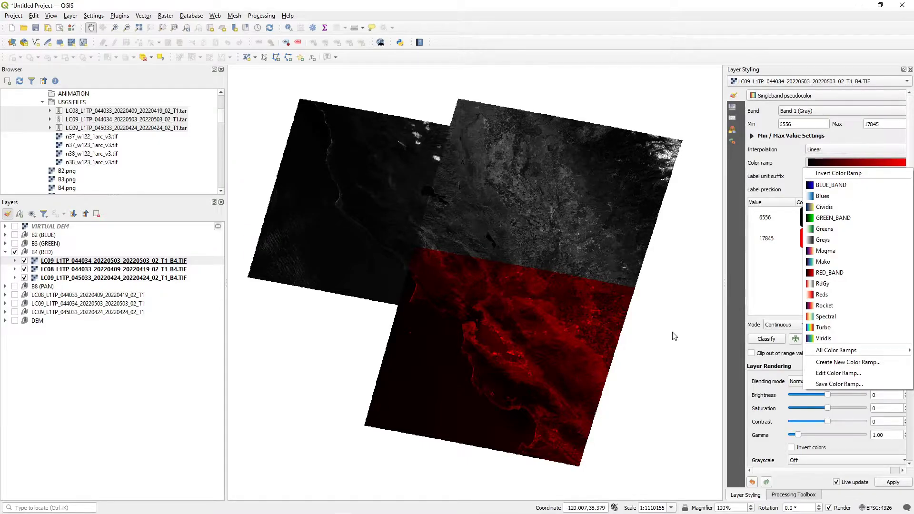
drag(673, 332, 567, 241)
drag(358, 279, 440, 319)
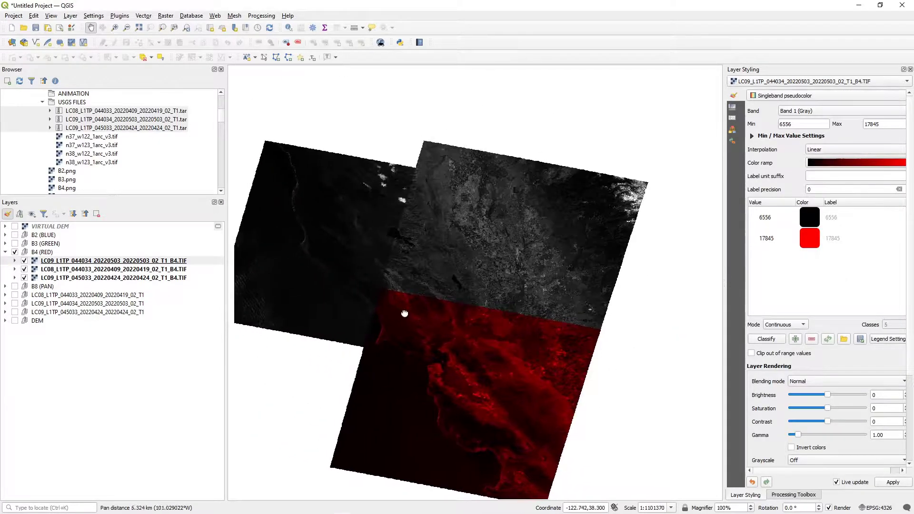
- Render the LC08_L1TP_044033 B4 layer as singleband pseudocolor with the RED_BAND color ramp
click(153, 270)
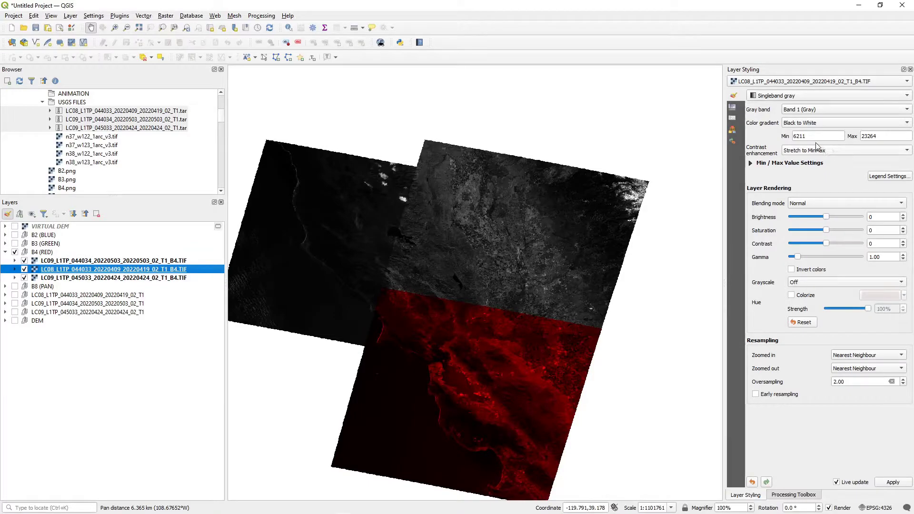
click(799, 95)
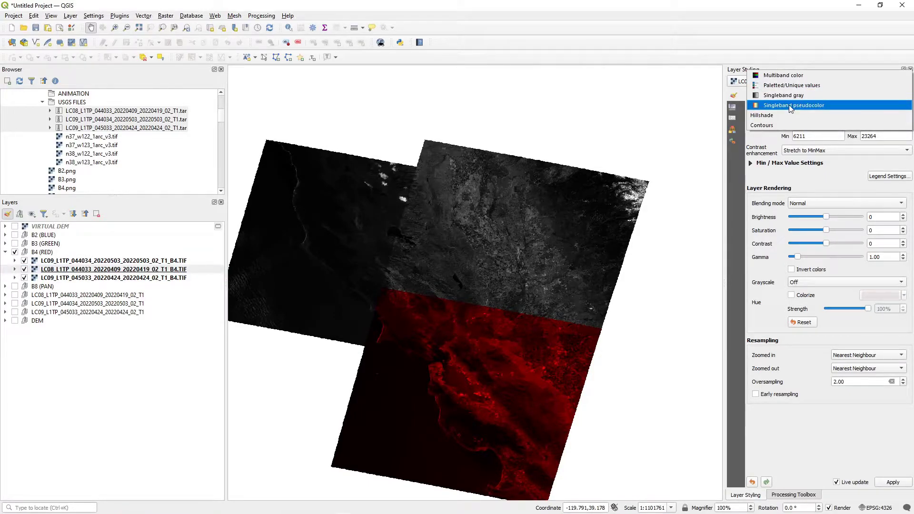
click(789, 105)
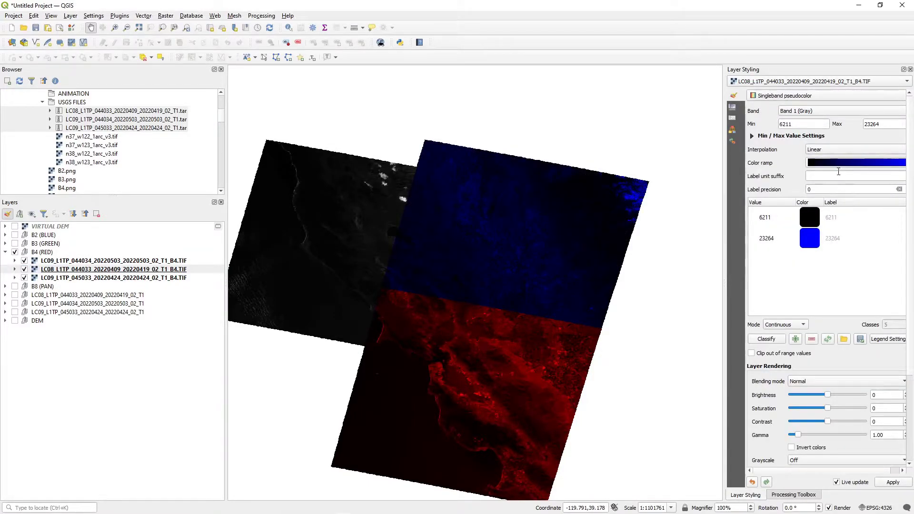
drag(724, 206, 691, 206)
click(901, 162)
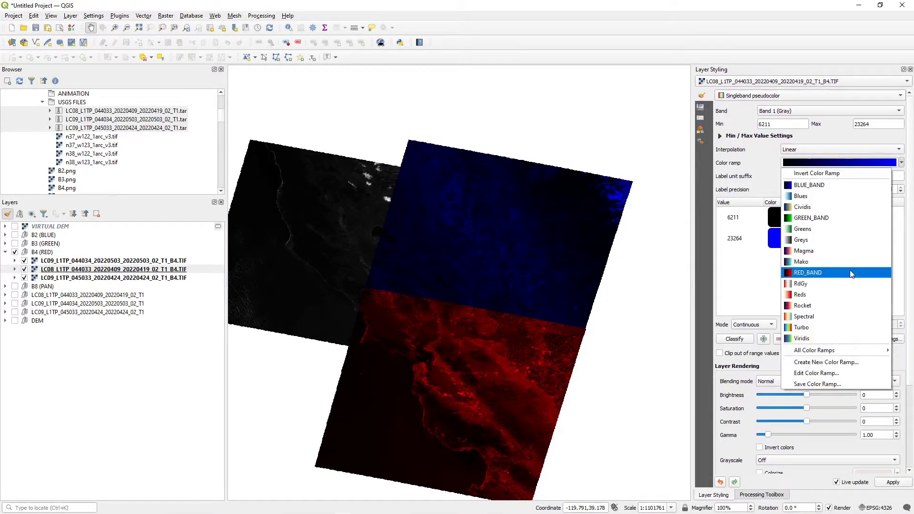
click(819, 276)
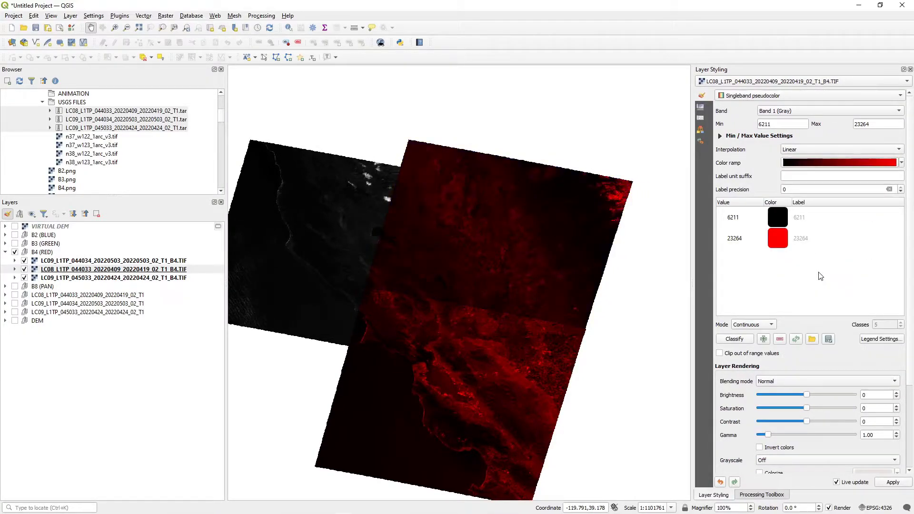
- Render the LC09_L1TP_045033 B4 layer as singleband pseudocolor with the black-to-red color ramp
click(154, 279)
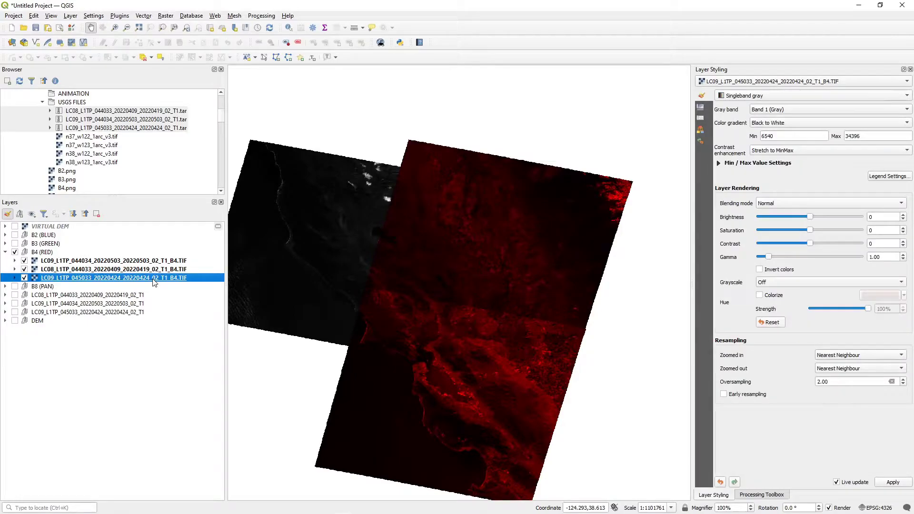
click(757, 97)
click(750, 103)
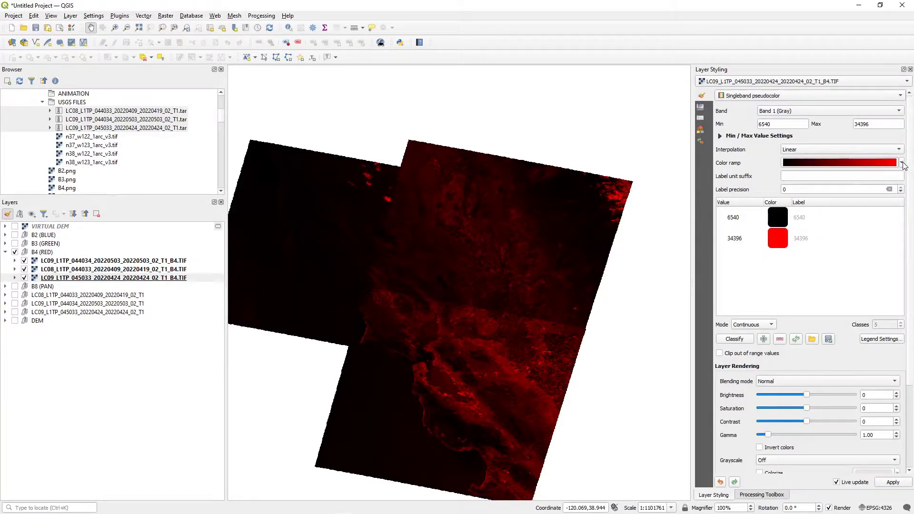
drag(367, 259, 413, 248)
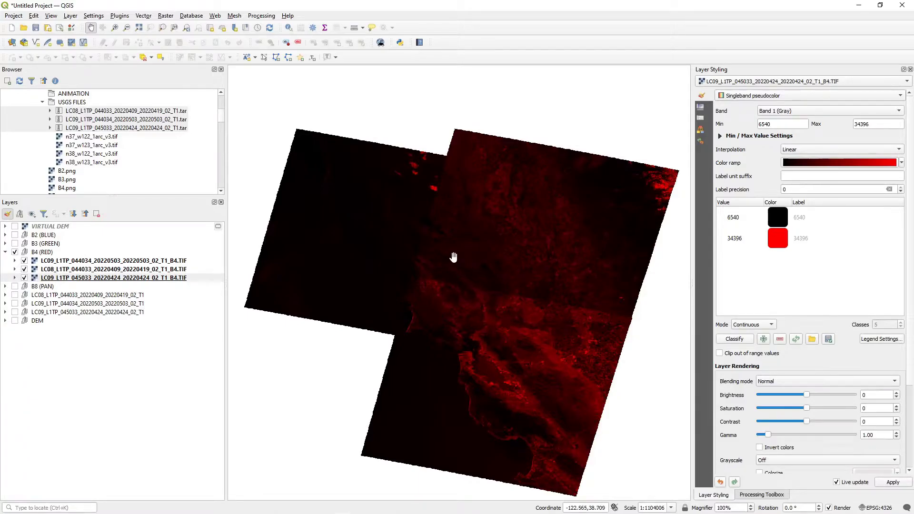
- Expand and show the B3 (GREEN) and B2 (BLUE) groups to check their coloring, then hide B2 (BLUE)
click(5, 243)
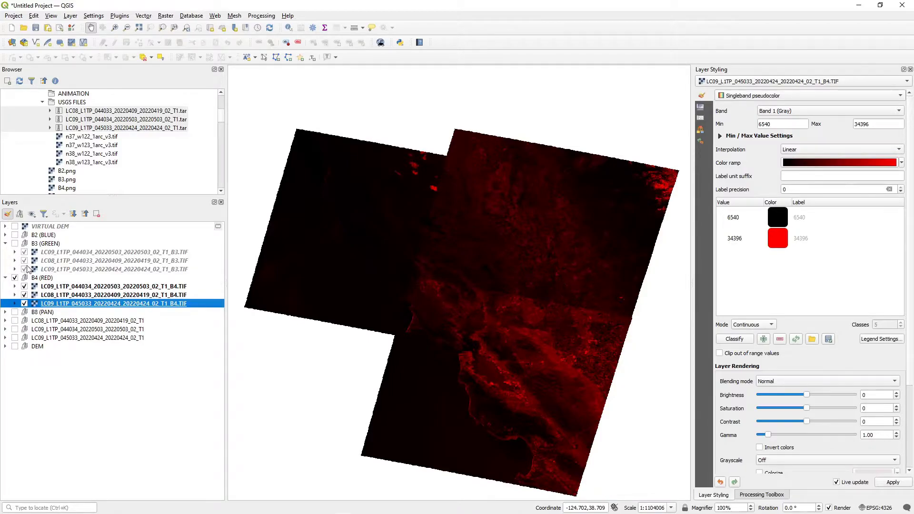
click(14, 243)
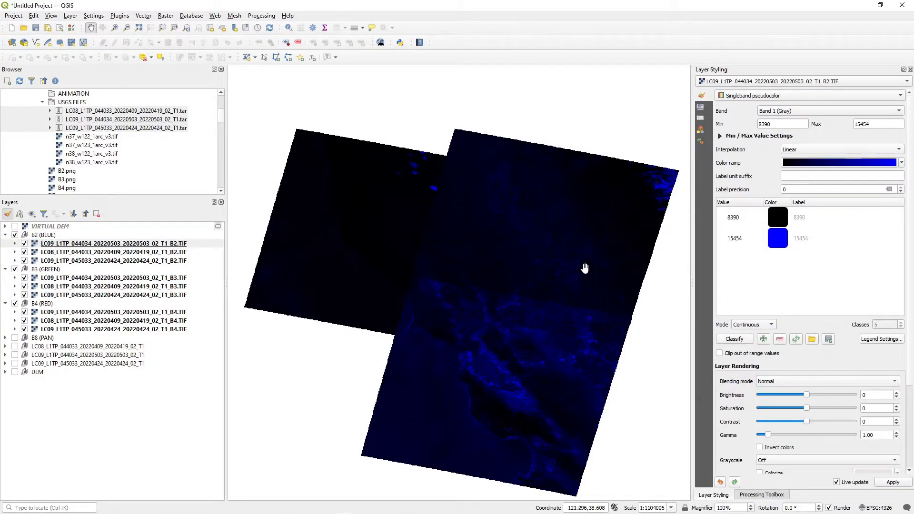
click(15, 235)
click(49, 270)
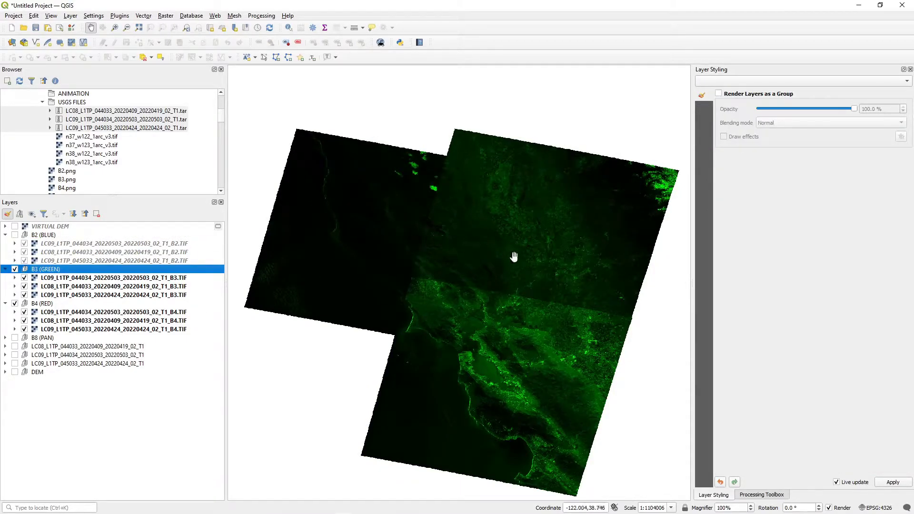
- Set the blending mode of all three B3 layers in the B3 (GREEN) group to Screen
click(155, 295)
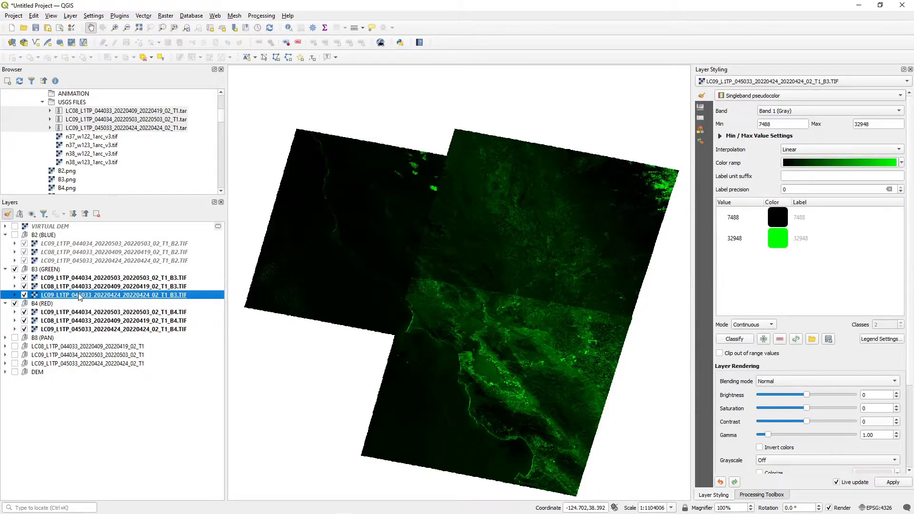
click(785, 385)
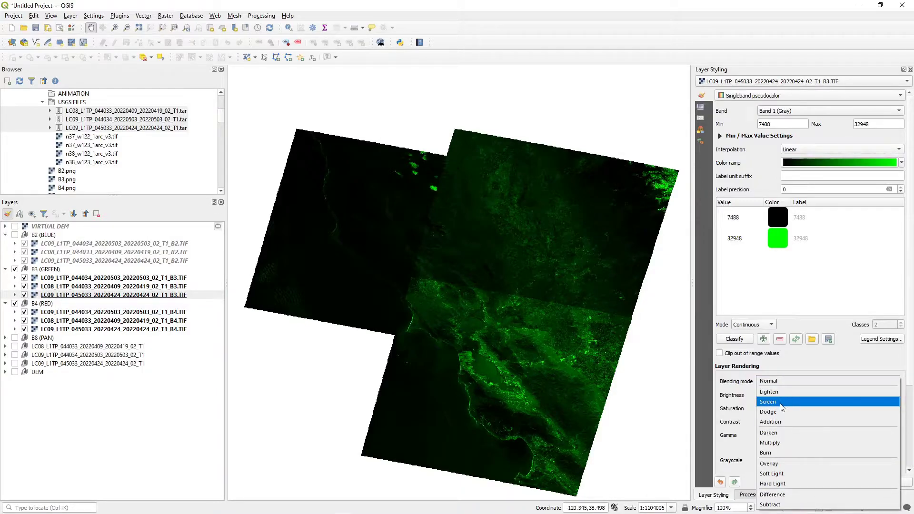
click(780, 403)
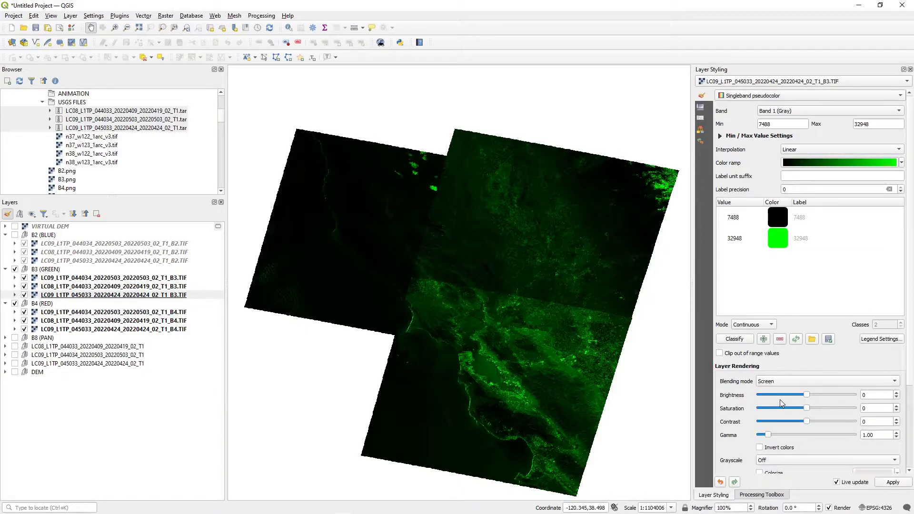
click(119, 288)
click(761, 382)
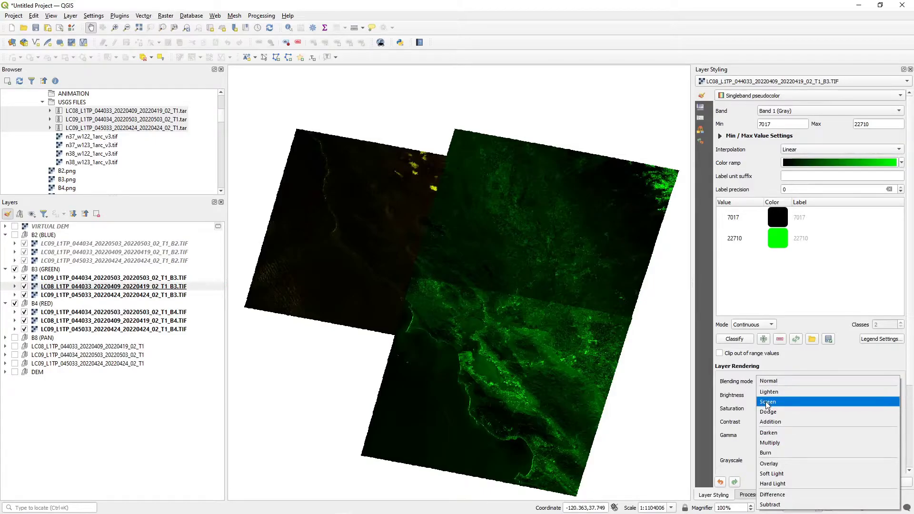
click(767, 402)
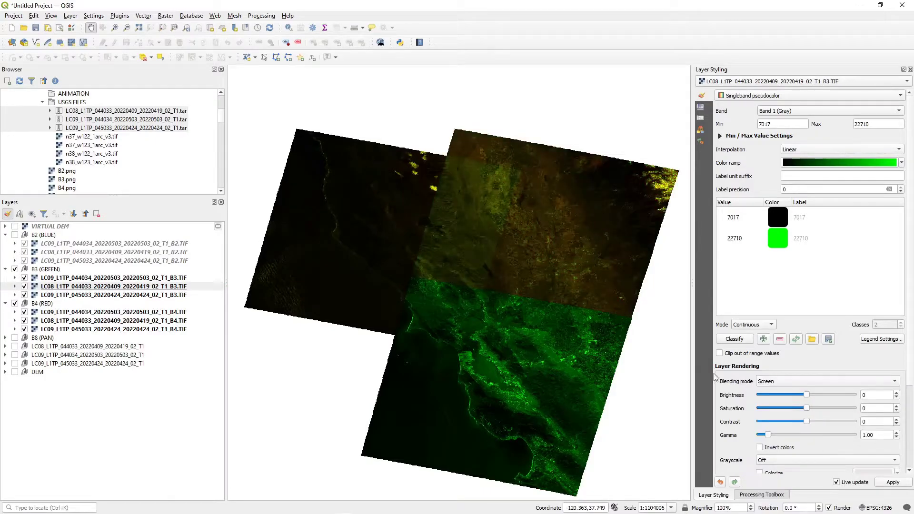
click(99, 278)
click(780, 382)
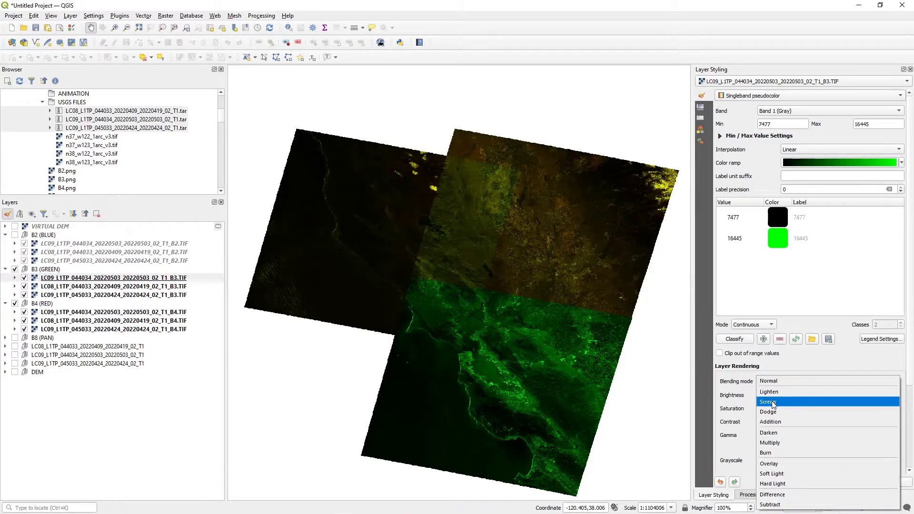
click(772, 403)
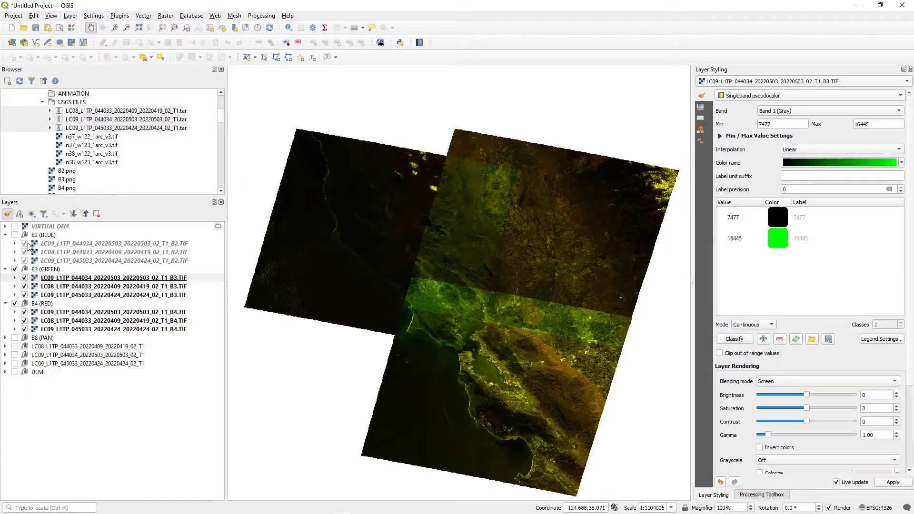
- Show the B2 (BLUE) group and set the blending mode of its three B2 layers to Screen
click(15, 234)
click(63, 261)
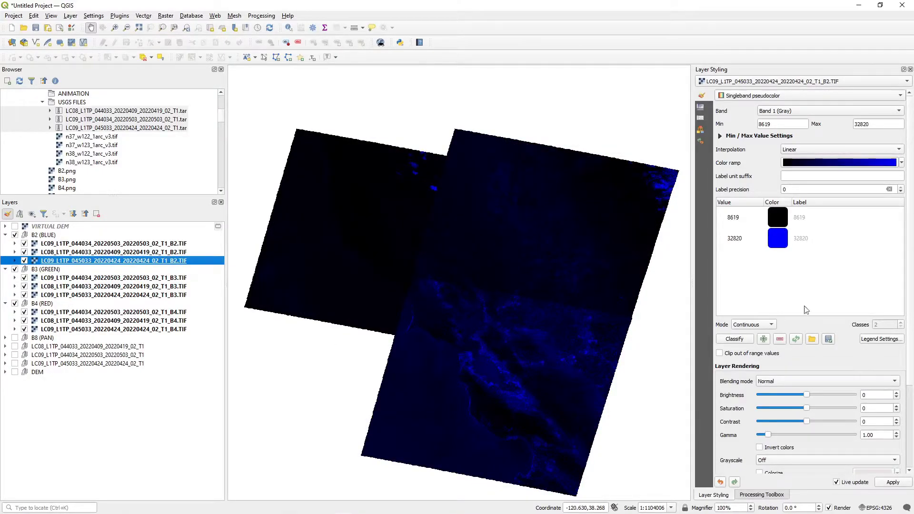
click(790, 381)
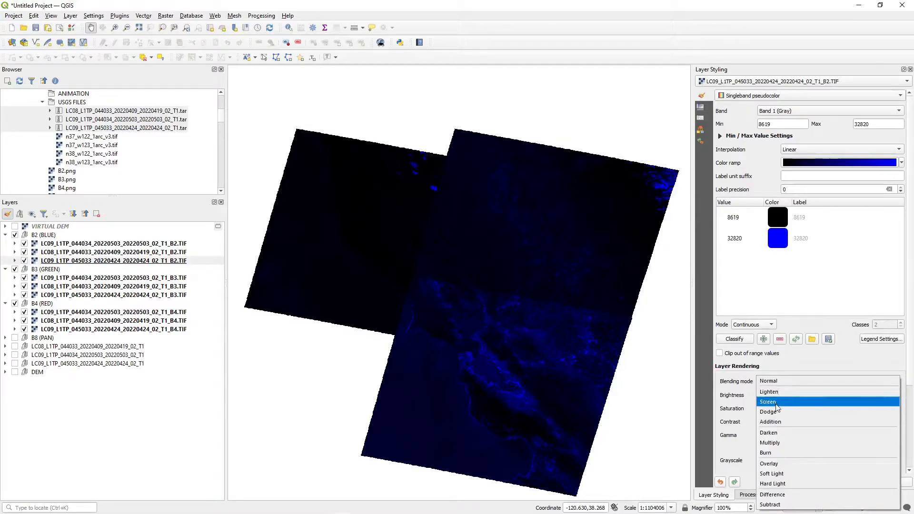
click(776, 402)
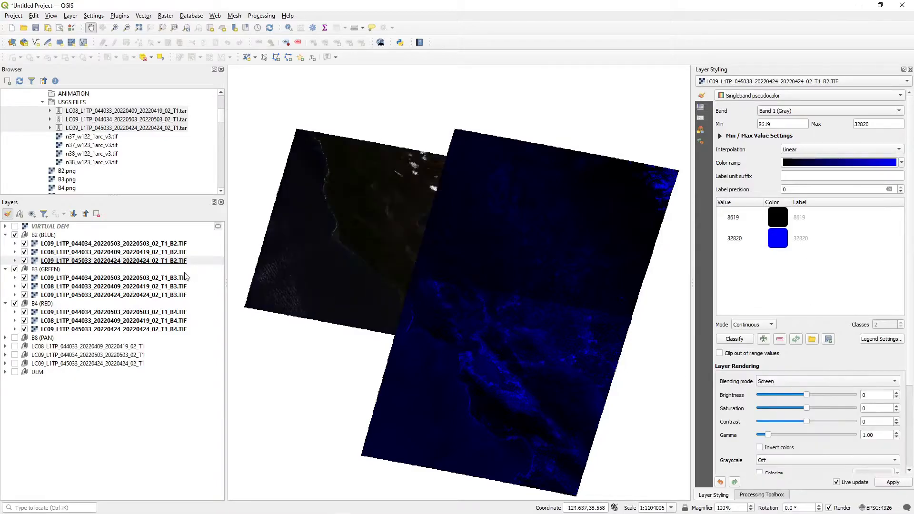
click(92, 252)
click(765, 381)
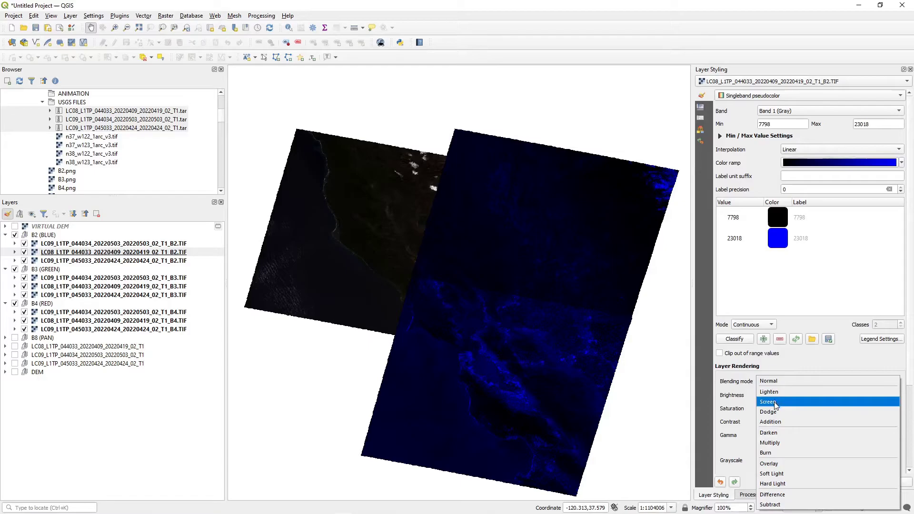
click(776, 402)
click(92, 243)
click(764, 381)
click(777, 402)
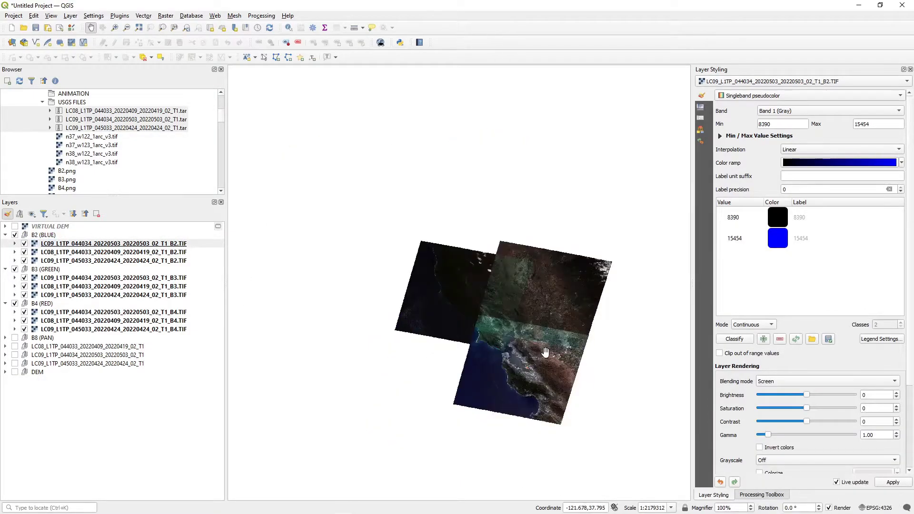
- Examine the blended color composite closely around the South Bay and along the Pacific coast of the peninsula
scroll(546, 350, up, 1)
drag(554, 385, 534, 255)
scroll(506, 275, up, 2)
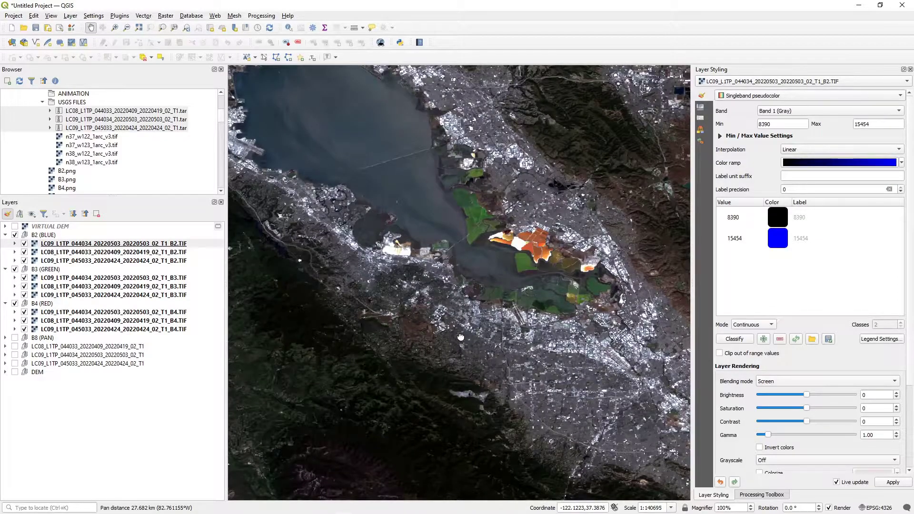
drag(456, 333, 573, 248)
drag(333, 206, 476, 202)
drag(521, 163, 514, 292)
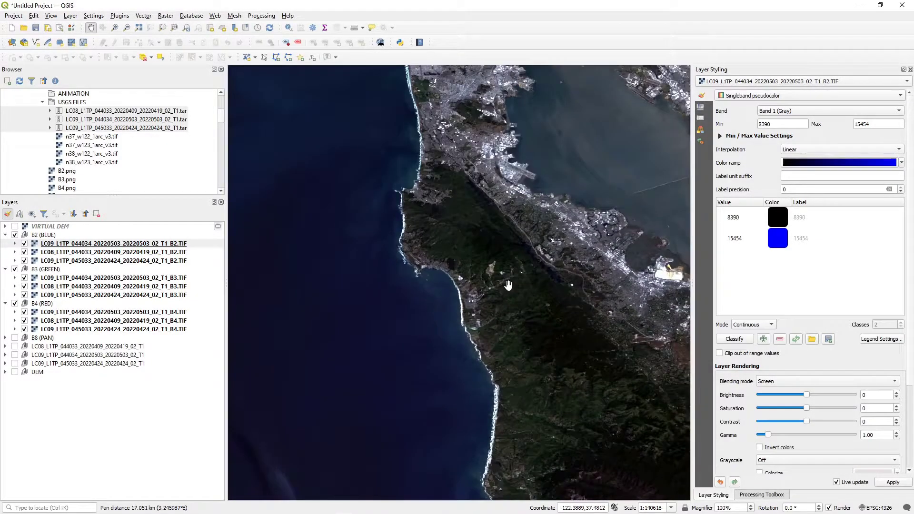
- Examine the blended color composite across San Francisco Bay and the peninsula up close, and over the full extent of all three scenes
drag(605, 177, 442, 248)
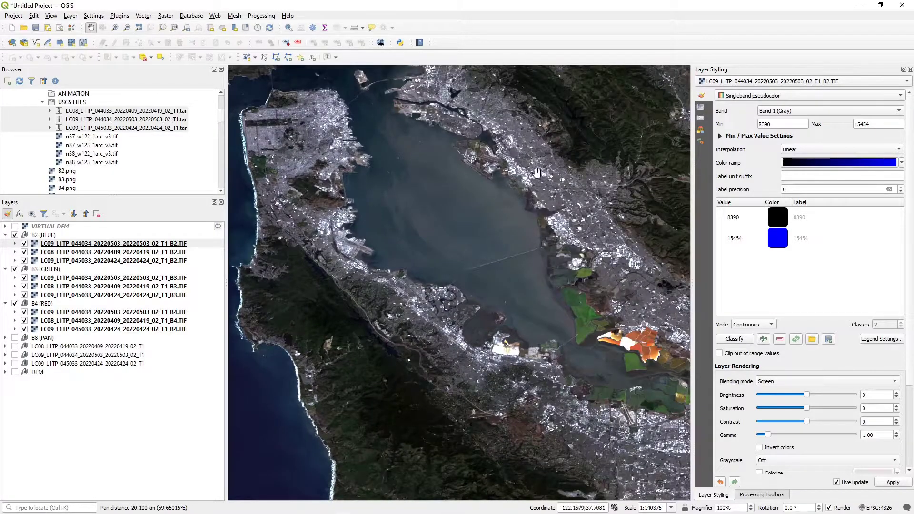
drag(491, 154, 509, 267)
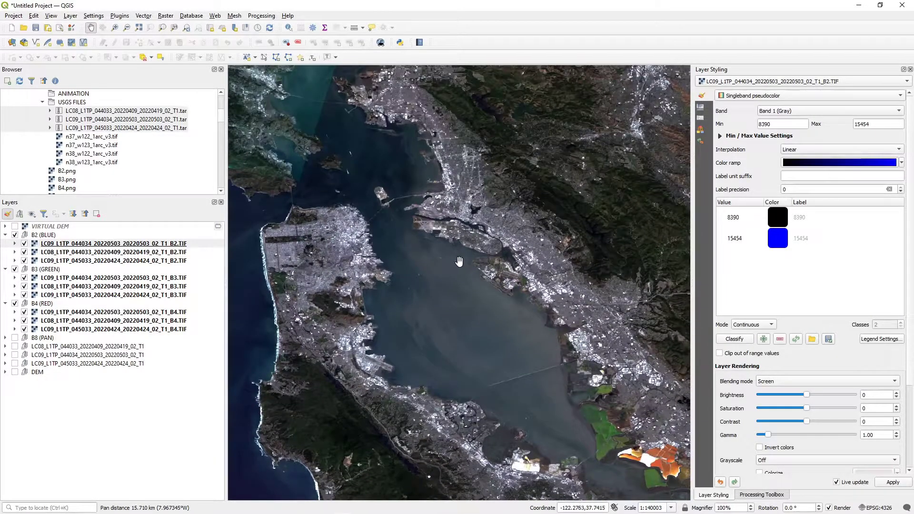
drag(506, 358, 510, 223)
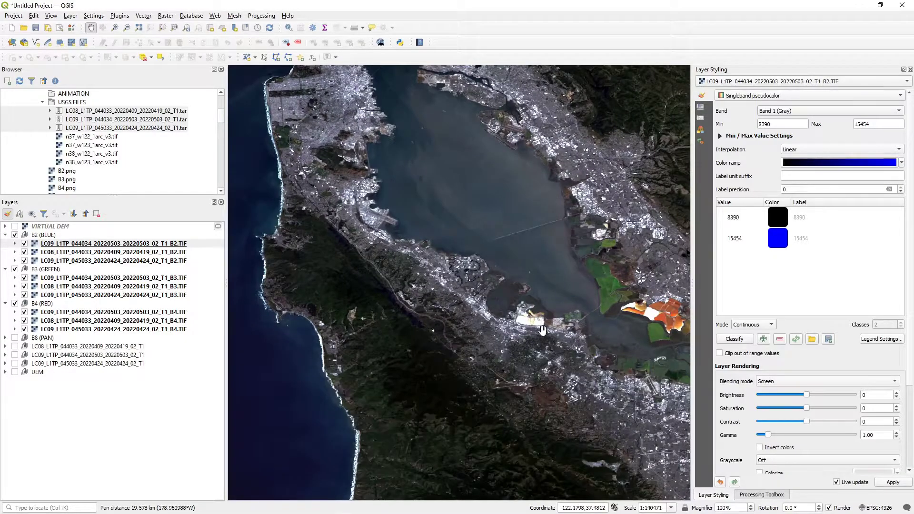
scroll(542, 328, down, 3)
scroll(542, 319, down, 1)
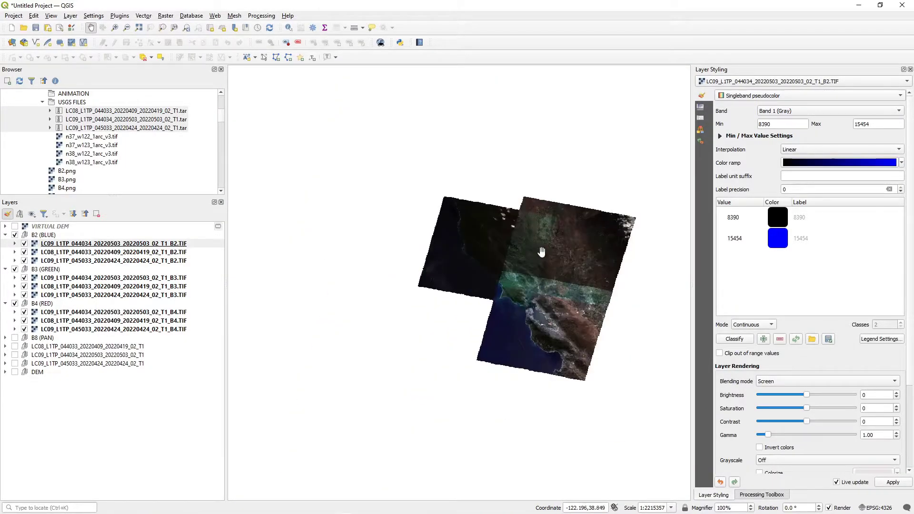
drag(540, 251, 504, 208)
scroll(465, 272, up, 1)
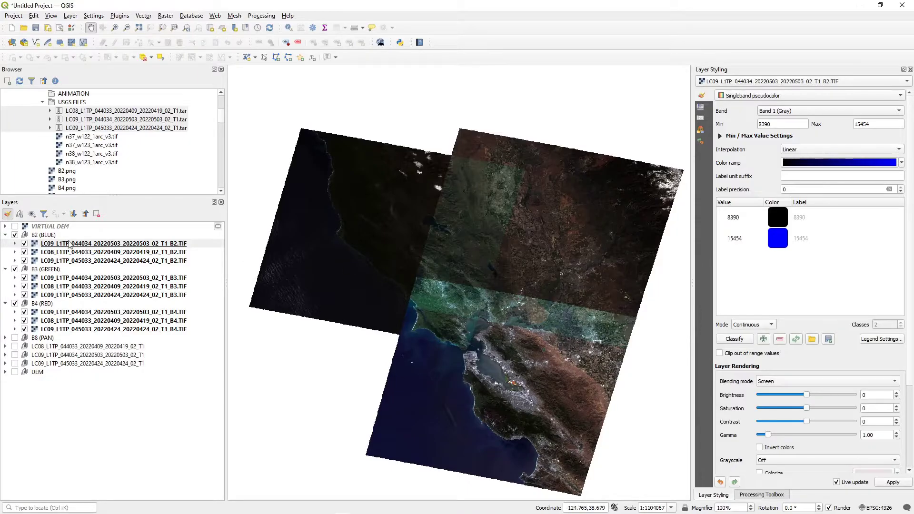
- Show the VIRTUAL DEM layer and create a Polygon shapefile layer CROP.shp in EPSG:4326 - WGS 84, overwriting the existing file
click(15, 227)
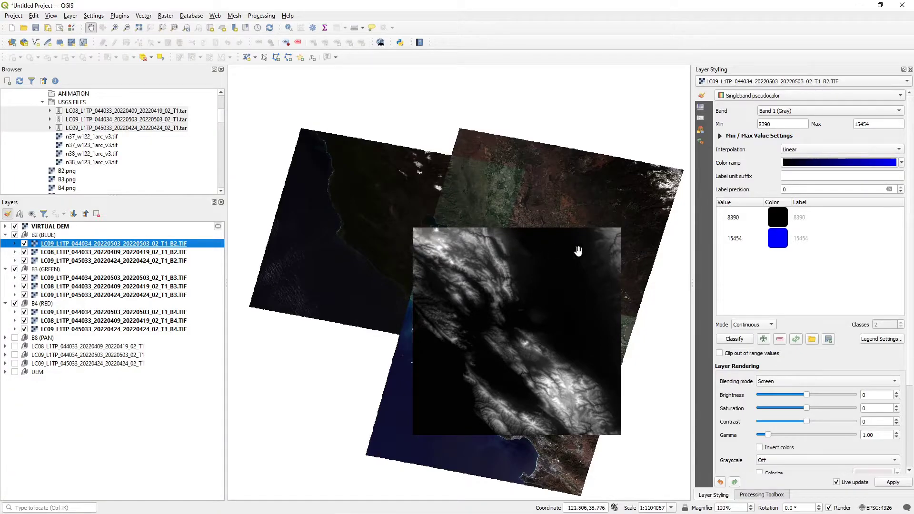
click(50, 226)
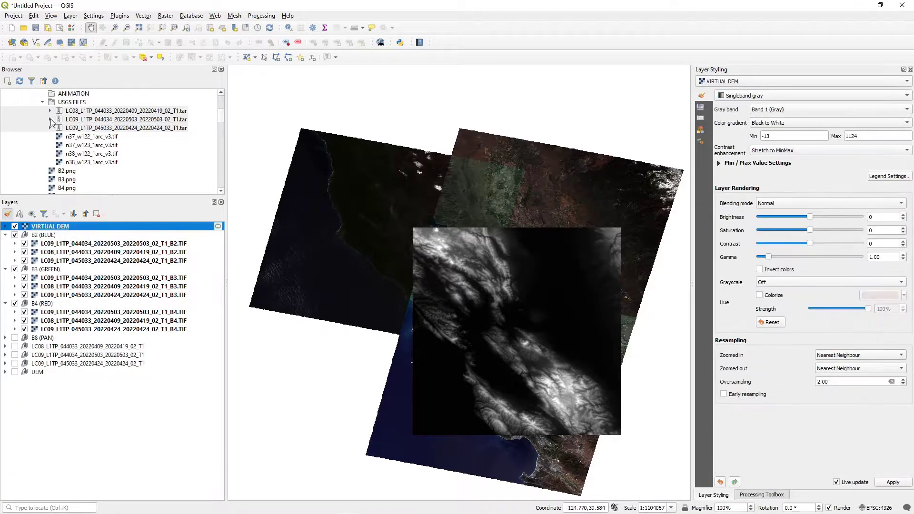
click(36, 42)
click(394, 37)
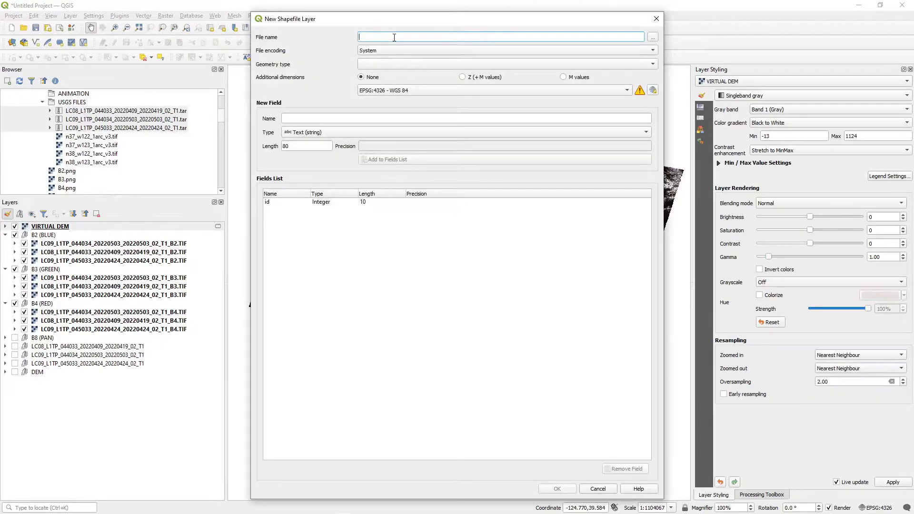
text(CROP)
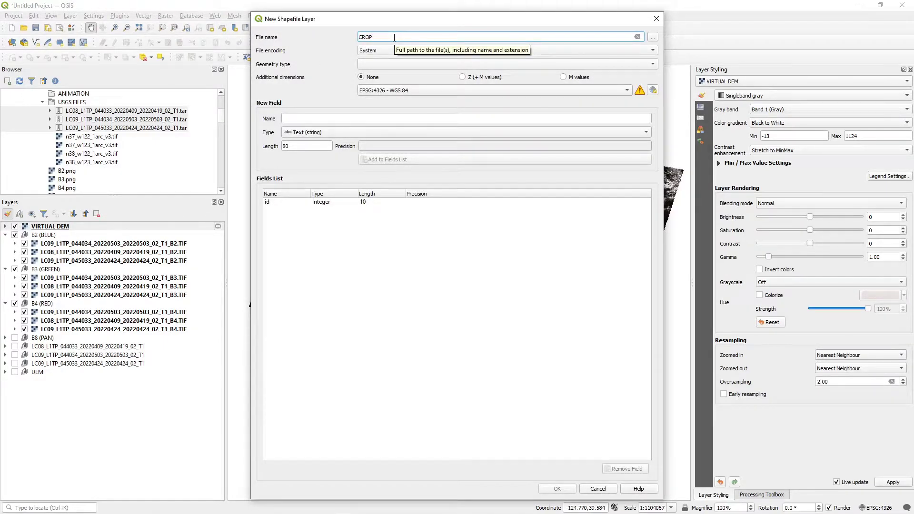
click(389, 64)
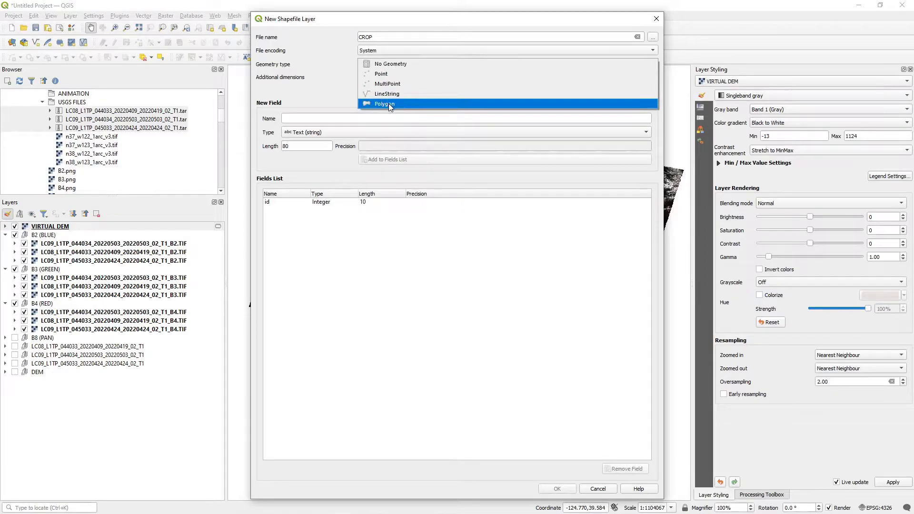
click(391, 105)
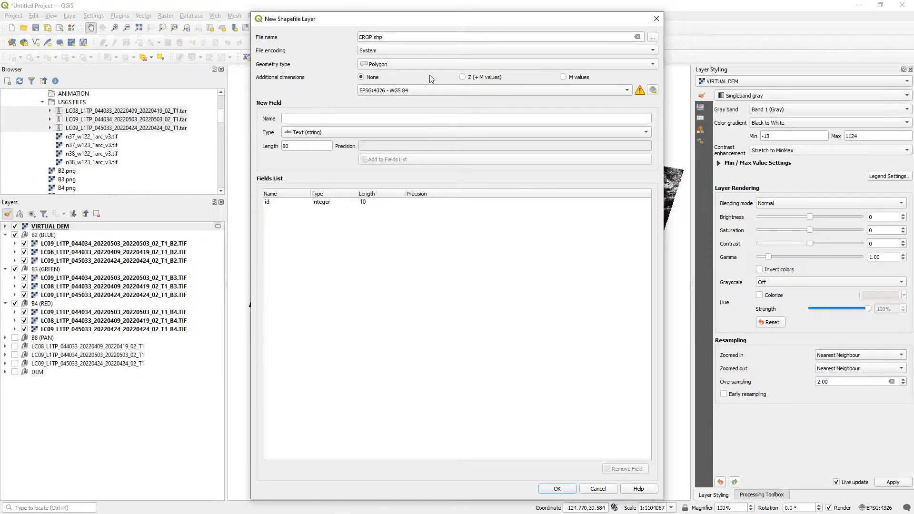
click(553, 490)
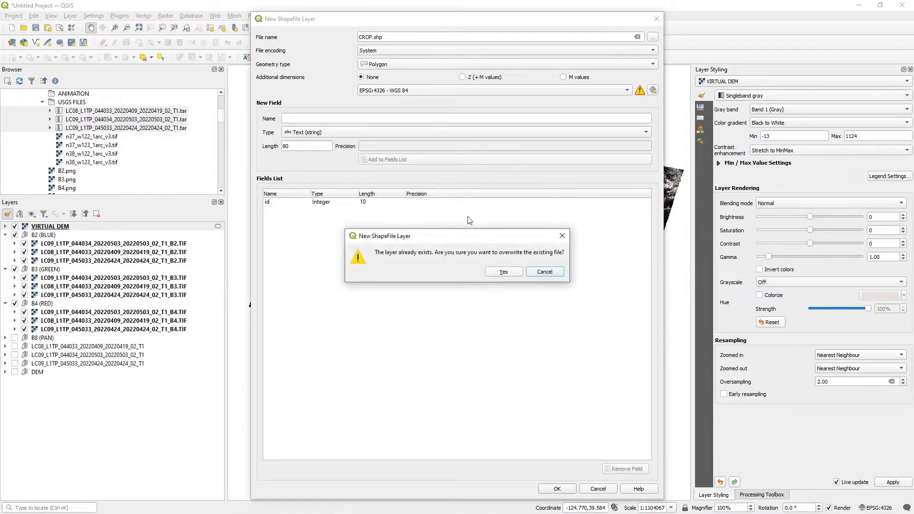
click(503, 273)
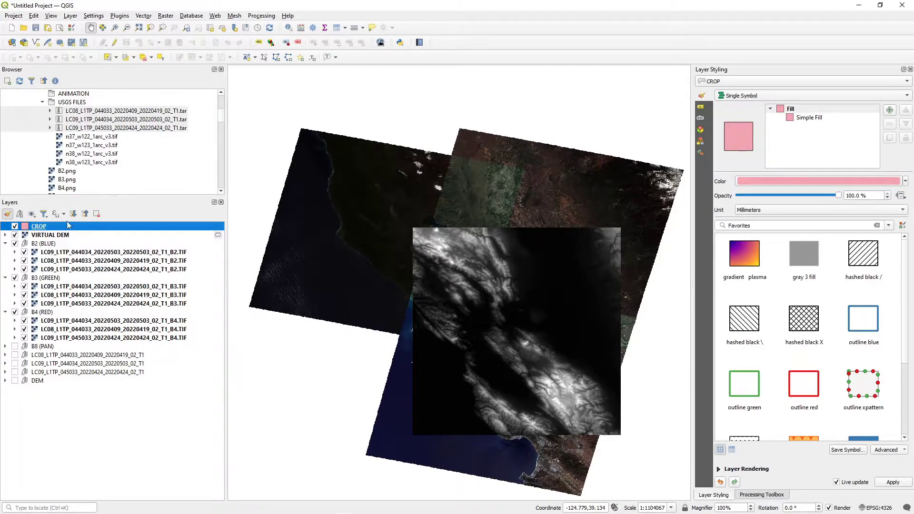
- Add a rectangle from extent with id 1 to the CROP layer just inside the virtual DEM's edges, and lower the layer's symbol opacity to 21.4 %
click(114, 42)
click(73, 57)
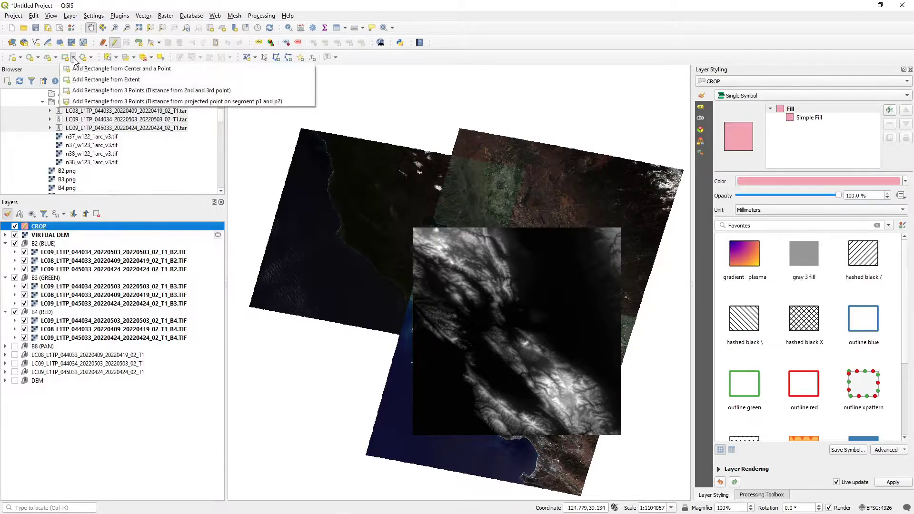
click(98, 81)
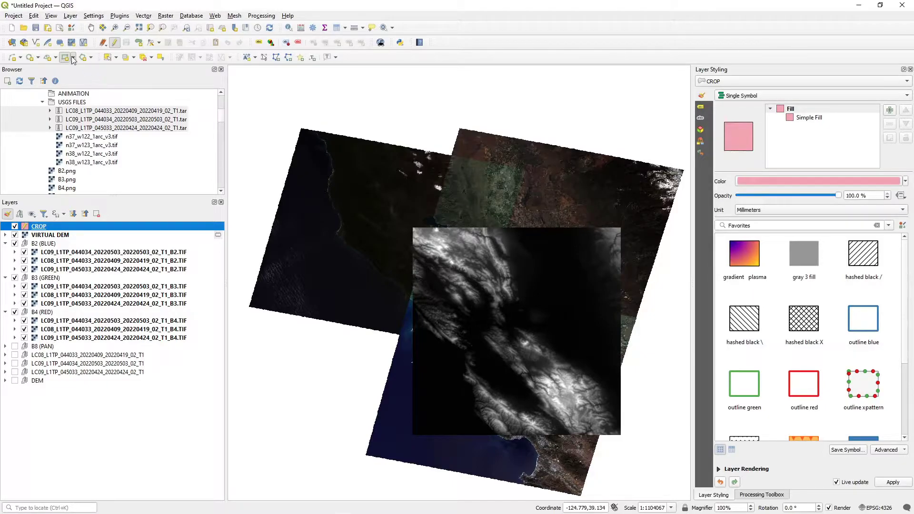
click(418, 235)
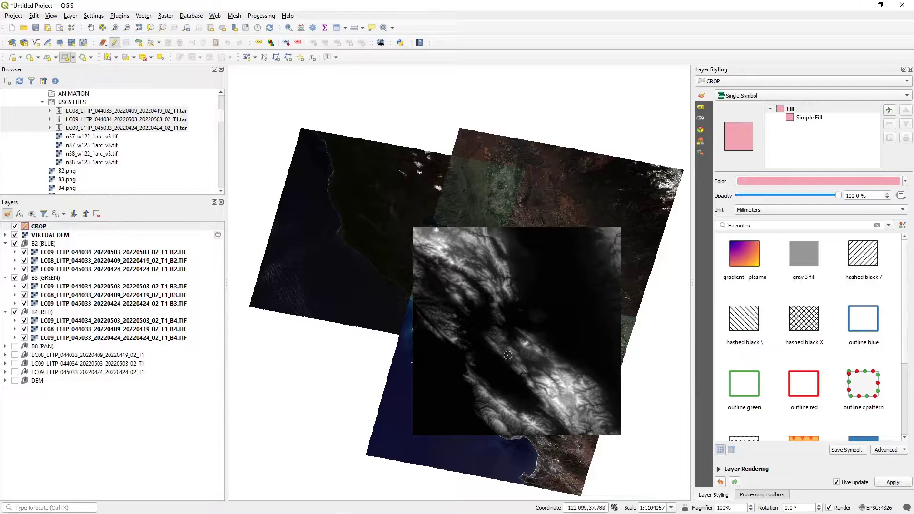
click(421, 235)
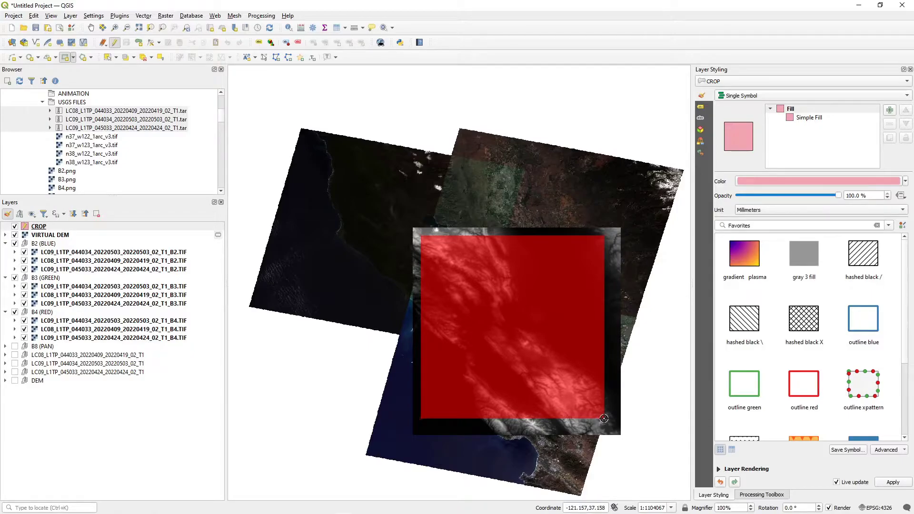
click(603, 417)
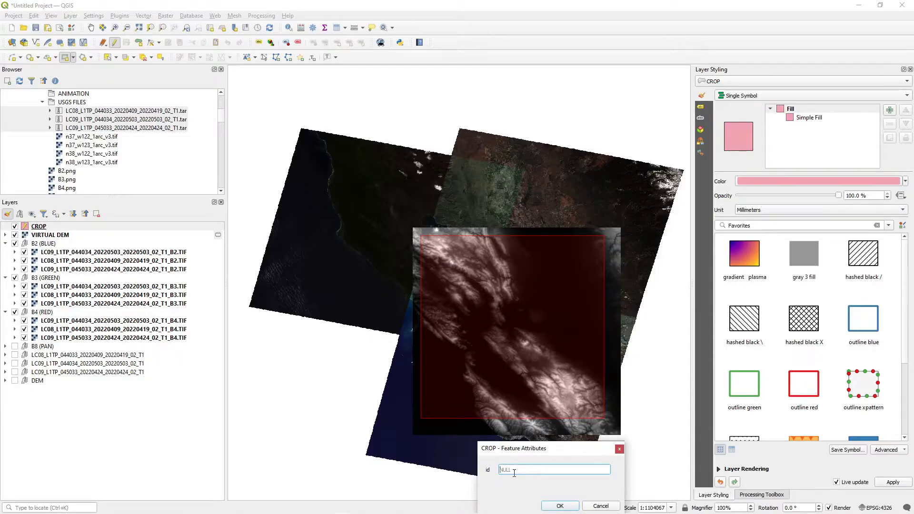
text(1)
click(554, 506)
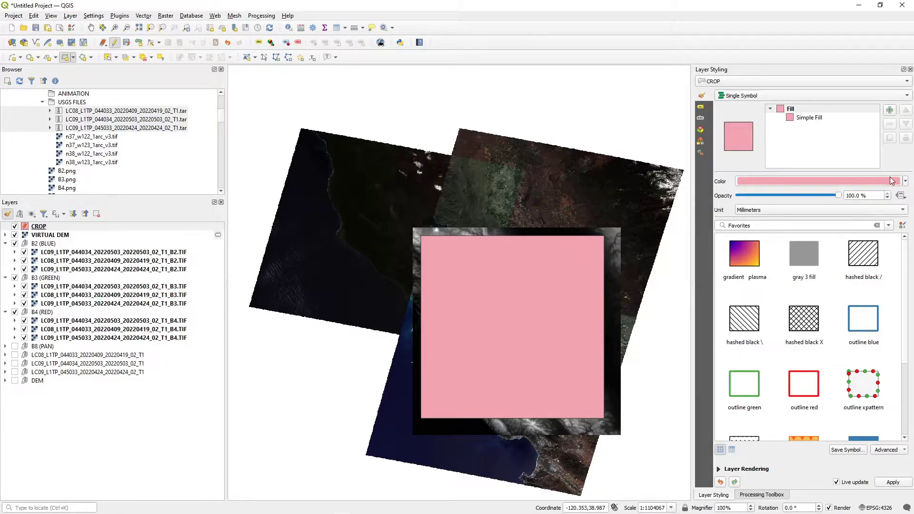
drag(839, 196, 759, 197)
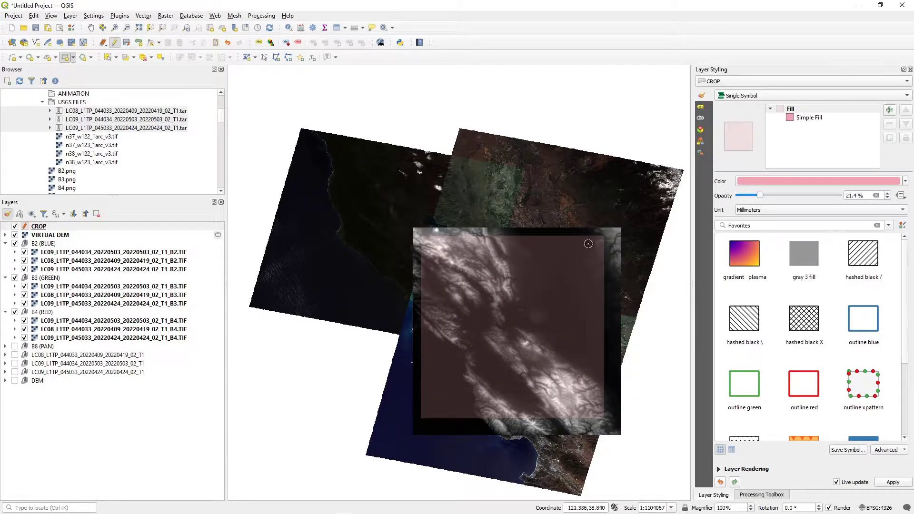
- Hide CROP, VIRTUAL DEM and the B2 (BLUE), B3 (GREEN) and B4 (RED) groups, collapse the three groups, and show B8 (PAN)
click(15, 227)
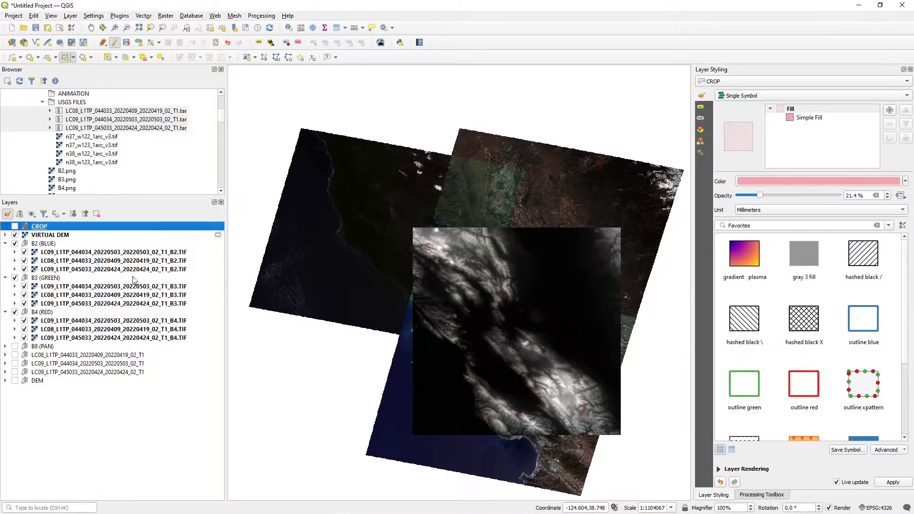
click(15, 243)
click(15, 278)
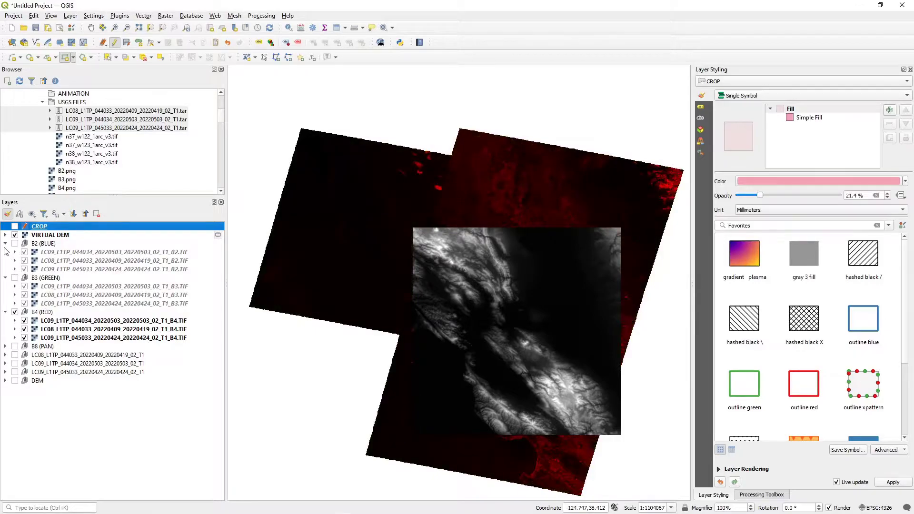
click(5, 243)
click(6, 252)
click(5, 260)
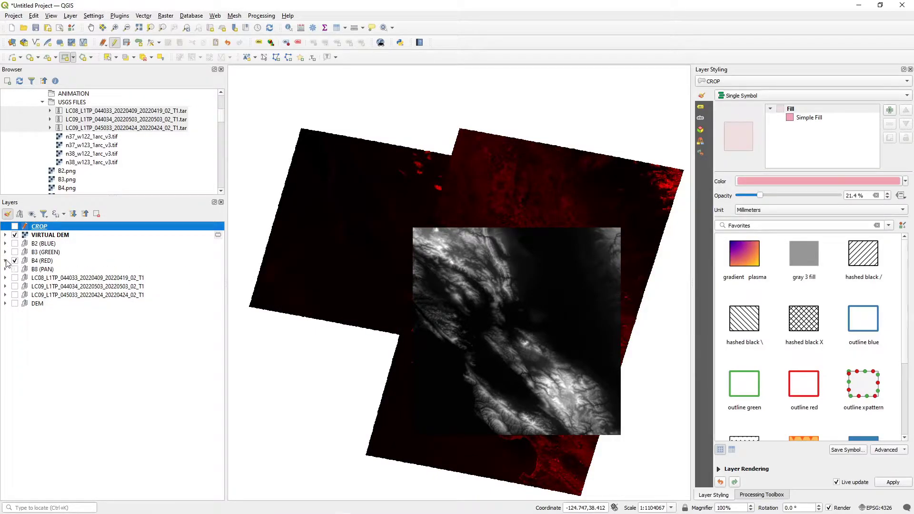
click(15, 260)
click(14, 269)
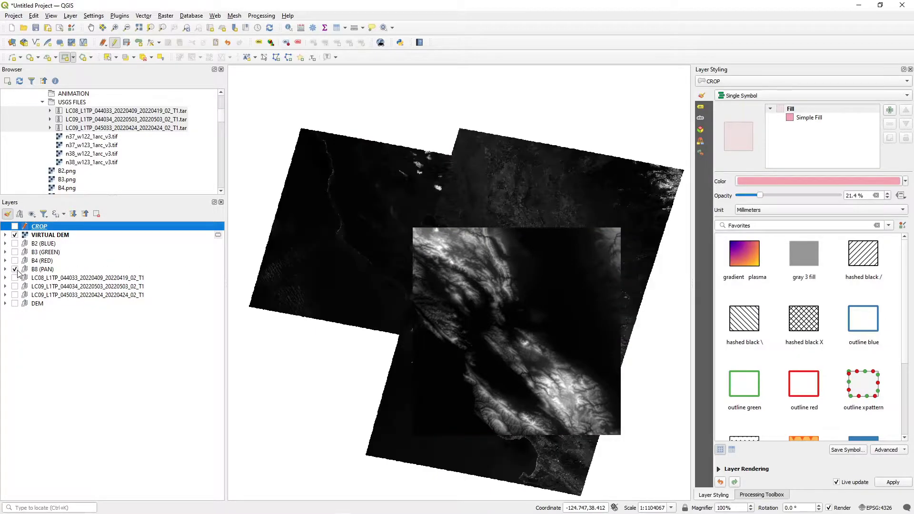
click(15, 234)
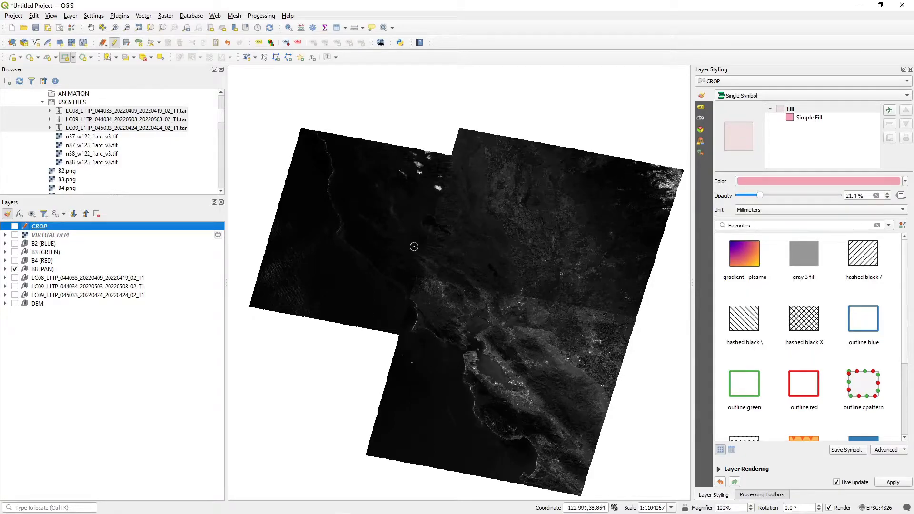
- Hide the B8 (PAN) group, and expand and show the B2 (BLUE), B3 (GREEN) and B4 (RED) groups
click(39, 269)
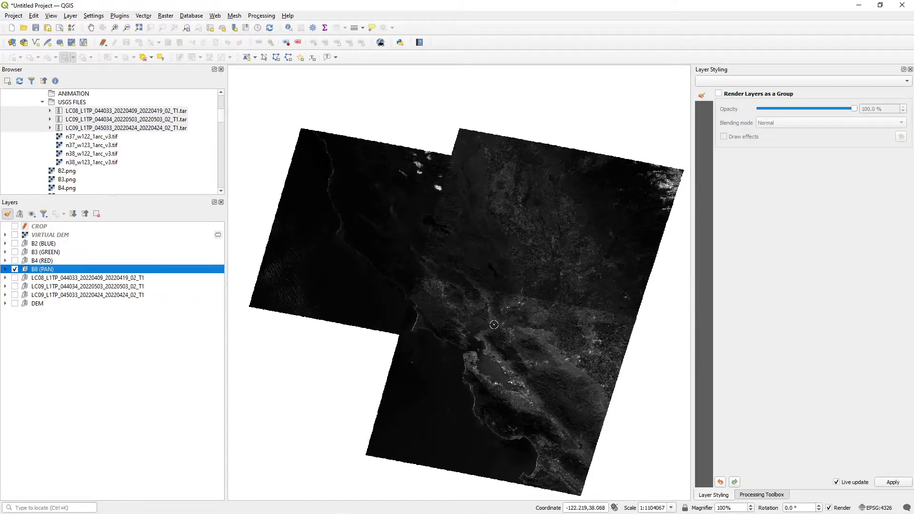
click(14, 269)
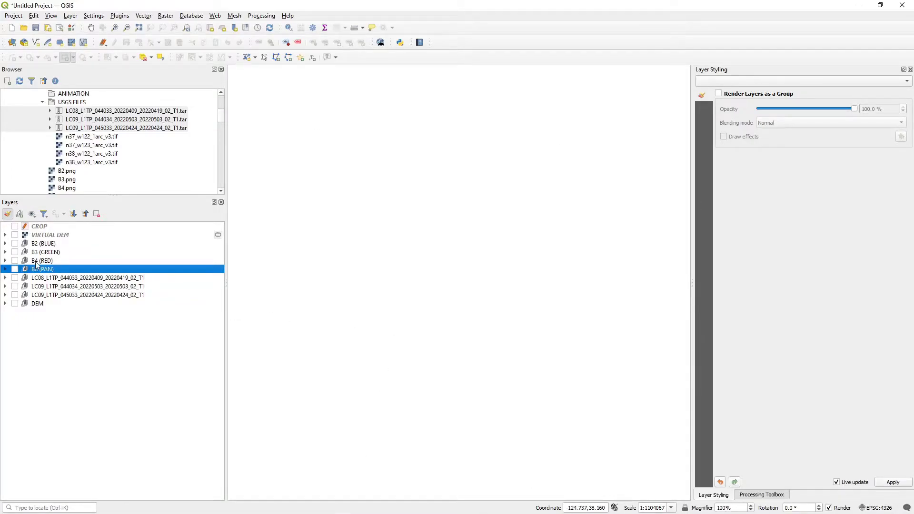
click(5, 235)
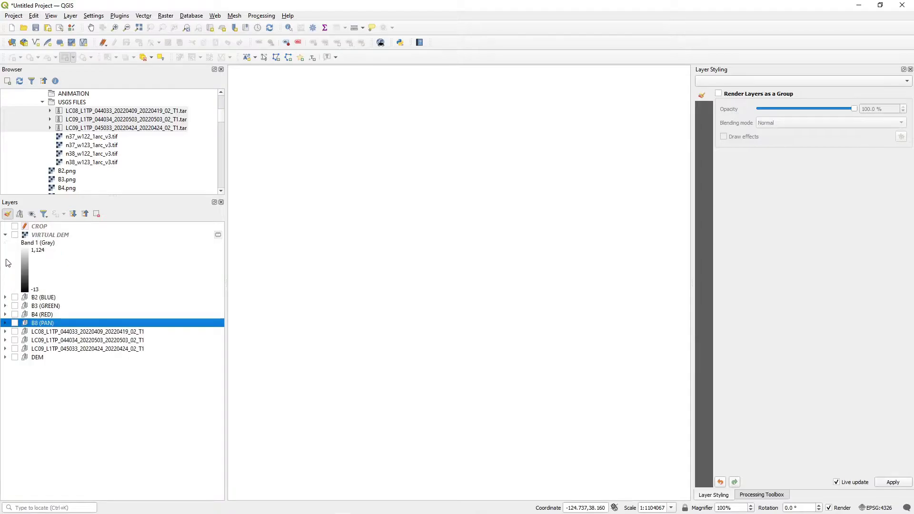
click(6, 235)
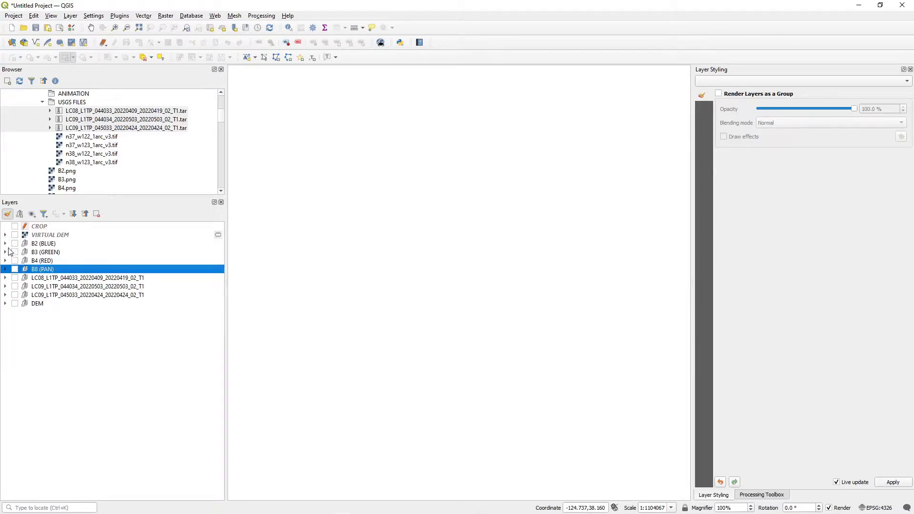
click(5, 243)
click(14, 243)
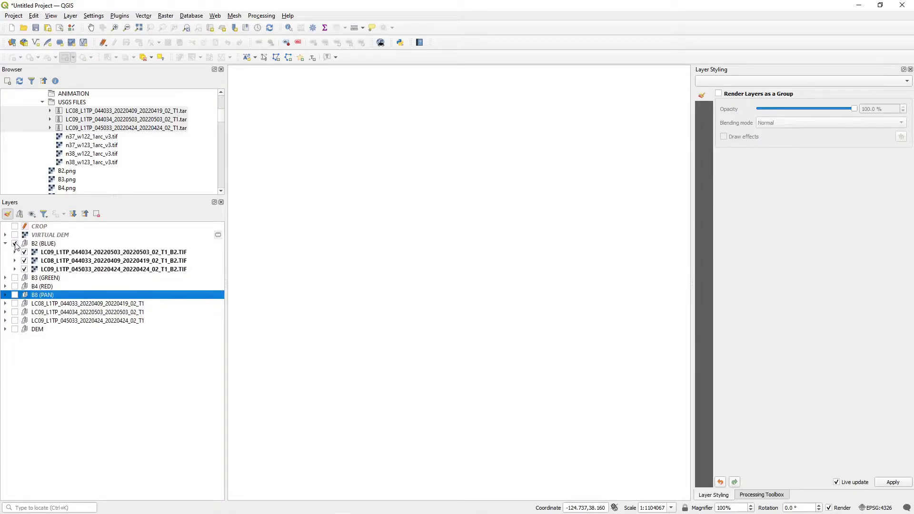
click(5, 278)
click(5, 312)
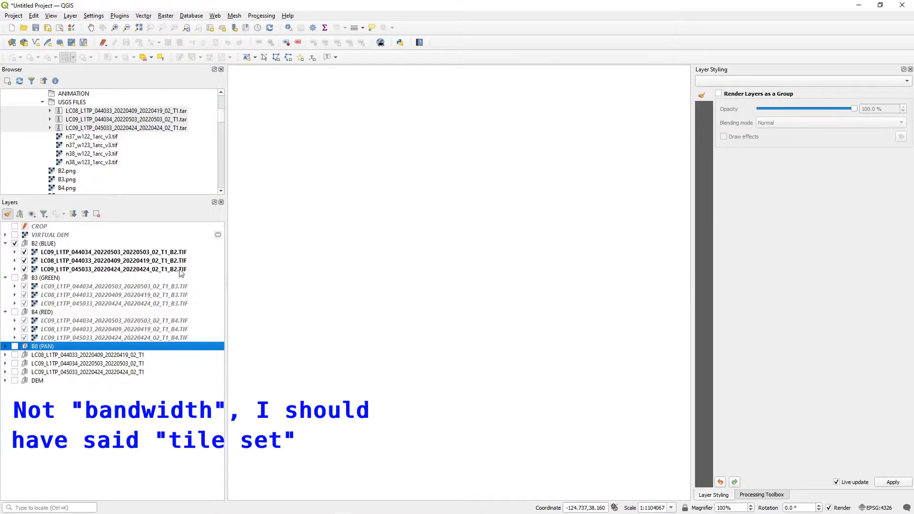
click(15, 278)
click(15, 312)
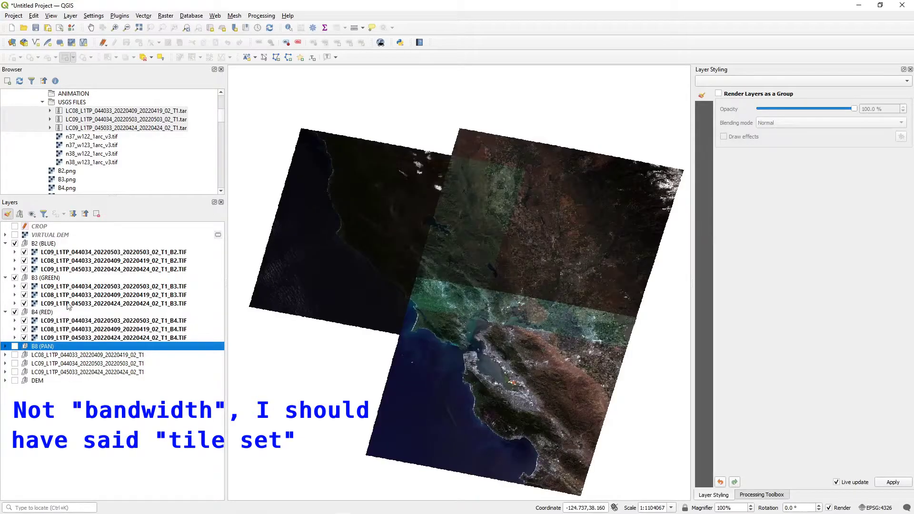
- Hide the LC08_L1TP_044033 and LC09_L1TP_045033 layers in the B2, B3 and B4 groups, leaving only the LC09_L1TP_044034 scene shown
click(24, 261)
click(25, 269)
click(24, 295)
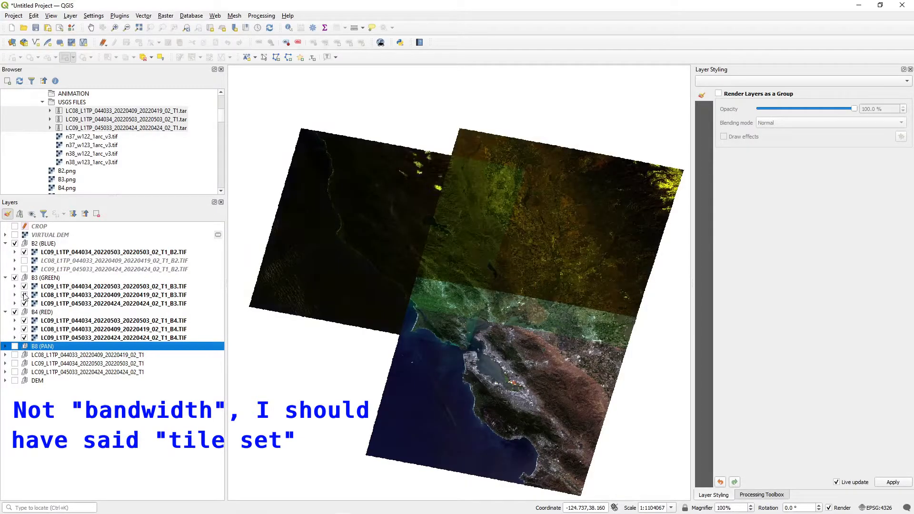
click(24, 304)
click(25, 329)
click(24, 338)
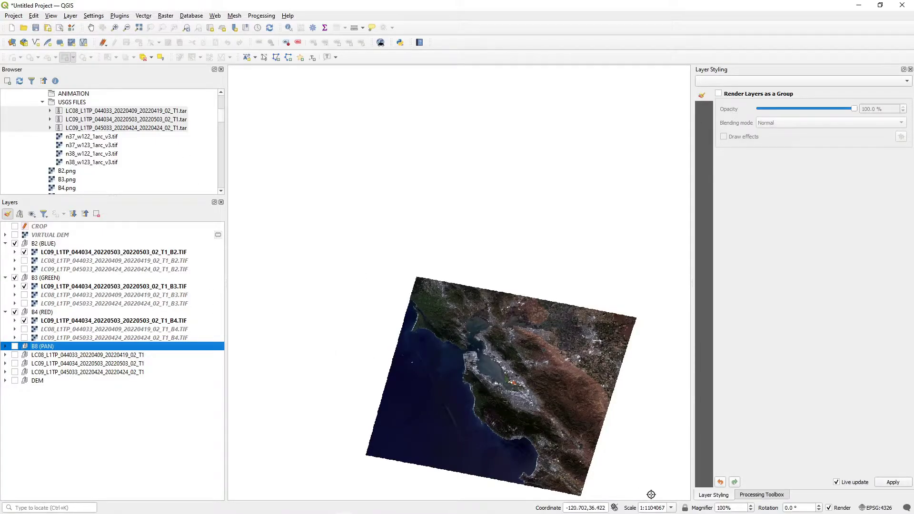
drag(614, 450, 588, 434)
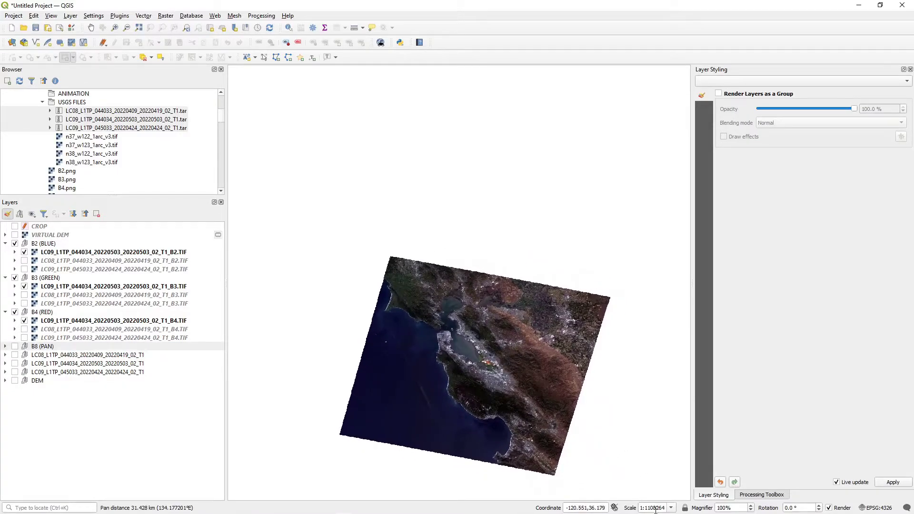
- Try the map canvas at scales 1:1000000 and 1:25000, and settle on 1:100000
click(671, 508)
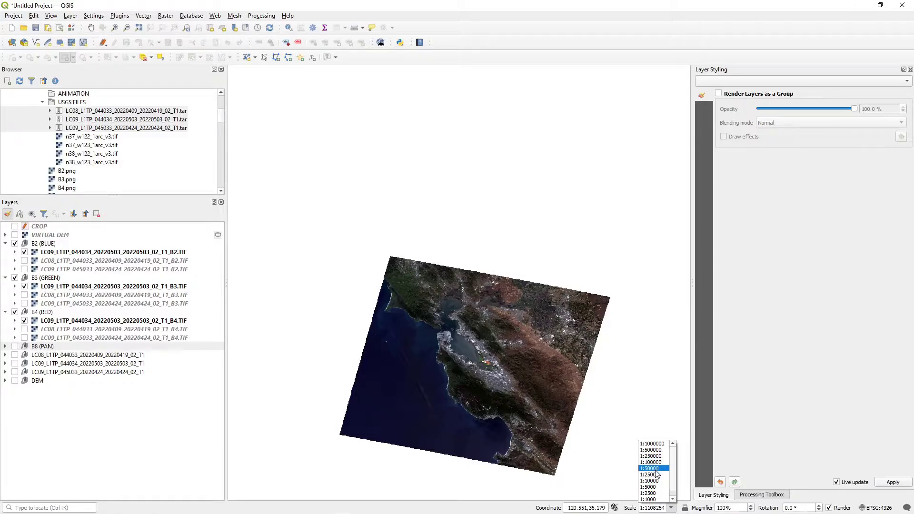
click(652, 443)
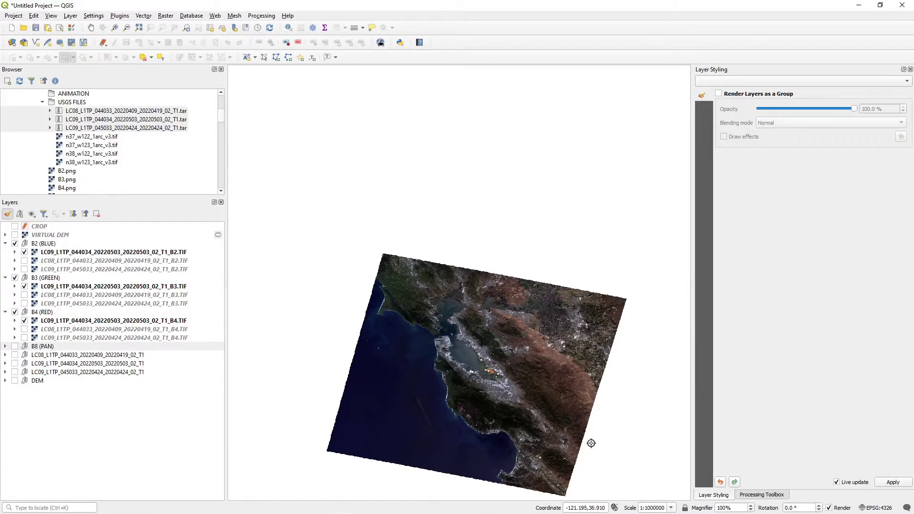
click(671, 508)
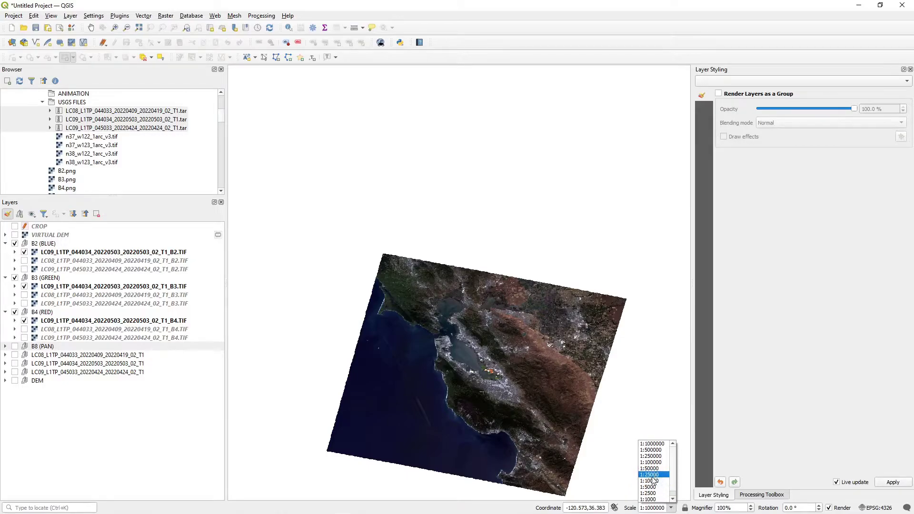
click(649, 485)
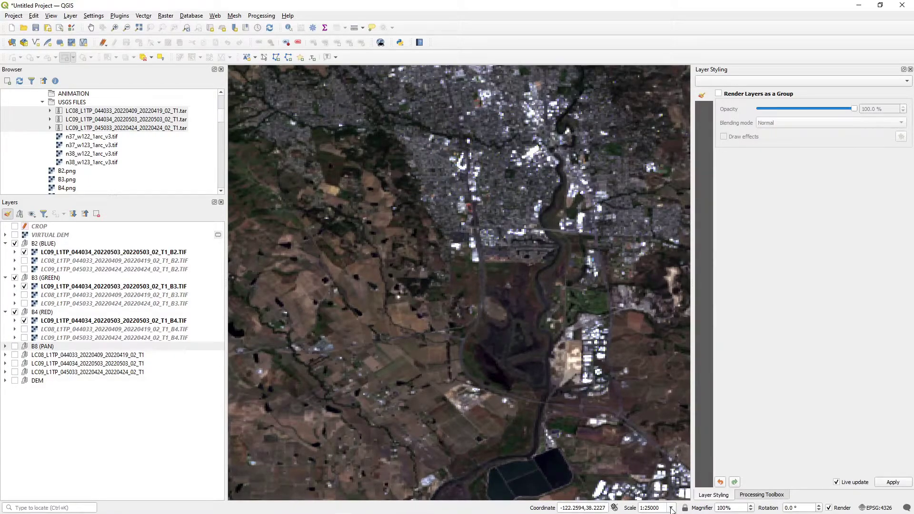
click(671, 509)
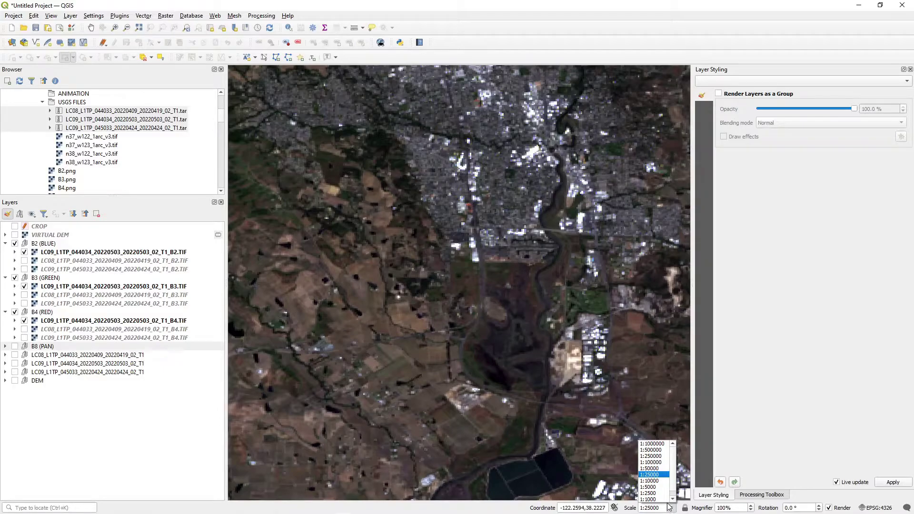
click(652, 462)
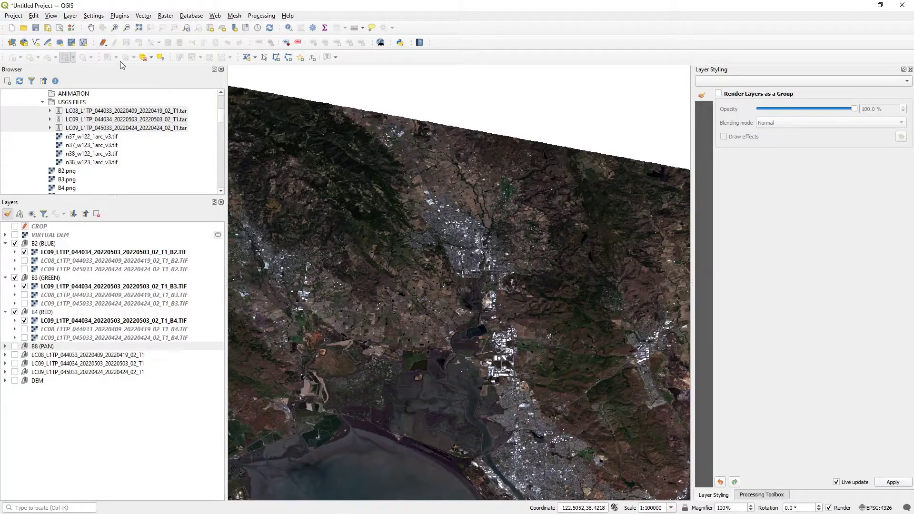
- Prepare a map image export at 1:100000 with the CROP layer's extent and no appended georeference information, and cancel it at the file name
click(13, 17)
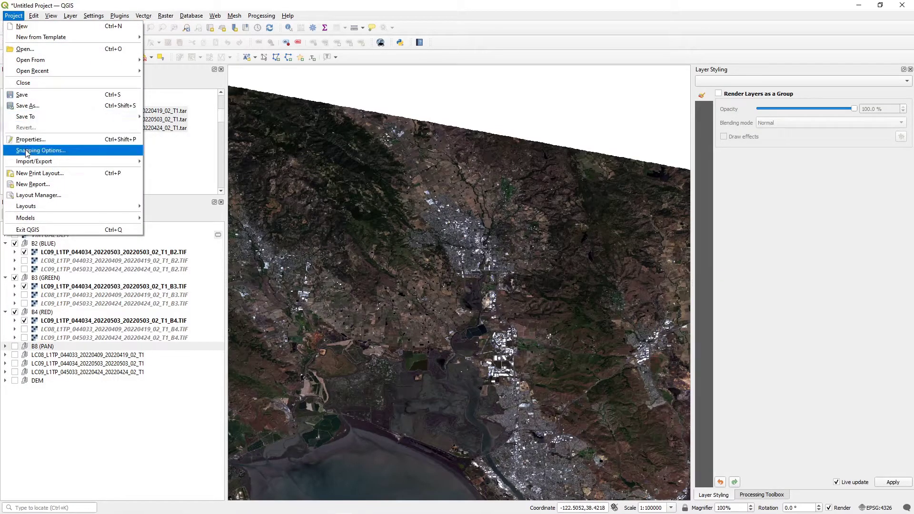
mouse_move(27, 162)
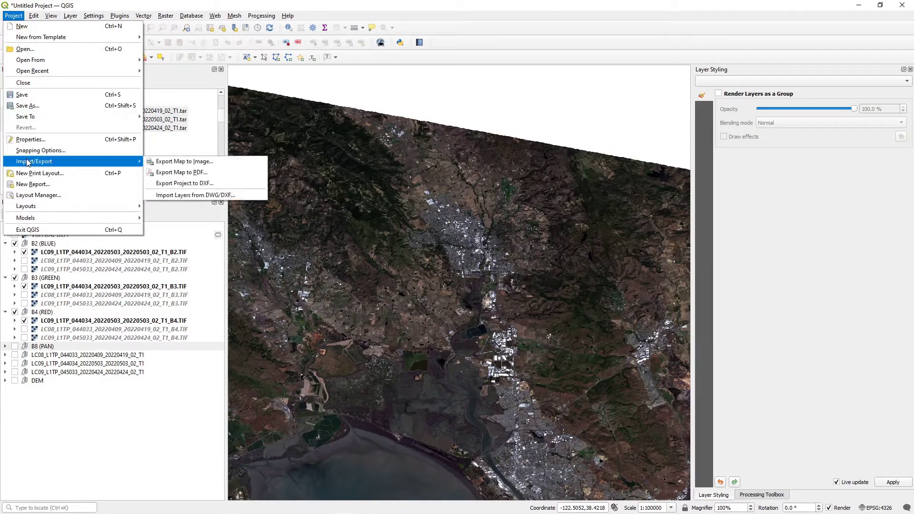
click(198, 164)
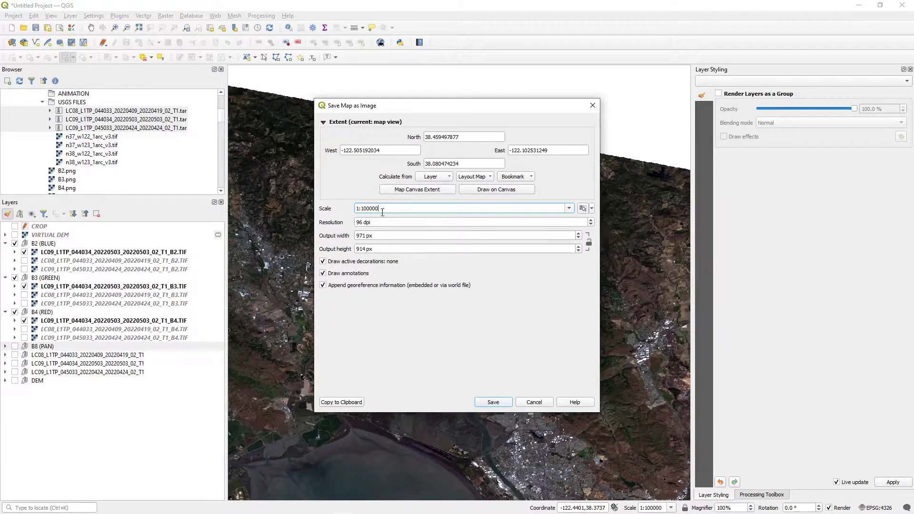
click(449, 179)
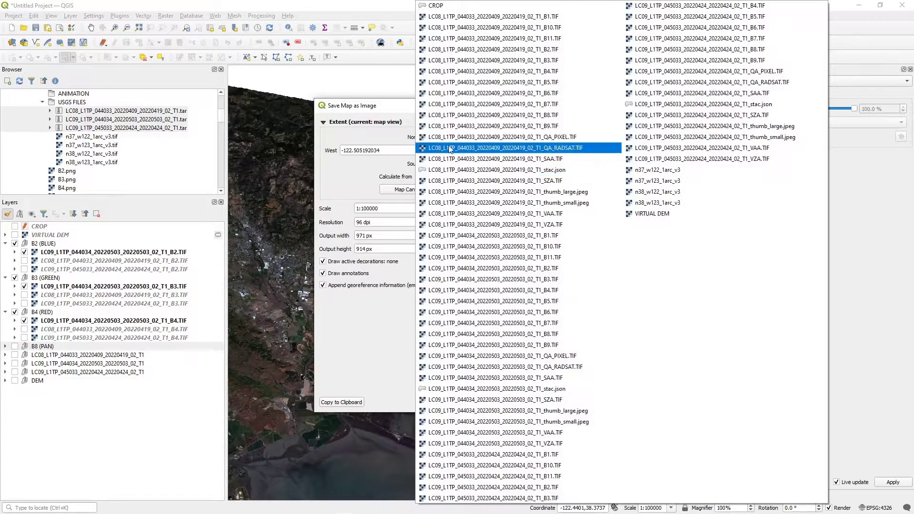
click(434, 6)
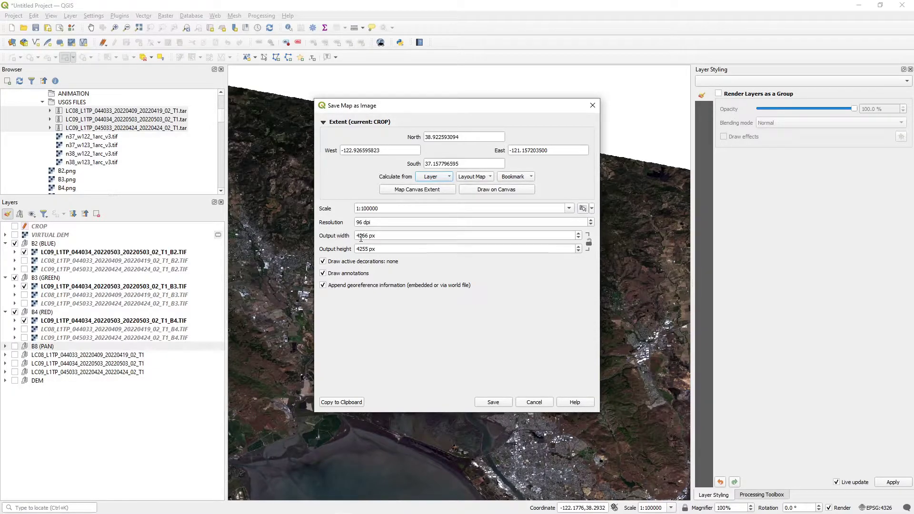
click(323, 285)
click(493, 403)
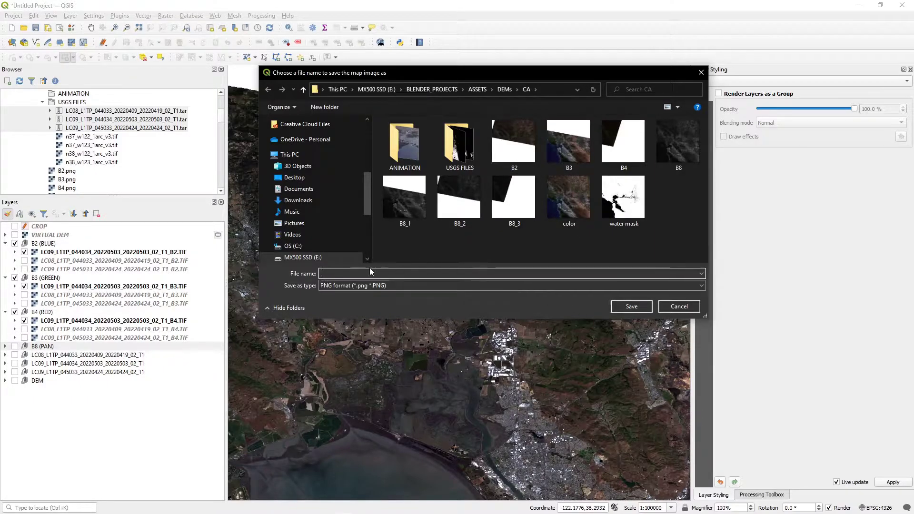
click(662, 307)
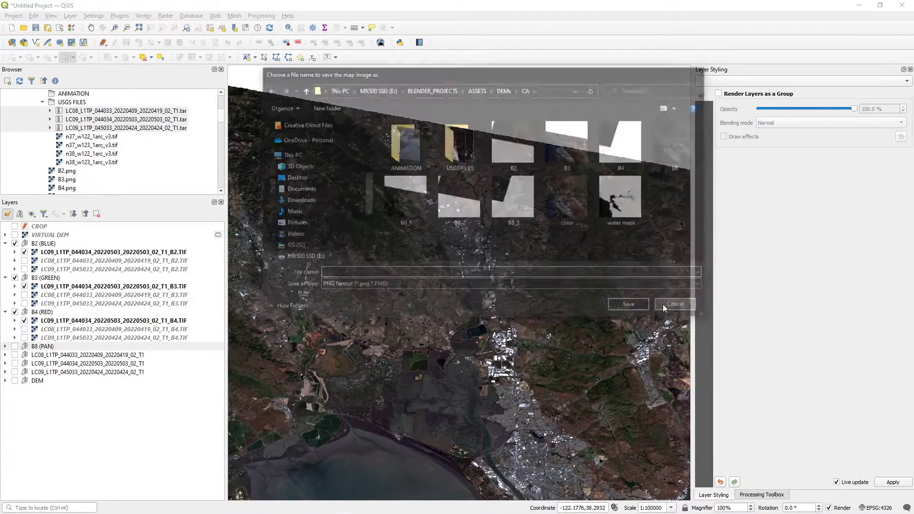
- Show the LC08_L1TP_044033 scene instead of LC09_L1TP_044034 in the B2, B3 and B4 groups
click(24, 252)
click(25, 286)
click(24, 320)
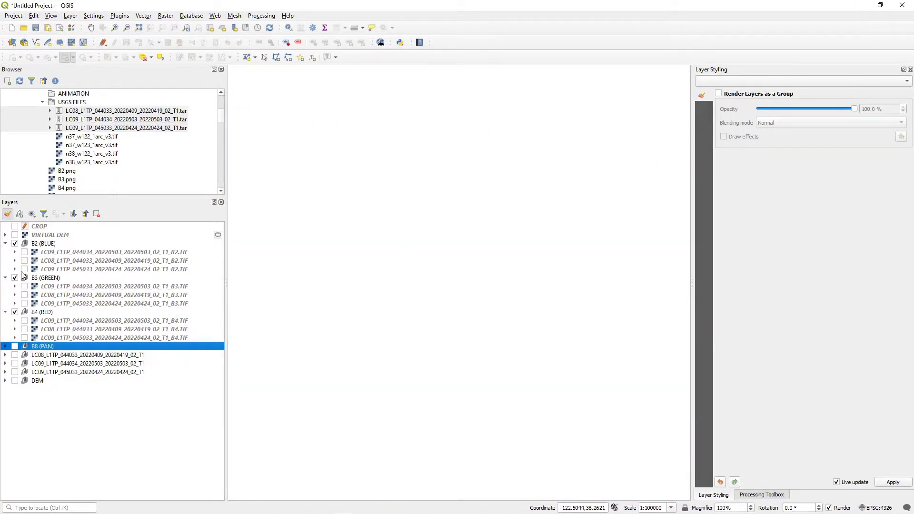
click(24, 260)
click(24, 295)
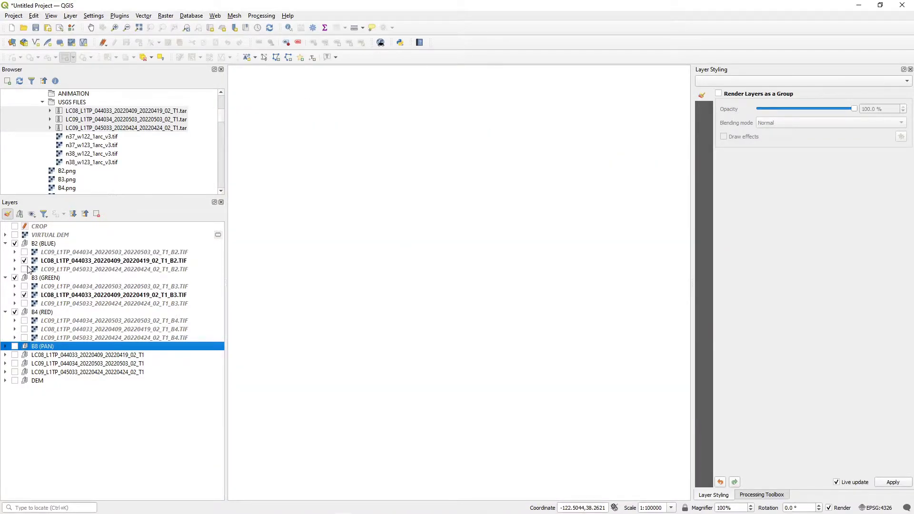
click(25, 329)
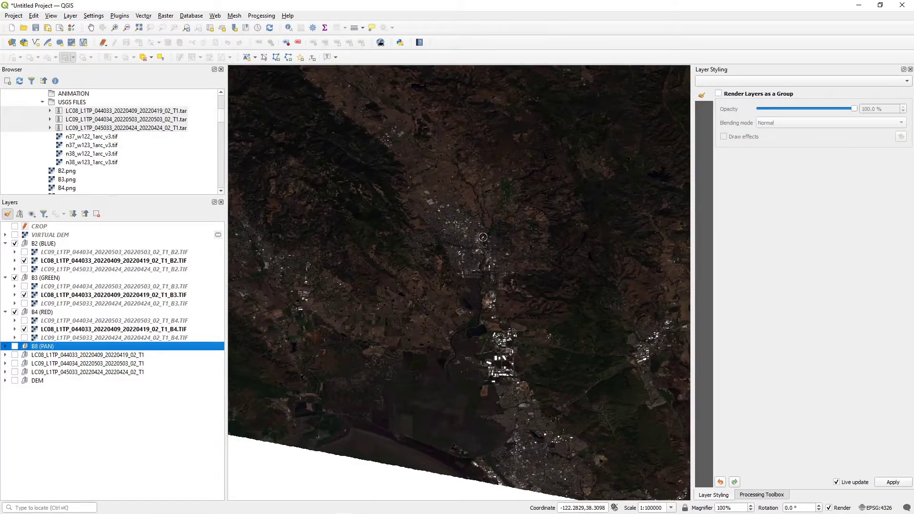
- Set up an image export of the LC08_L1TP_044033 composite with the CROP layer's extent, decorations, annotations and georeferencing switched off, and cancel it
click(14, 16)
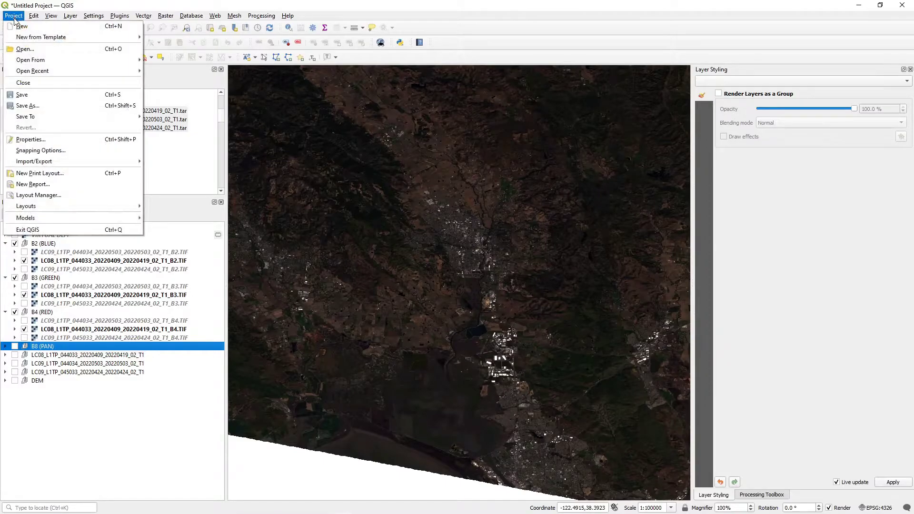
mouse_move(26, 162)
click(170, 163)
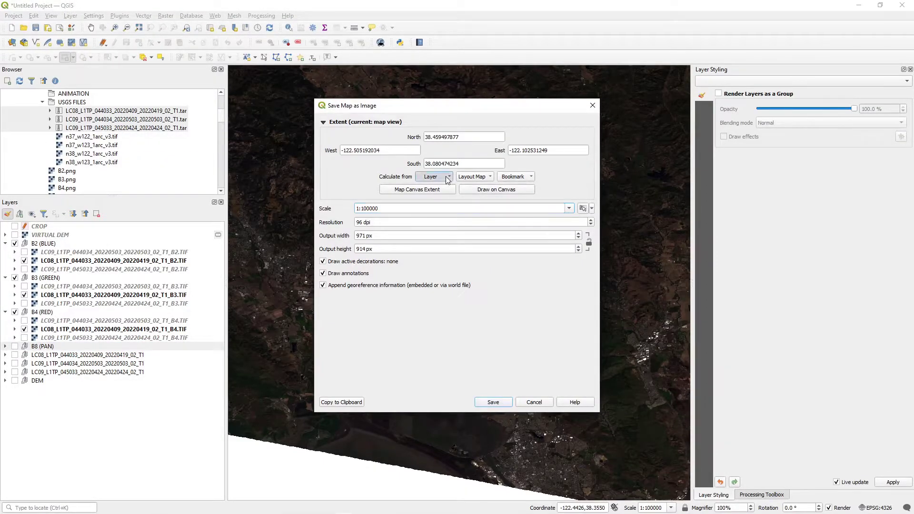
click(445, 176)
click(435, 5)
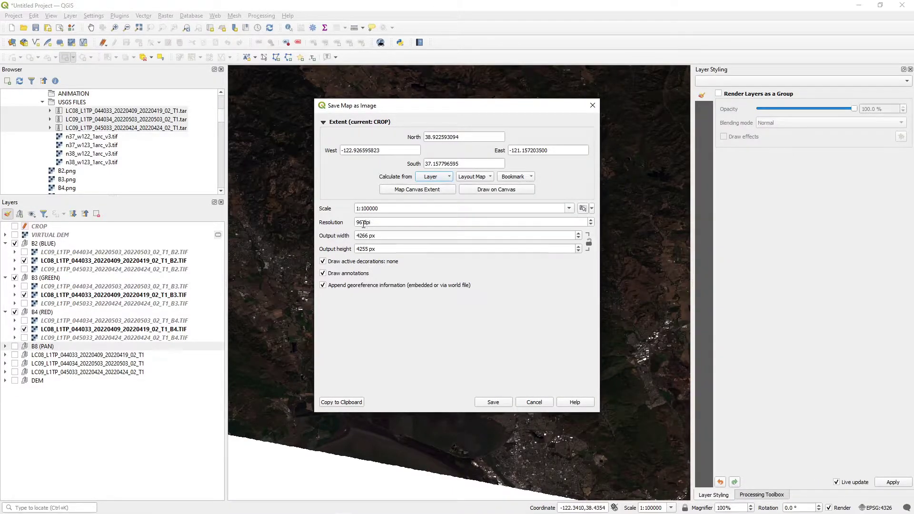
click(323, 261)
click(323, 273)
click(323, 284)
click(534, 402)
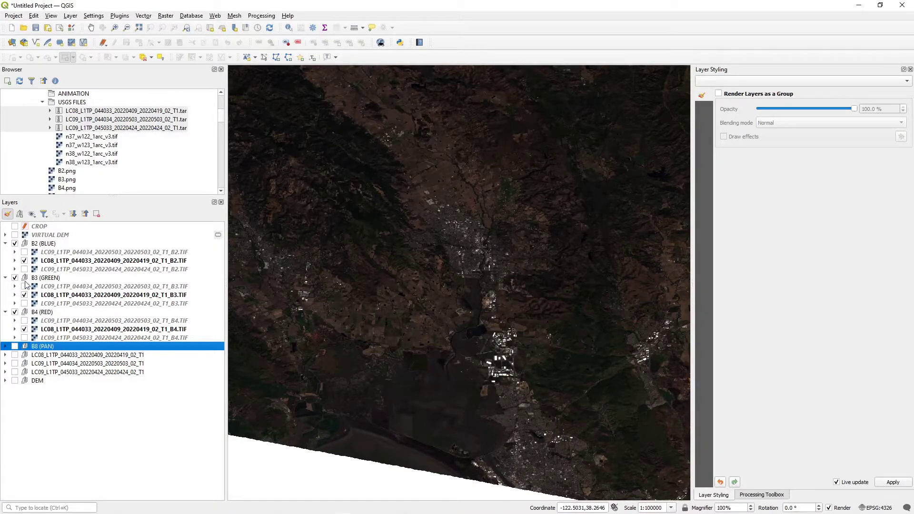
- Collapse and hide the B2 (BLUE), B3 (GREEN) and B4 (RED) groups
click(6, 244)
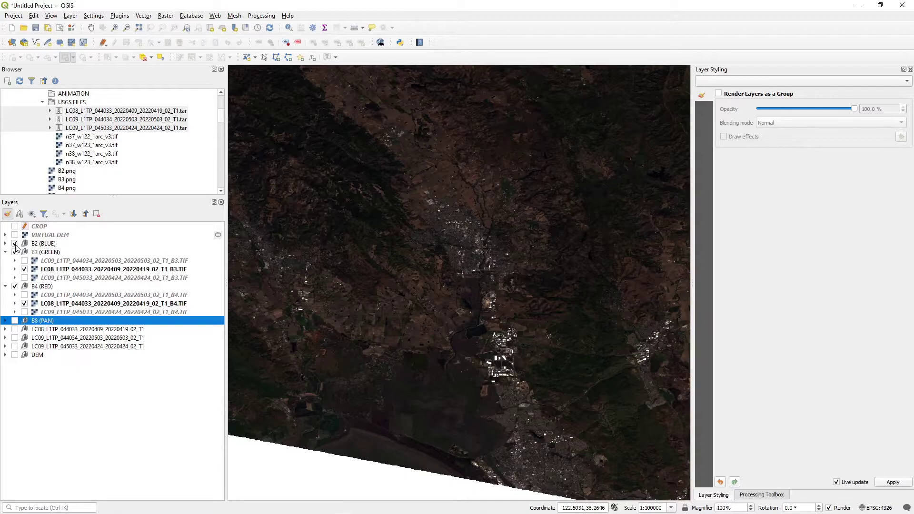
click(14, 243)
click(15, 252)
click(5, 252)
click(5, 260)
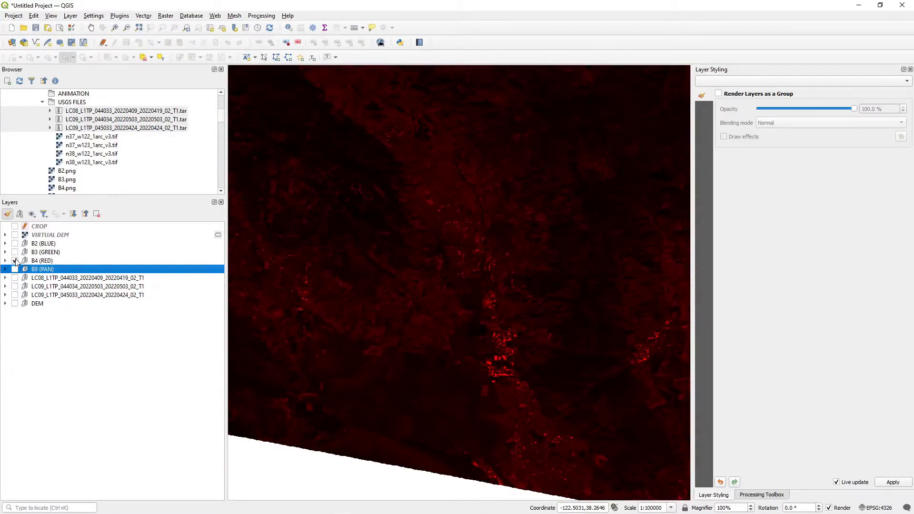
click(14, 261)
- Show and expand the B8 (PAN) group, leaving only its LC09_L1TP_044034 scene shown
click(15, 268)
click(6, 269)
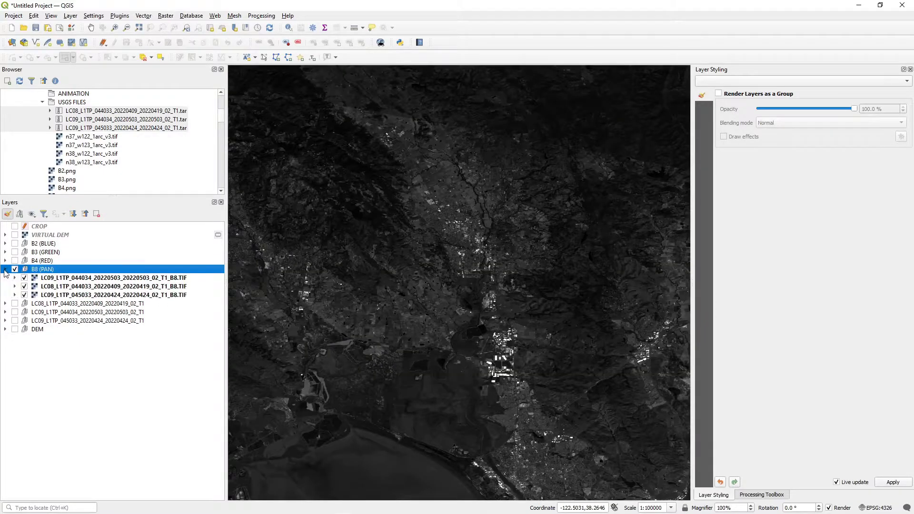
click(24, 286)
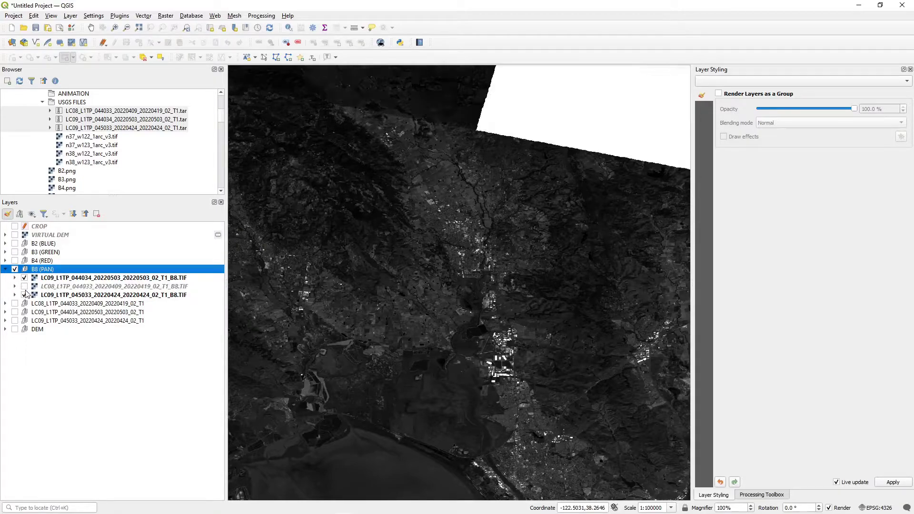
click(24, 294)
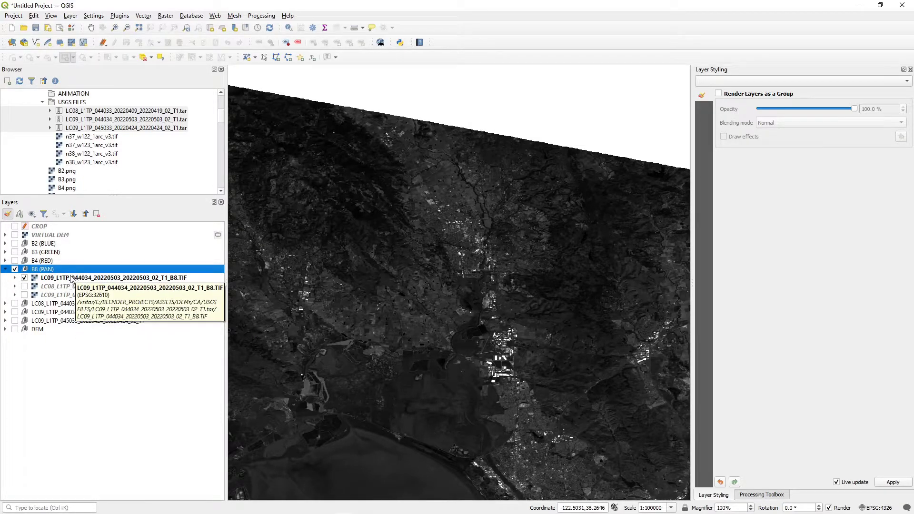
- Set up a 300 dpi image export of the panchromatic LC09_L1TP_044034 scene with the CROP layer's extent, and close it without saving
click(14, 15)
mouse_move(41, 161)
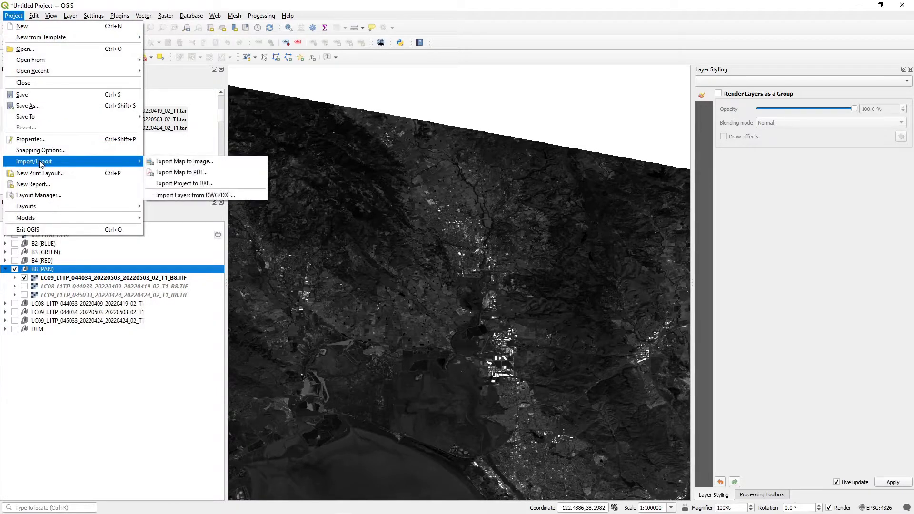
click(164, 164)
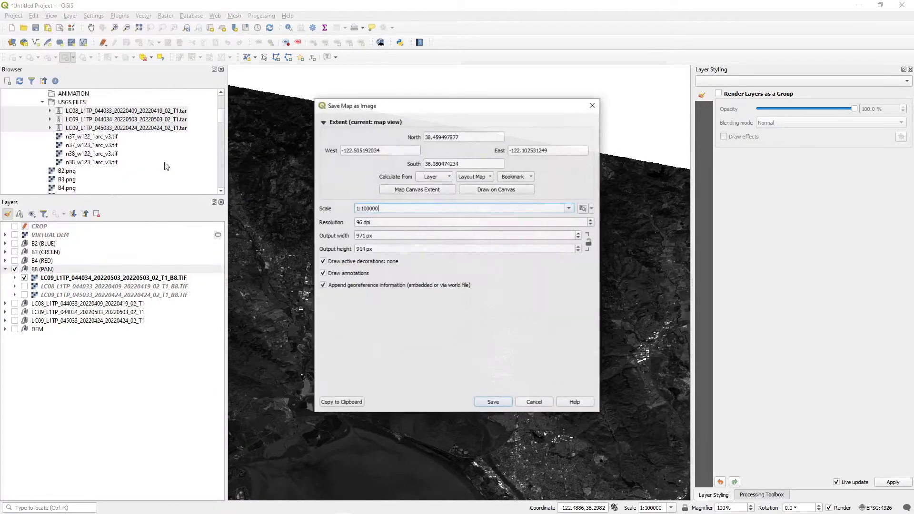
click(426, 177)
click(436, 7)
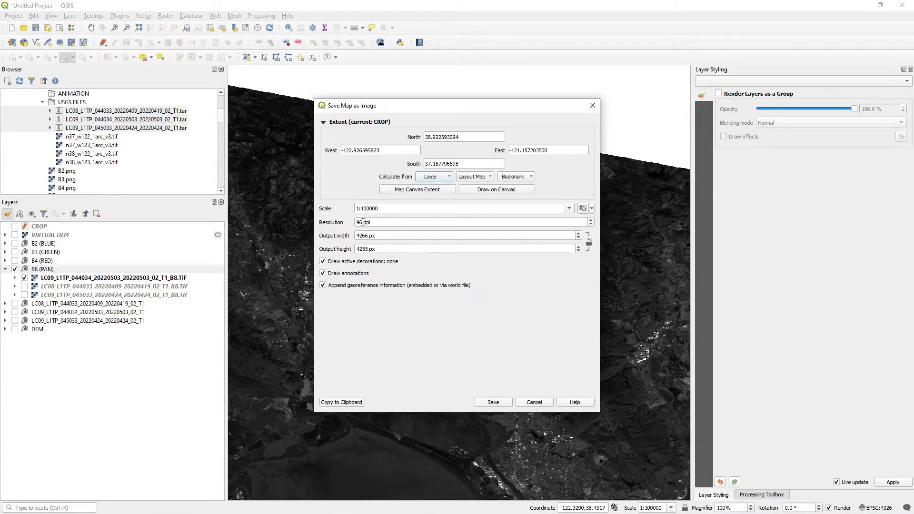
drag(363, 223, 355, 222)
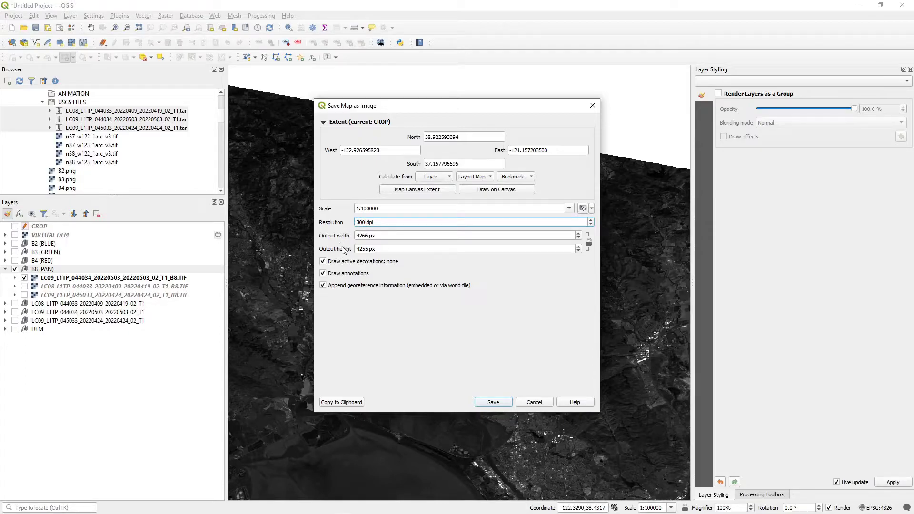
key(Tab)
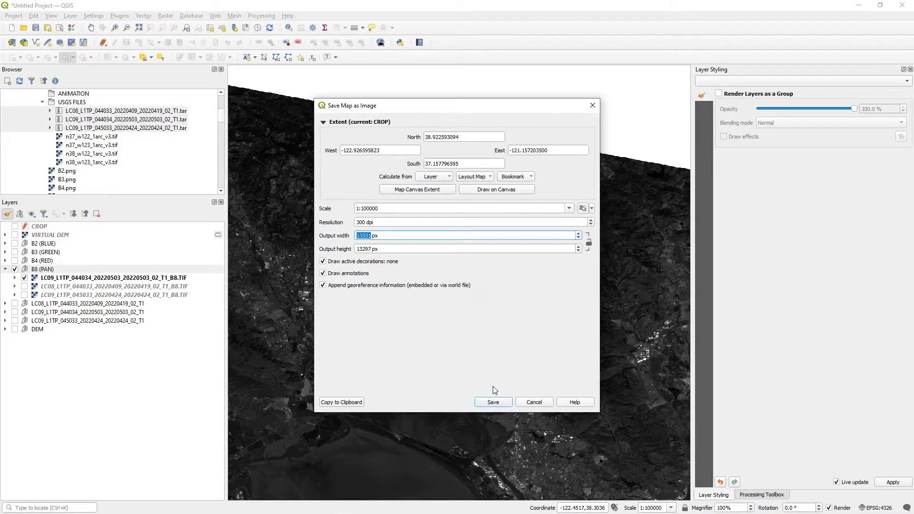
click(592, 107)
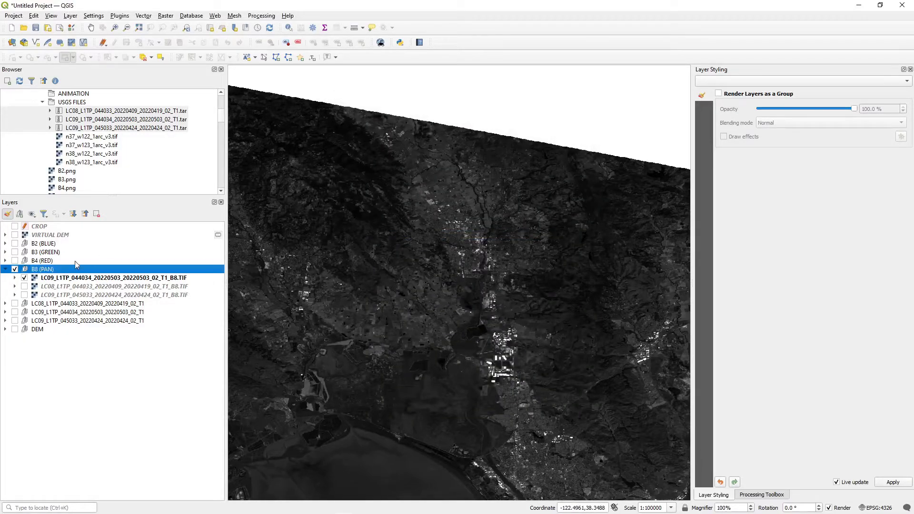
- Hide every scene in B8 (PAN), hide and collapse that group, and show the VIRTUAL DEM layer
click(25, 278)
click(24, 286)
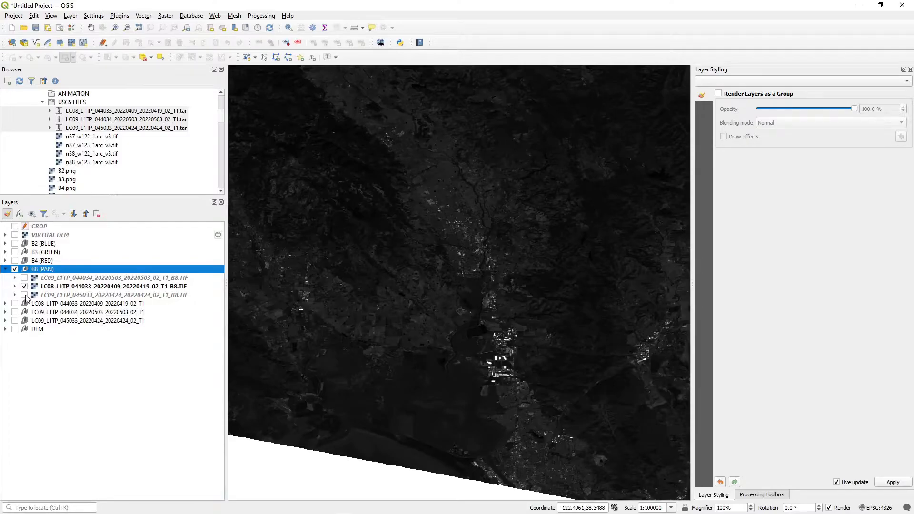
click(24, 287)
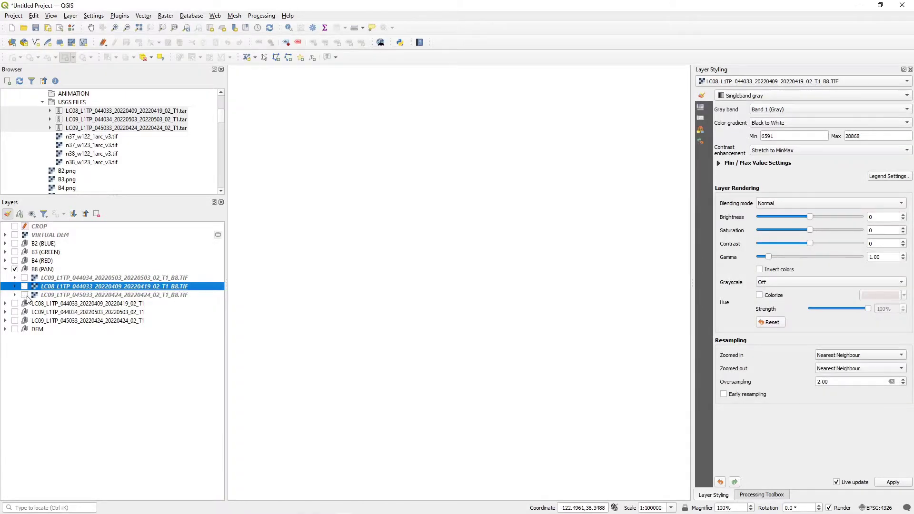
click(14, 235)
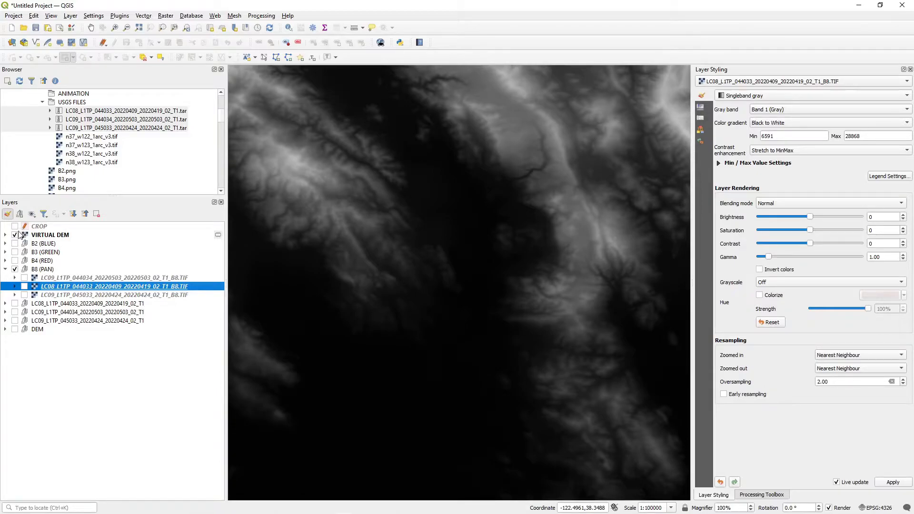
click(15, 270)
click(5, 270)
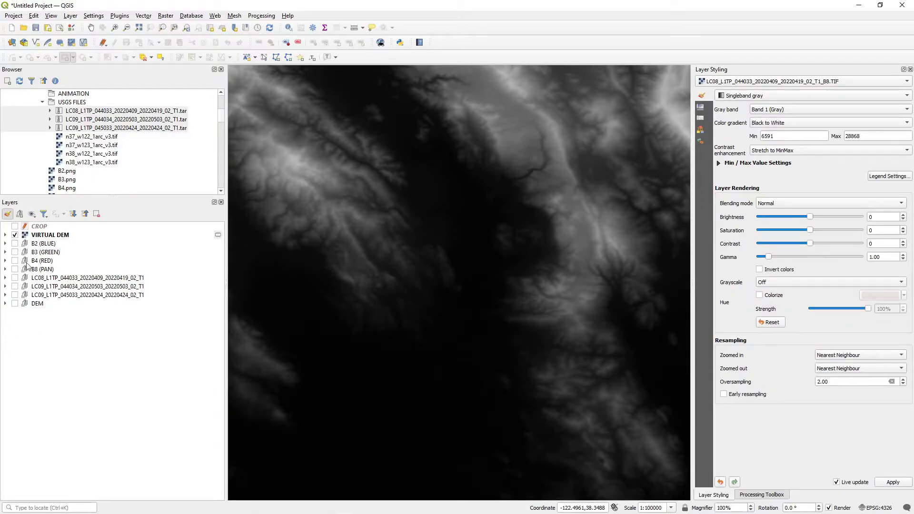
- Set up an image export of the VIRTUAL DEM layer using the CROP layer's extent at a resolution of 300 dpi
click(44, 235)
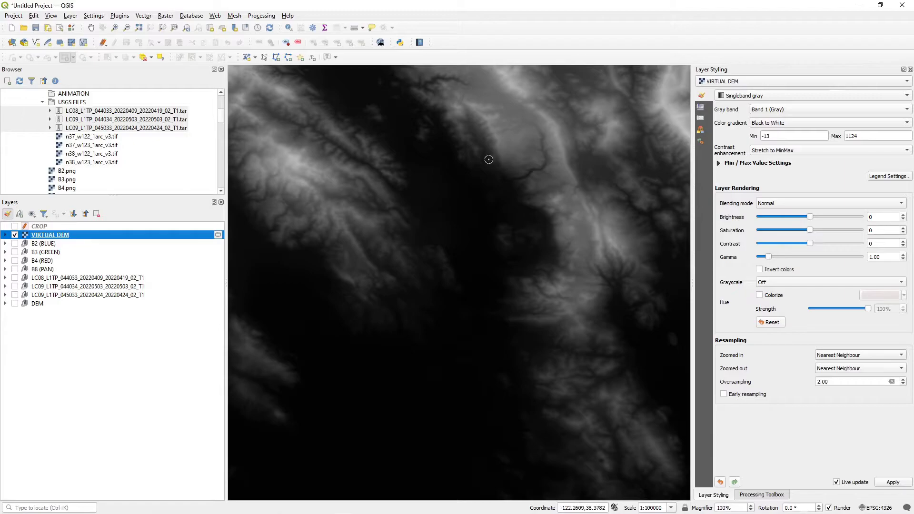
click(14, 16)
mouse_move(51, 164)
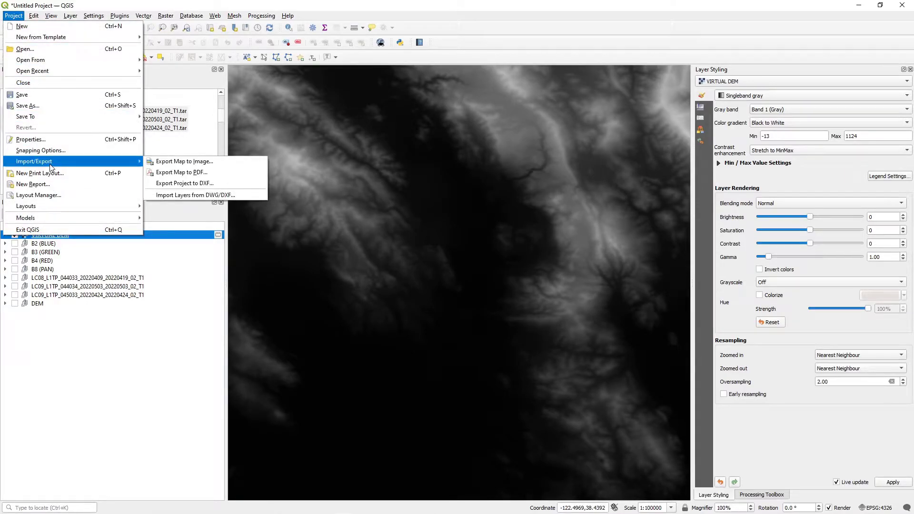
click(193, 163)
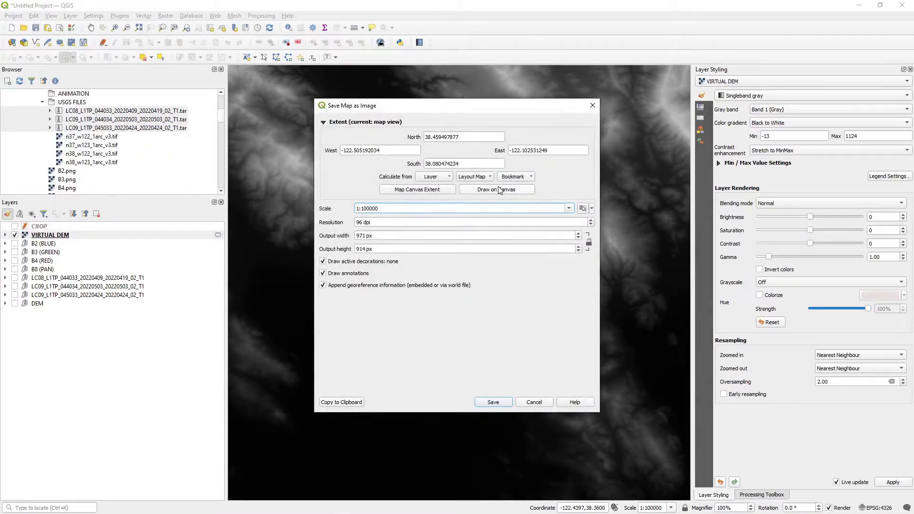
click(446, 179)
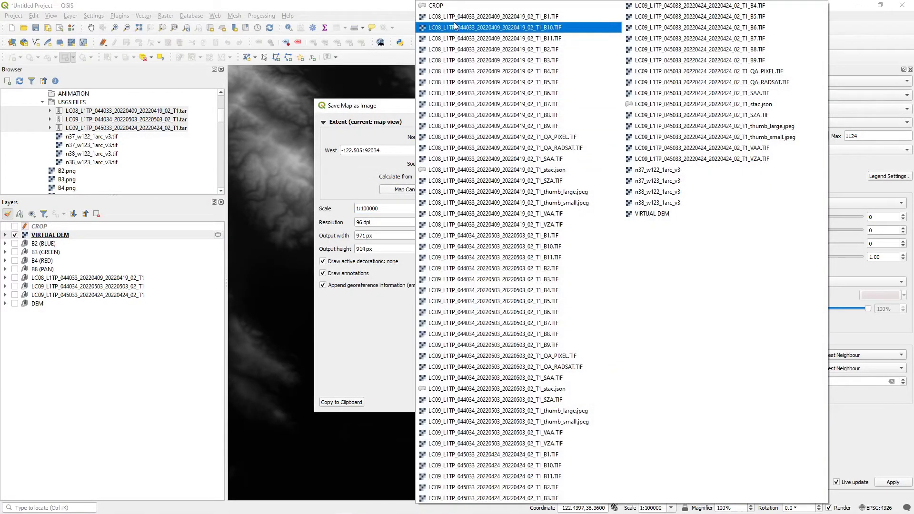
click(438, 6)
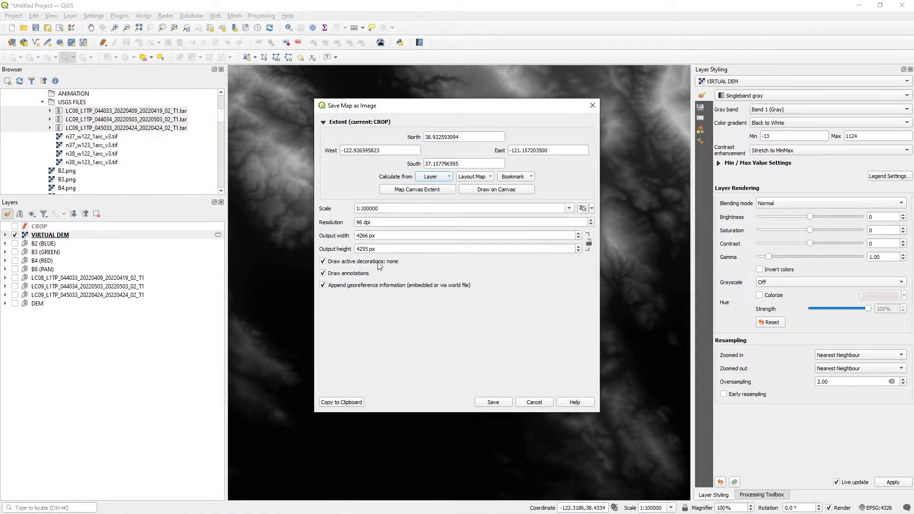
double_click(363, 222)
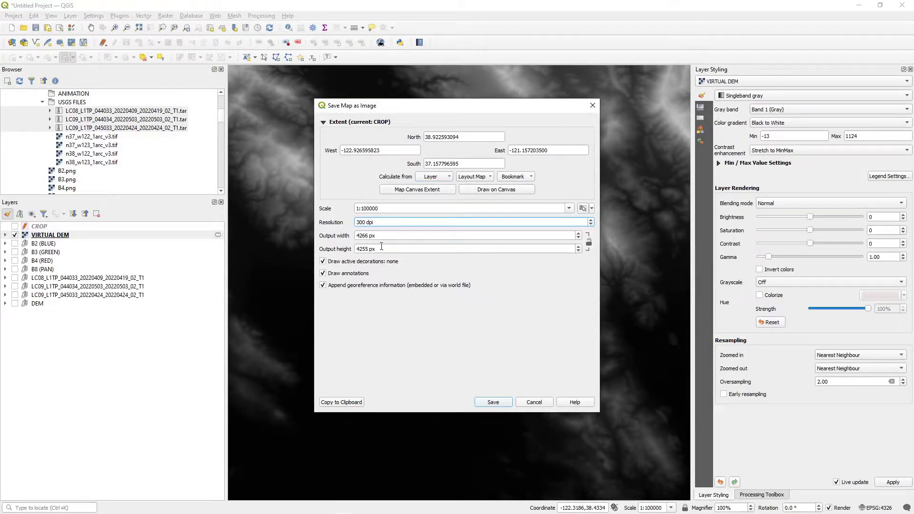
key(Tab)
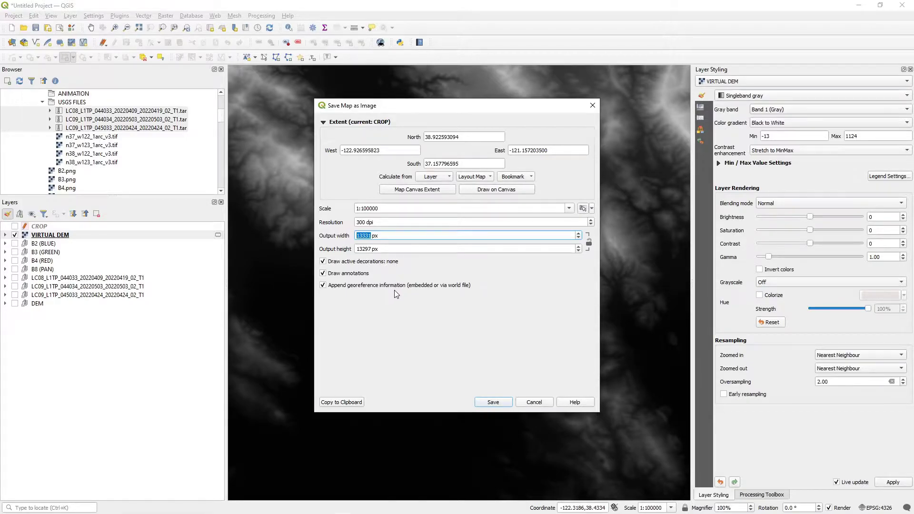
- Turn off active decorations, annotations and georeference information for the export, proceed to the file name prompt, and cancel without saving
click(323, 261)
click(323, 273)
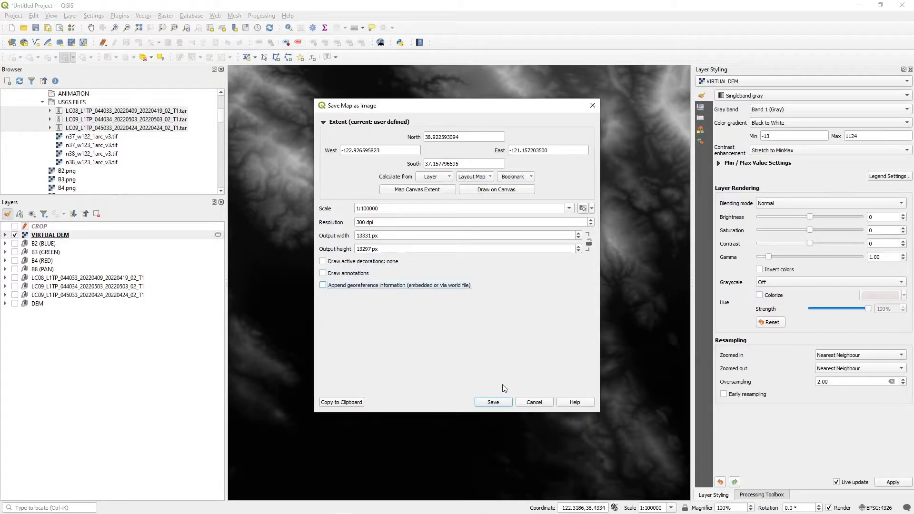
click(493, 402)
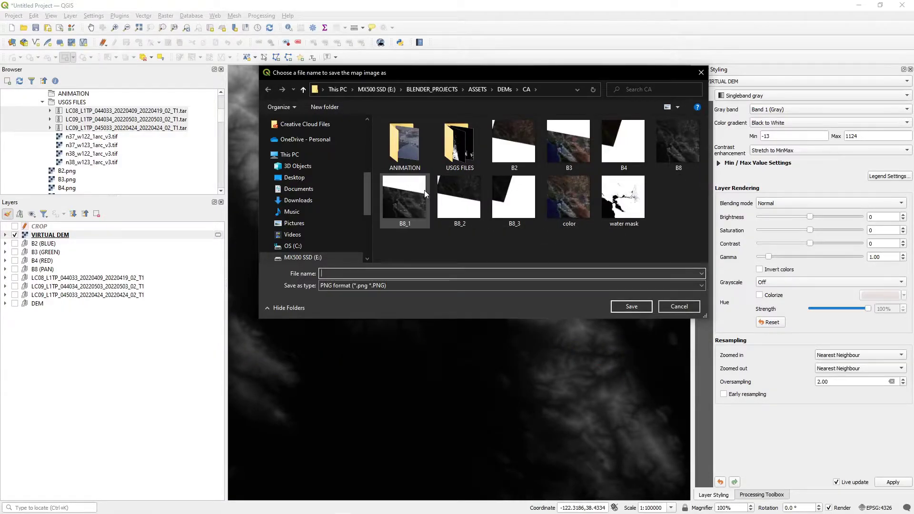
click(678, 307)
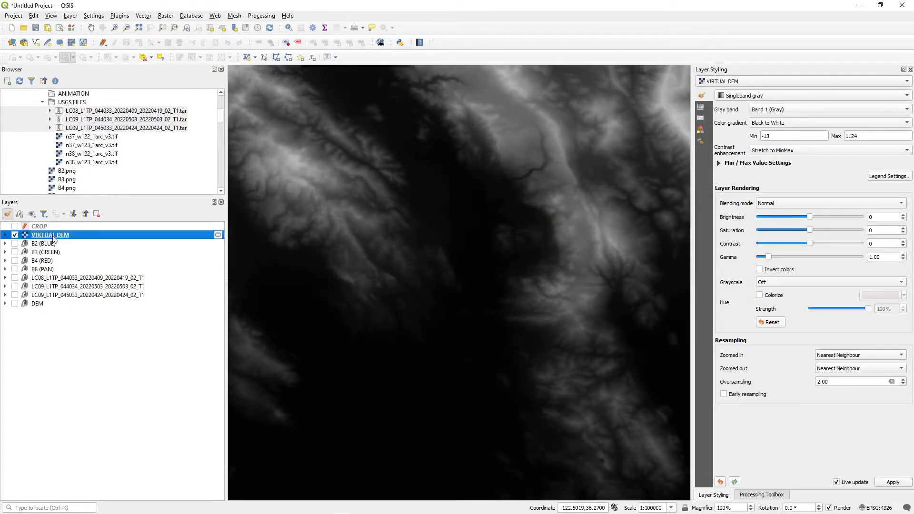
- Hide the VIRTUAL DEM layer and add HOLE EXAMPLE.TIF from the DEMs folder to the map
click(15, 235)
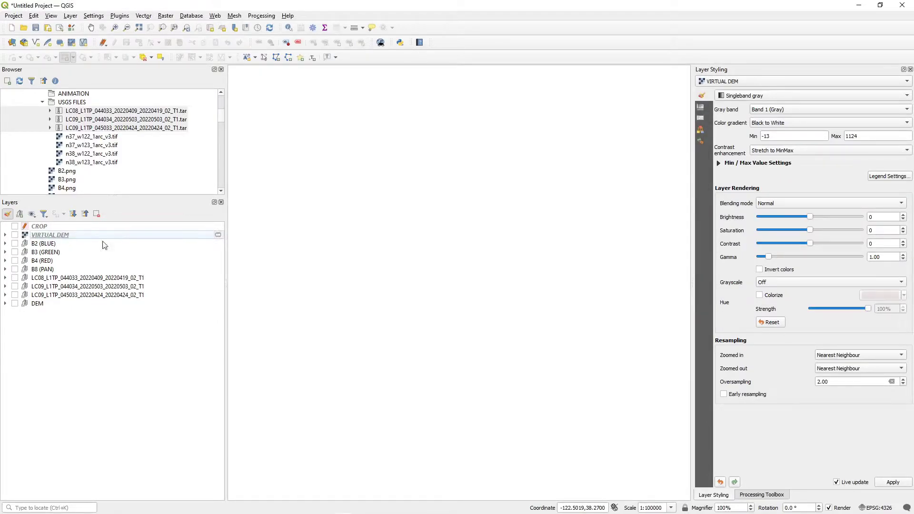
click(42, 102)
scroll(57, 123, up, 2)
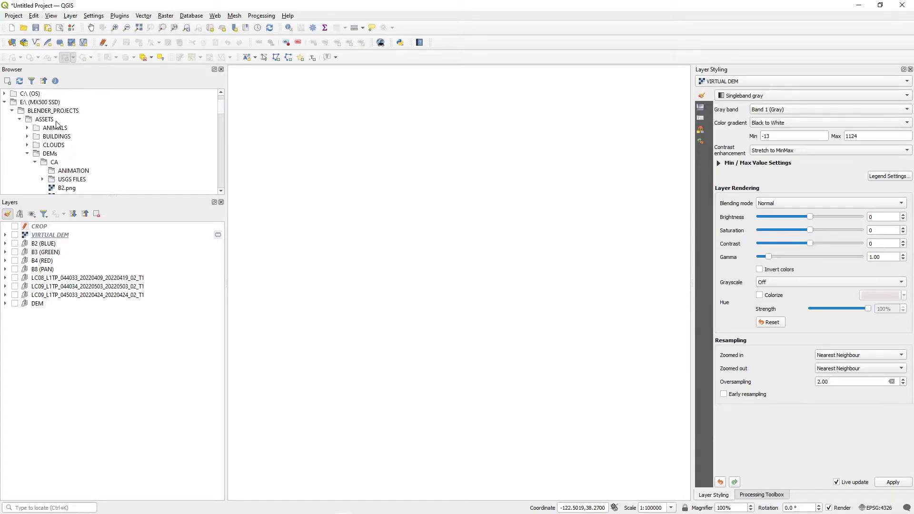
click(43, 153)
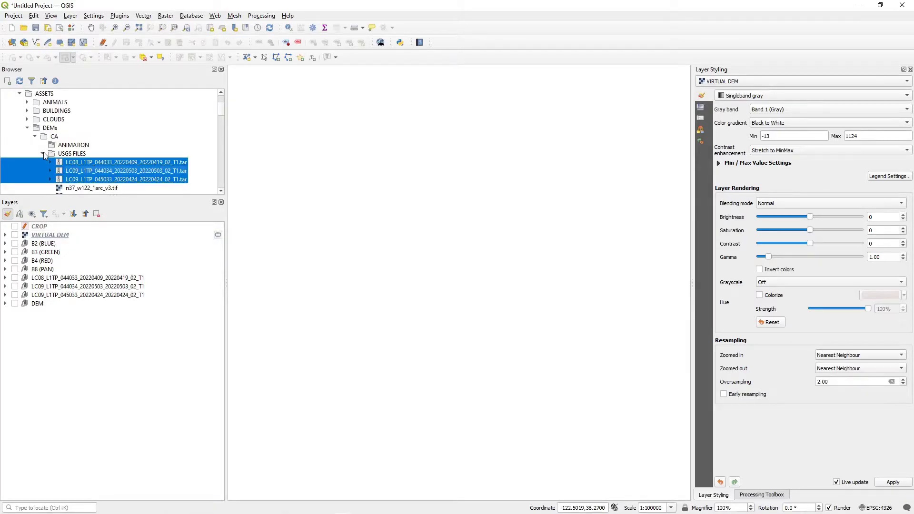
click(42, 154)
scroll(48, 157, down, 5)
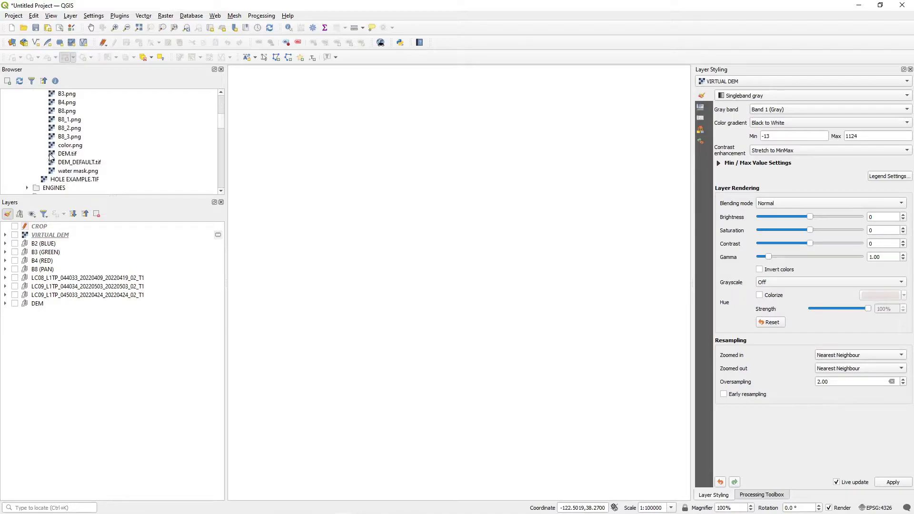
drag(59, 179, 473, 215)
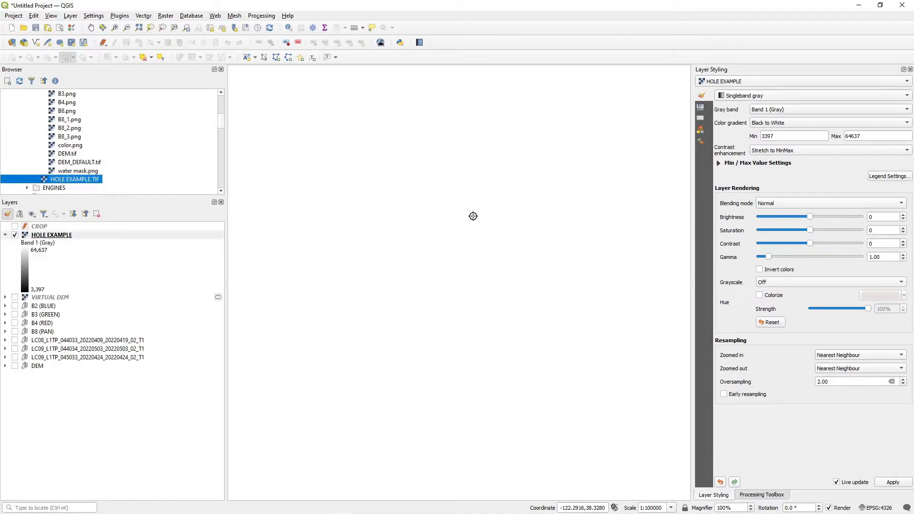
- Zoom to the HOLE EXAMPLE layer and examine its raster up close for holes around the river valley and mountain edge
right_click(40, 234)
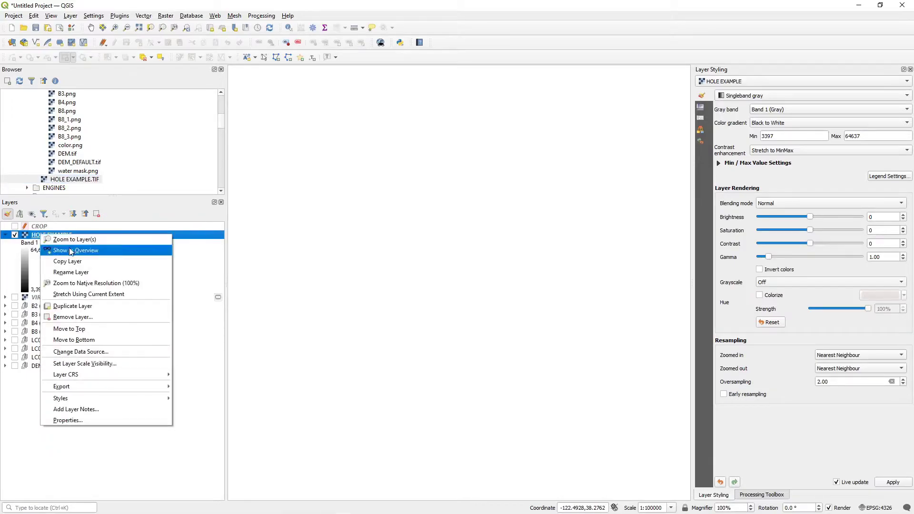
click(76, 240)
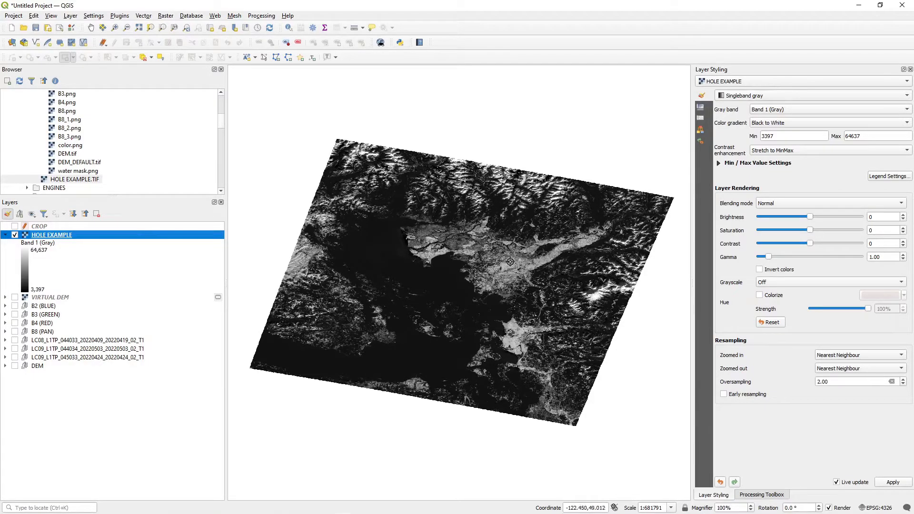
scroll(571, 248, up, 4)
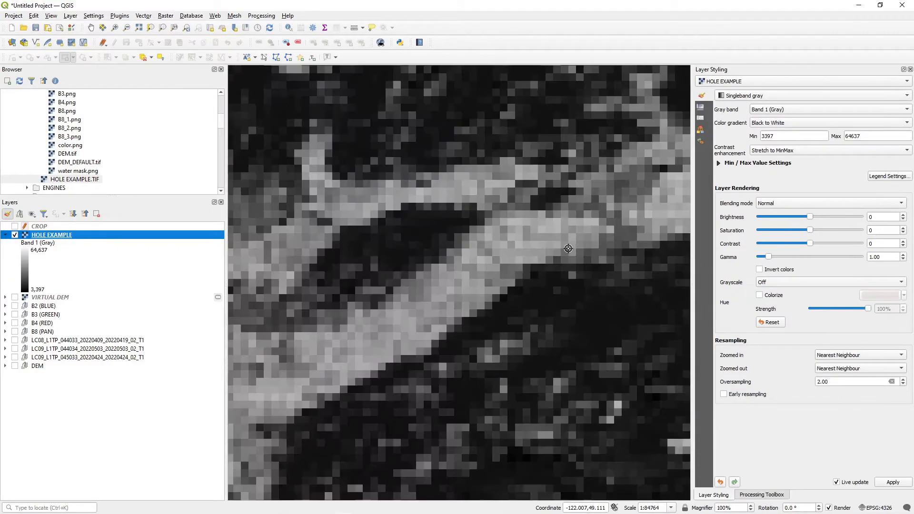
mouse_move(576, 145)
mouse_down()
mouse_move(563, 185)
mouse_move(579, 154)
mouse_up()
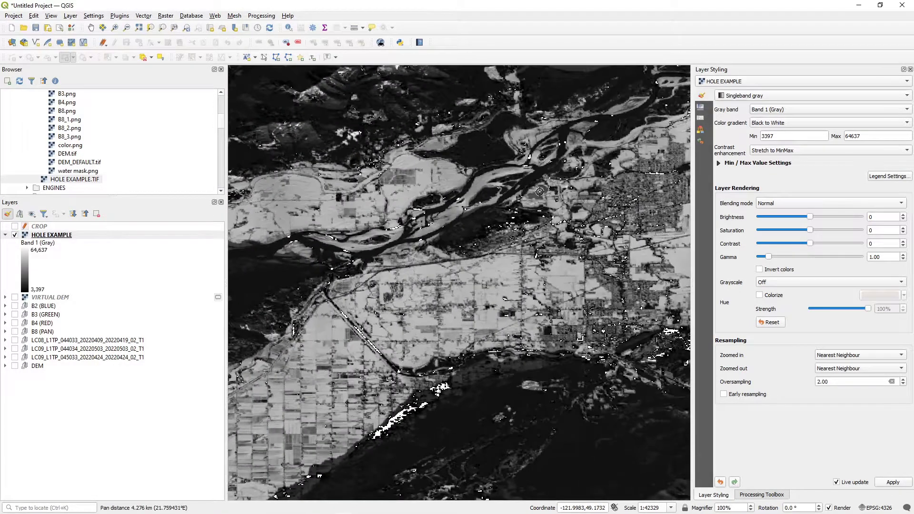
scroll(484, 274, up, 4)
scroll(484, 275, down, 1)
drag(485, 326, 428, 234)
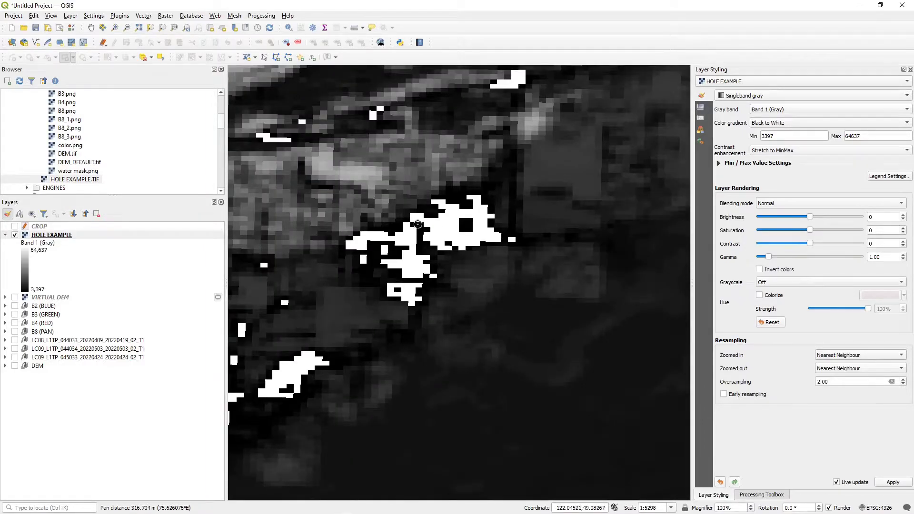
scroll(450, 242, down, 3)
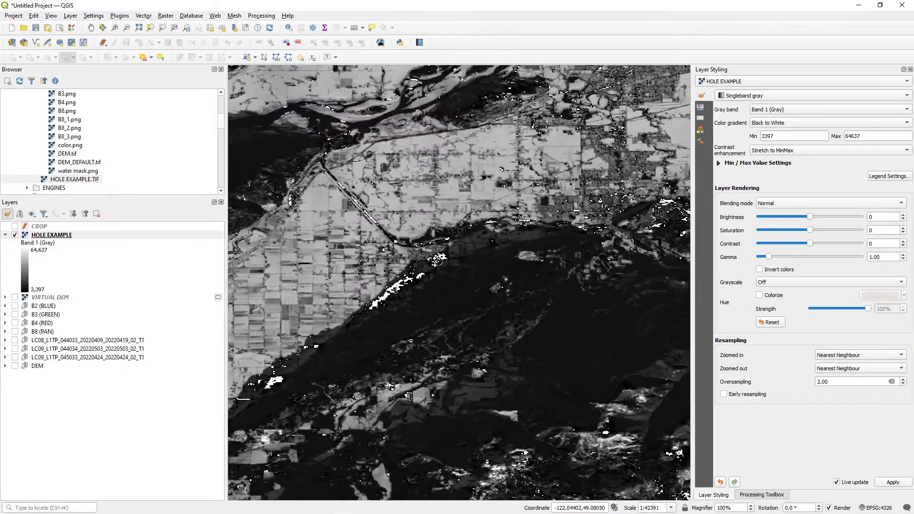
- Examine the white nodata holes across the HOLE EXAMPLE raster, in both the mountain and valley areas
drag(423, 280, 412, 299)
scroll(413, 299, down, 2)
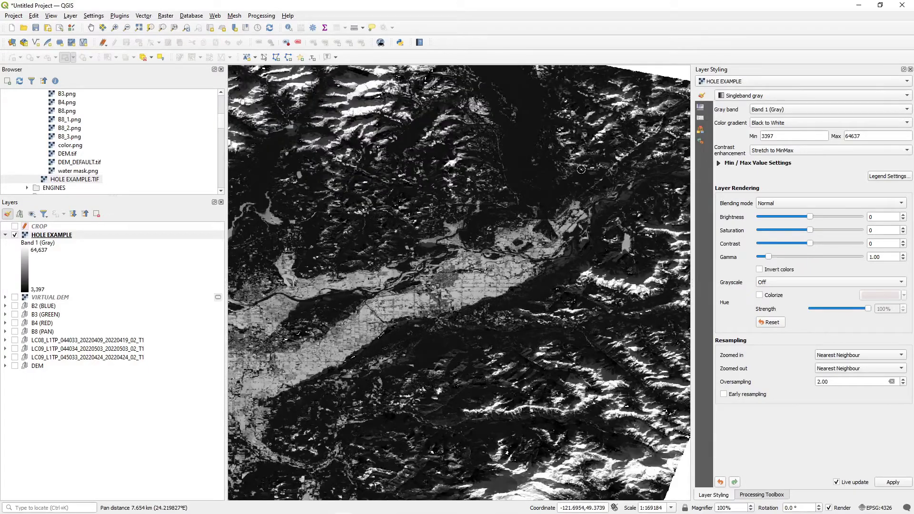
drag(557, 162, 440, 181)
scroll(421, 225, up, 3)
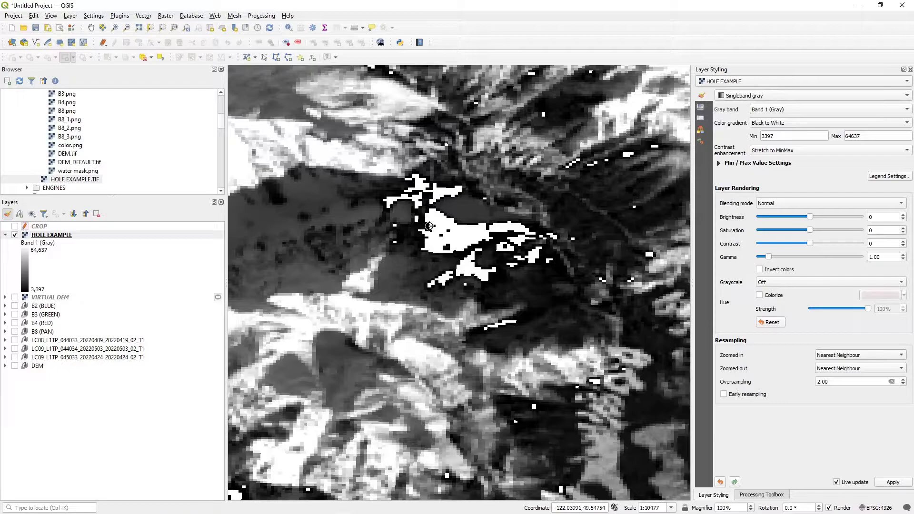
scroll(421, 224, up, 2)
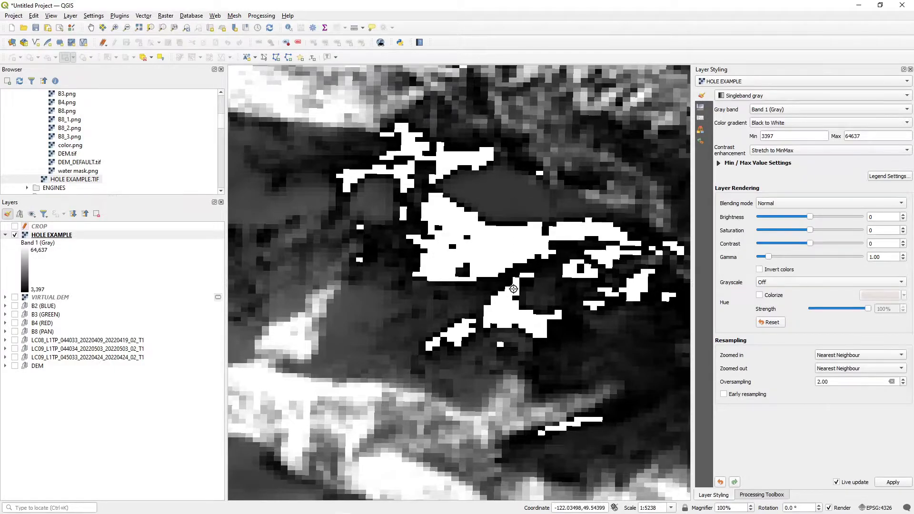
scroll(513, 289, up, 1)
scroll(513, 289, down, 3)
scroll(513, 289, down, 1)
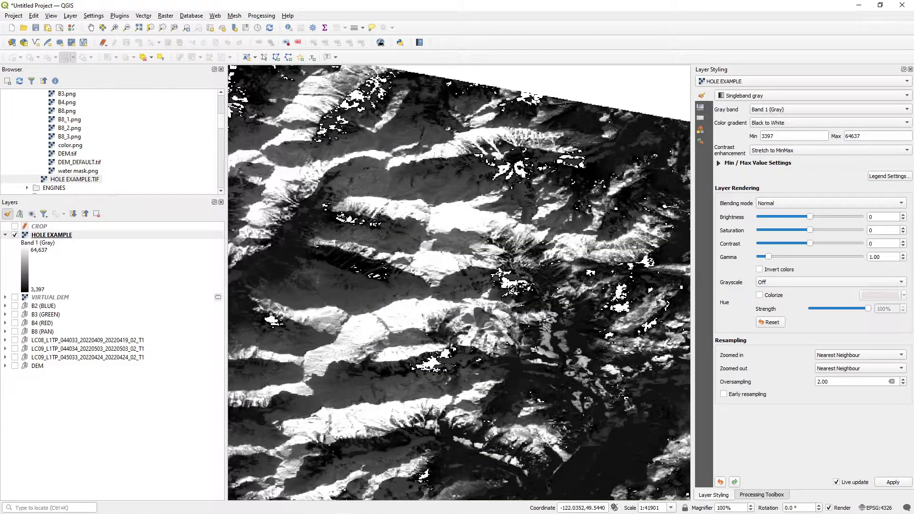
scroll(513, 289, down, 1)
drag(513, 289, 509, 185)
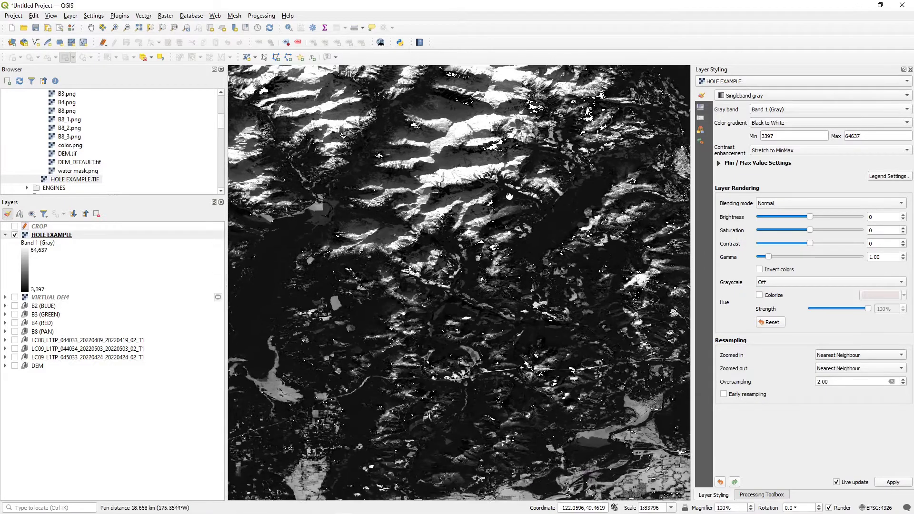
drag(333, 462, 421, 309)
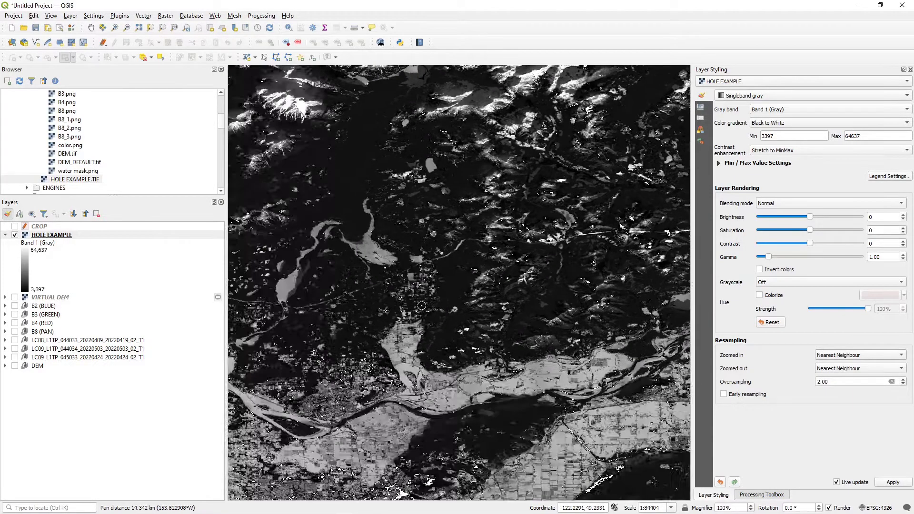
scroll(421, 309, up, 5)
scroll(421, 309, down, 1)
drag(518, 381, 549, 315)
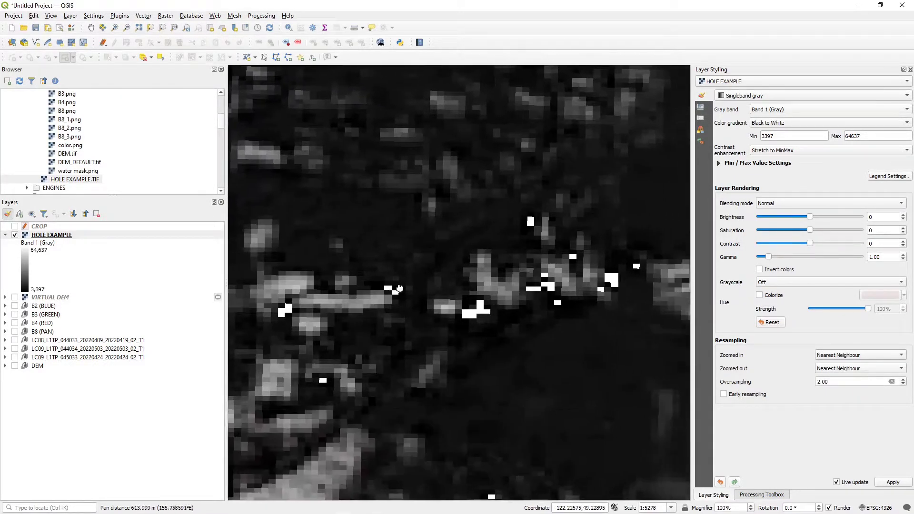
drag(488, 318, 405, 324)
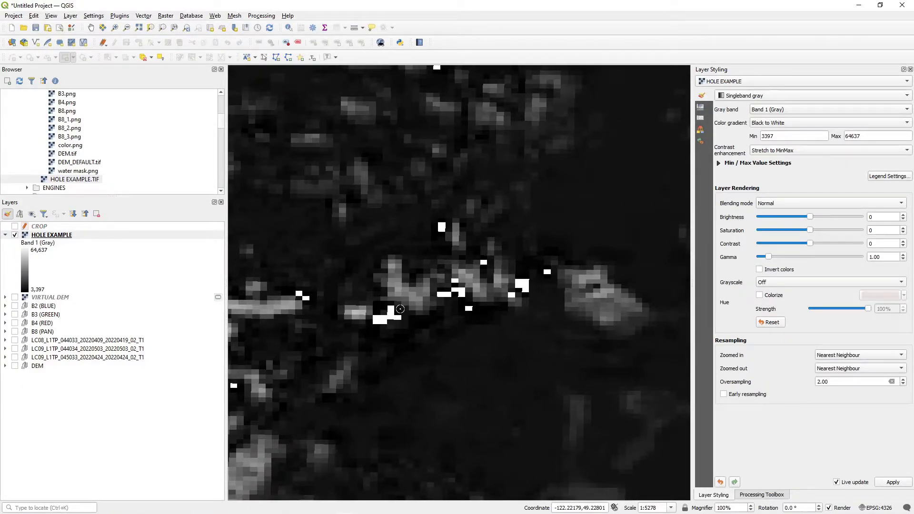
- Select the HOLE EXAMPLE layer, search the processing tools for NODATA, and open GDAL's Fill nodata tool
click(57, 236)
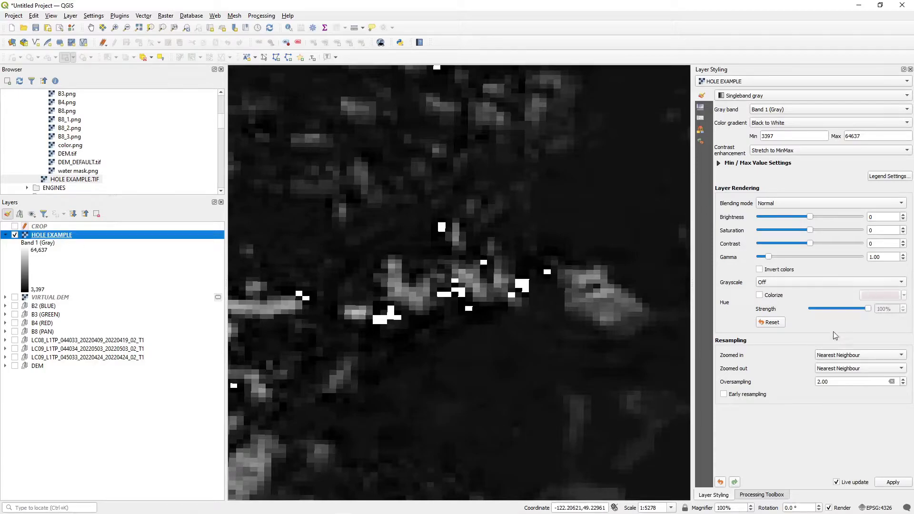
click(758, 495)
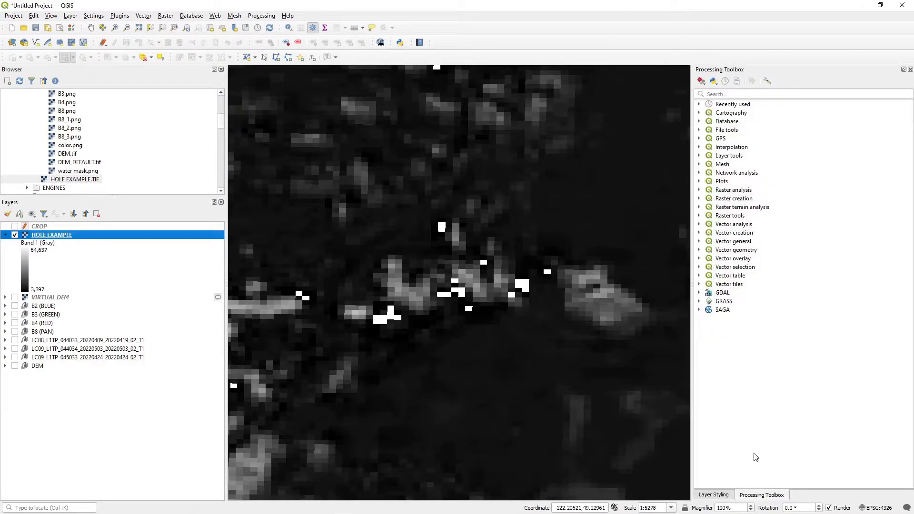
click(737, 95)
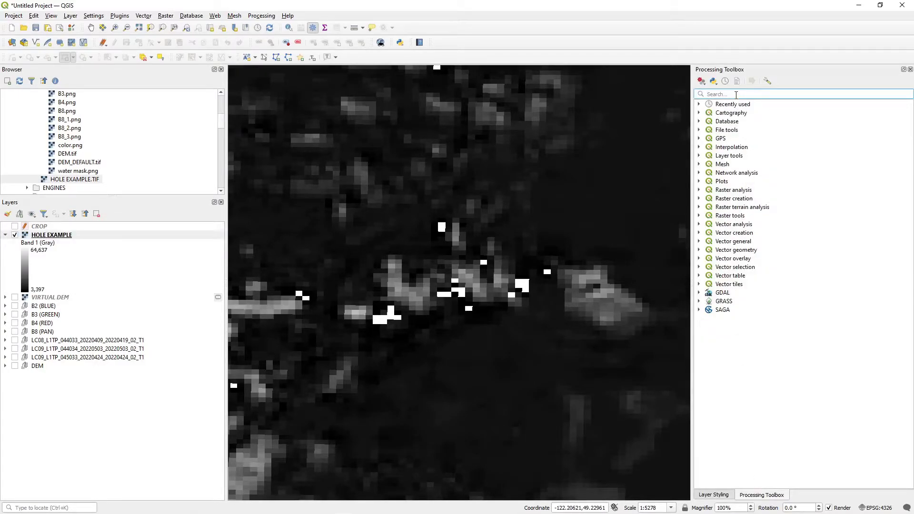
text(fill)
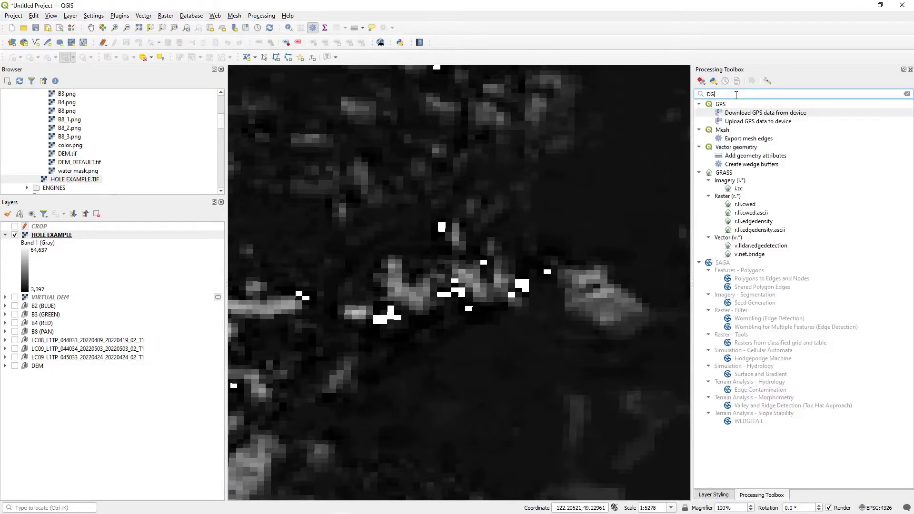
key(ctrl+a)
key(BackSpace)
text(GDAL)
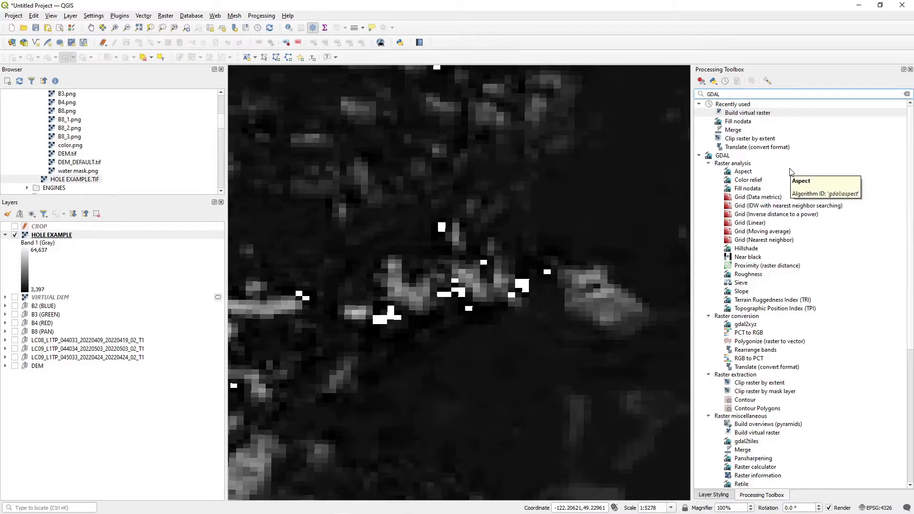
double_click(741, 95)
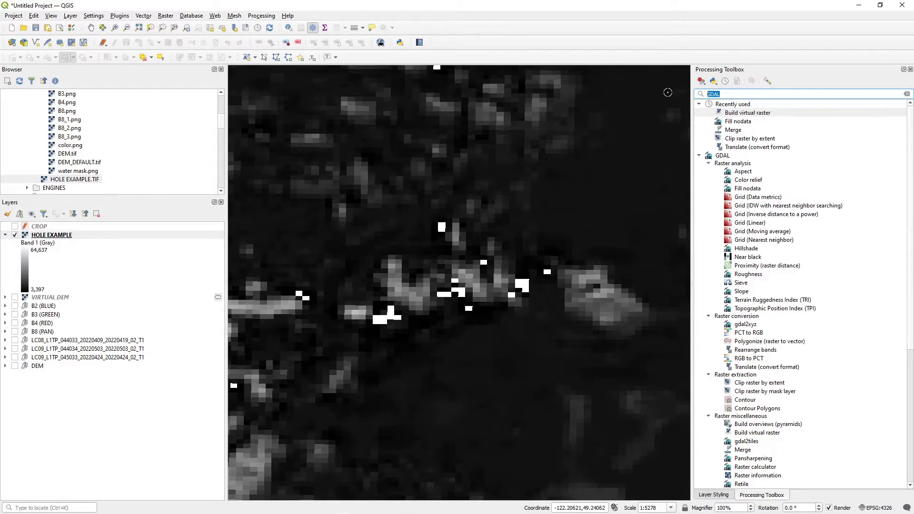
text(NODATA)
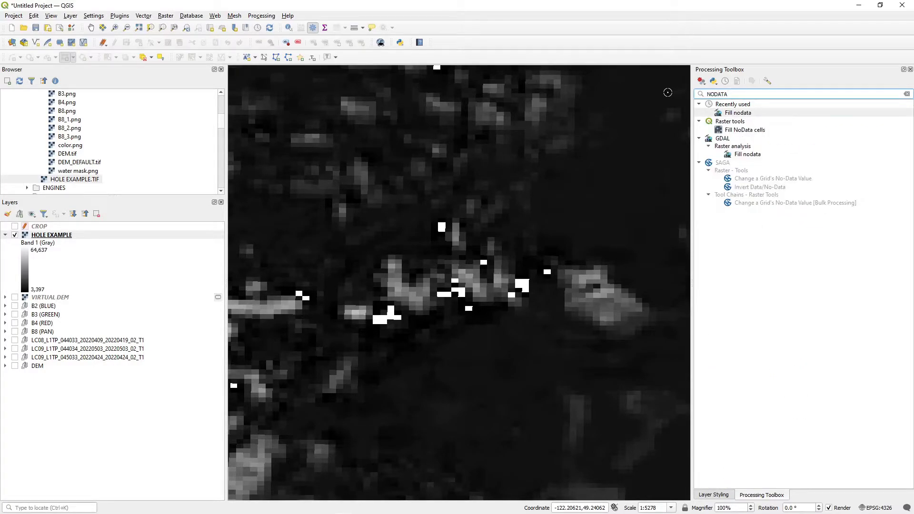
double_click(750, 157)
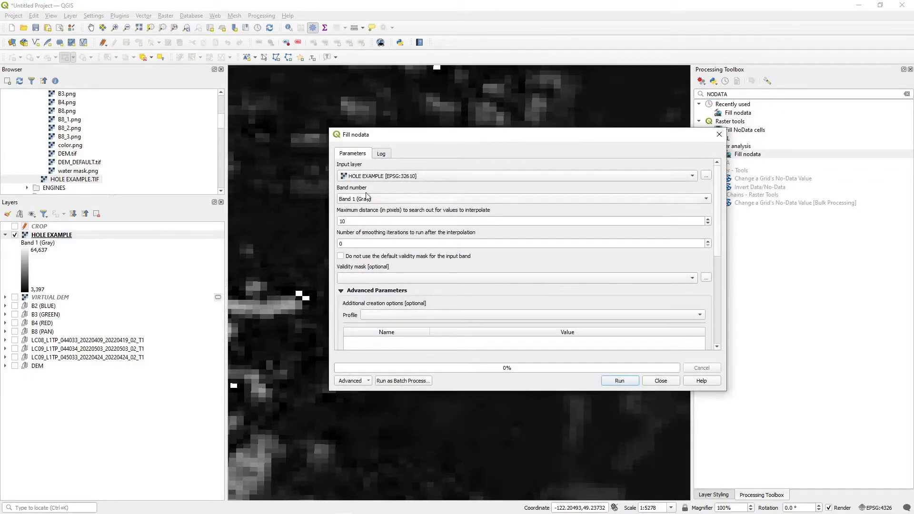
- Run Fill nodata on band 1 of HOLE EXAMPLE with a maximum search distance of 10 pixels and 0 smoothing iterations
drag(458, 140, 624, 33)
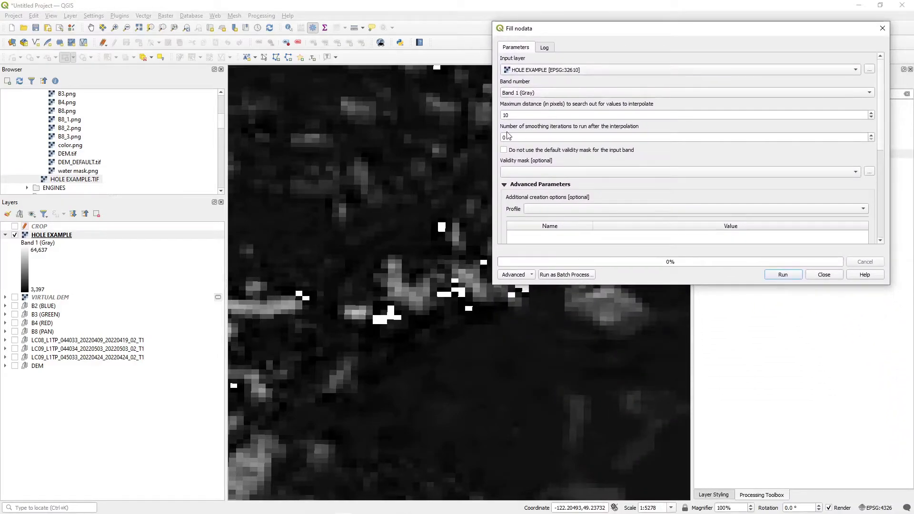
double_click(512, 116)
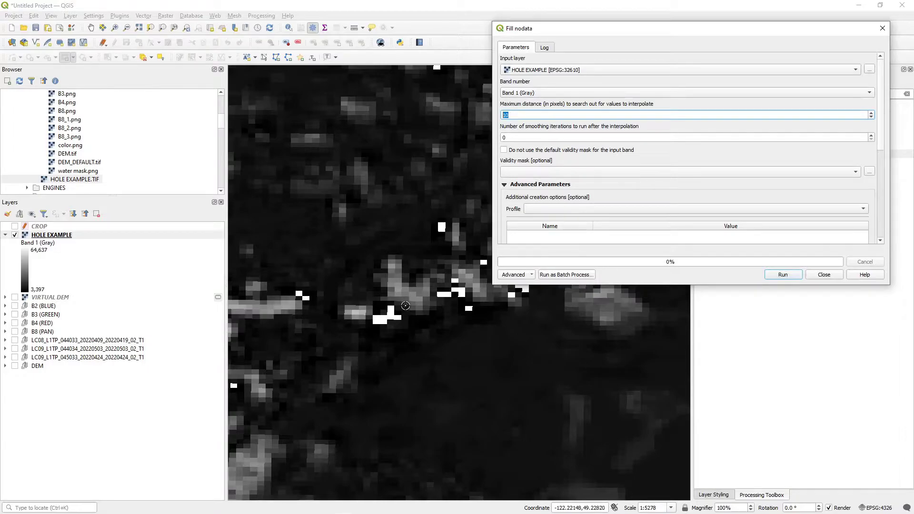
click(782, 275)
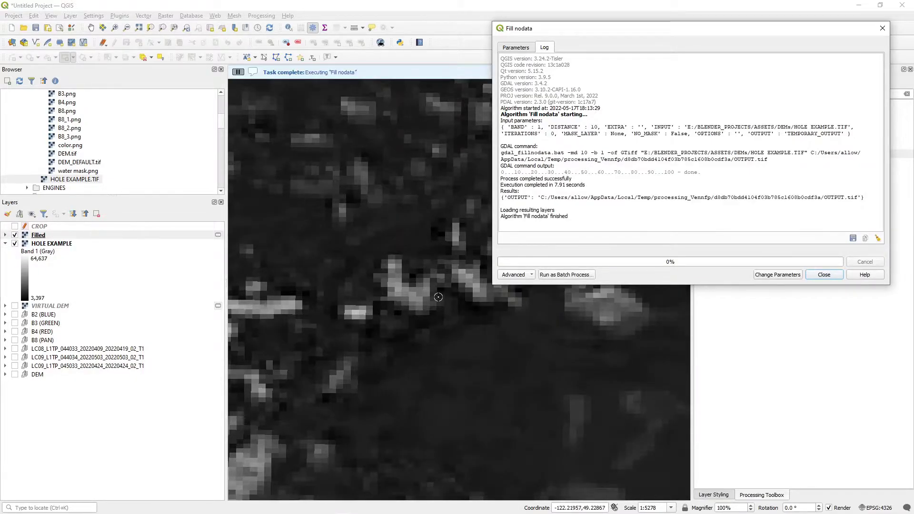
- Run Fill nodata on HOLE EXAMPLE again with a maximum search distance of 40 pixels, and close the tool
drag(471, 266, 344, 349)
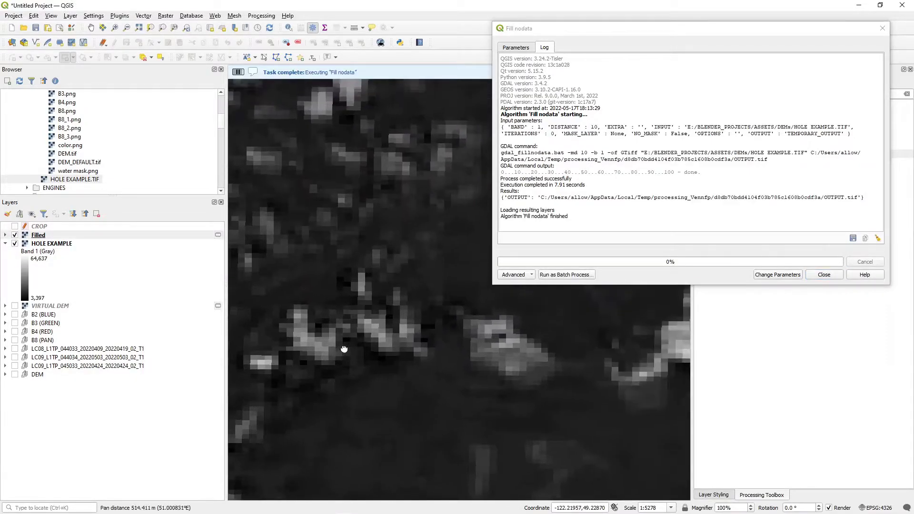
scroll(384, 337, down, 3)
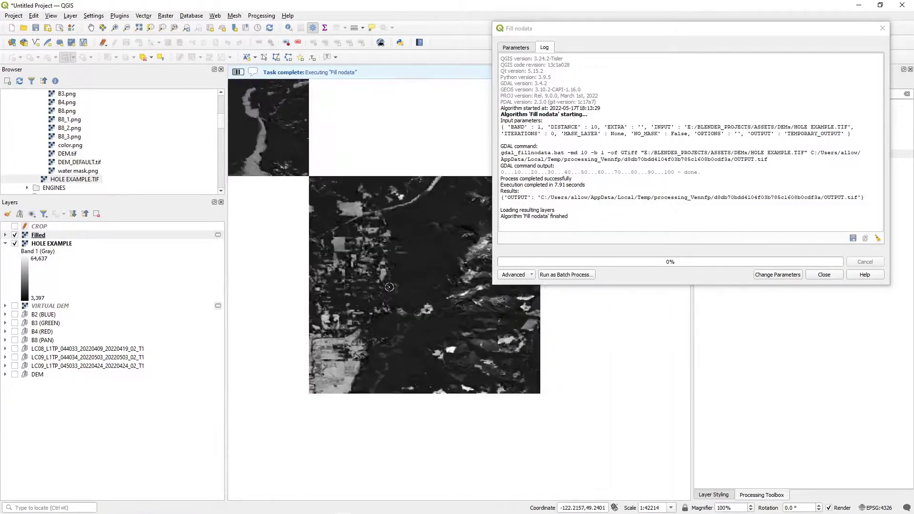
drag(389, 287, 393, 329)
scroll(335, 271, up, 2)
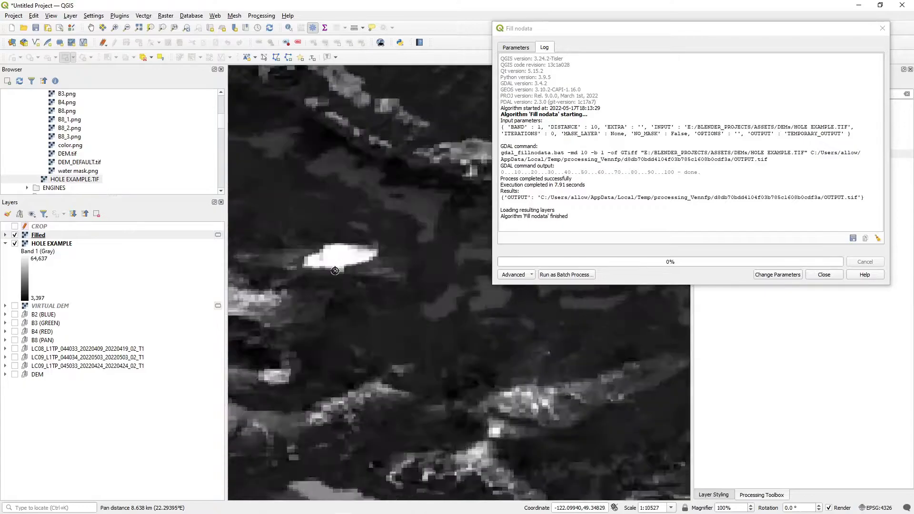
drag(333, 265, 396, 292)
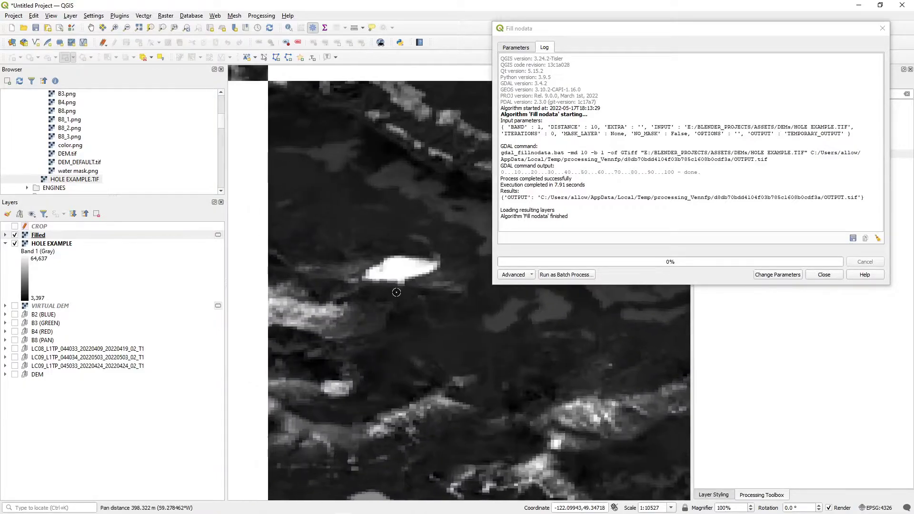
scroll(395, 293, down, 1)
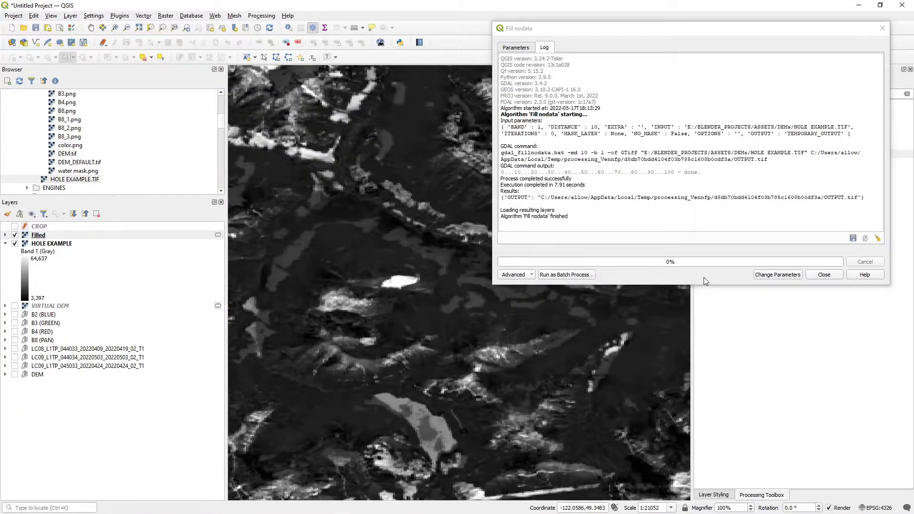
click(784, 275)
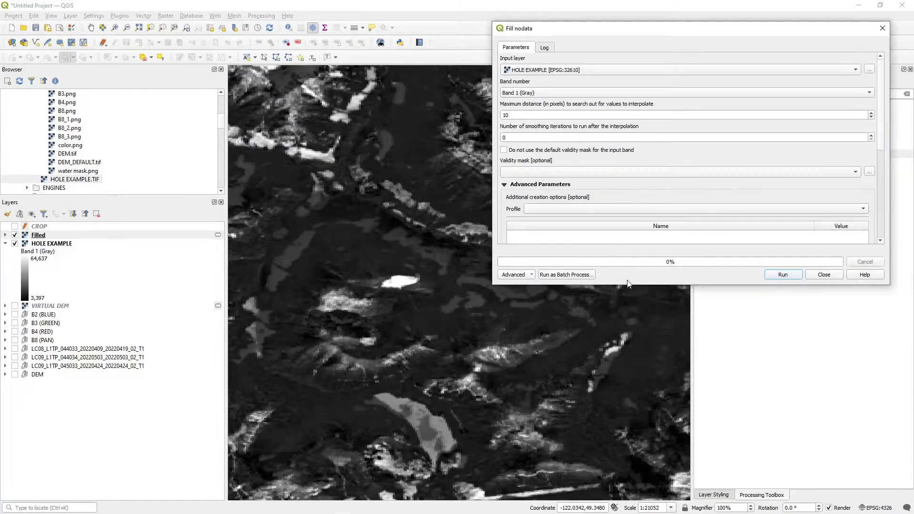
double_click(519, 116)
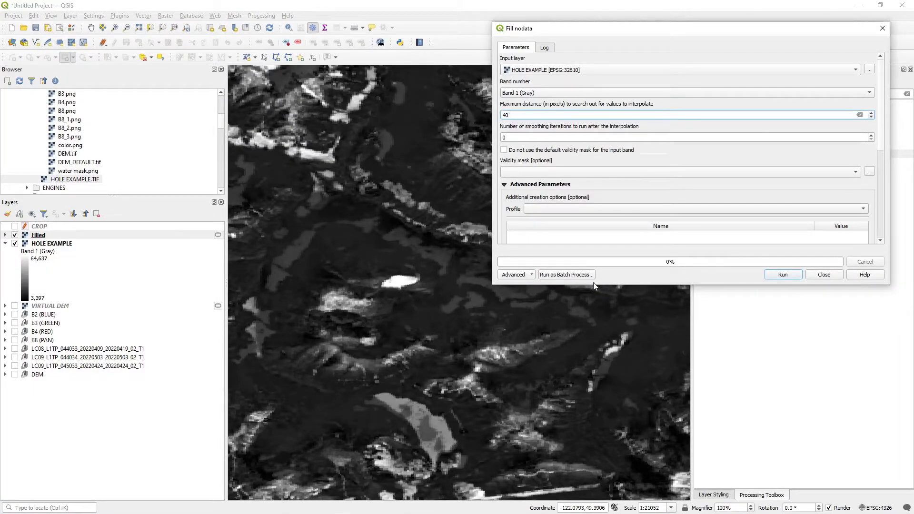
click(784, 275)
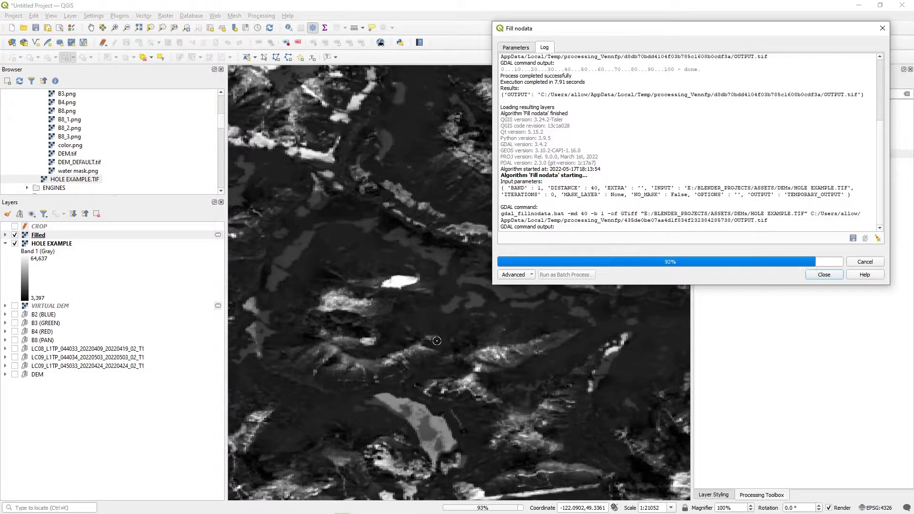
drag(415, 298, 447, 316)
scroll(315, 376, down, 1)
drag(316, 376, 430, 351)
click(882, 28)
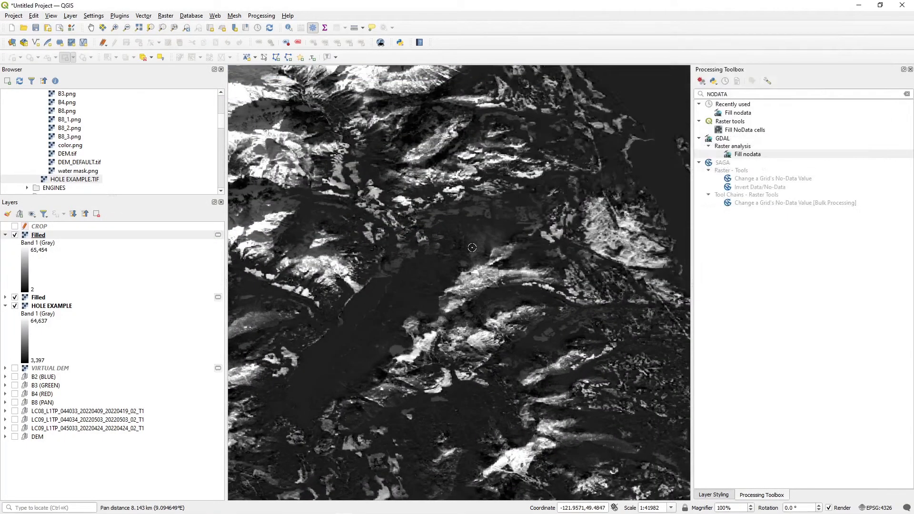
- Examine the new Filled raster for remaining holes in the mountains and valleys and along its outer edge
drag(507, 219, 535, 258)
scroll(423, 269, up, 1)
scroll(422, 271, down, 2)
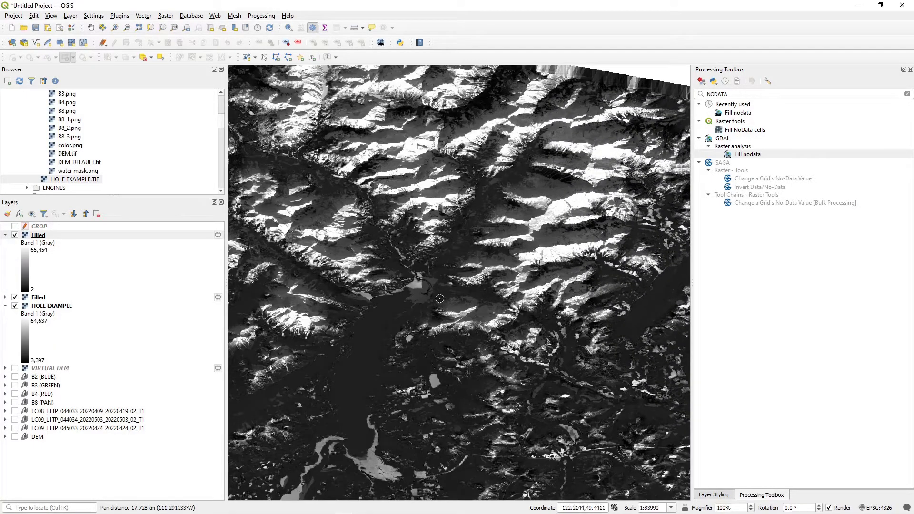
drag(439, 298, 480, 238)
drag(466, 295, 502, 208)
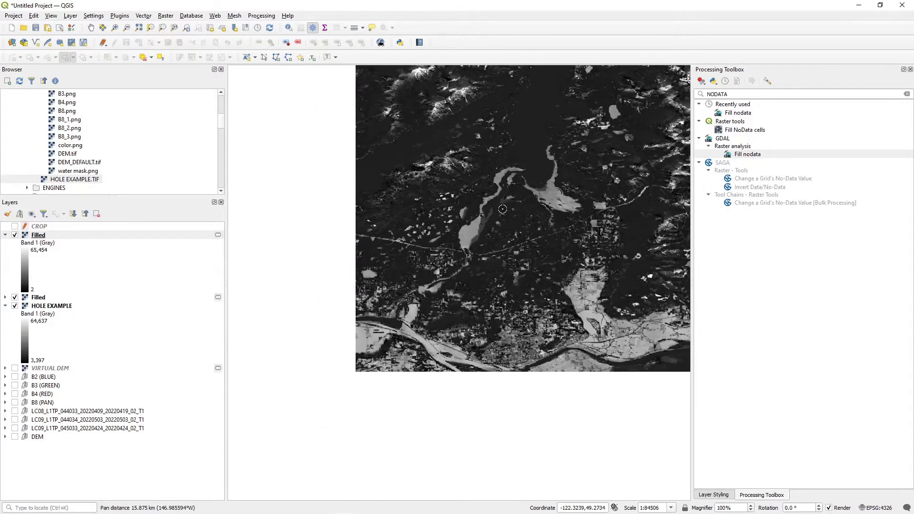
drag(434, 207, 465, 238)
scroll(465, 238, up, 2)
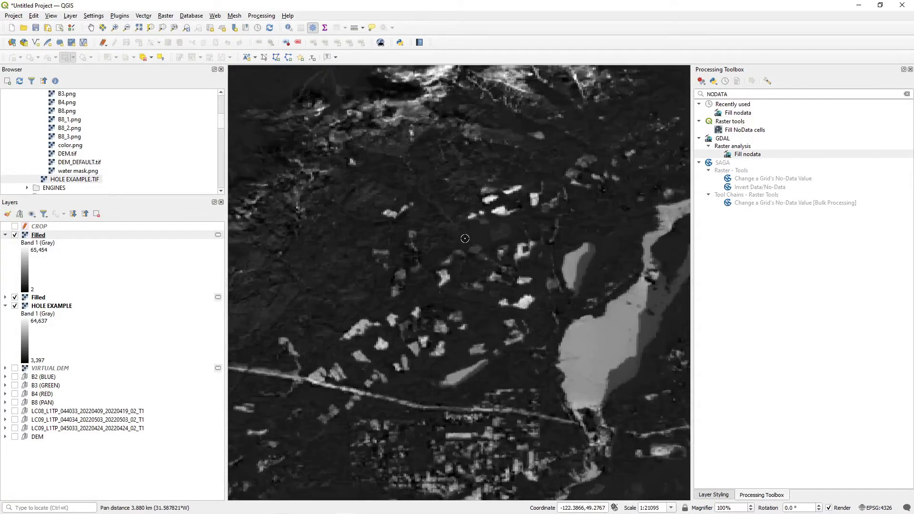
scroll(465, 238, down, 2)
drag(361, 119, 444, 323)
scroll(359, 286, up, 2)
scroll(452, 314, down, 3)
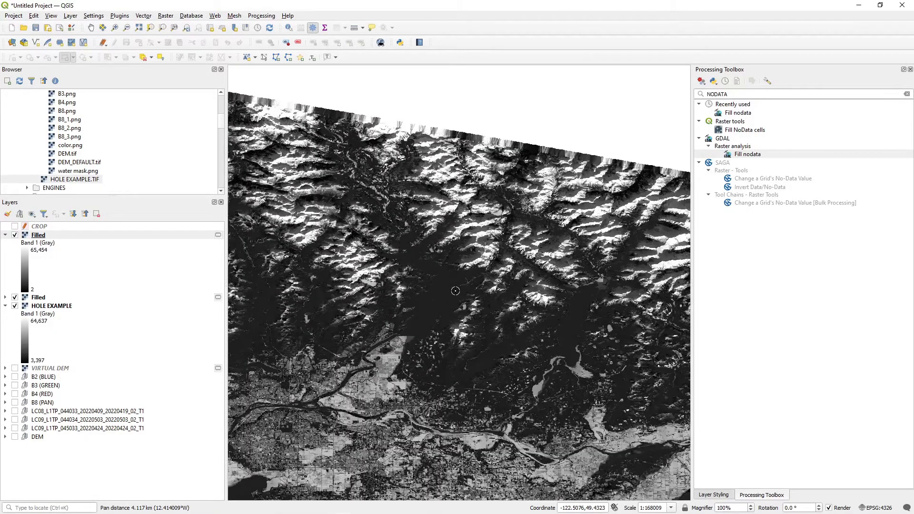
scroll(455, 290, down, 1)
drag(455, 291, 475, 204)
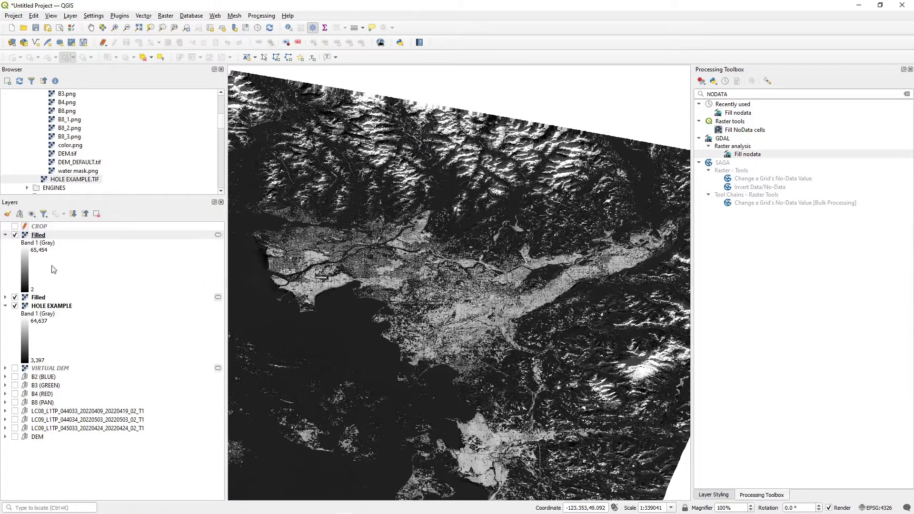
- Collapse the legends of the topmost Filled layer and the HOLE EXAMPLE layer
click(10, 236)
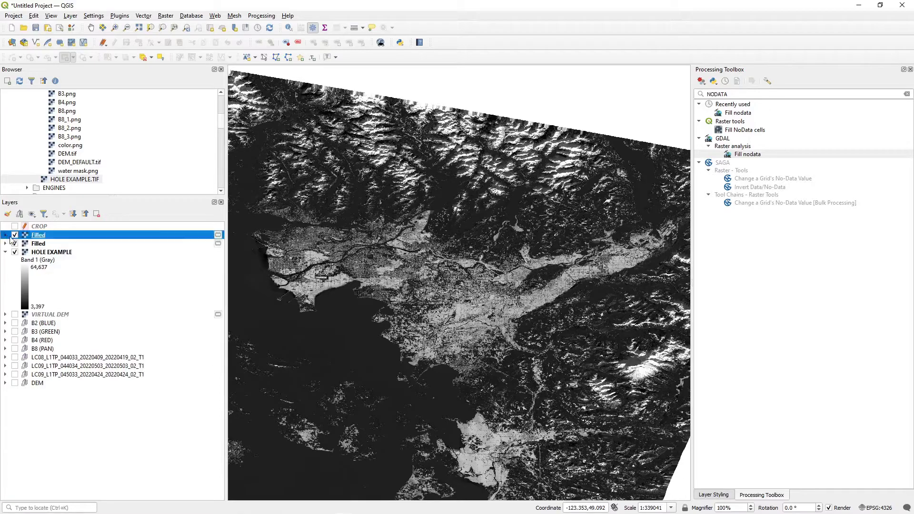
click(5, 252)
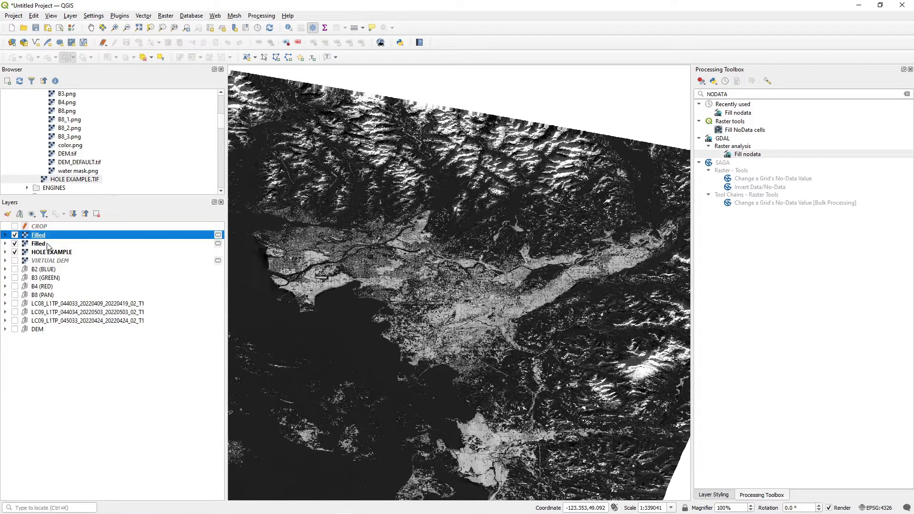
- Remove the two Filled layers and the HOLE EXAMPLE layer from the project
shift+click(46, 251)
right_click(51, 252)
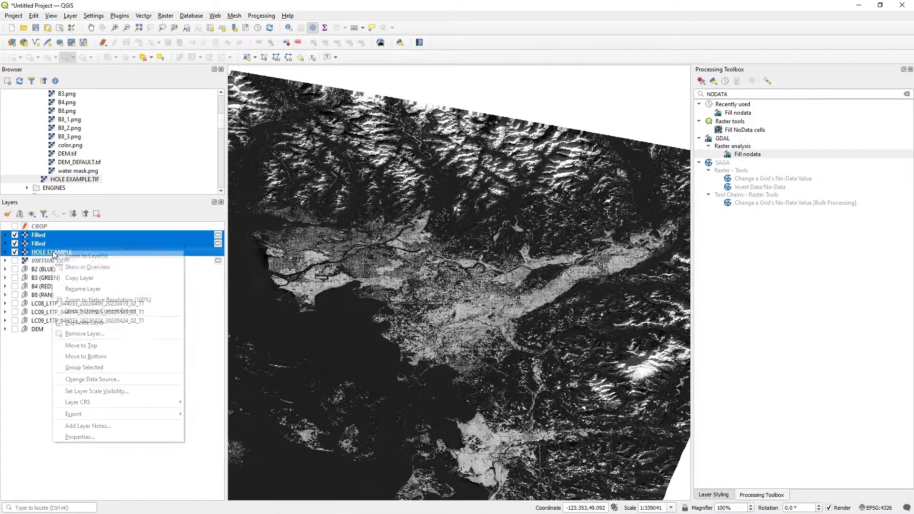
click(80, 334)
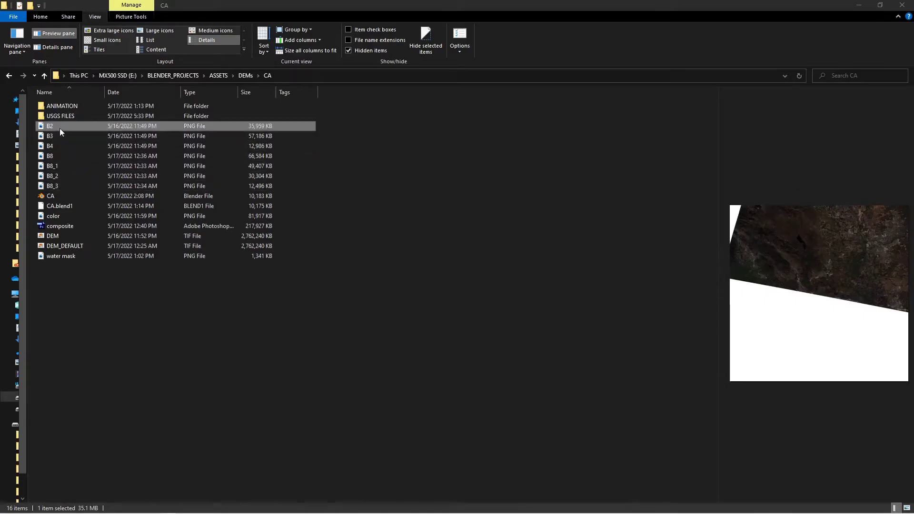
- Switch to the CA folder in File Explorer and examine the previews of the B2, B3, B4, B8_1, B8_2, B8_3 and DEM images
click(52, 126)
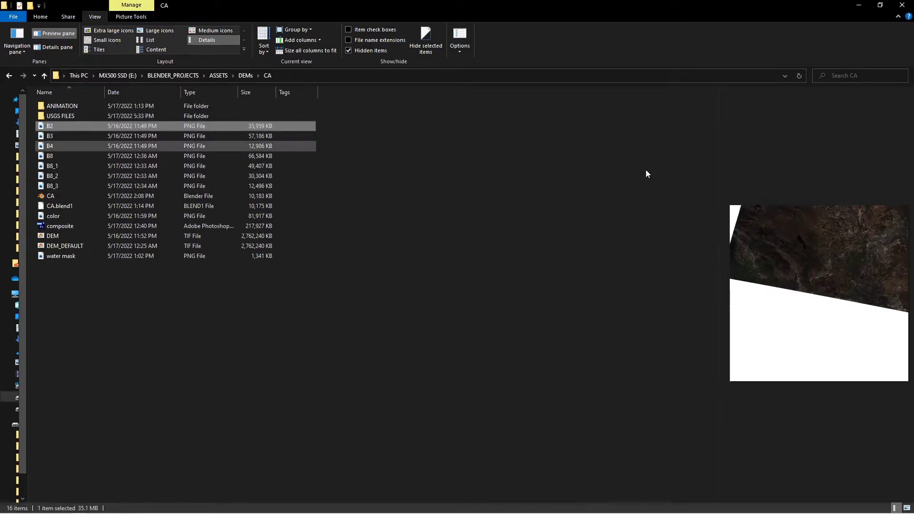
click(50, 136)
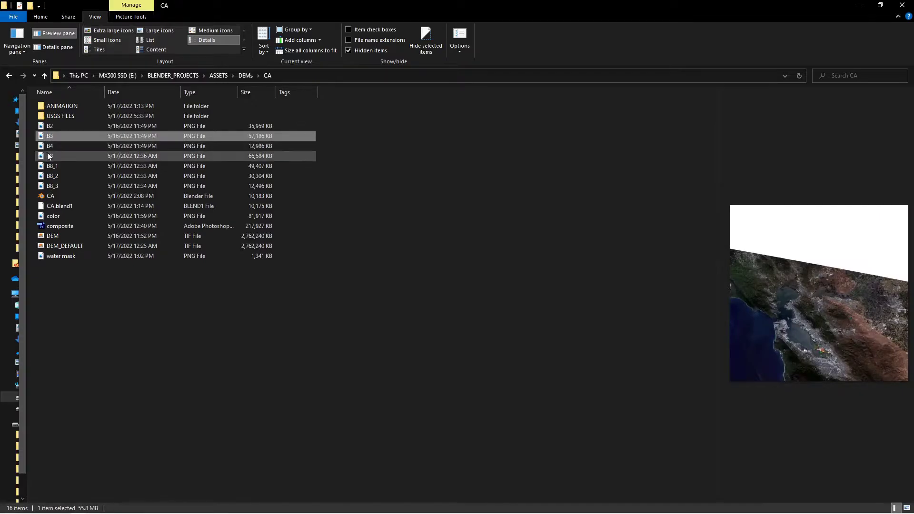
click(49, 148)
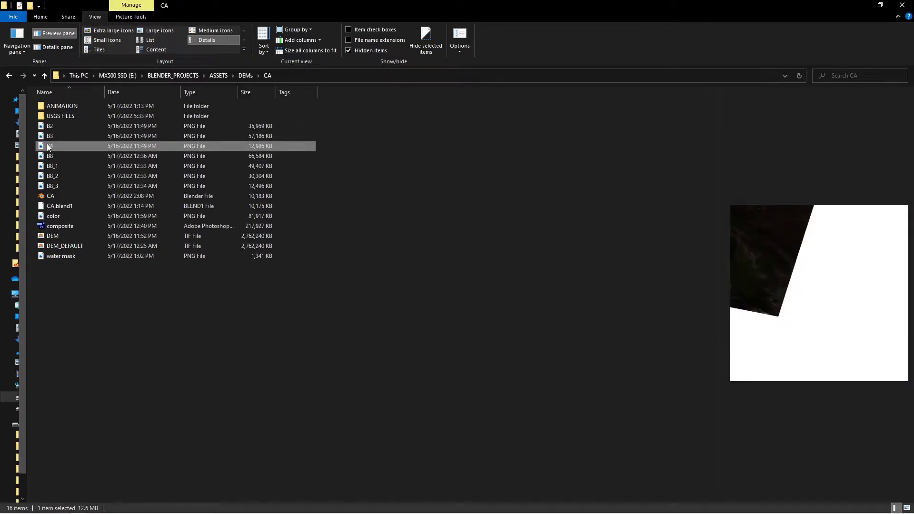
click(51, 166)
click(53, 176)
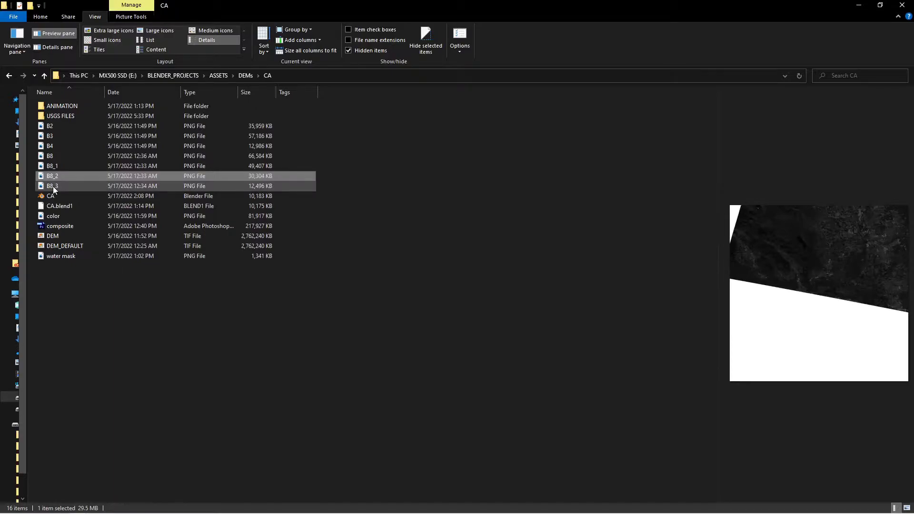
click(53, 186)
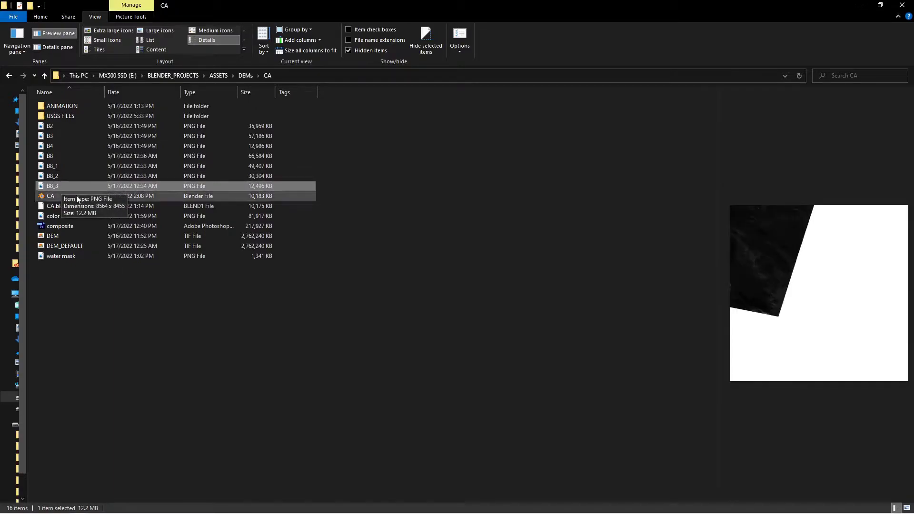
click(53, 235)
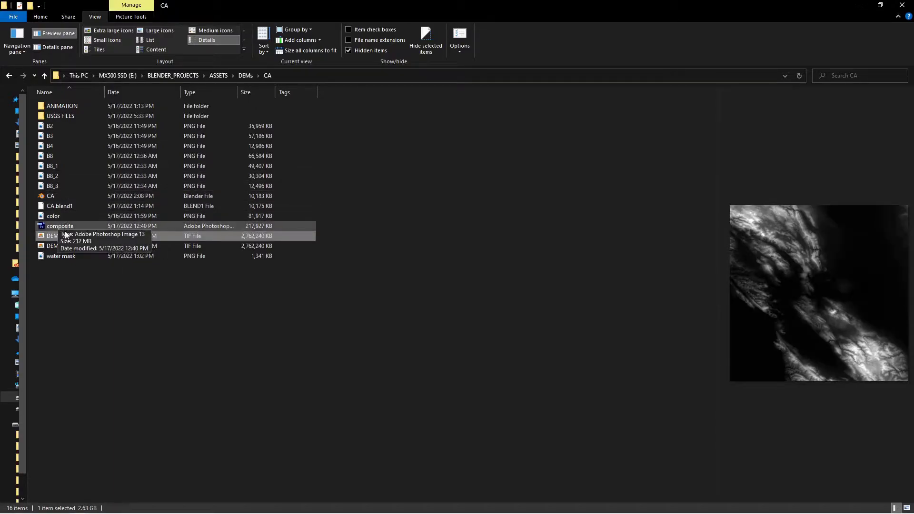
- Open the B2 image from the CA folder in Adobe Photoshop CS6
click(50, 125)
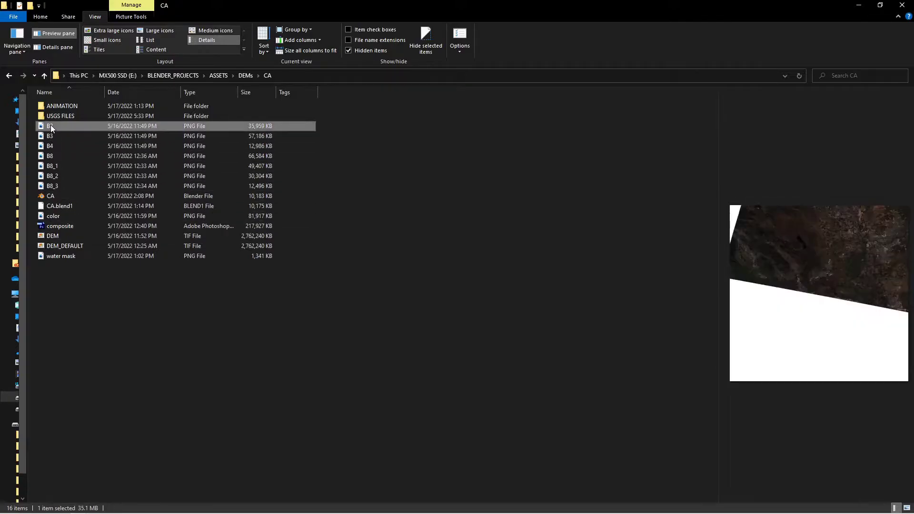
right_click(51, 124)
mouse_move(50, 302)
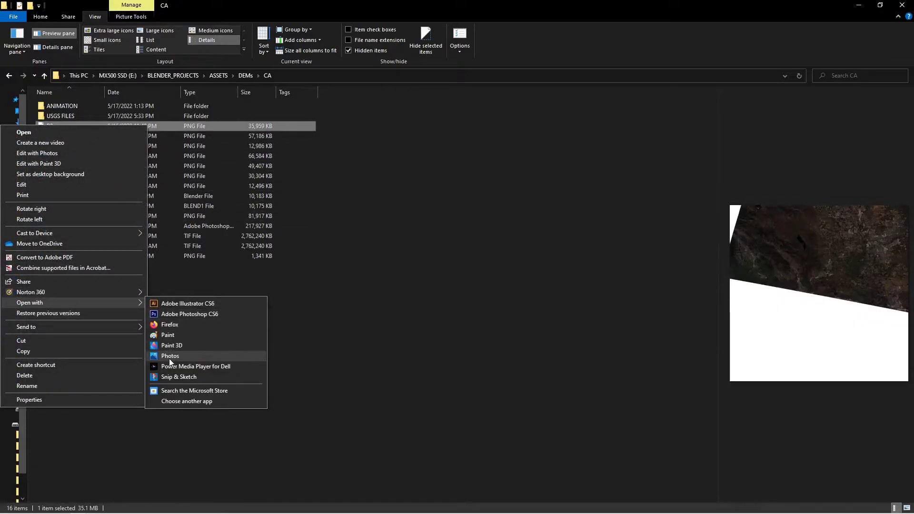
click(170, 314)
double_click(576, 4)
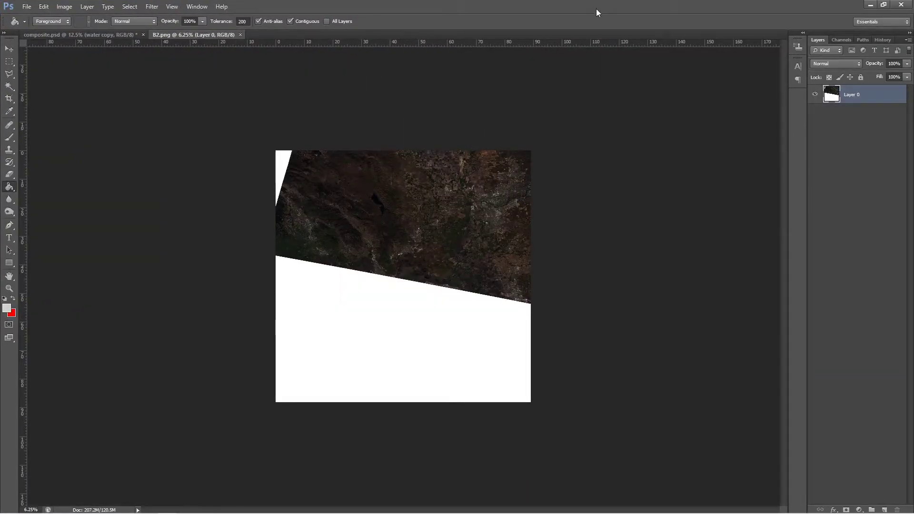
- Place the B3 and B4 images from the CA folder at 100% scale as layers in the B2.png document
drag(596, 8, 0, 147)
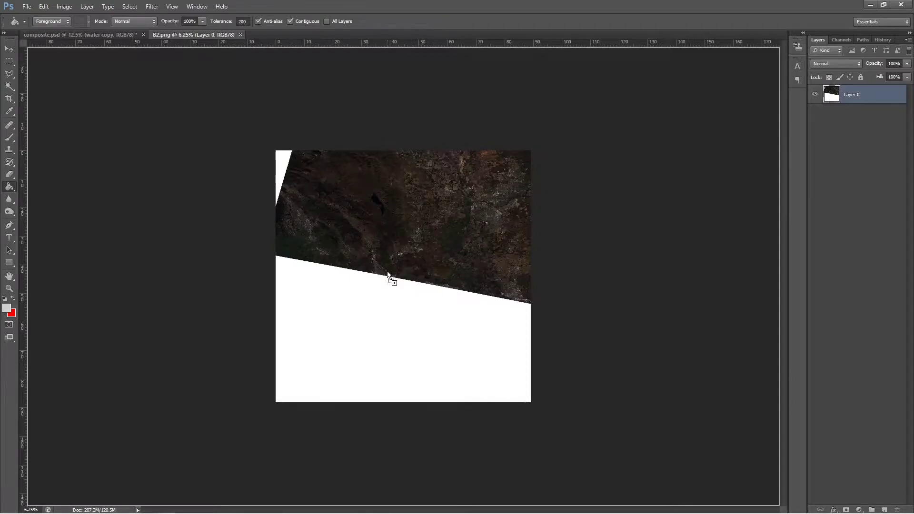
click(402, 264)
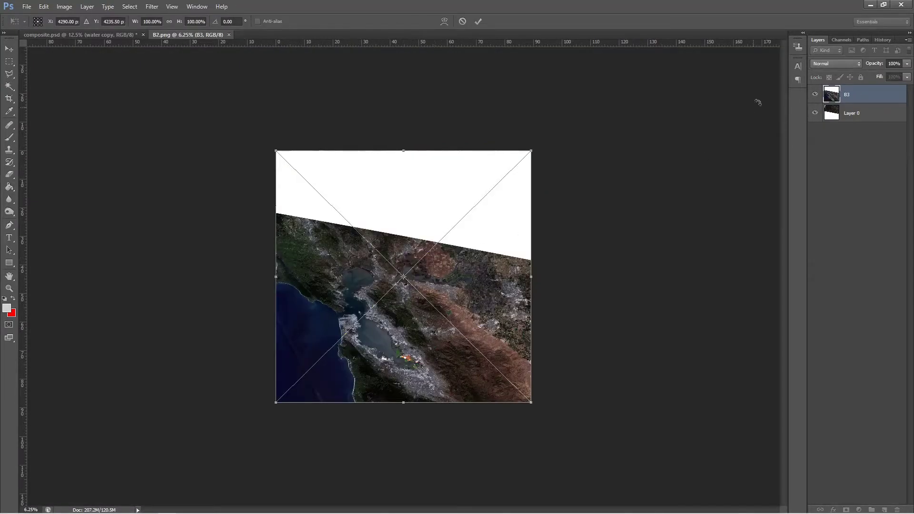
click(480, 21)
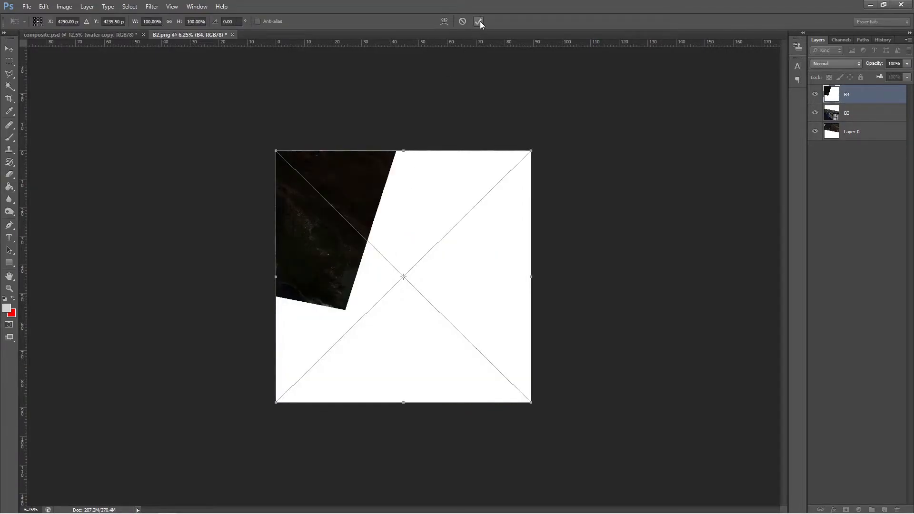
click(479, 21)
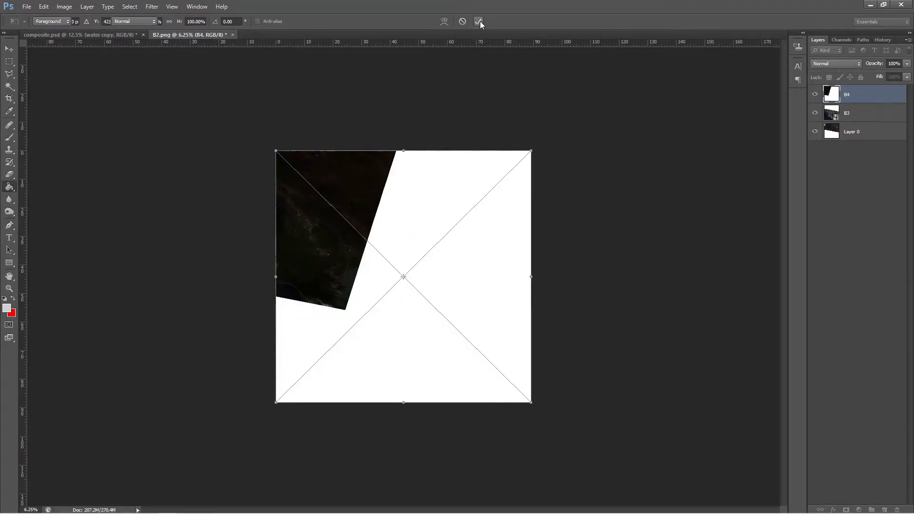
- Hide the B3 layer and Layer 0, and examine the imagery and white area of the B4 layer
click(9, 50)
click(815, 131)
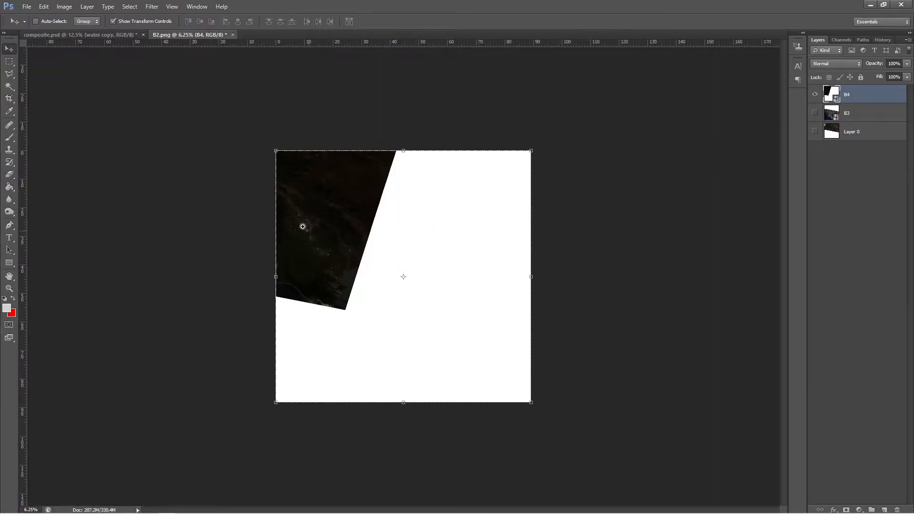
alt+scroll(301, 226, up, 2)
drag(306, 209, 356, 299)
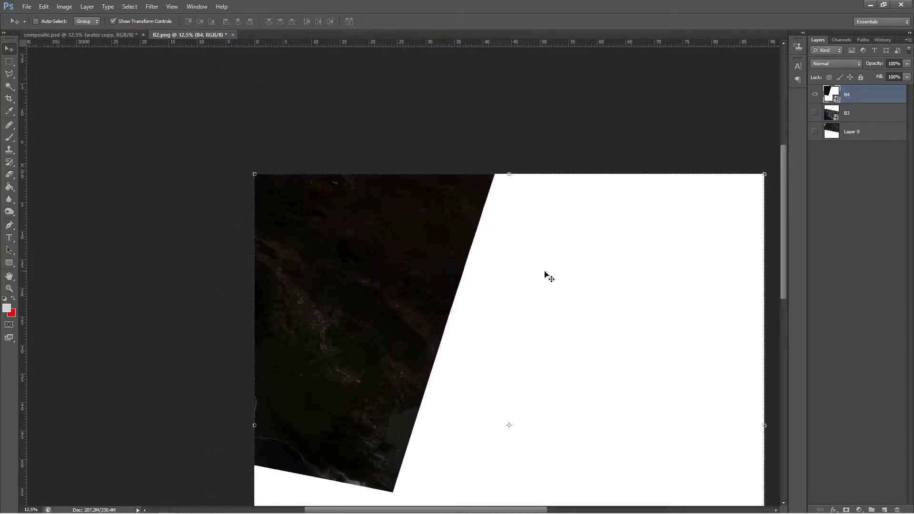
drag(551, 296, 433, 220)
alt+scroll(425, 222, down, 1)
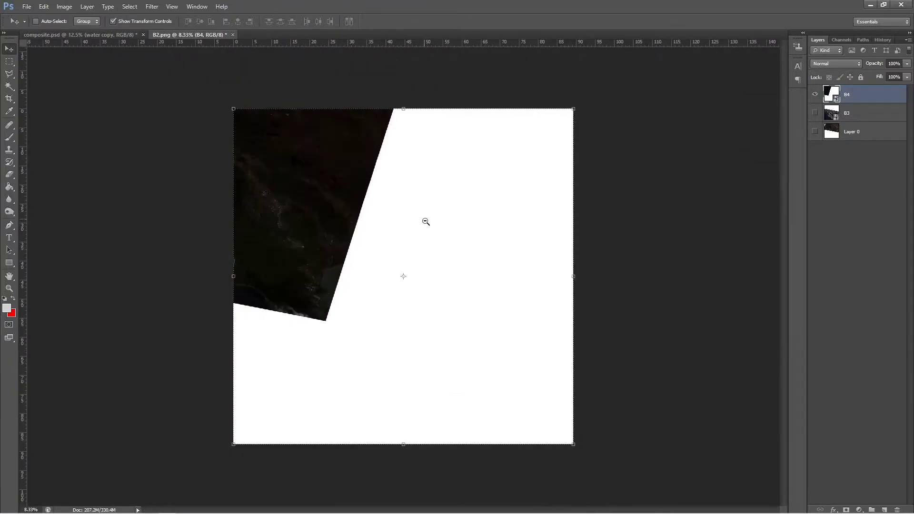
- Show only the B3 layer and examine its imagery and white area
click(814, 94)
click(814, 113)
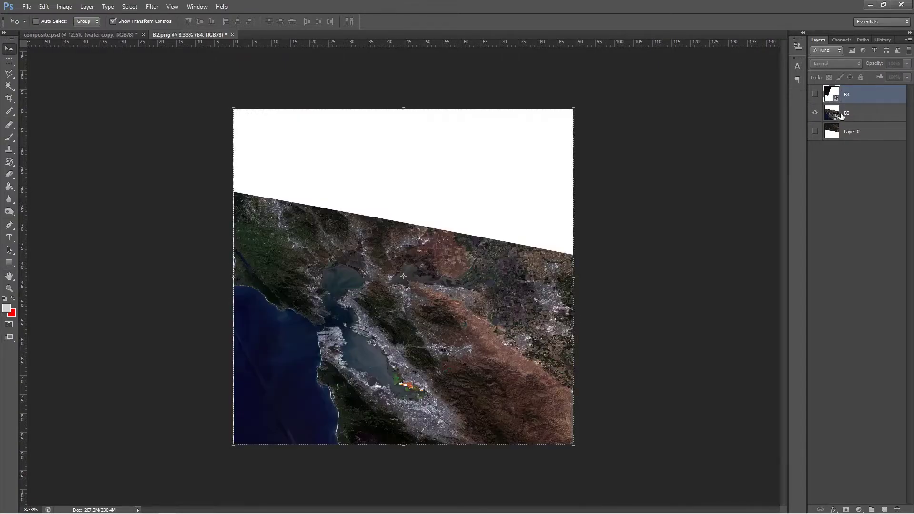
click(841, 114)
drag(350, 325, 347, 321)
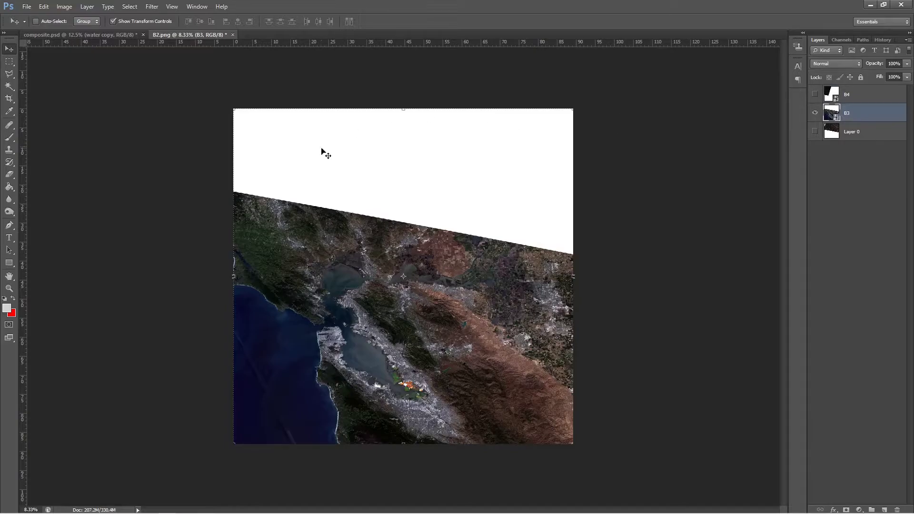
- Show only Layer 0 and delete both of its white areas using the Magic Wand, leaving nothing selected
click(814, 113)
click(814, 132)
click(839, 132)
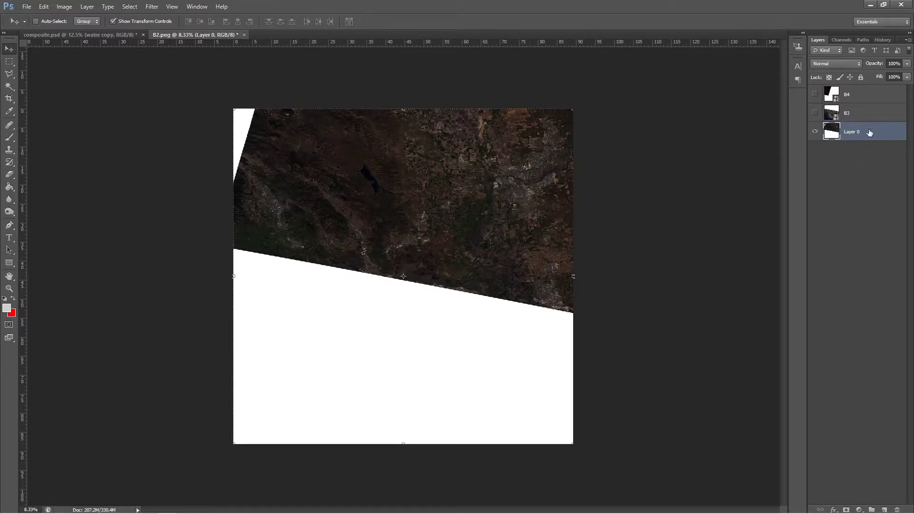
key(w)
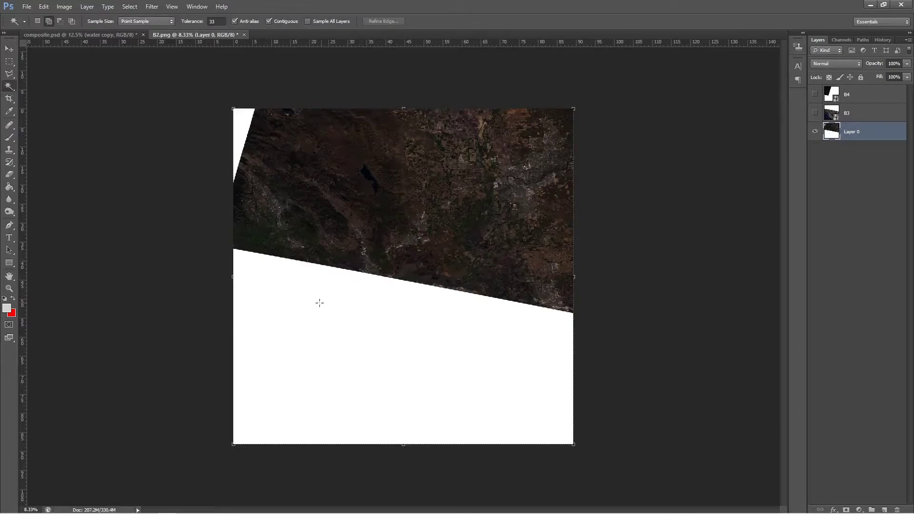
click(241, 125)
click(354, 302)
key(Delete)
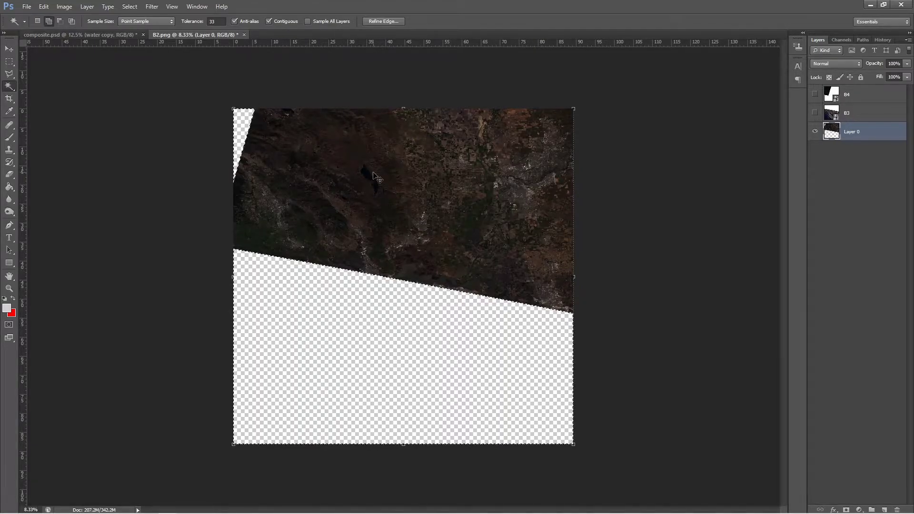
key(ctrl+d)
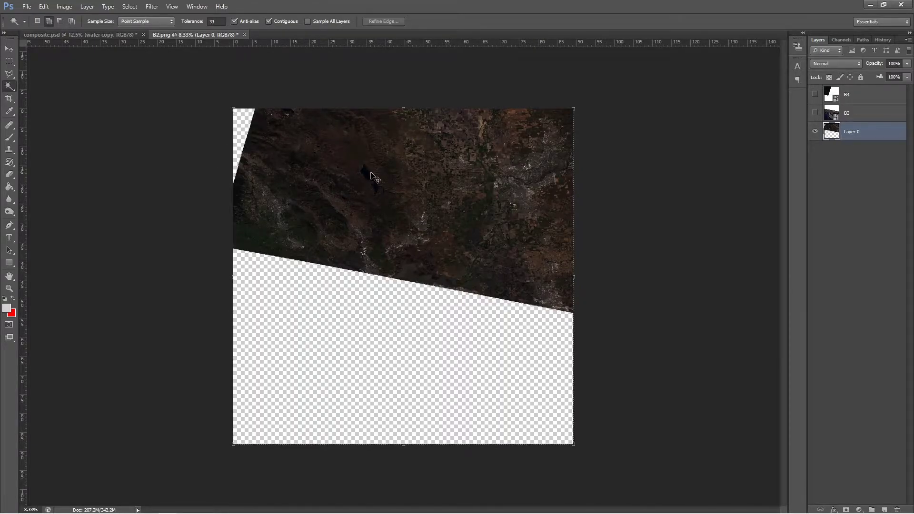
- Show the B3 layer, rasterize it, and delete its white area using the Magic Wand
click(814, 112)
right_click(853, 116)
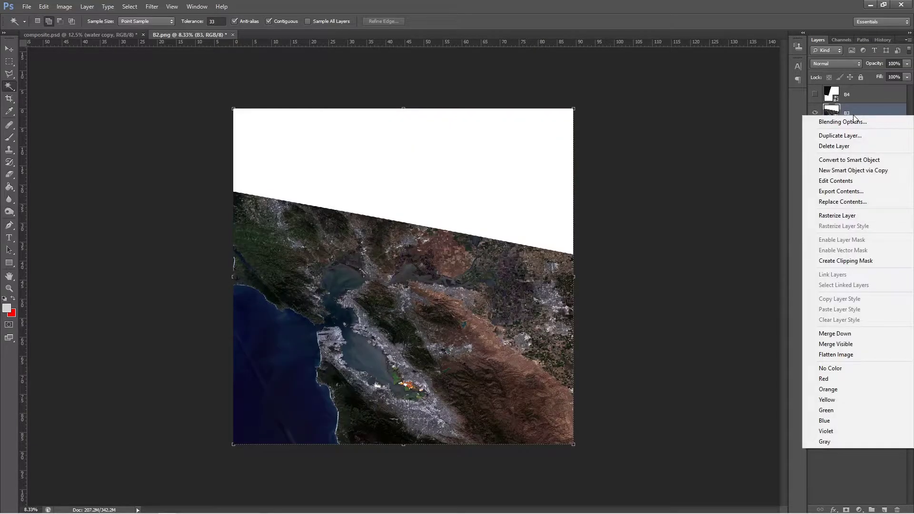
click(845, 216)
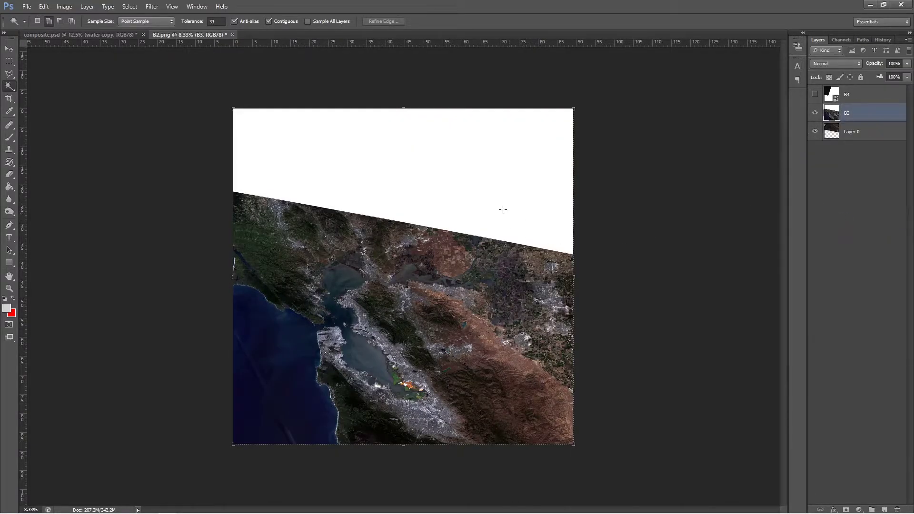
click(490, 195)
key(Delete)
key(ctrl+d)
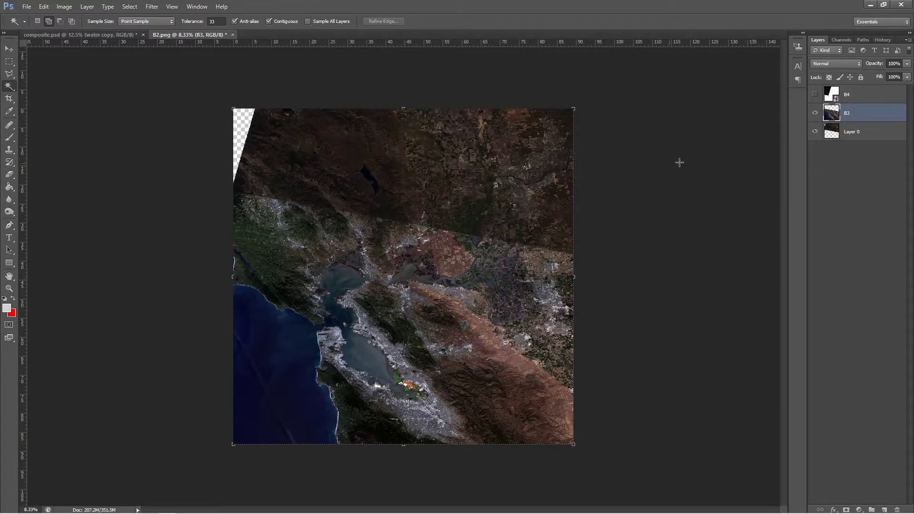
- Show the B4 layer, rasterize it, and delete the white area around its imagery
click(815, 94)
click(847, 94)
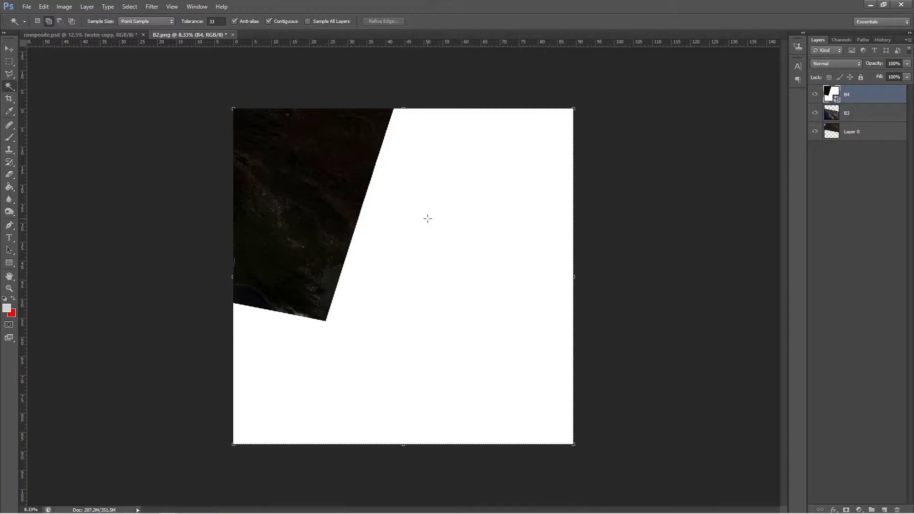
click(535, 169)
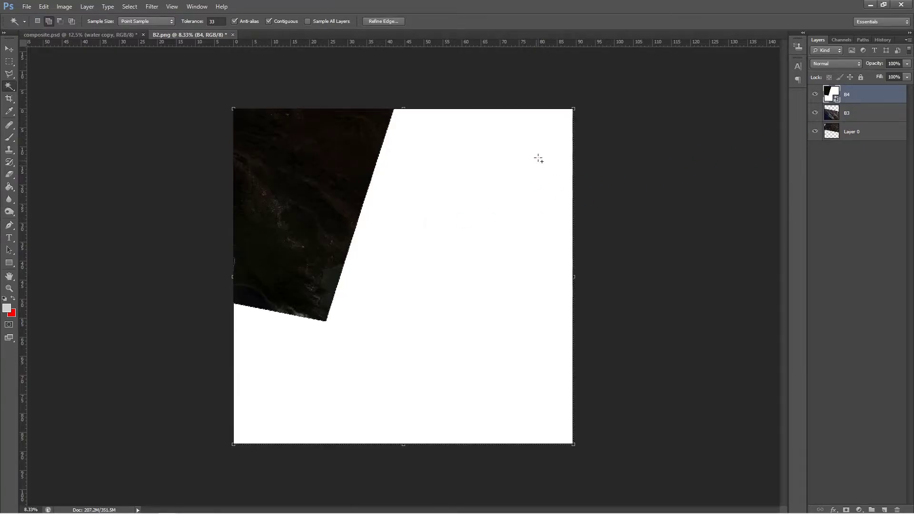
right_click(852, 95)
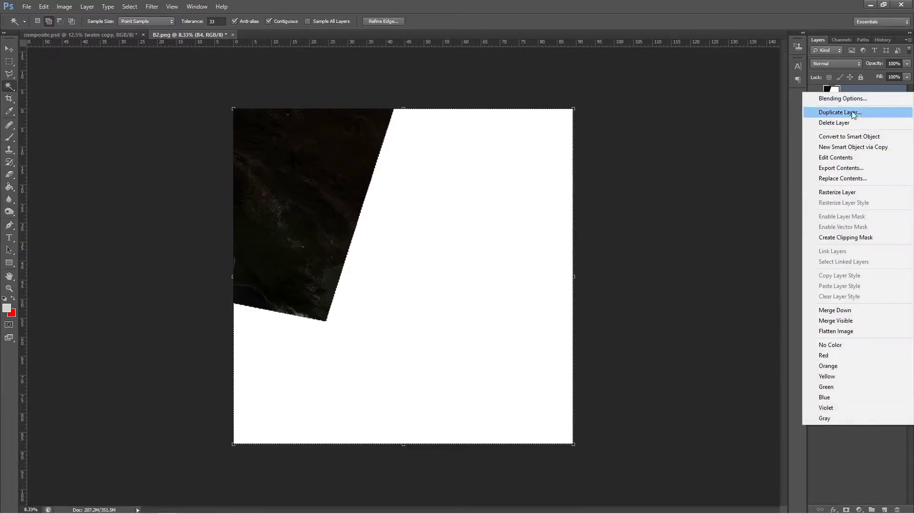
click(845, 192)
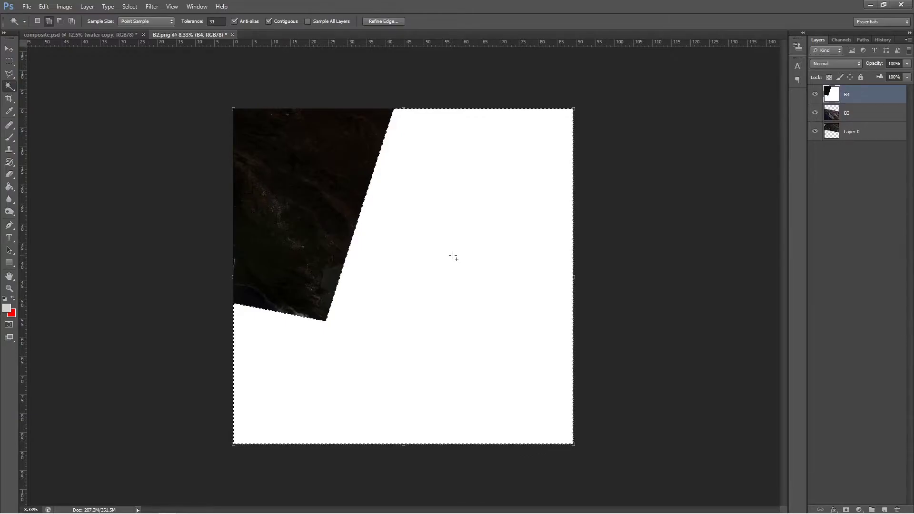
key(Delete)
key(ctrl+d)
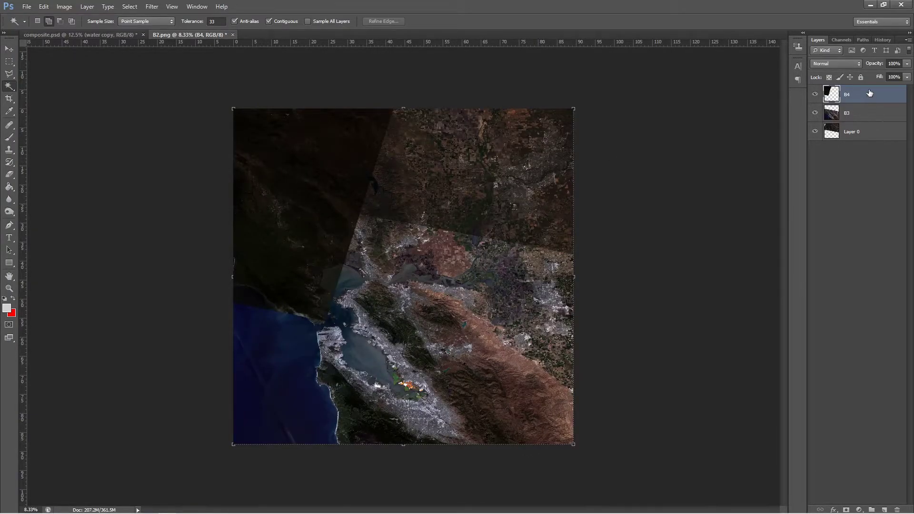
- Move the B4 layer below Layer 0 and compare the composite with the B3 layer hidden and shown
drag(870, 93, 854, 149)
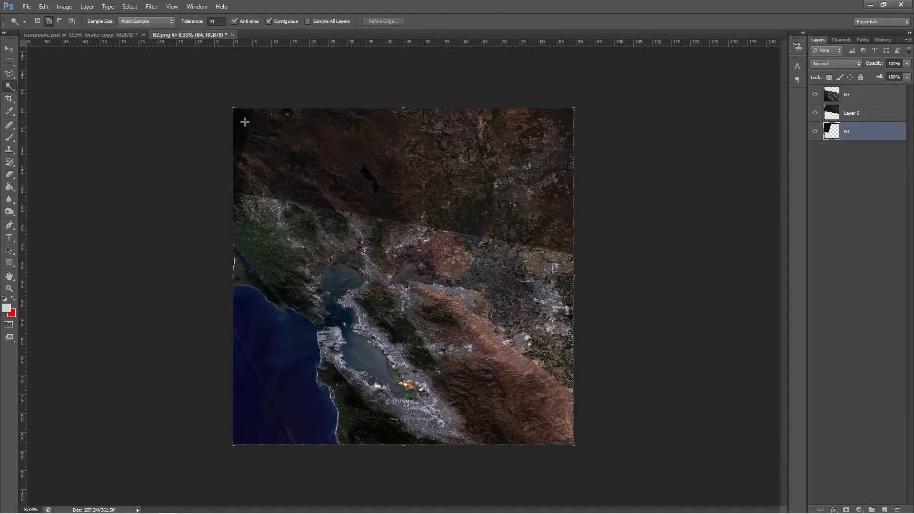
click(846, 95)
click(816, 94)
click(815, 95)
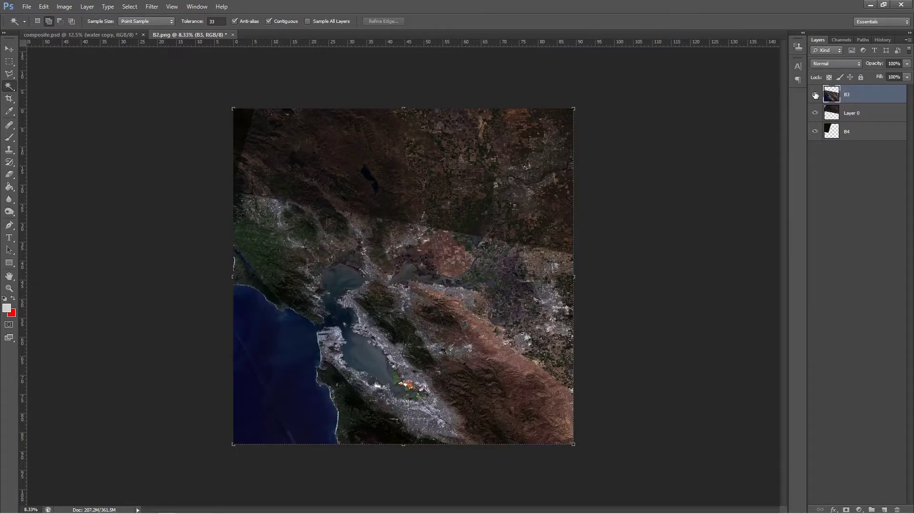
click(854, 117)
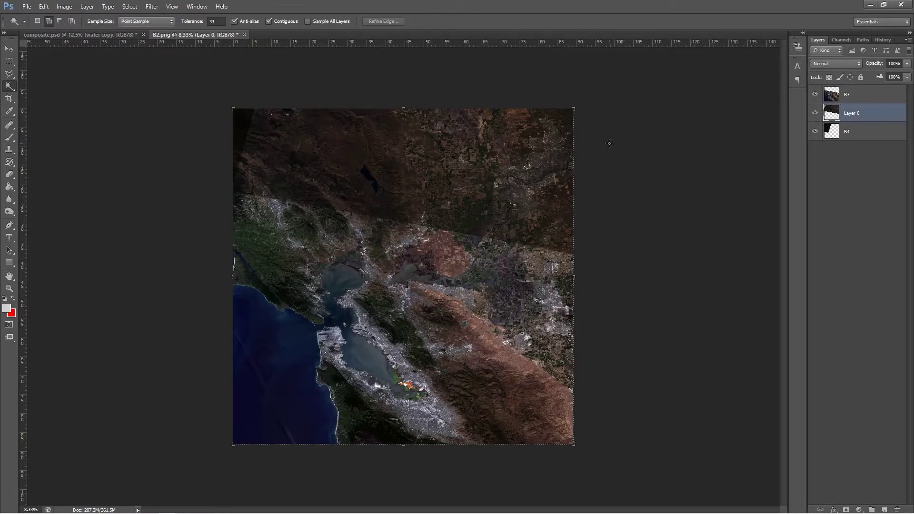
- Brighten Layer 0 with Curves, moving the RGB midpoint to input 103, output 145
key(ctrl+m)
drag(674, 218, 627, 118)
key(ctrl+plus)
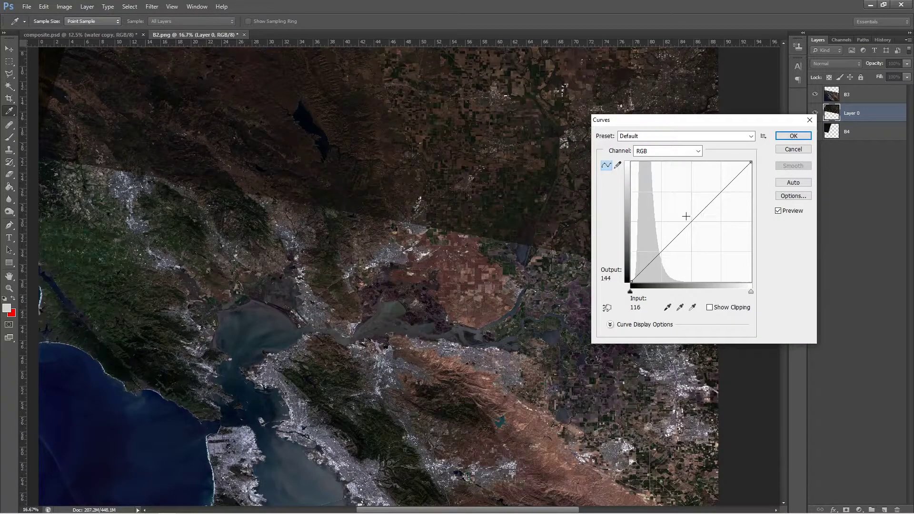
drag(688, 224, 679, 213)
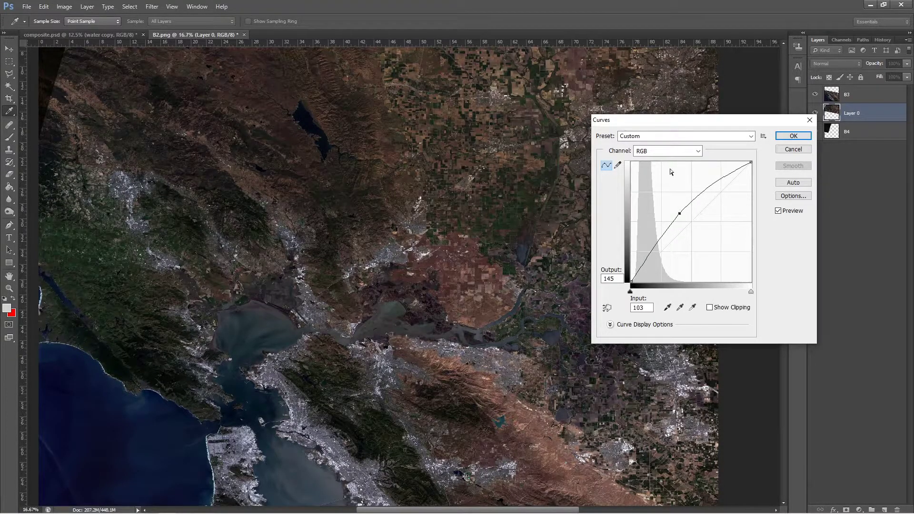
click(670, 151)
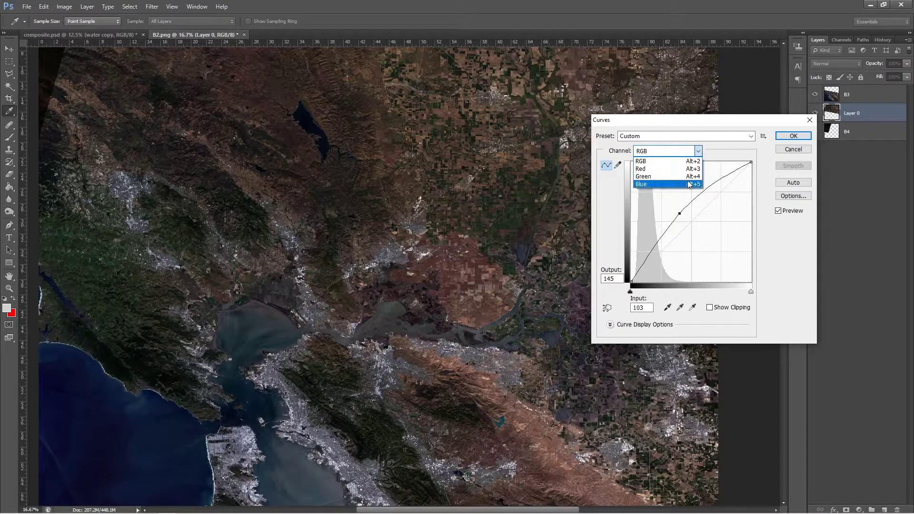
click(753, 128)
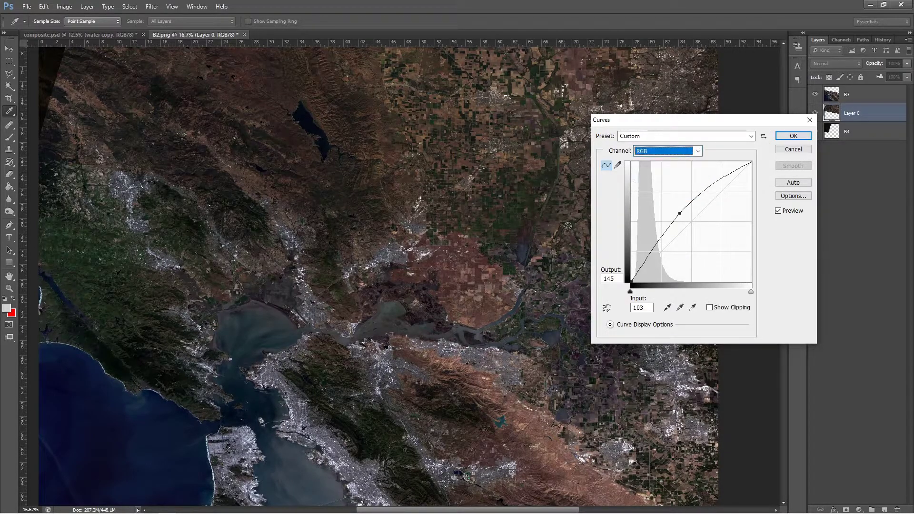
click(793, 135)
key(w)
- Start a Curves adjustment on the B4 layer, raising the RGB curve point to input 67, output 183
drag(230, 177, 492, 343)
click(847, 134)
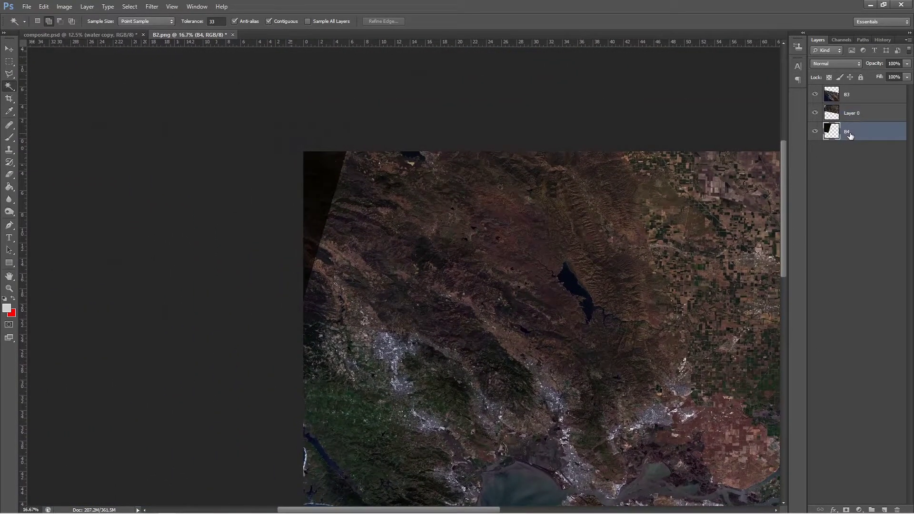
key(ctrl+m)
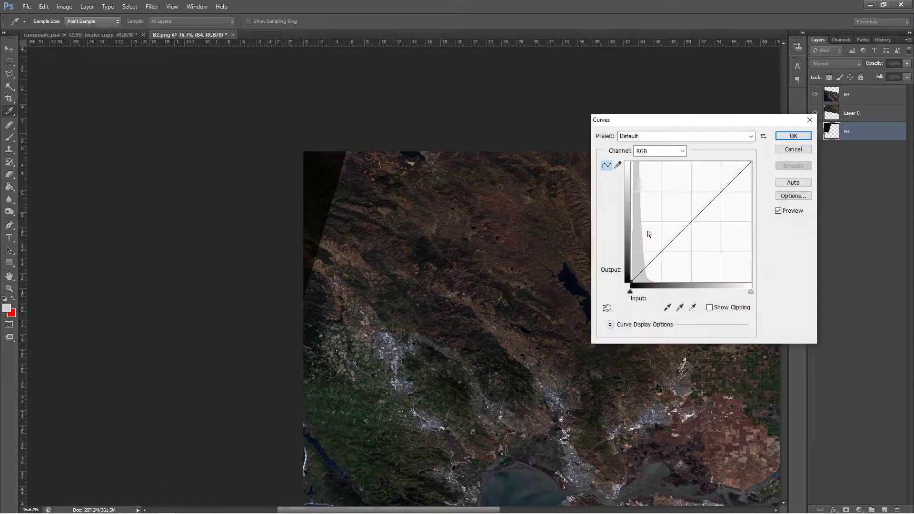
drag(691, 222, 662, 195)
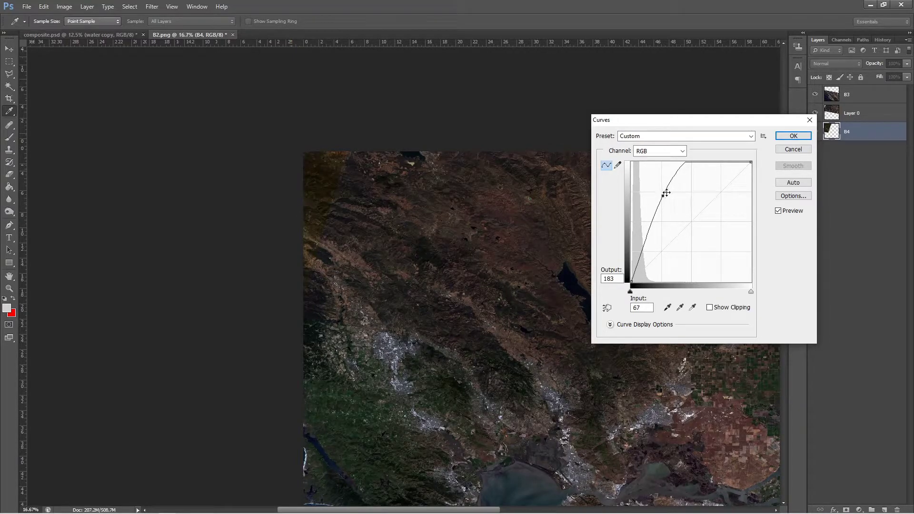
- Set the Green curve point to input 123, output 121, and the Blue curve point to input 128, output 121
click(660, 152)
click(648, 169)
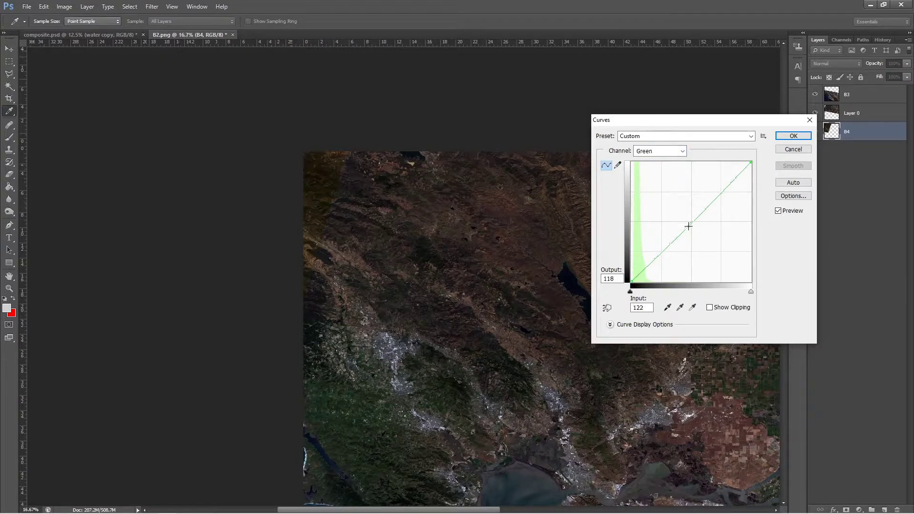
drag(688, 226, 689, 224)
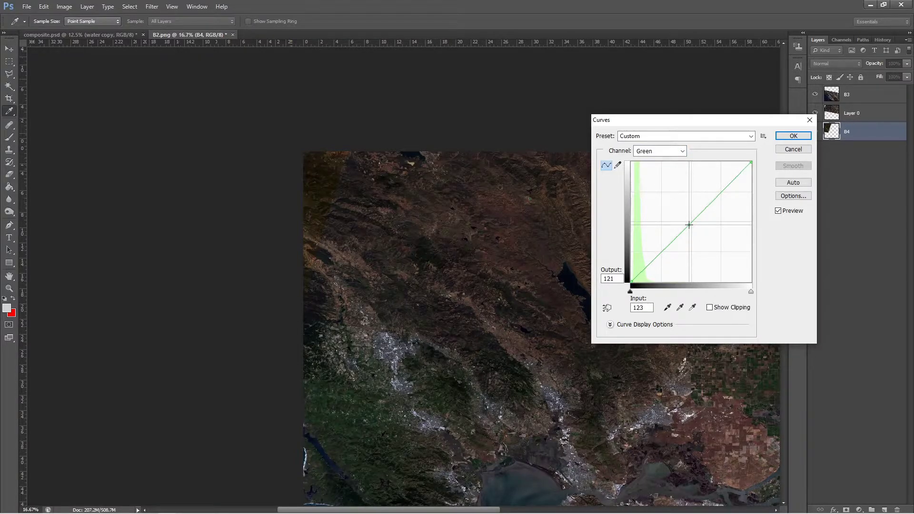
click(677, 151)
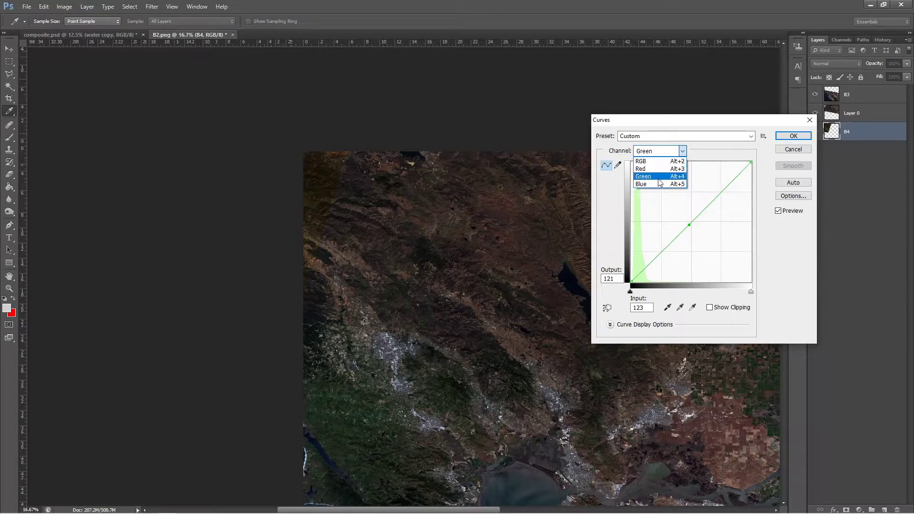
click(657, 184)
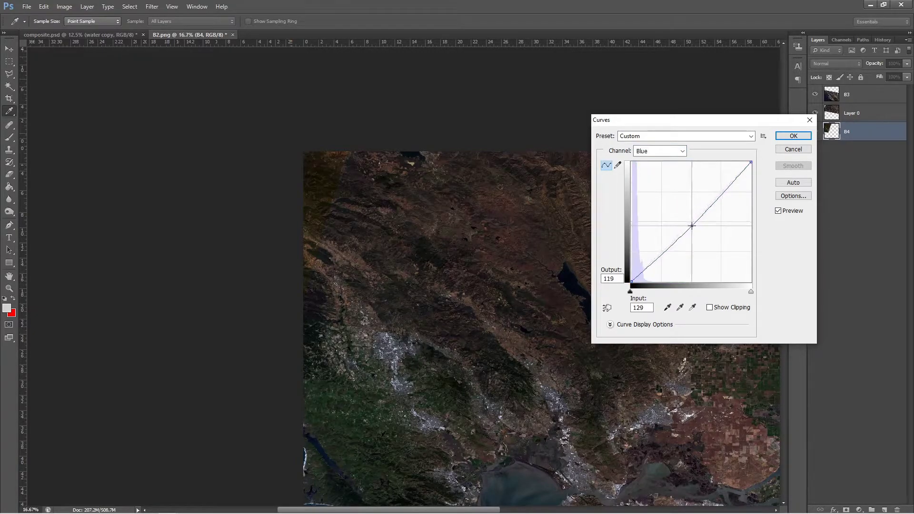
drag(690, 225, 691, 224)
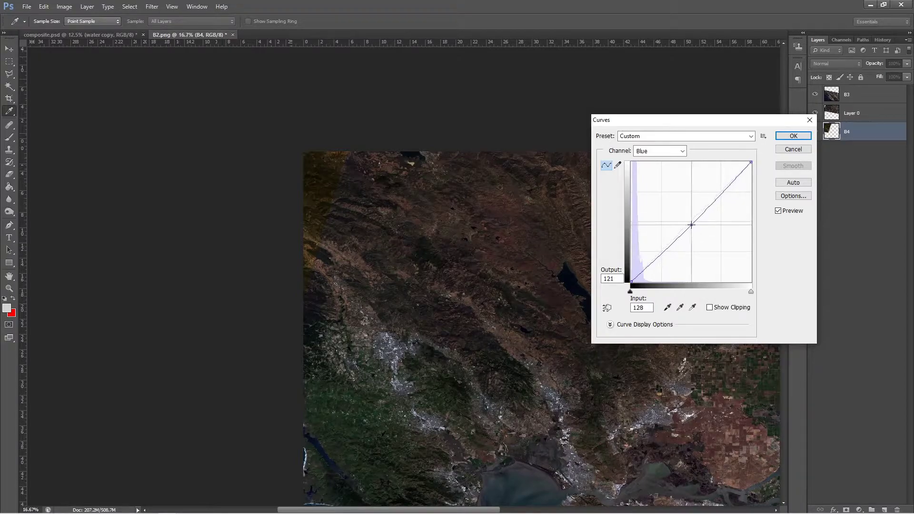
- Fine-tune the steep RGB curve point and apply the Curves adjustment to the B4 layer
click(661, 138)
click(662, 138)
click(657, 151)
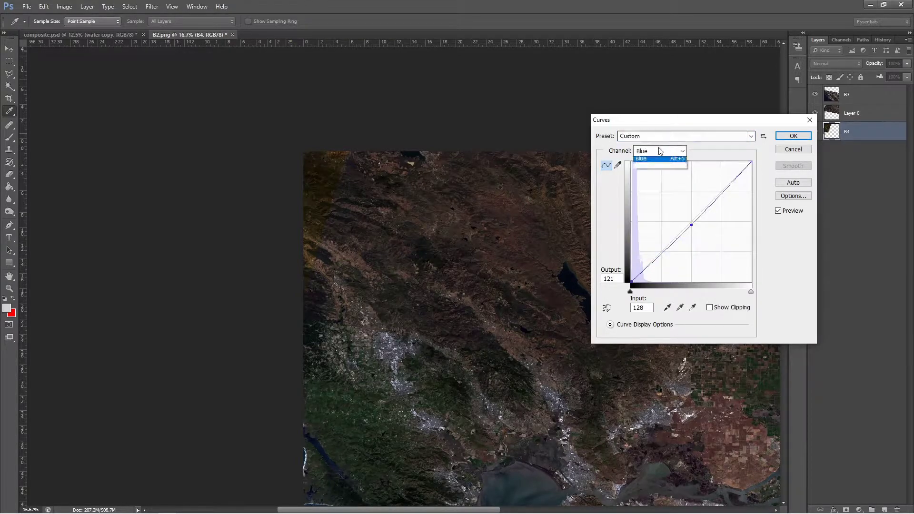
click(661, 161)
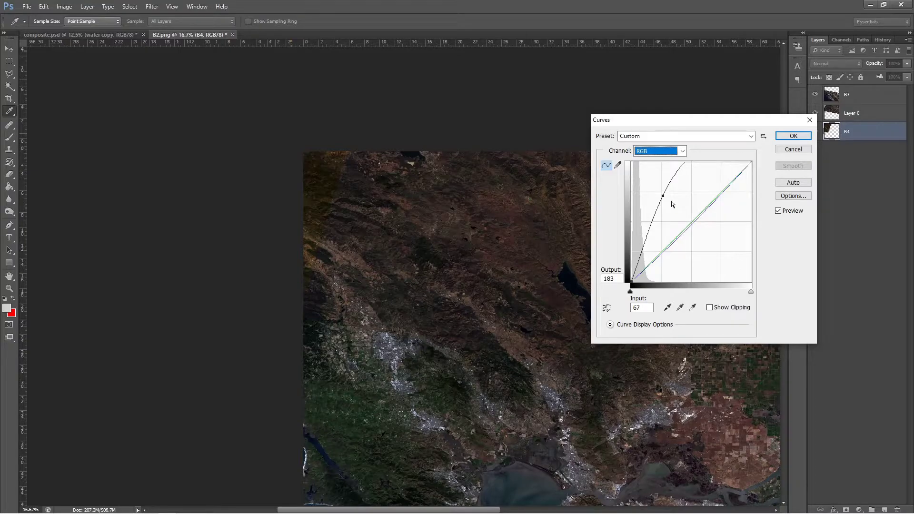
drag(662, 196, 660, 197)
click(793, 136)
key(w)
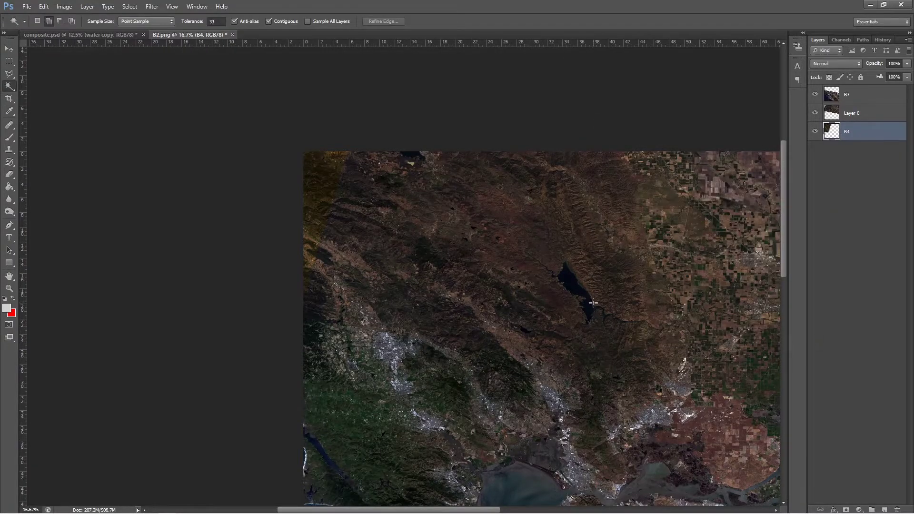
- Group the B3, Layer 0 and B4 layers and name the group COLOR
drag(591, 301, 402, 175)
drag(505, 289, 451, 185)
key(ctrl+minus)
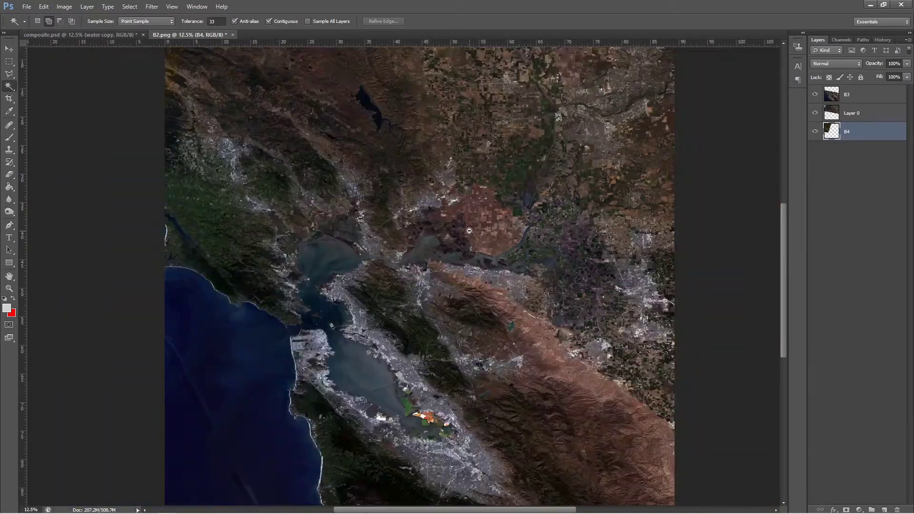
key(ctrl+minus)
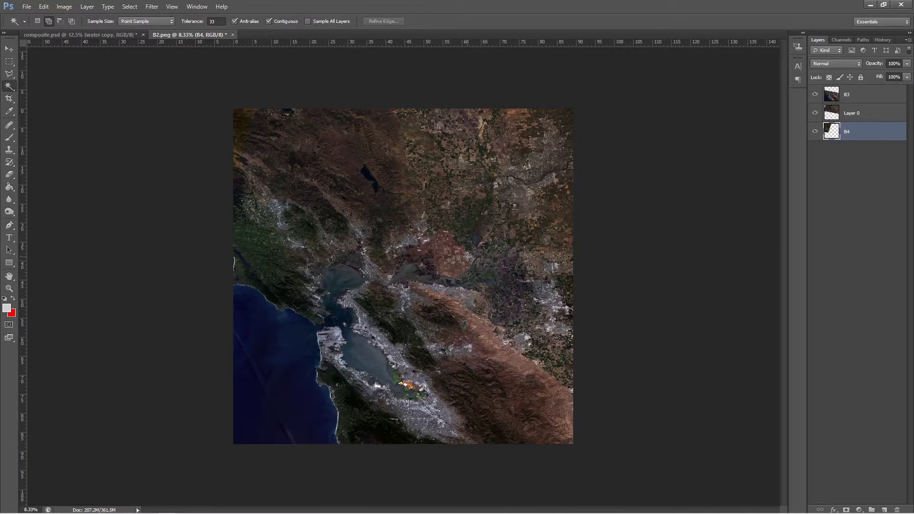
click(844, 103)
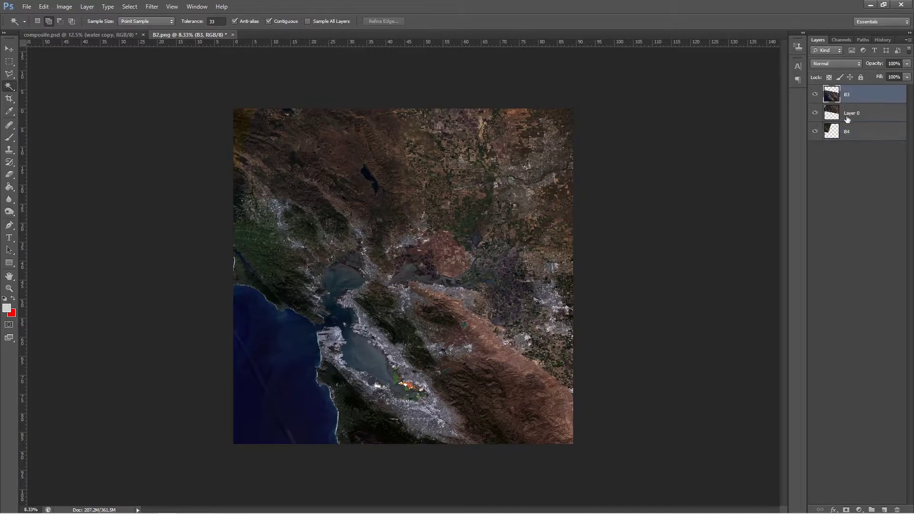
shift+click(848, 117)
shift+click(849, 133)
key(ctrl+g)
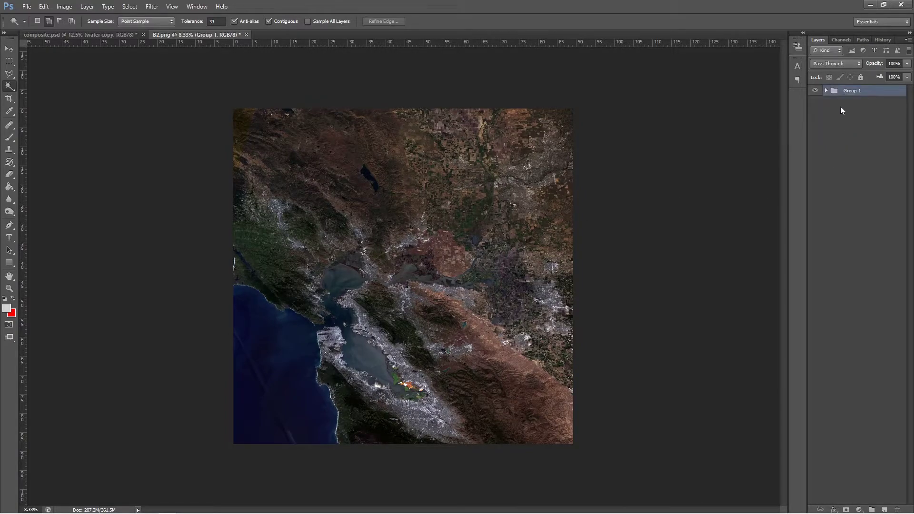
double_click(850, 91)
text(COLOR)
key(Return)
- Place the B8_1, B8_2 and B8_3 images as separate layers above the COLOR group
click(435, 218)
key(Return)
key(Return)
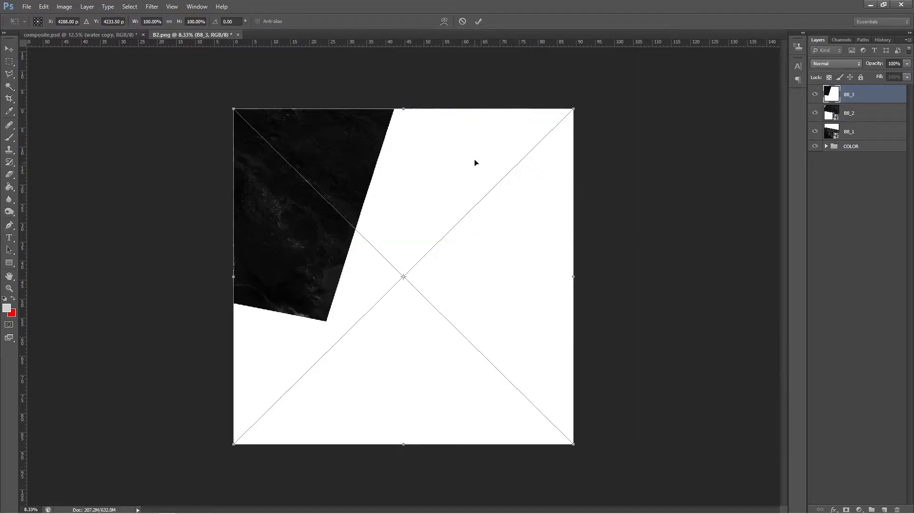
click(477, 21)
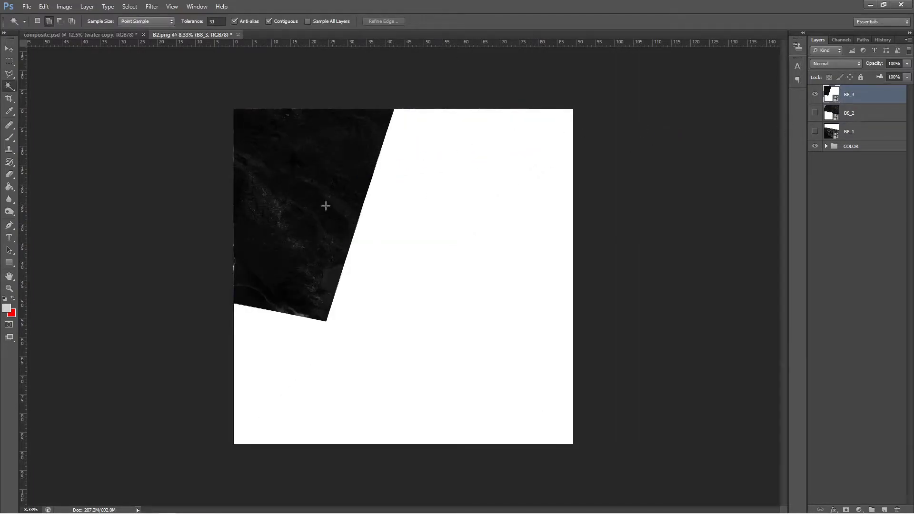
- Show only the B8_2 layer and nudge it into line with the canvas edges
click(814, 95)
click(814, 113)
click(849, 113)
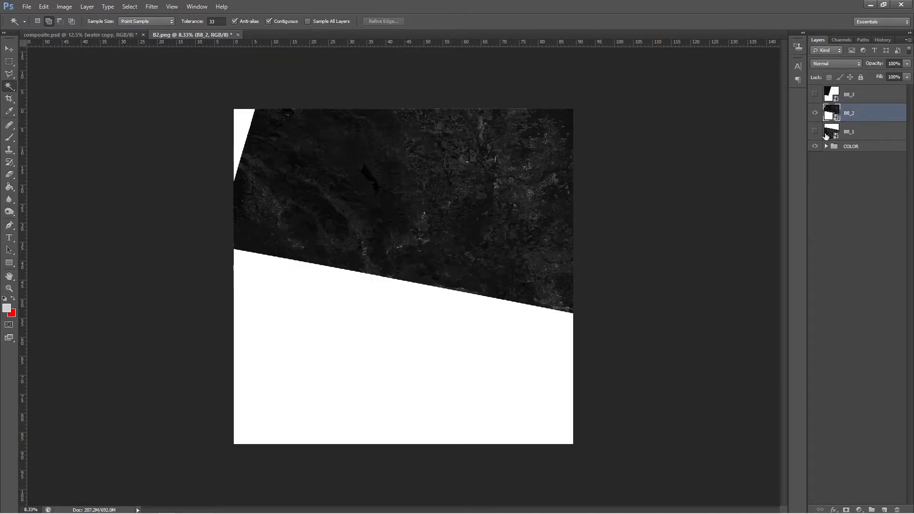
key(v)
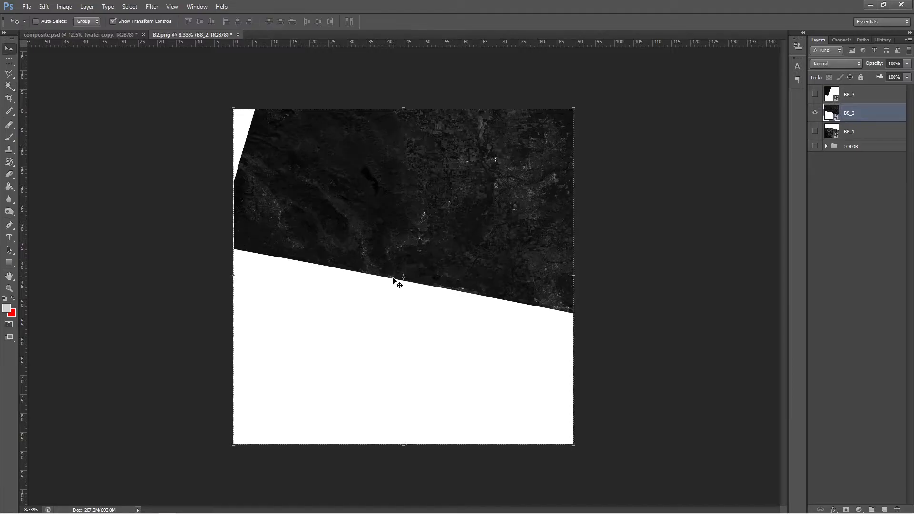
drag(393, 280, 393, 278)
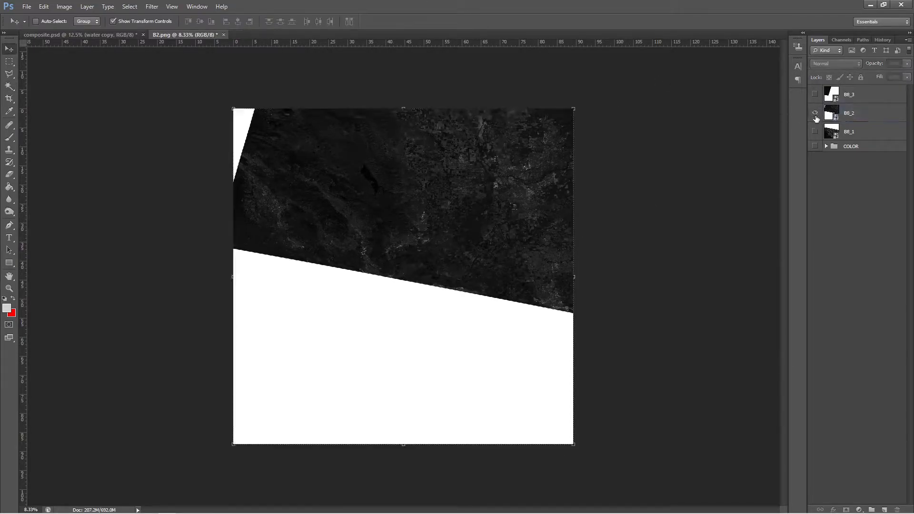
- Show only the B8_1 layer and nudge it into line with the canvas edges
click(815, 131)
click(851, 132)
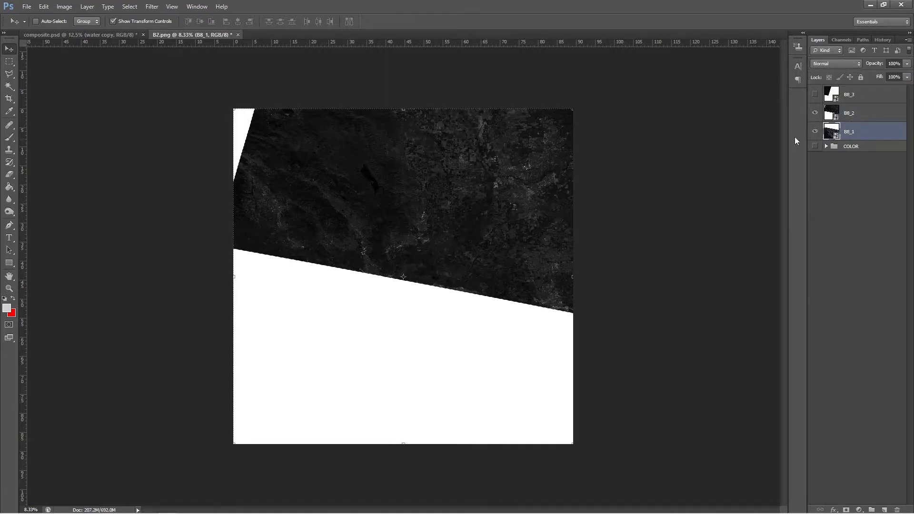
click(815, 131)
click(815, 113)
click(814, 131)
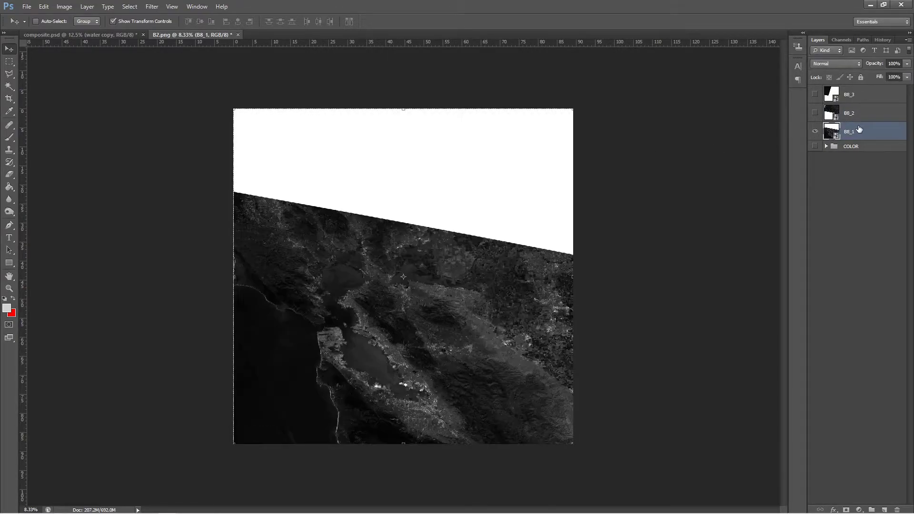
click(378, 265)
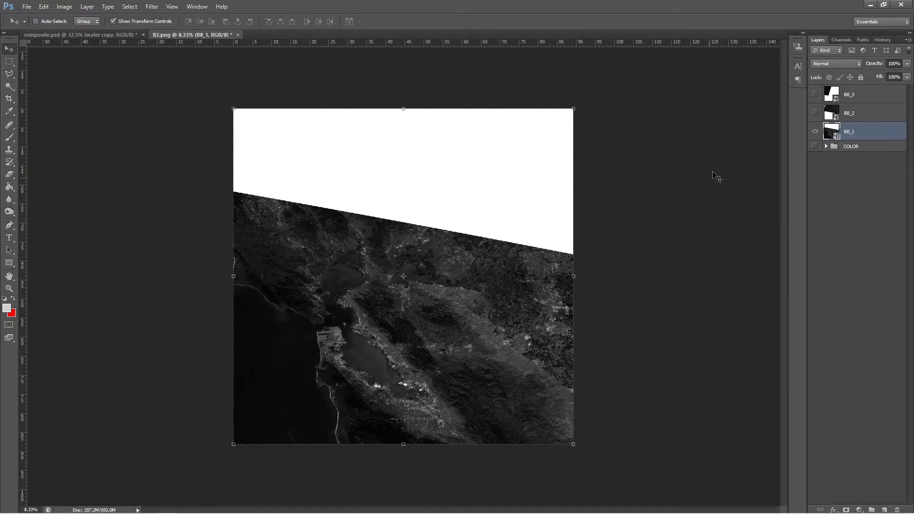
- Show only the B8_3 layer, rasterize it, and delete its white area using the Magic Wand, leaving nothing selected
click(814, 132)
click(814, 95)
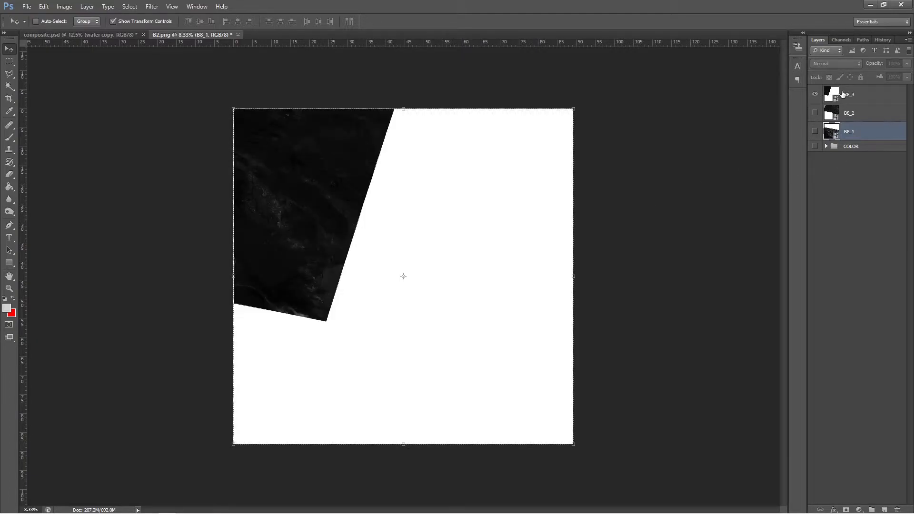
click(851, 95)
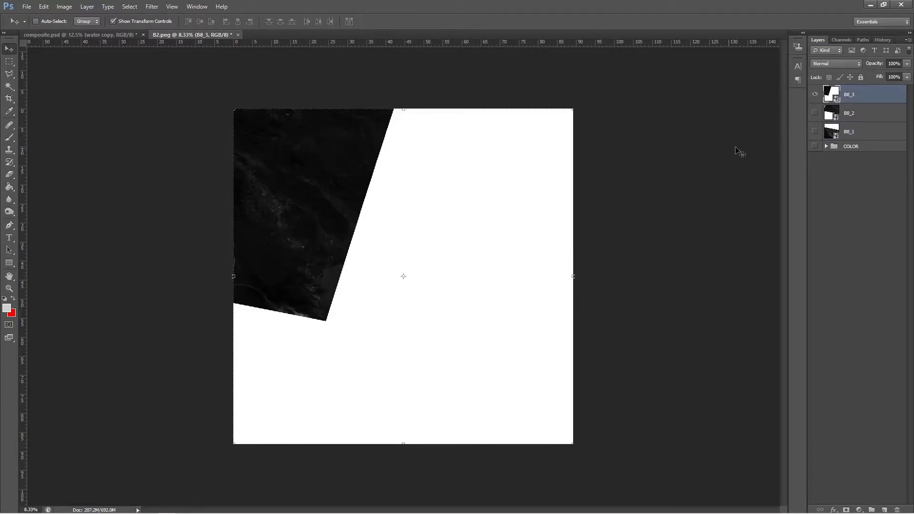
right_click(855, 94)
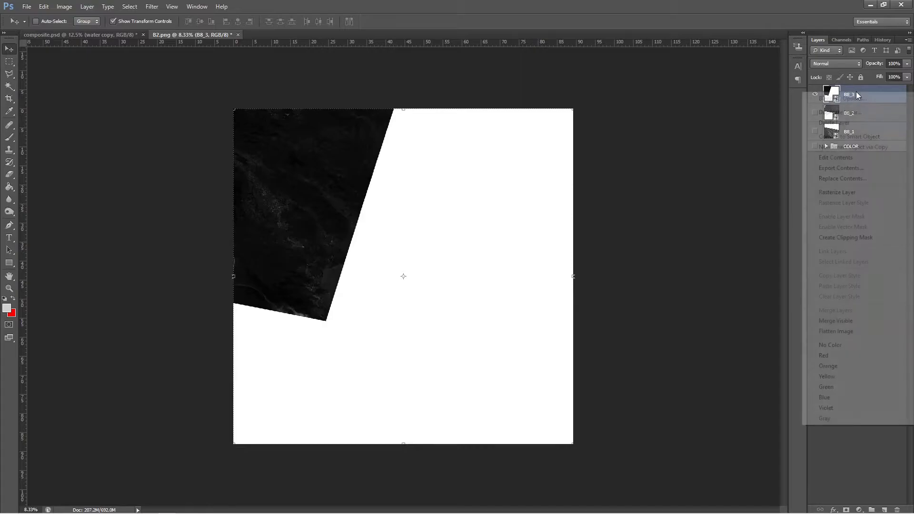
click(831, 192)
key(w)
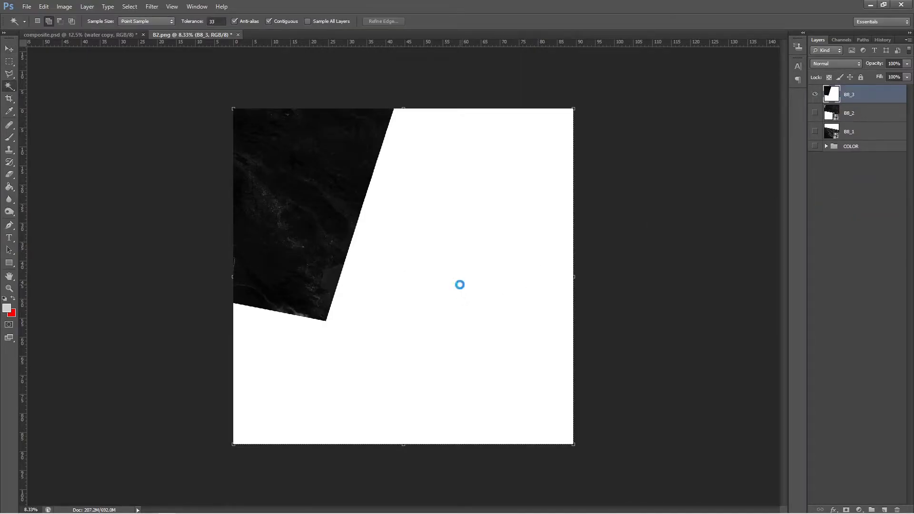
key(Delete)
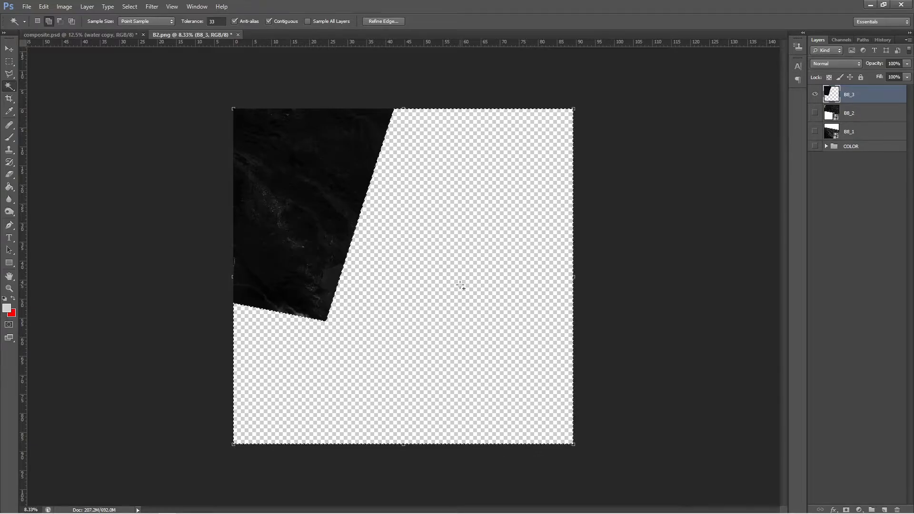
key(ctrl+d)
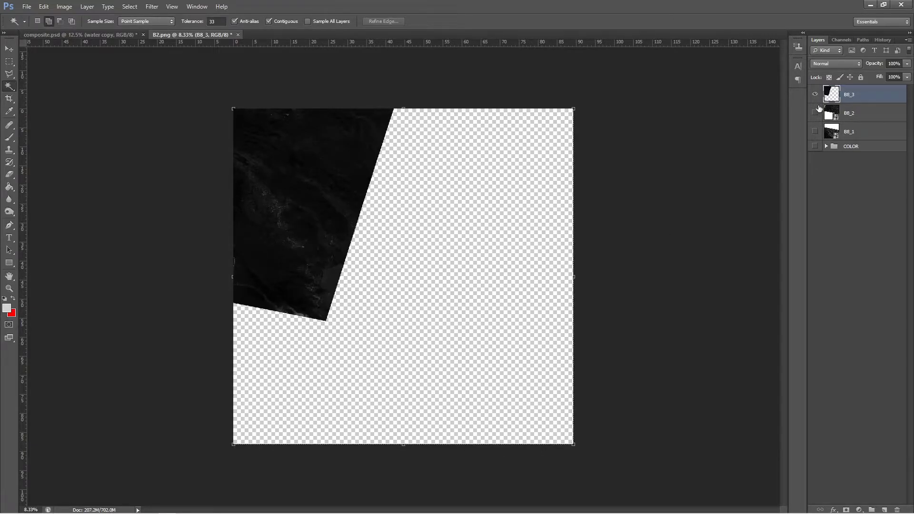
- Show only the B8_2 layer, rasterize it, and delete its white areas using the Magic Wand
click(815, 113)
click(815, 94)
click(852, 113)
click(266, 357)
key(Delete)
- Rasterize the B8_1 layer, delete its white area using the Magic Wand, and show all three B8 layers together
click(815, 112)
click(814, 131)
right_click(852, 131)
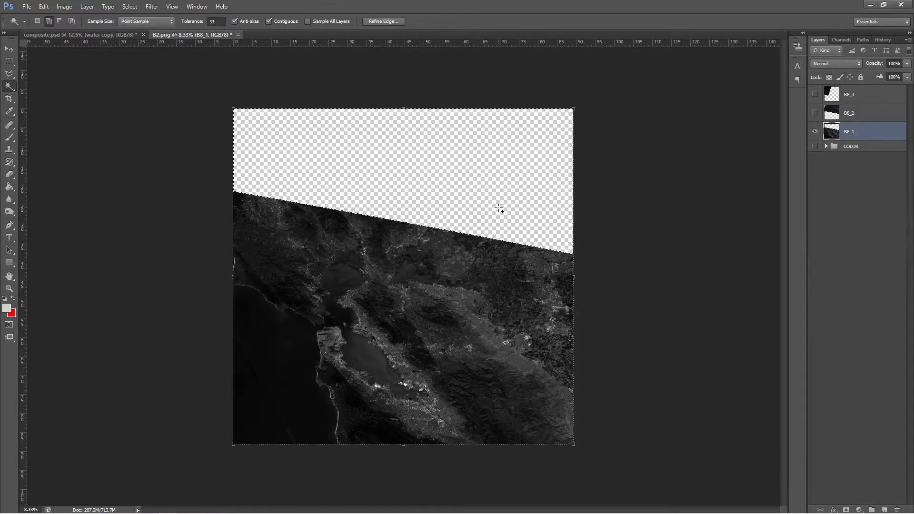
click(497, 205)
key(Delete)
key(ctrl+d)
click(815, 112)
click(814, 94)
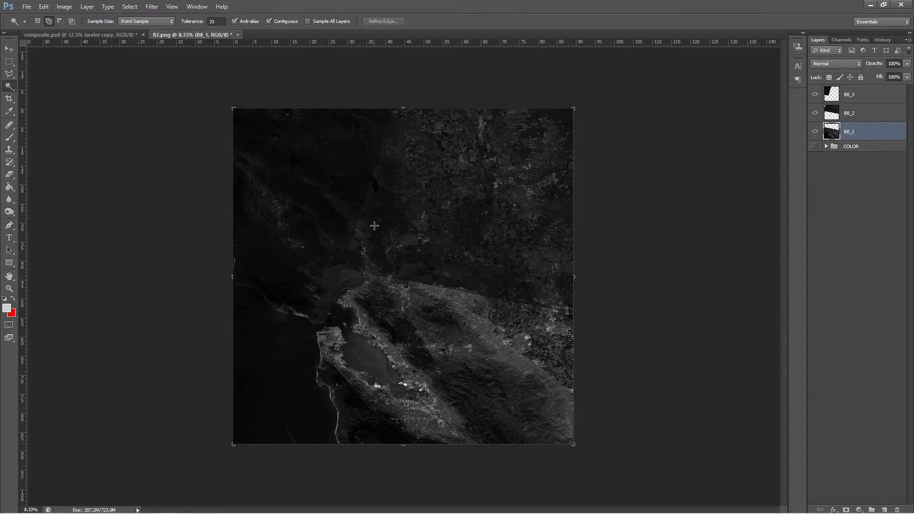
- Move the B8_3 layer below B8_1, directly above the COLOR group
key(ctrl+shift+s)
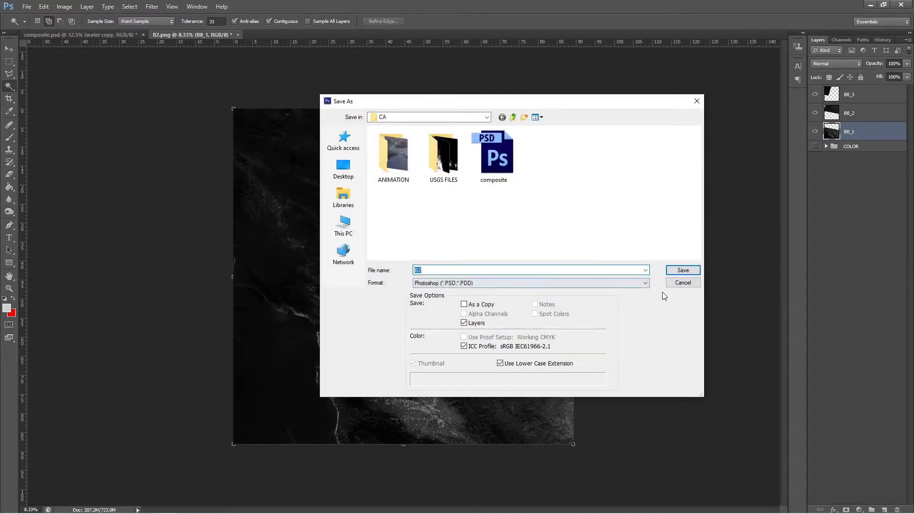
click(676, 282)
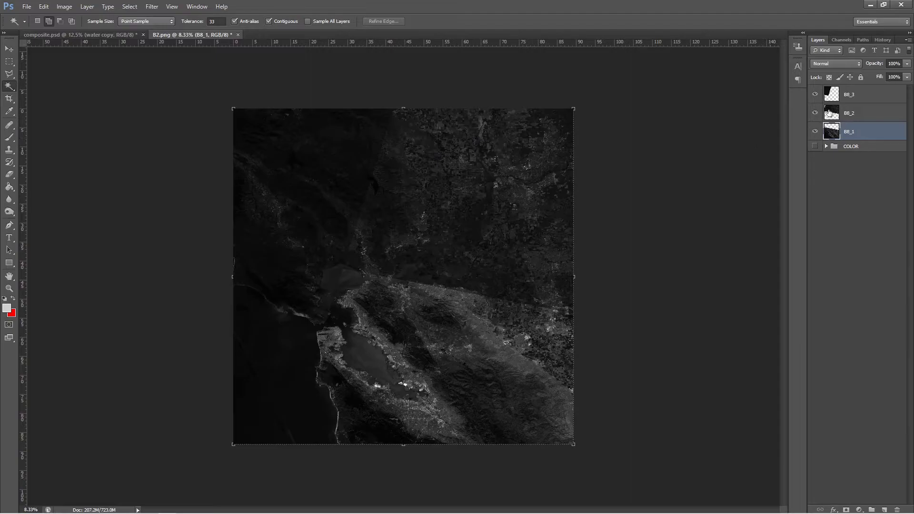
drag(849, 94, 862, 137)
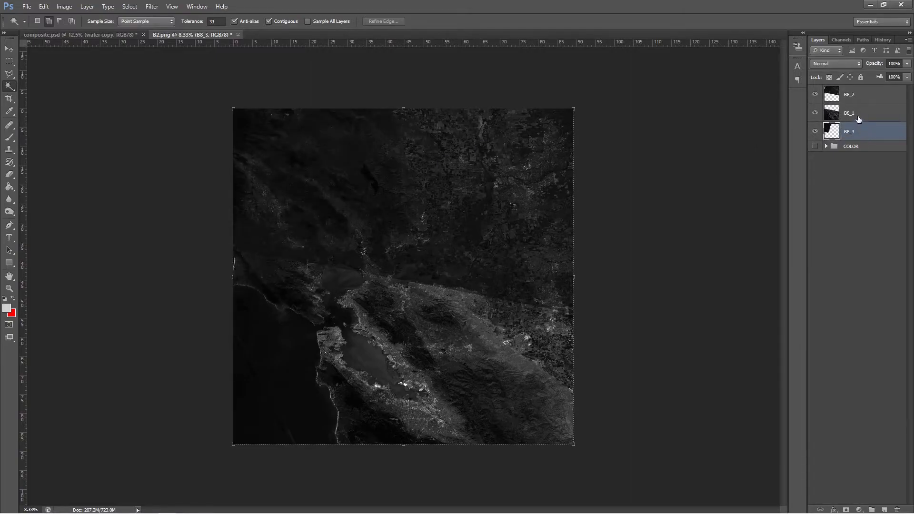
click(850, 113)
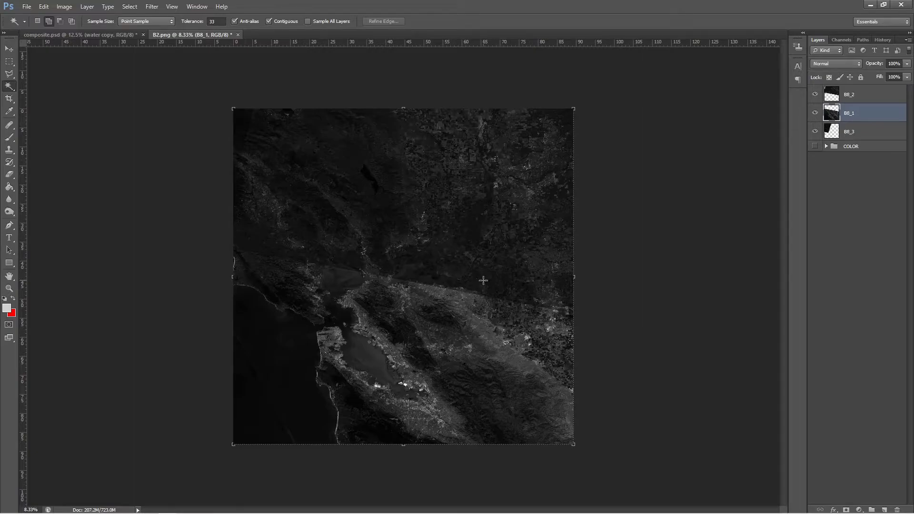
key(ctrl+m)
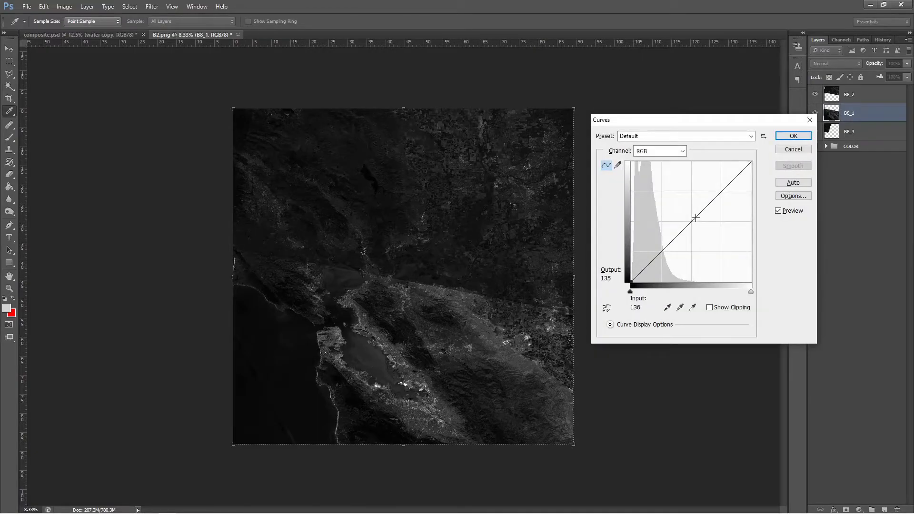
drag(692, 220, 688, 212)
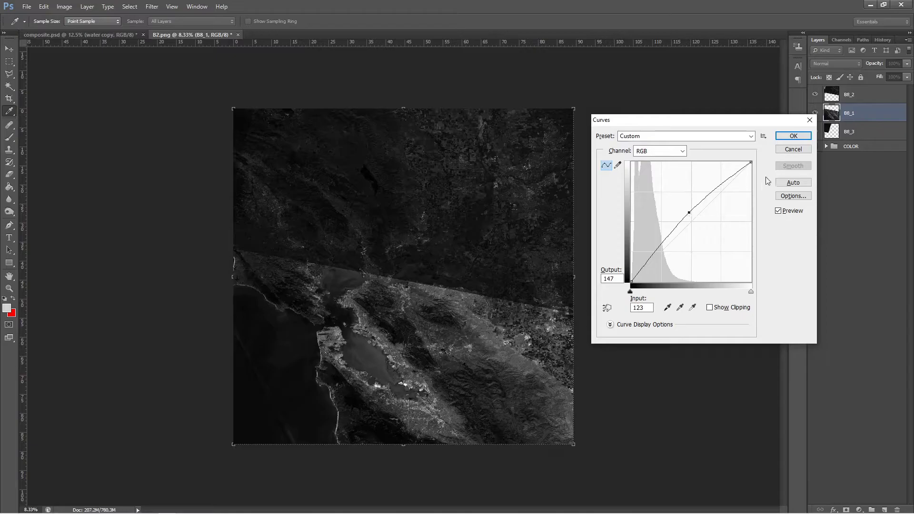
click(795, 149)
key(w)
- Brighten the B8_2 layer with a Curves adjustment that maps input 110 to output 153
key(alt+bracketright)
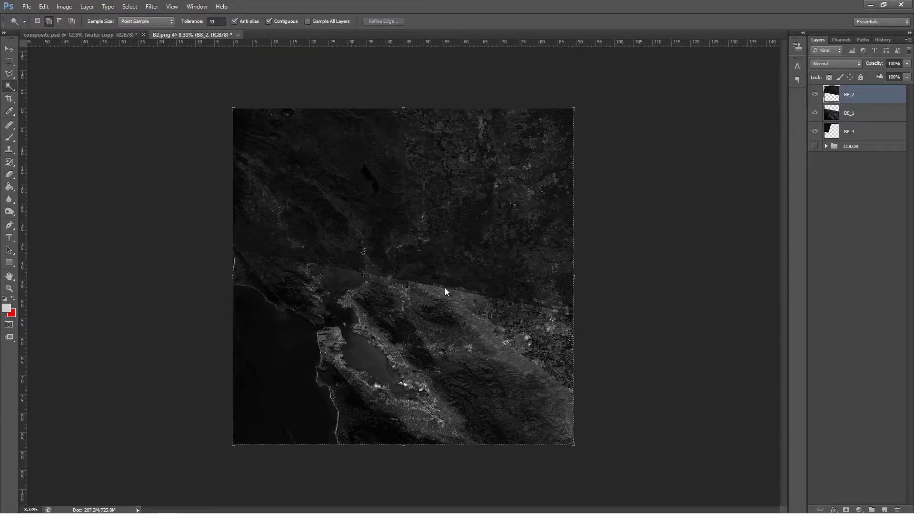
key(ctrl+m)
drag(690, 223, 683, 210)
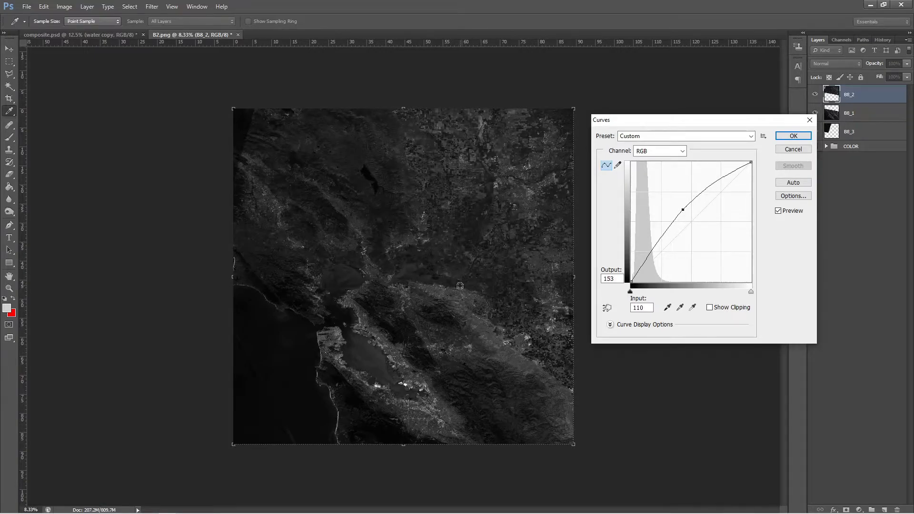
alt+scroll(460, 285, up, 2)
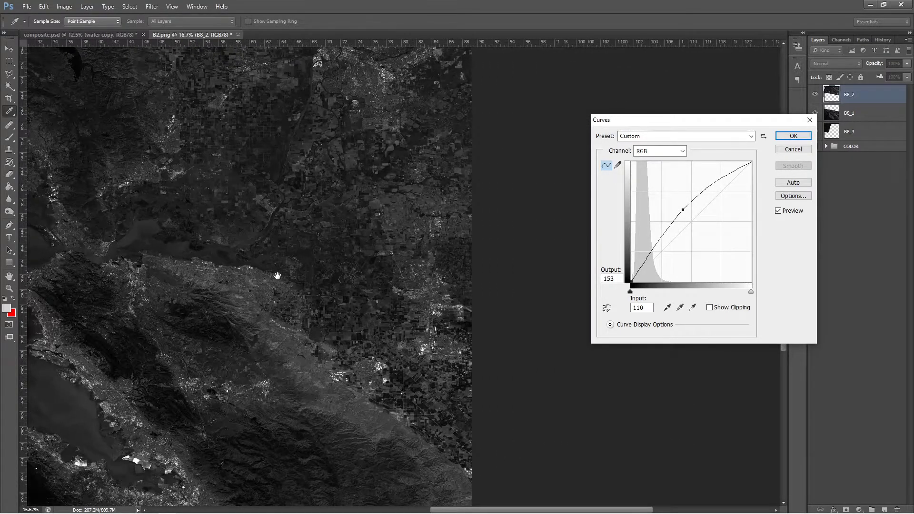
drag(272, 271, 401, 342)
ctrl+click(355, 333)
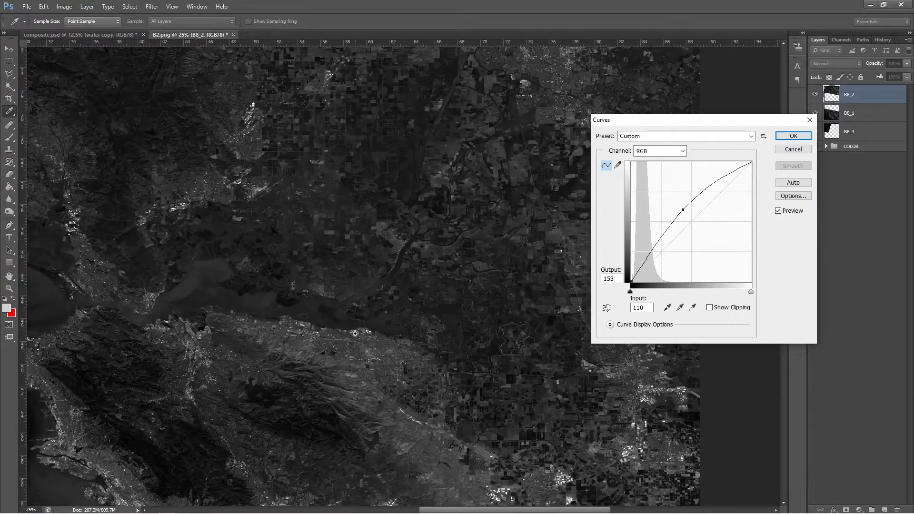
scroll(143, 271, up, 5)
drag(265, 280, 415, 295)
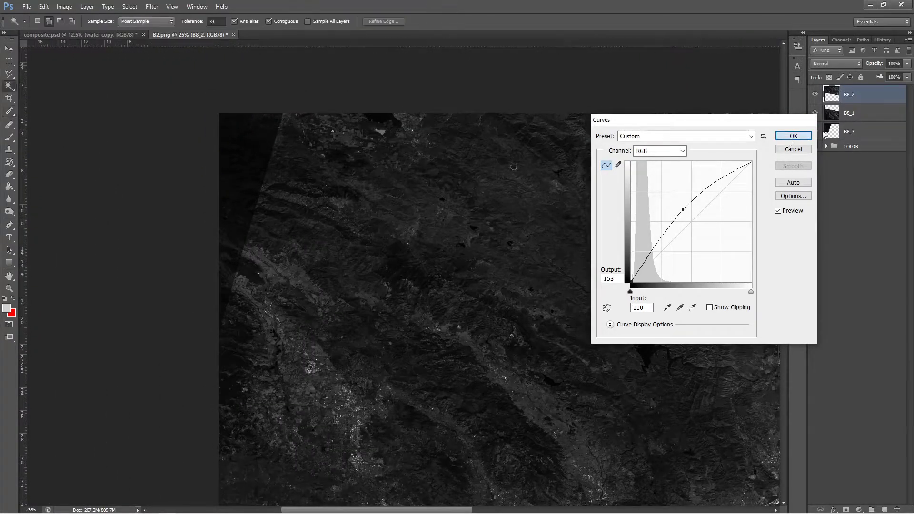
key(Return)
- Brighten the B8_3 layer with a Curves adjustment that maps input 92 to output 175
click(825, 134)
key(ctrl+m)
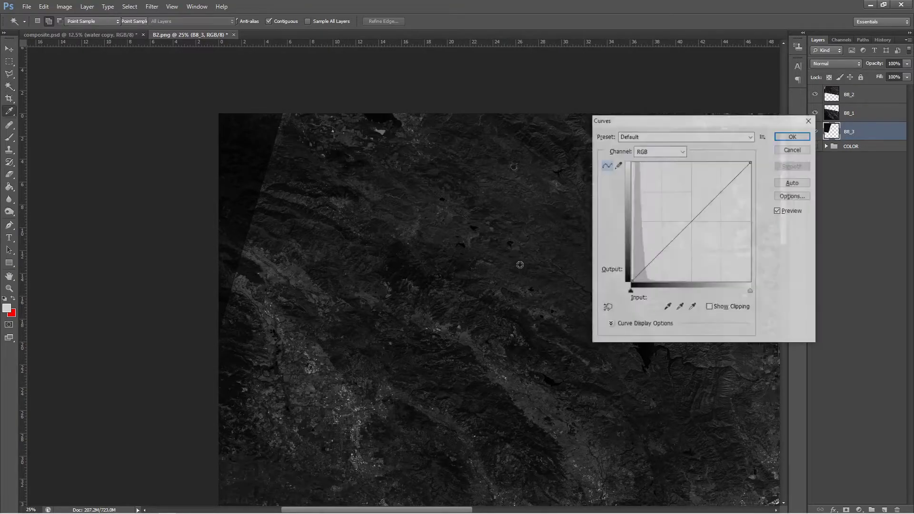
drag(685, 227, 674, 199)
click(792, 136)
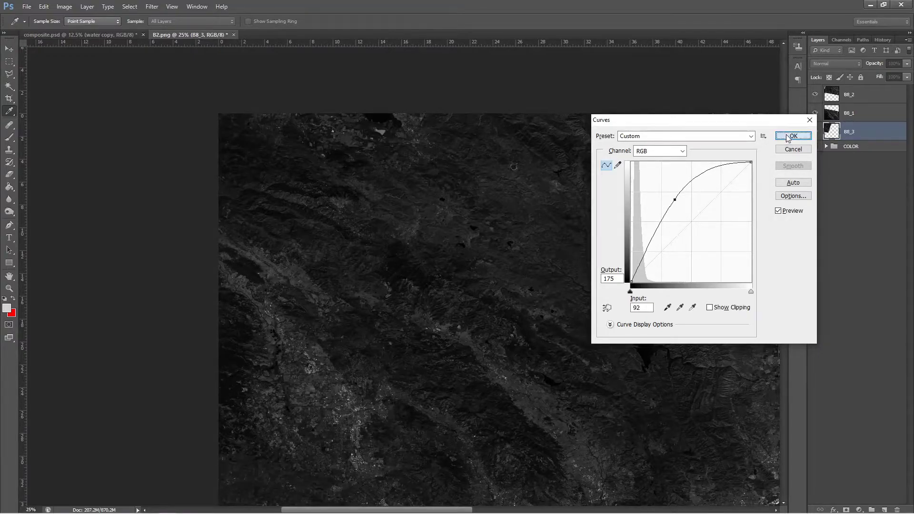
key(w)
- Examine the seams between the B8 tiles around the bay and the level of detail, up close and as a whole
drag(556, 386, 351, 225)
drag(533, 399, 383, 344)
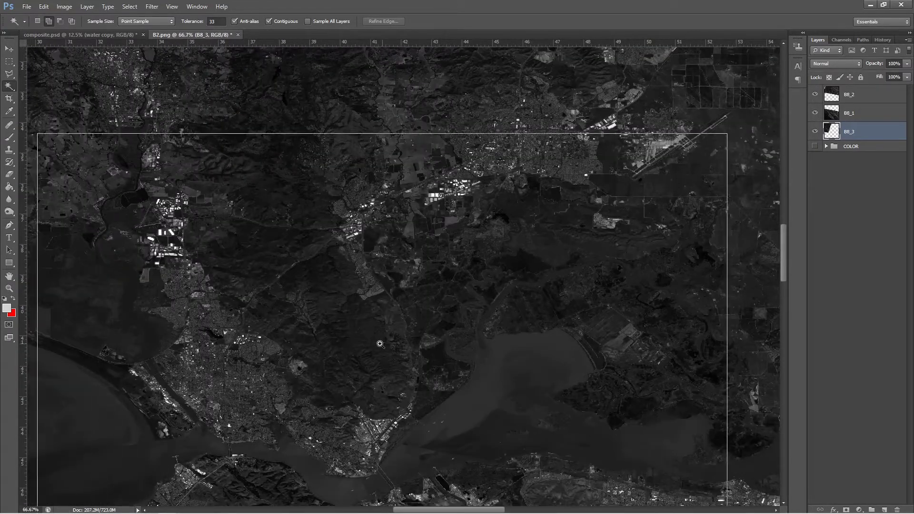
ctrl+click(383, 343)
ctrl+click(383, 343)
drag(342, 309, 559, 257)
alt+click(552, 252)
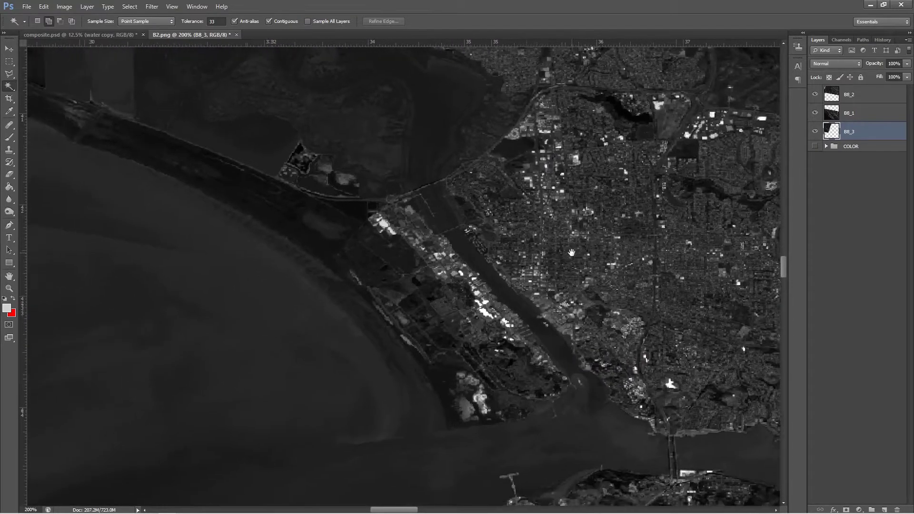
alt+click(538, 240)
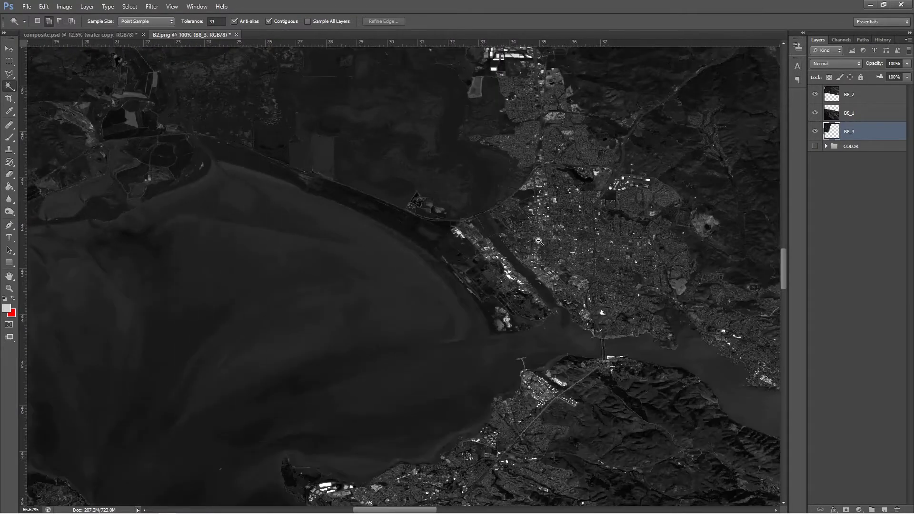
alt+click(538, 240)
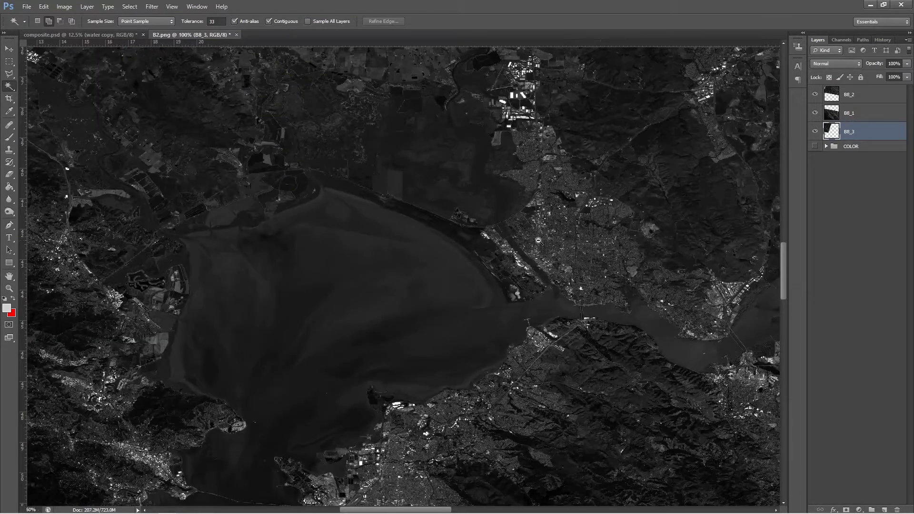
alt+click(538, 240)
alt+click(538, 241)
alt+click(538, 240)
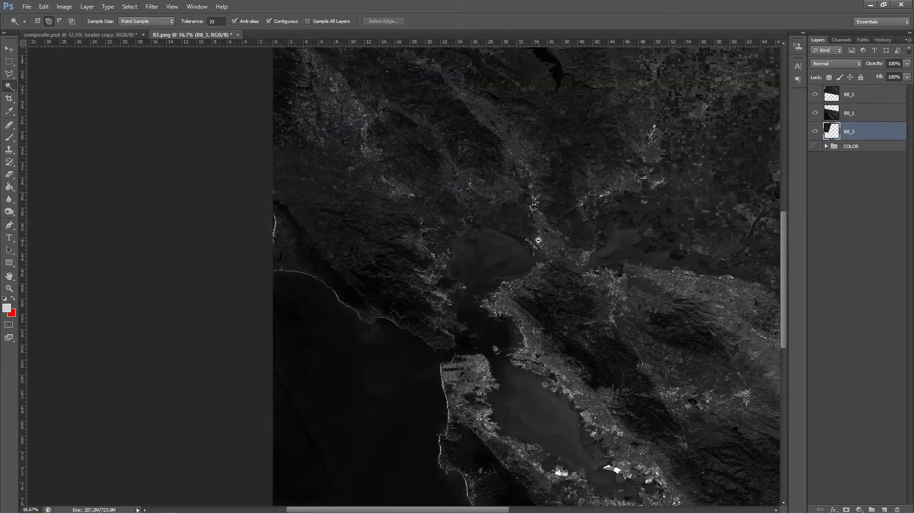
alt+click(543, 242)
alt+click(544, 242)
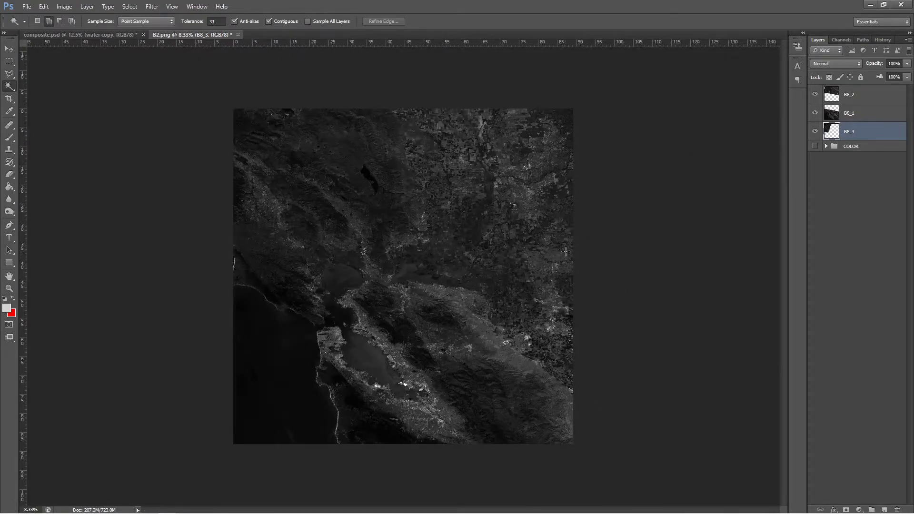
- Group the B8_2, B8_1 and B8_3 layers, name the group B8, and keep it selected
click(824, 94)
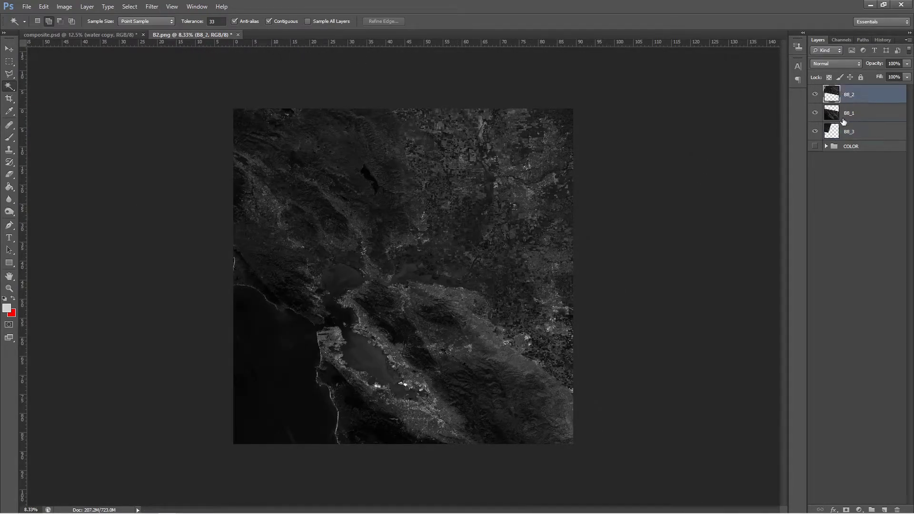
shift+click(844, 133)
key(ctrl+g)
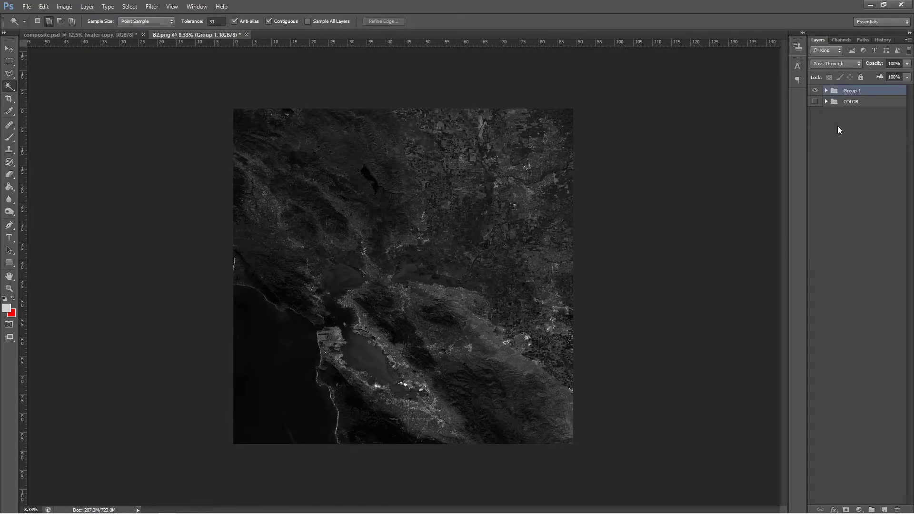
double_click(843, 91)
text(B8)
key(Return)
click(860, 117)
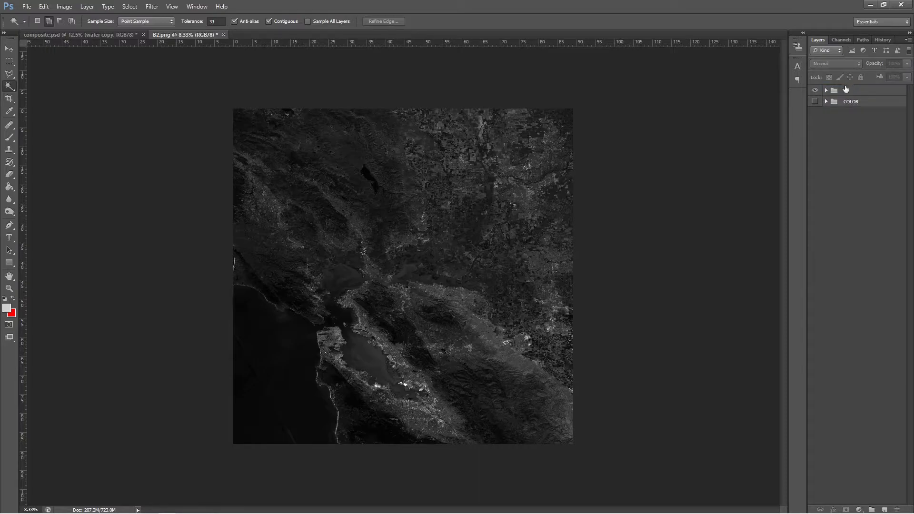
click(846, 93)
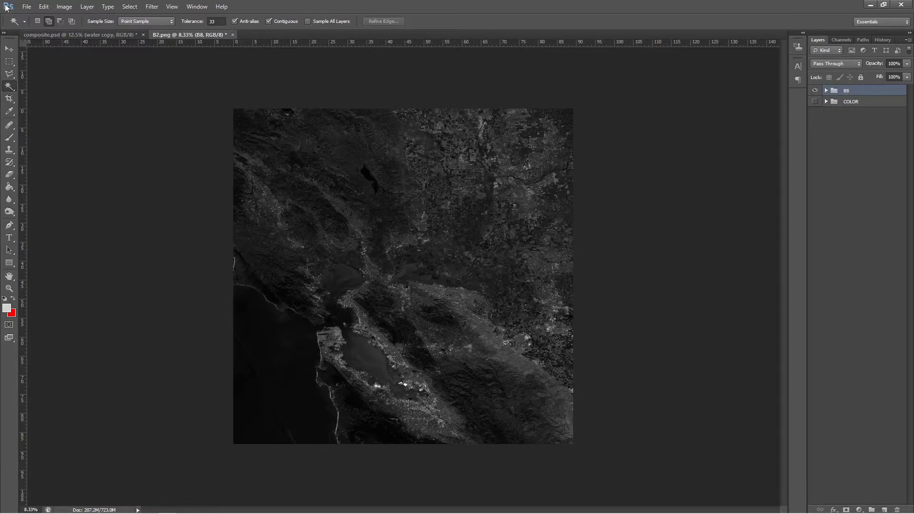
- Review the existing TIFF and PNG files in the CA folder through Save As without saving anything
click(27, 7)
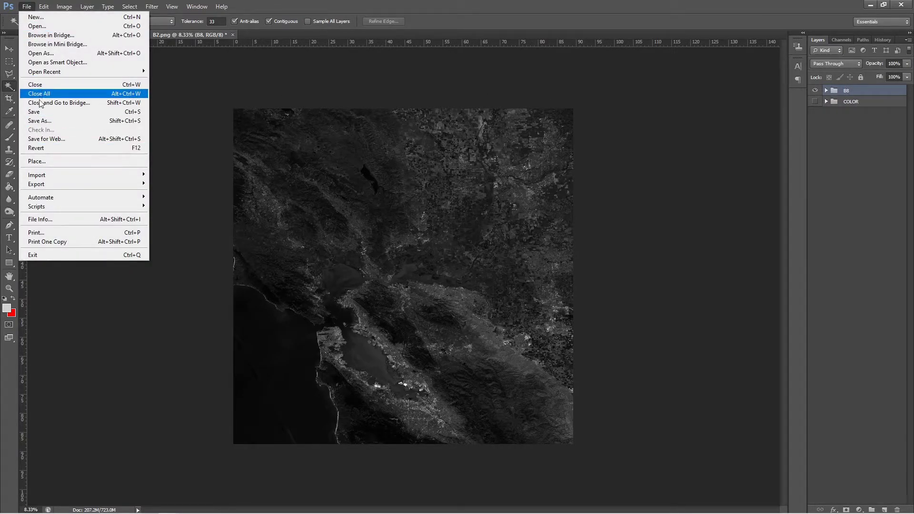
click(36, 122)
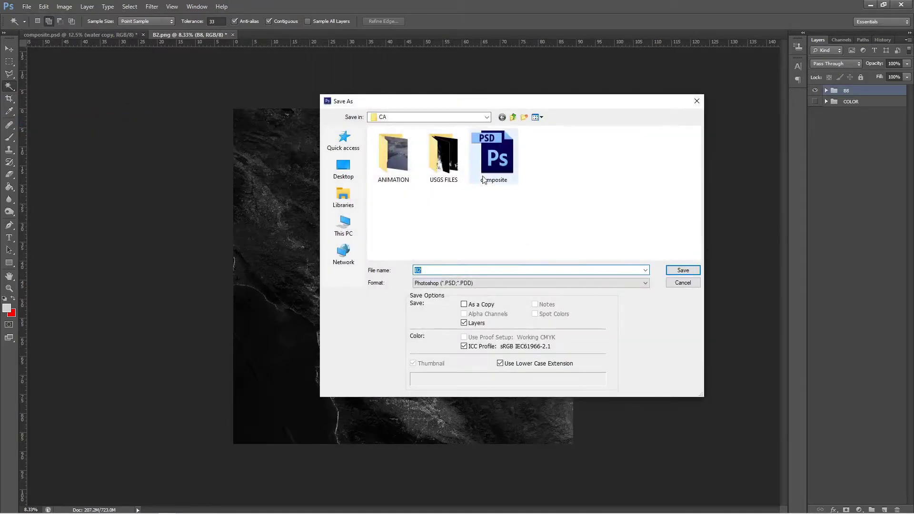
click(441, 283)
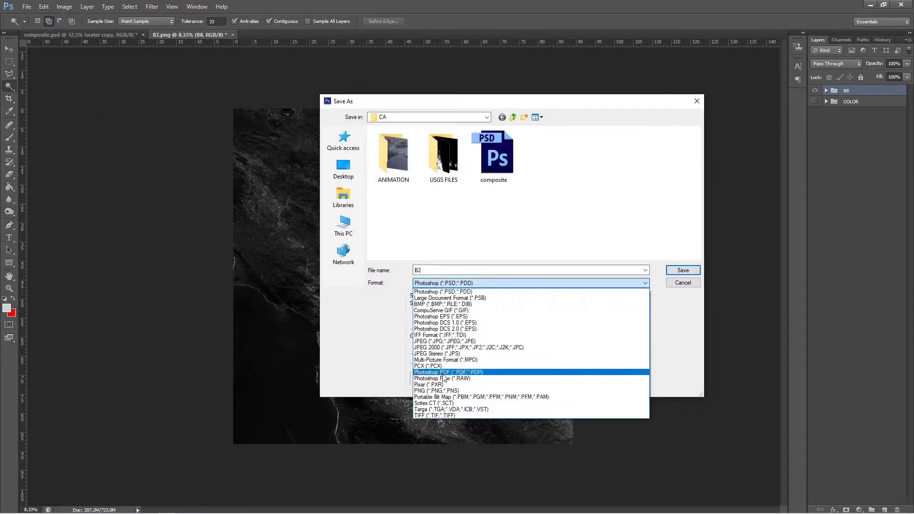
click(438, 415)
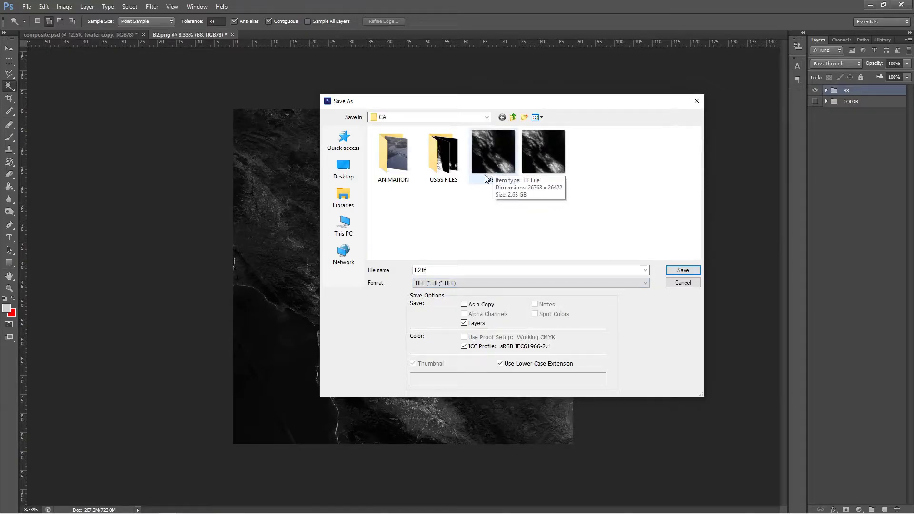
click(442, 282)
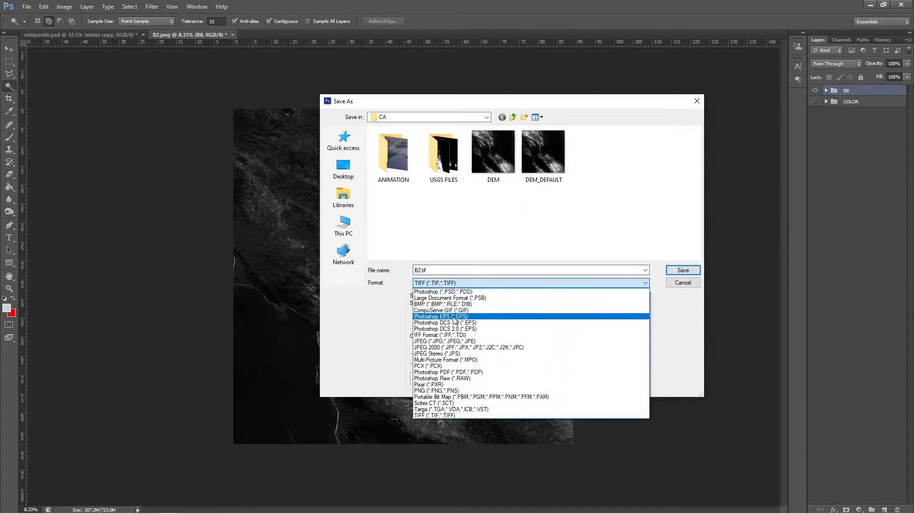
click(443, 391)
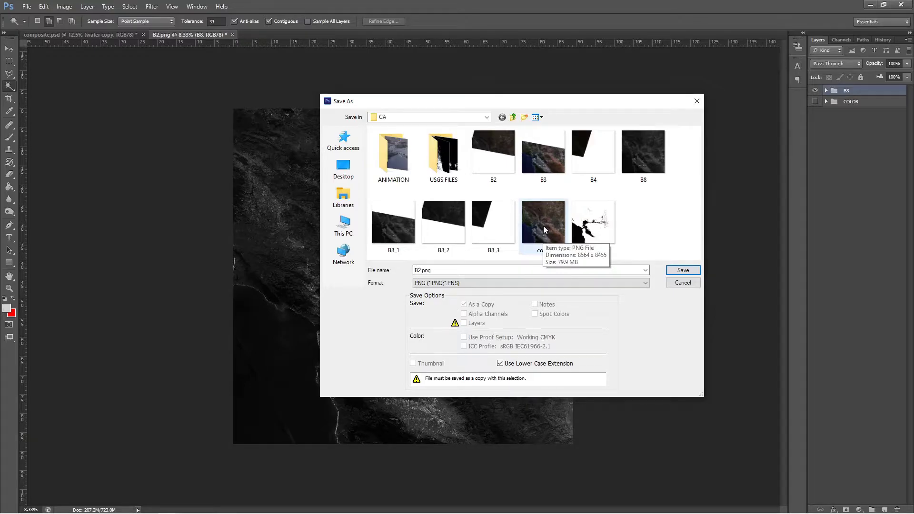
click(680, 284)
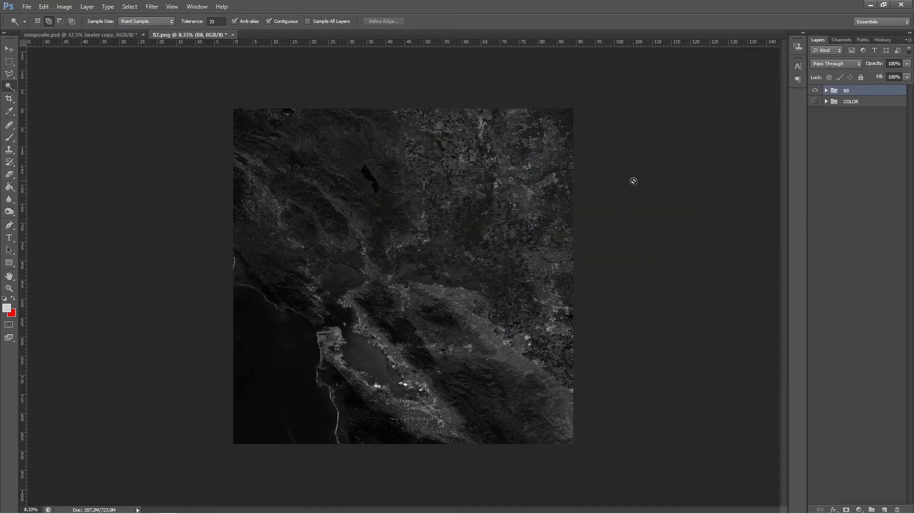
- Hide the B8 group, switch to composite.psd, show its water layer, and examine the red water areas over the color image
click(814, 95)
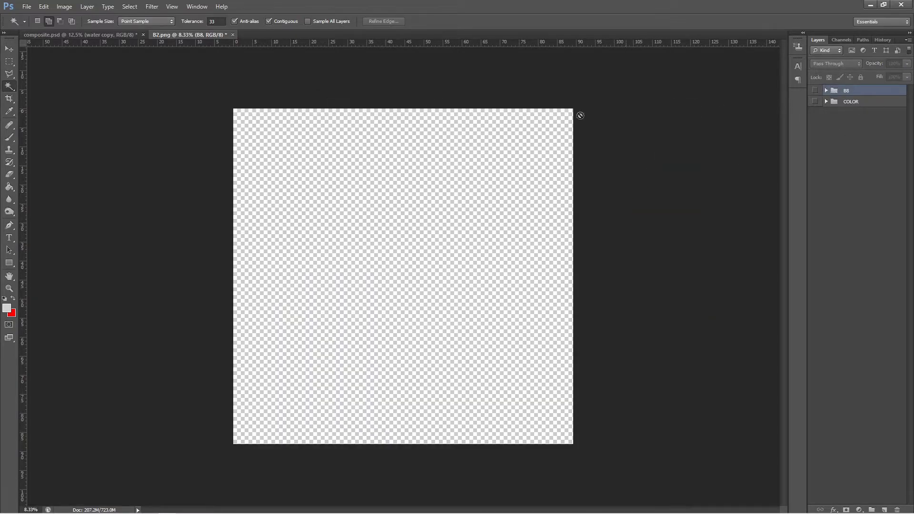
click(118, 34)
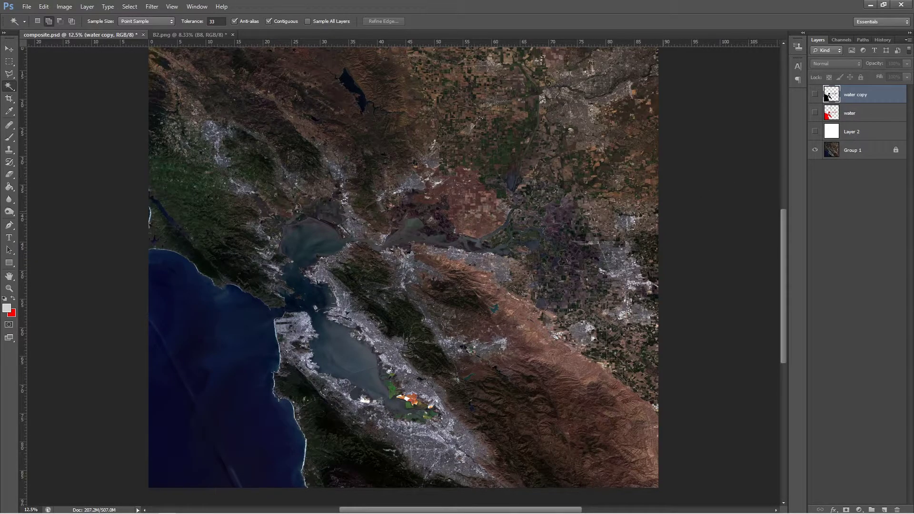
click(813, 113)
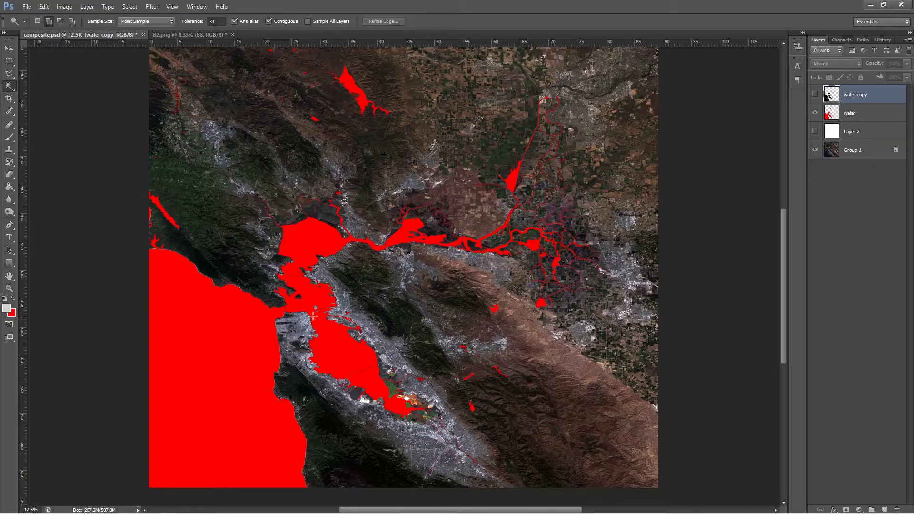
drag(251, 320, 395, 309)
ctrl+click(449, 317)
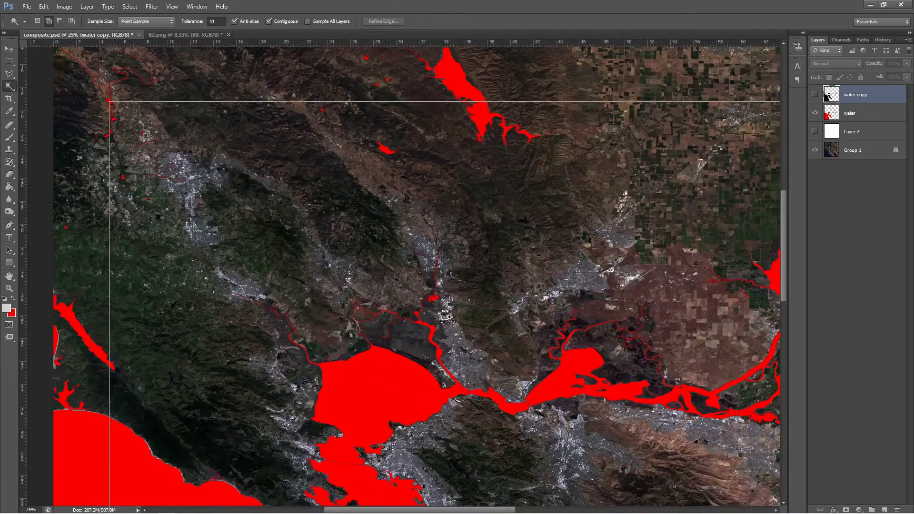
ctrl+click(449, 316)
drag(448, 317, 234, 121)
drag(581, 254, 578, 77)
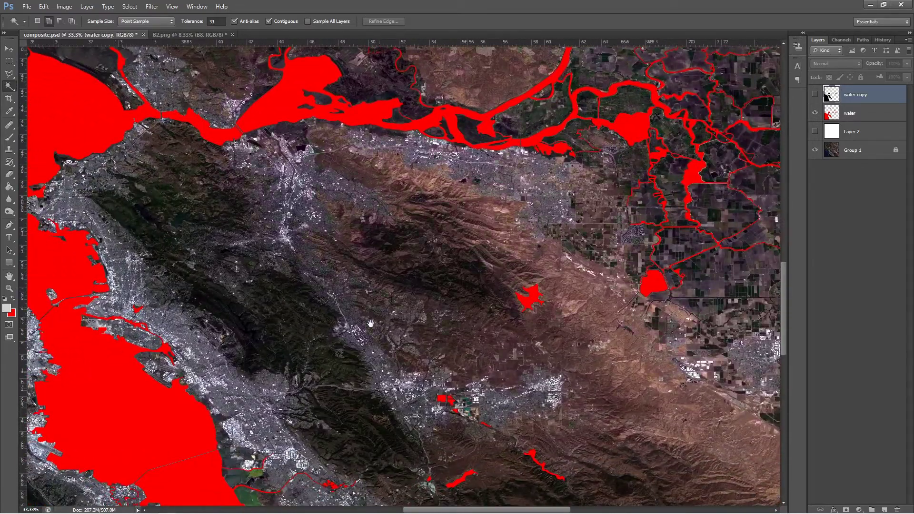
- Examine the red water coverage around the bay, the delta and the coast, up close and across the whole image
drag(370, 324, 277, 344)
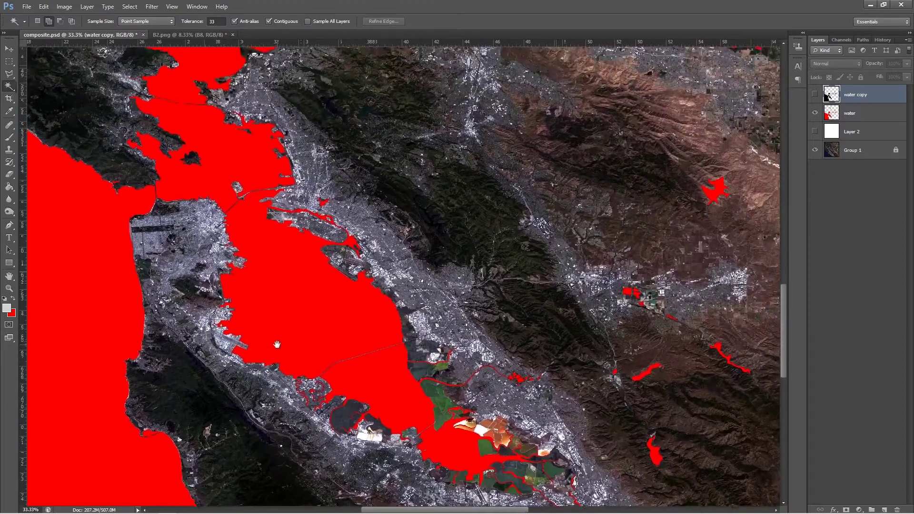
alt+click(314, 367)
alt+click(314, 368)
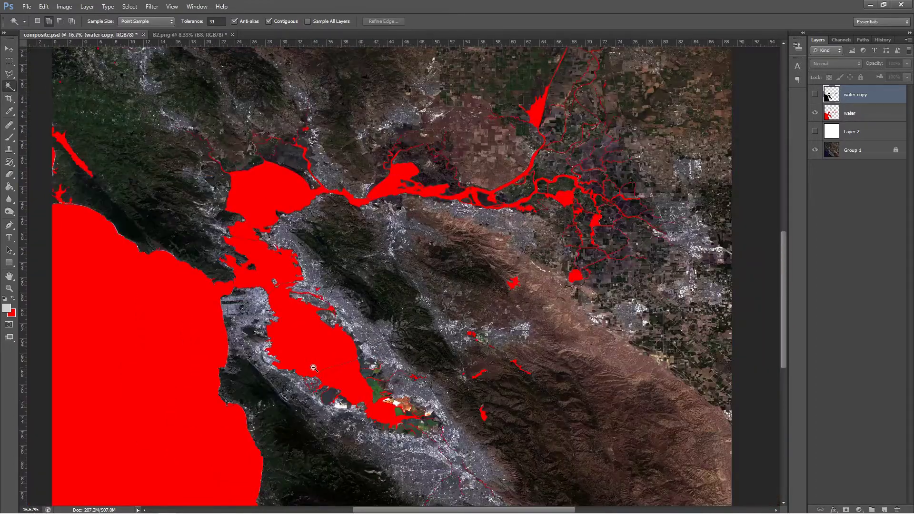
alt+click(349, 382)
drag(348, 382, 351, 362)
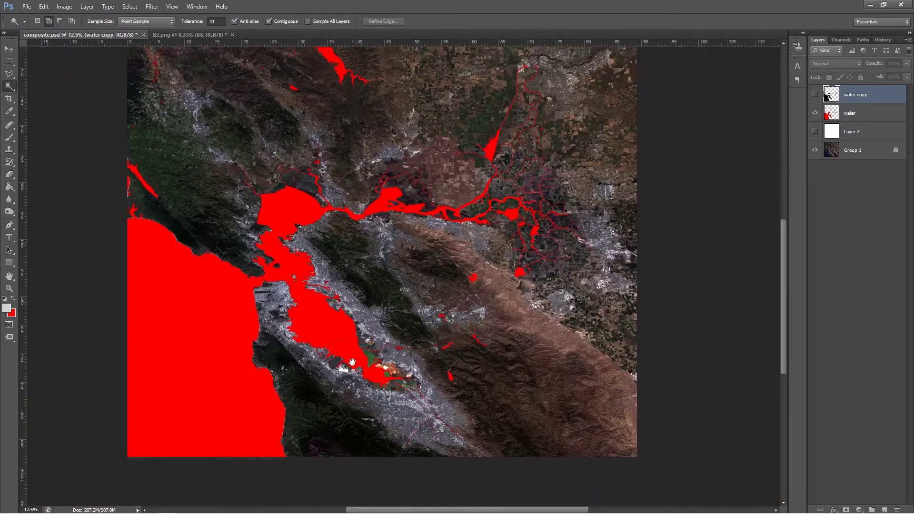
- Duplicate the water copy layer, then replace the lower copy with a fresh duplicate of the red water layer
key(ctrl+j)
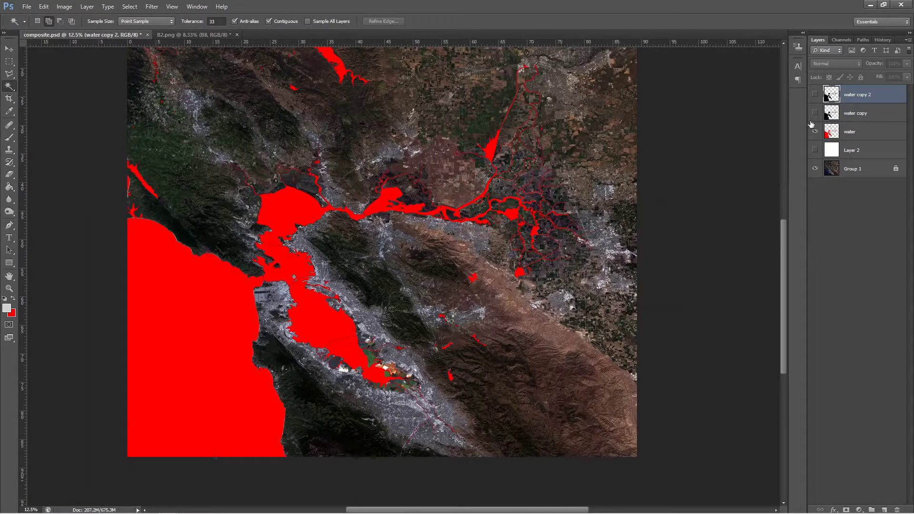
click(845, 115)
click(897, 509)
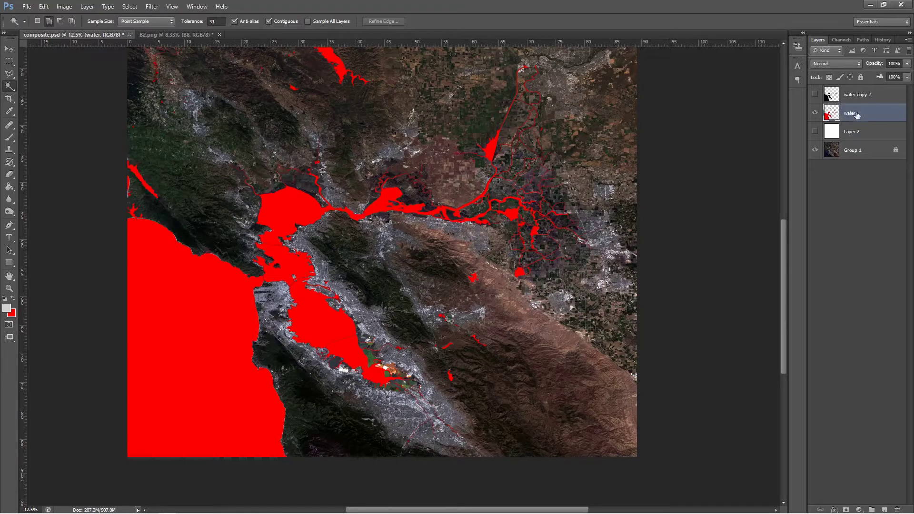
key(ctrl+z)
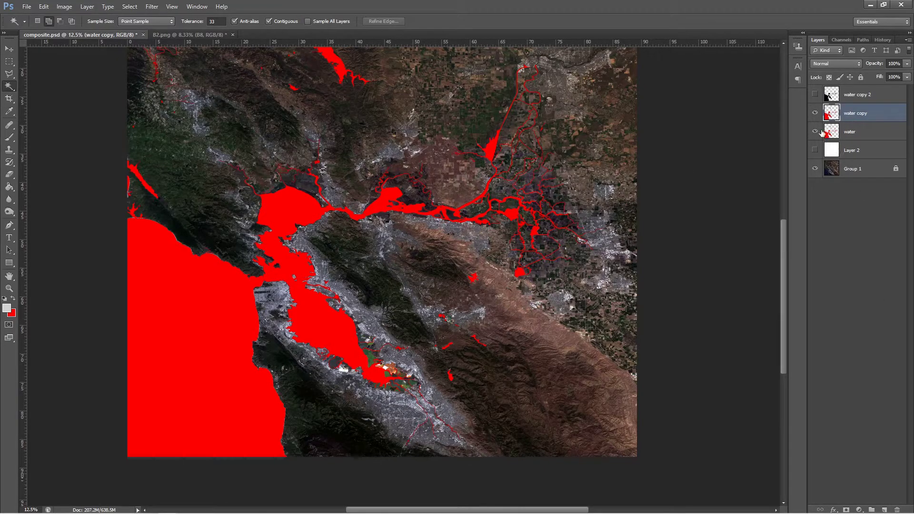
- Hide the original water layer and turn its red duplicate black using Hue/Saturation with saturation -100 and lightness -100
key(ctrl+u)
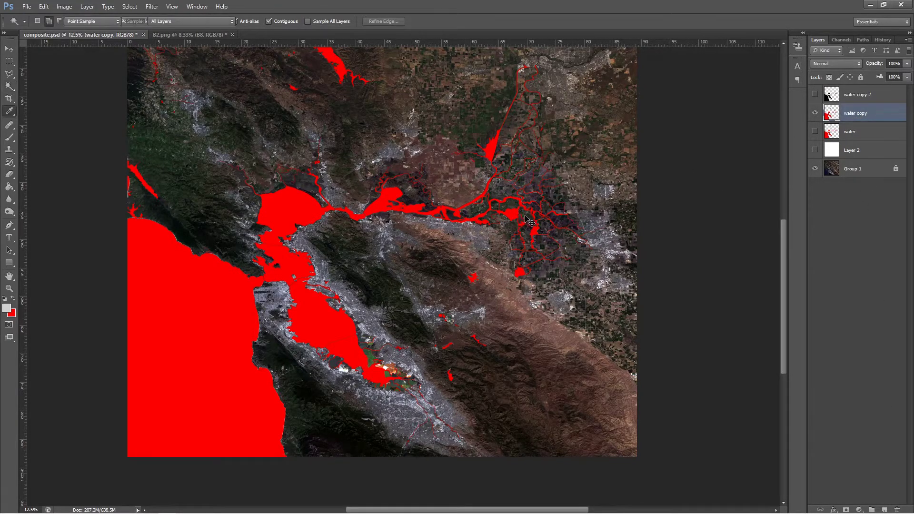
drag(658, 248, 612, 247)
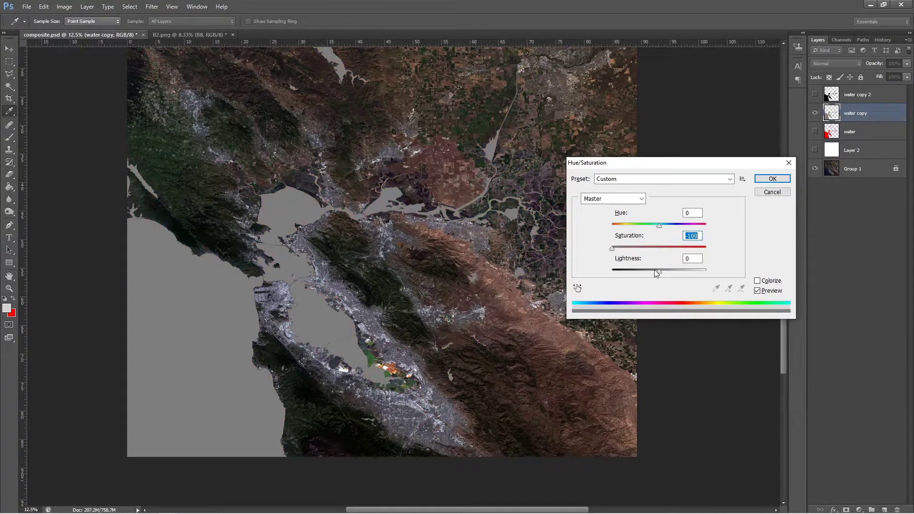
drag(659, 272, 589, 267)
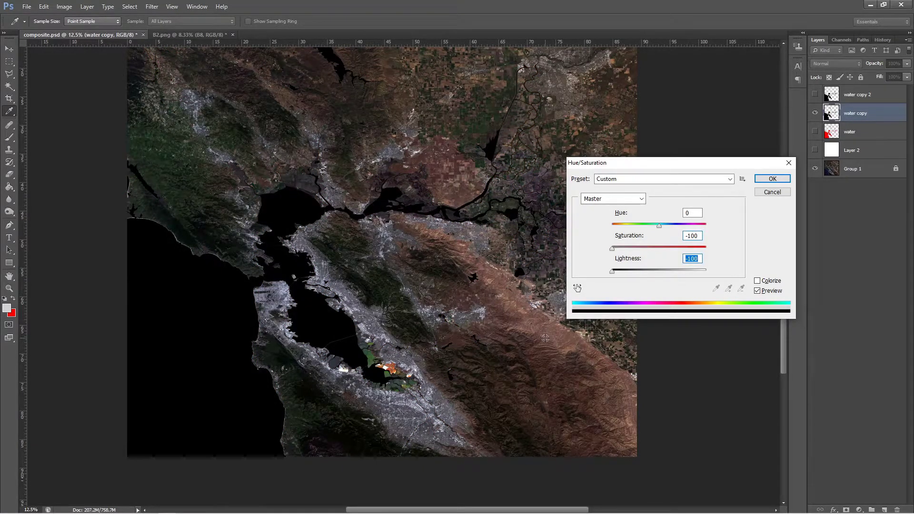
click(767, 179)
key(w)
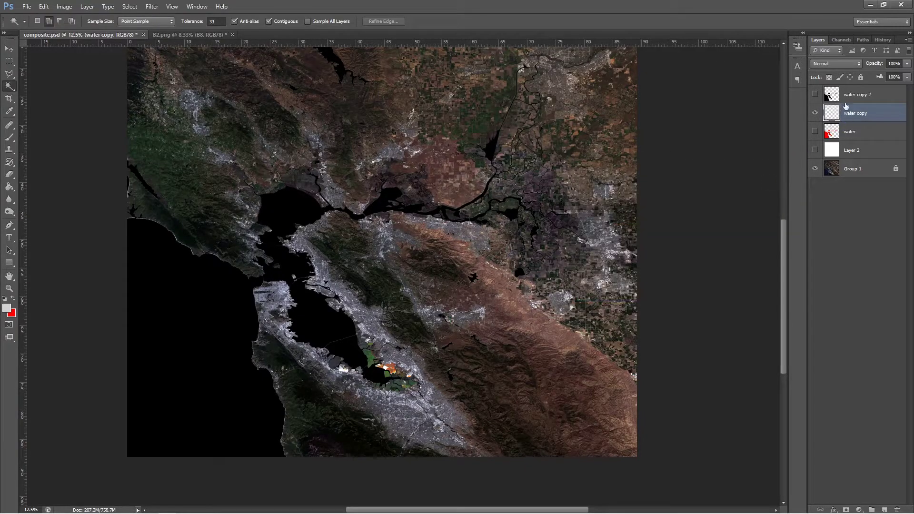
- Show the water copy 2 layer and compare its light grey lakes with the all-black water copy beneath
click(815, 95)
drag(380, 178, 485, 294)
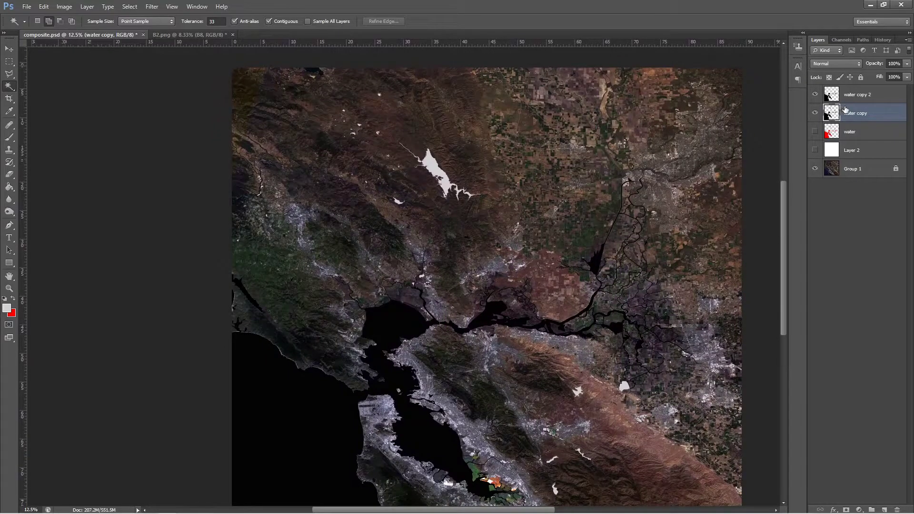
click(857, 95)
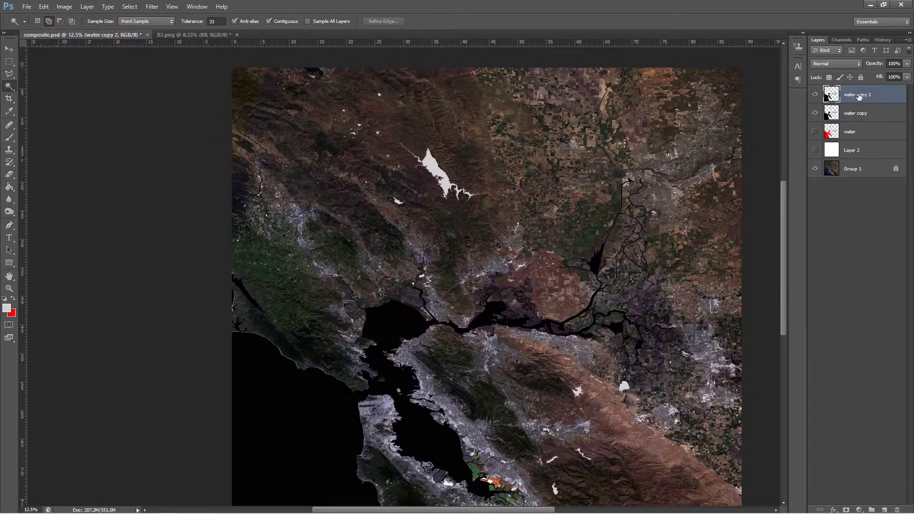
click(814, 95)
click(814, 95)
click(814, 95)
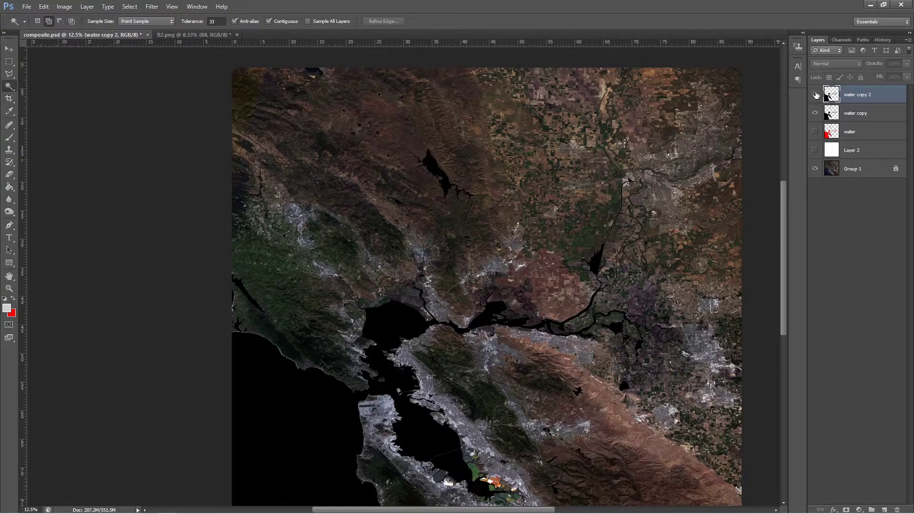
click(814, 95)
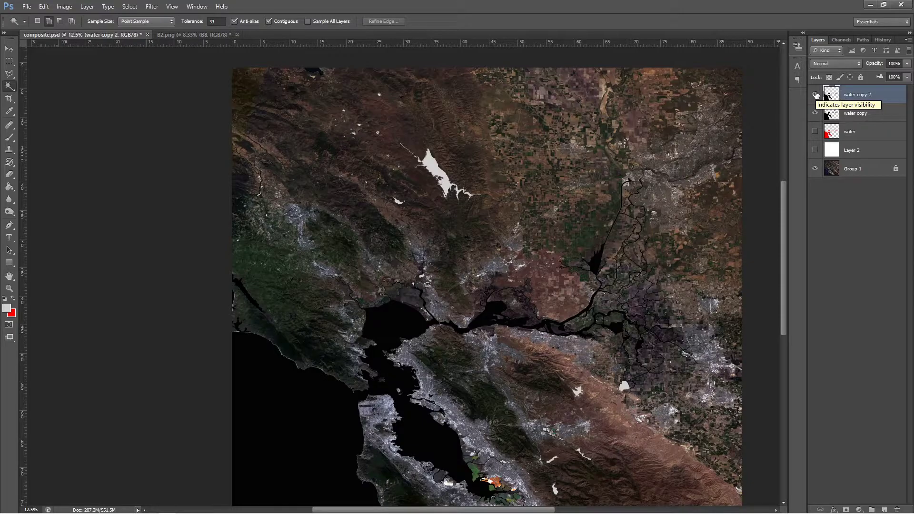
- Examine the light grey inland lakes against the black bay and ocean, up close and across the image
ctrl+click(438, 167)
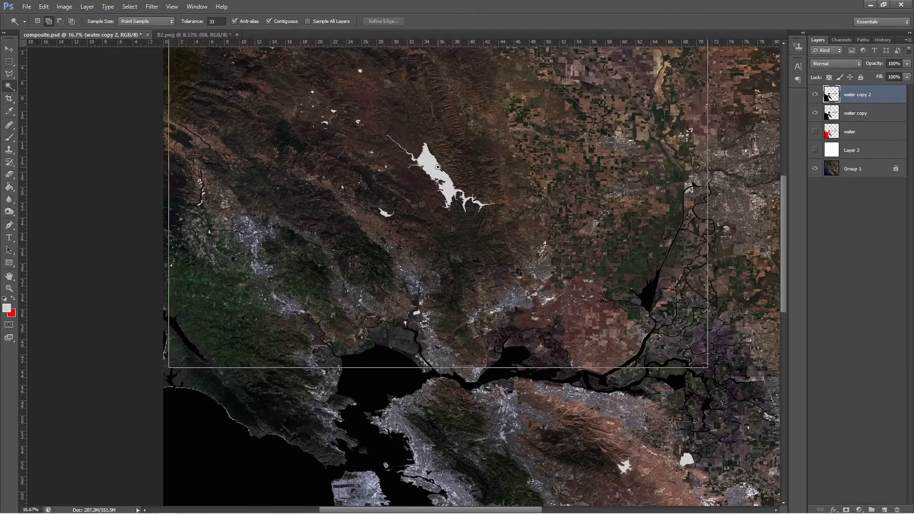
ctrl+click(437, 167)
ctrl+click(412, 151)
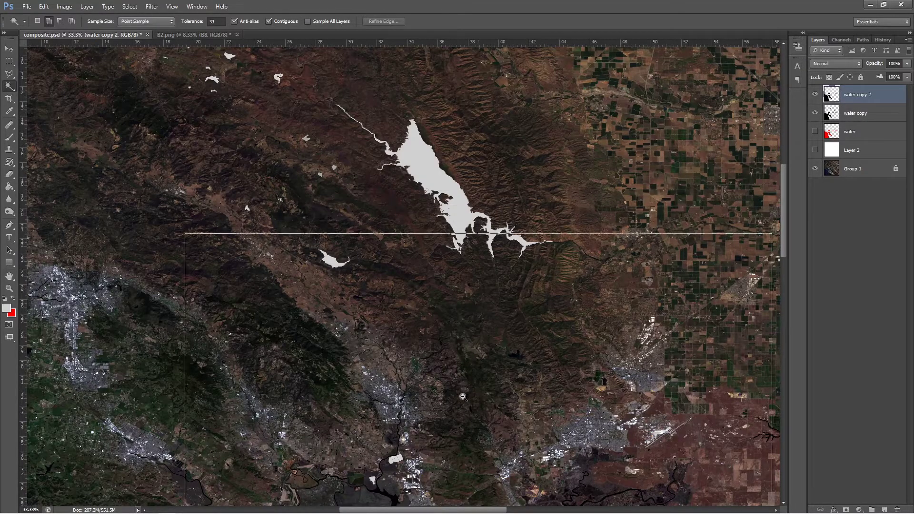
ctrl+alt+click(448, 314)
ctrl+alt+click(448, 314)
ctrl+alt+click(449, 313)
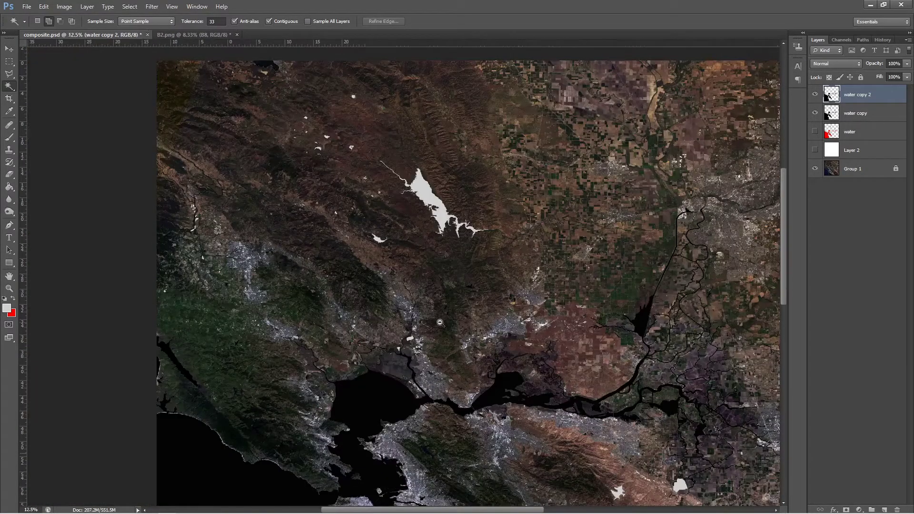
drag(376, 262, 401, 165)
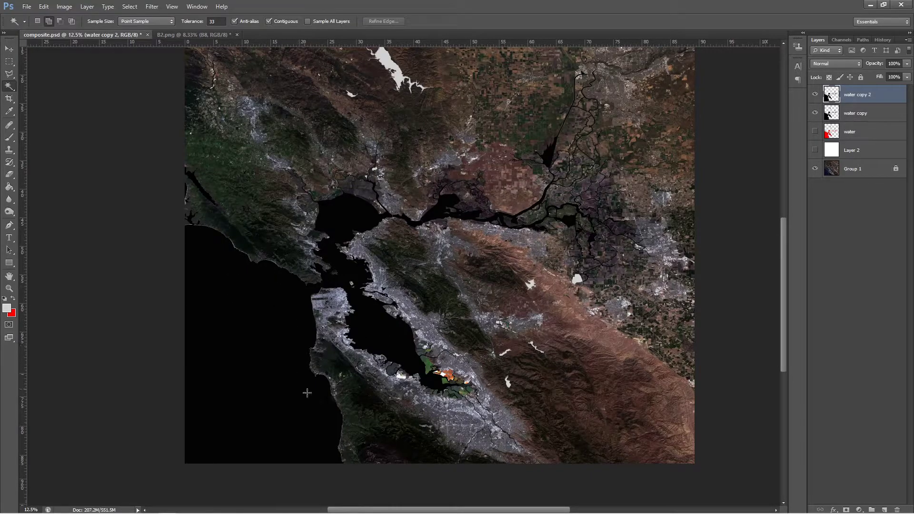
drag(403, 121, 412, 194)
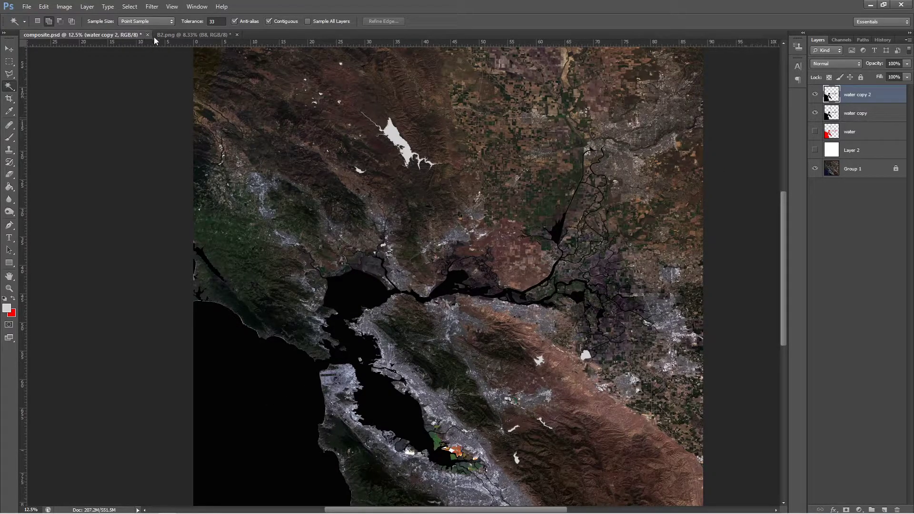
- Switch to B2.png and place the DEM image as a layer at 100% size above the B8 and COLOR groups
click(170, 34)
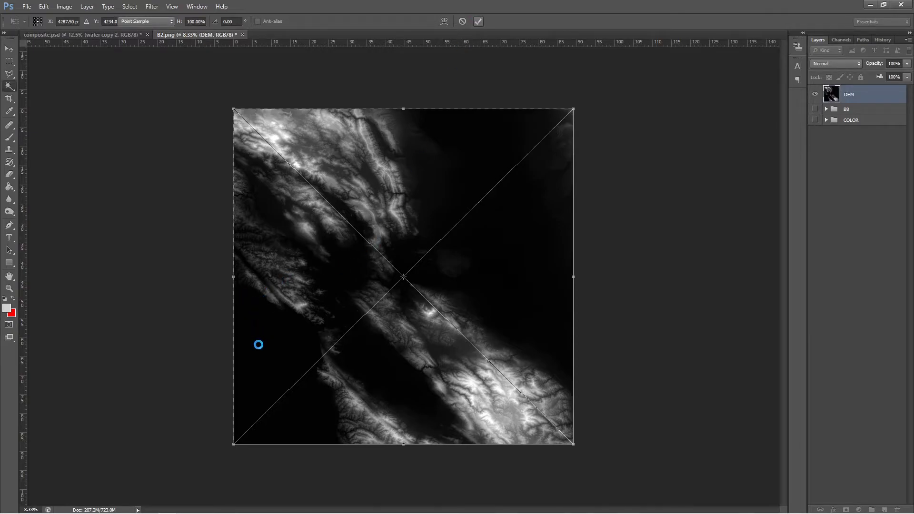
key(Return)
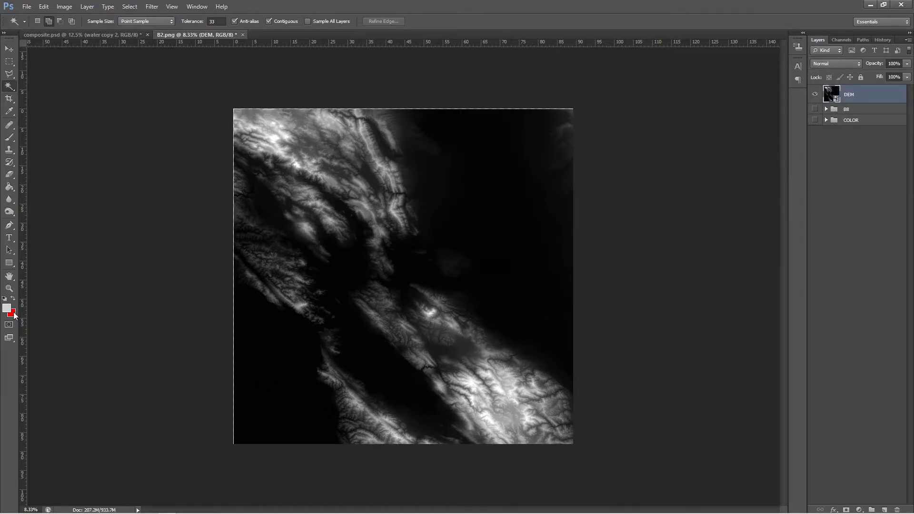
- Sample the DEM's dark ocean area with the foreground Color Picker to check its color value, keeping the light grey foreground color
key(i)
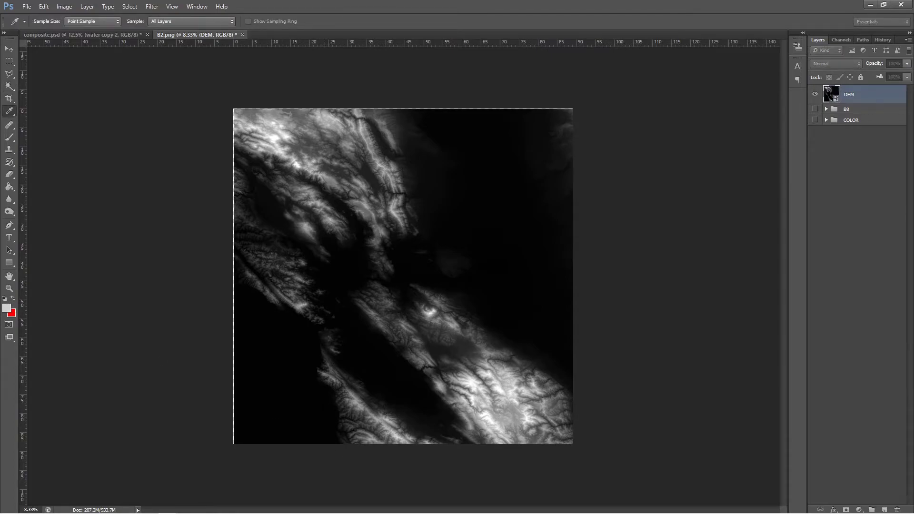
click(7, 308)
drag(608, 245, 621, 178)
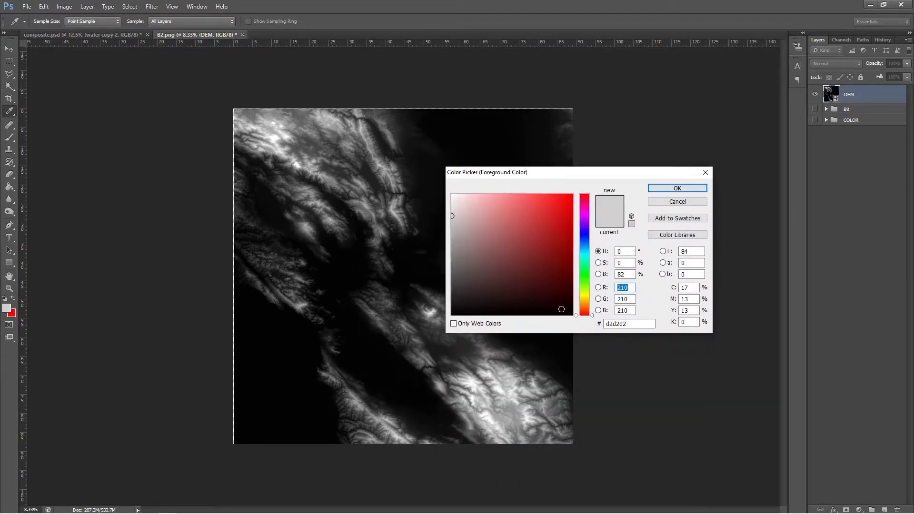
click(262, 372)
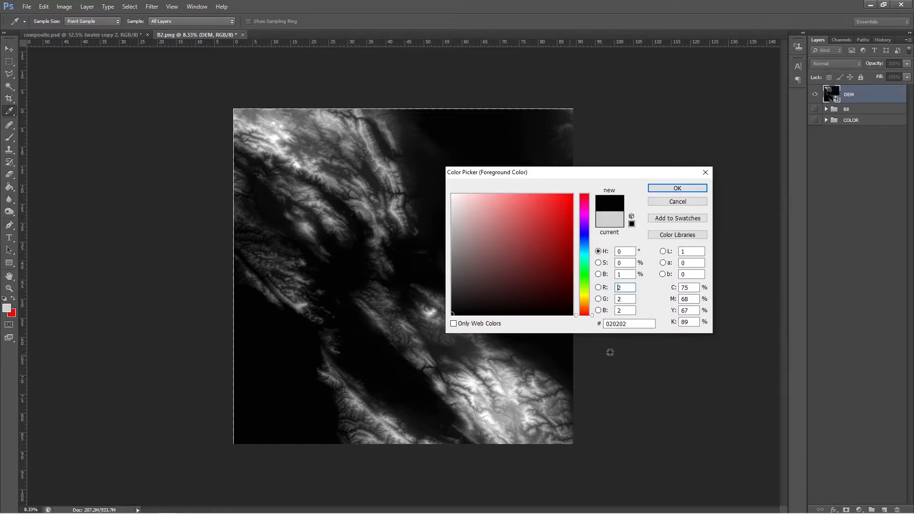
click(626, 326)
click(281, 388)
click(610, 324)
click(677, 188)
key(w)
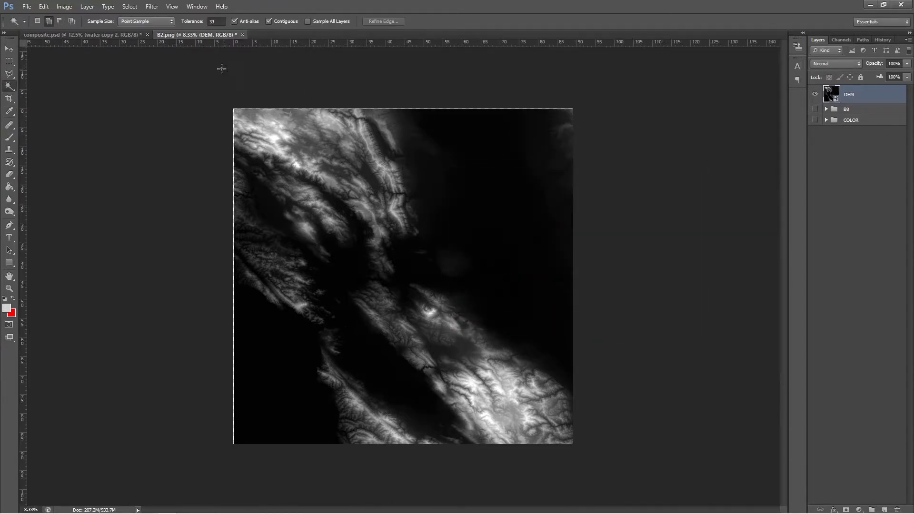
- Switch back to composite.psd and show only the red water layer over the color image, hiding both water copies
click(114, 34)
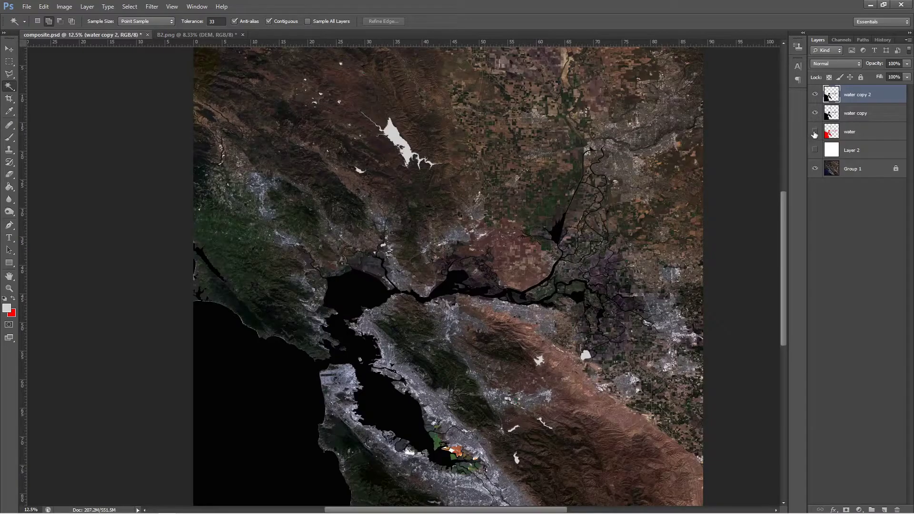
click(814, 131)
click(814, 113)
click(814, 94)
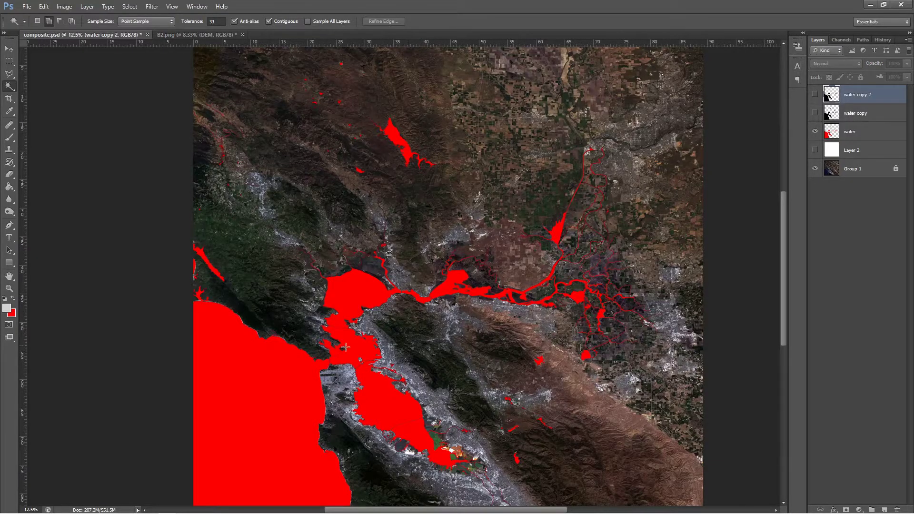
- Display the water copy 2 layer over the white Layer 2, with the red water and water copy layers hidden
click(814, 112)
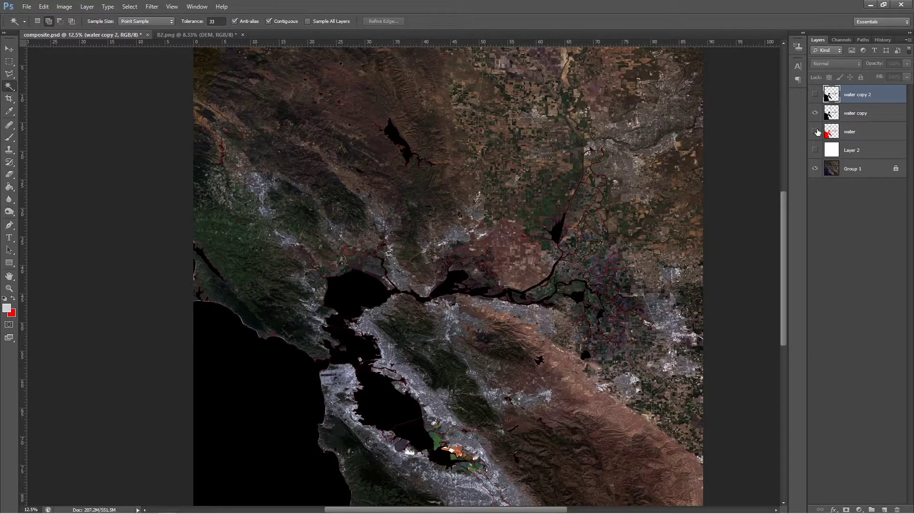
click(814, 94)
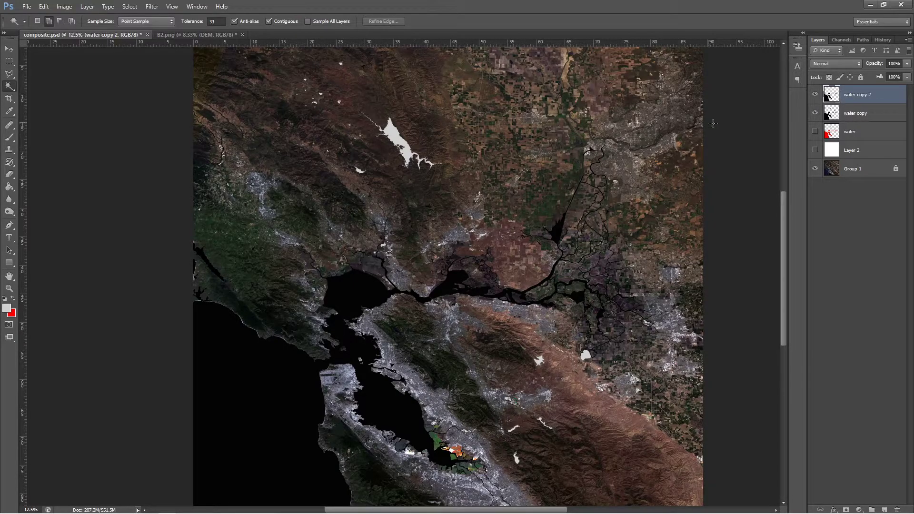
click(814, 113)
click(815, 150)
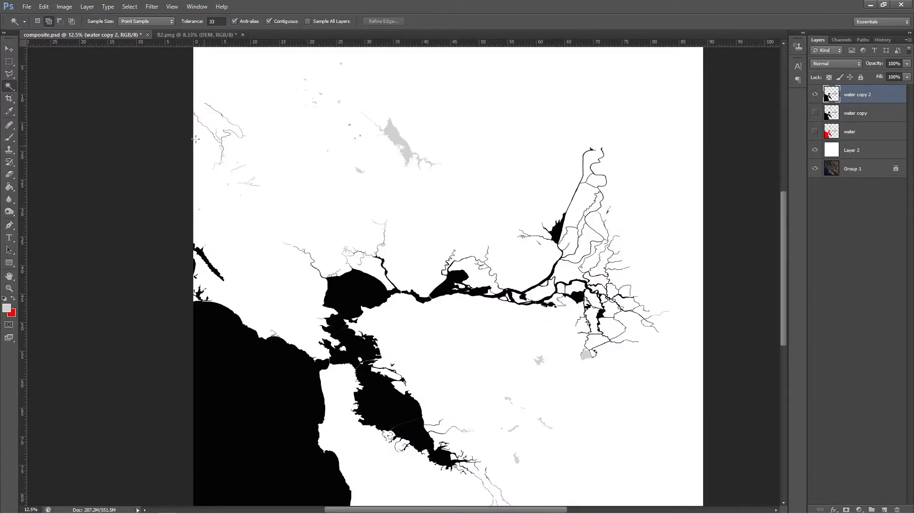
- Look through the CA folder's PNG and TIFF files in the Save As dialog, leaving without saving
click(26, 6)
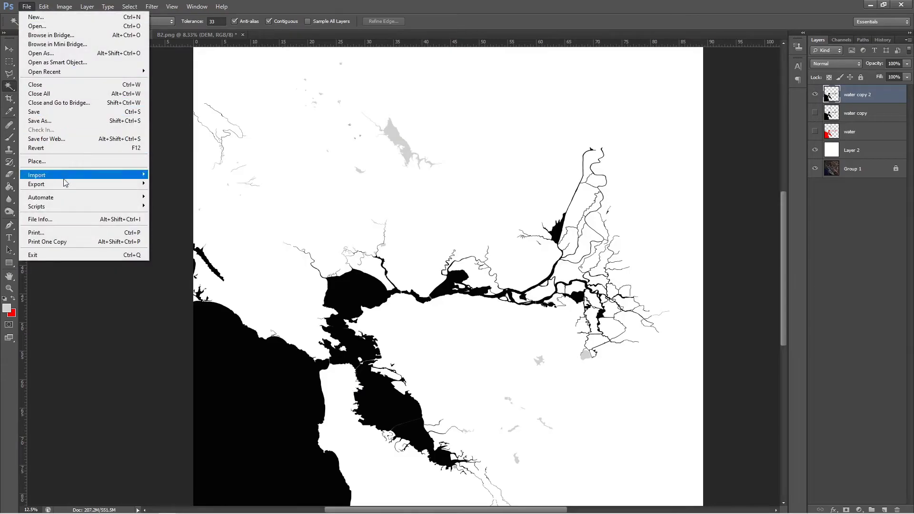
click(45, 121)
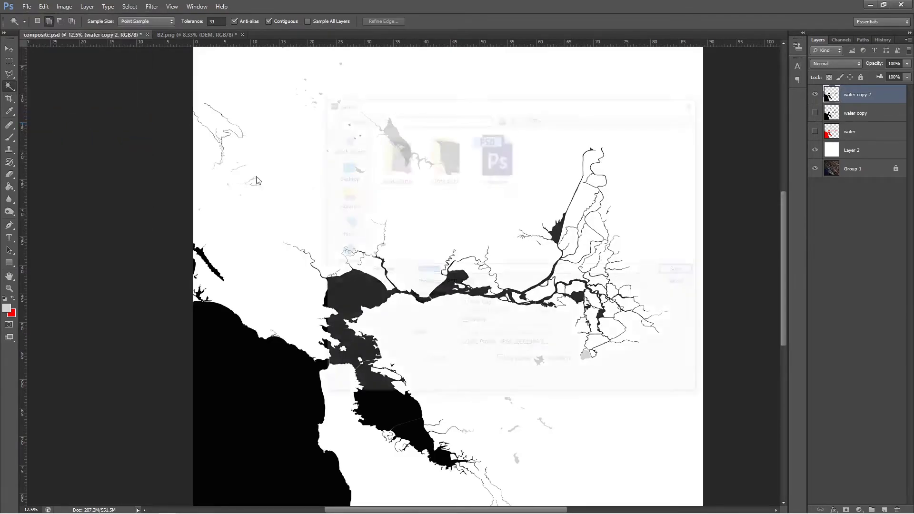
click(618, 284)
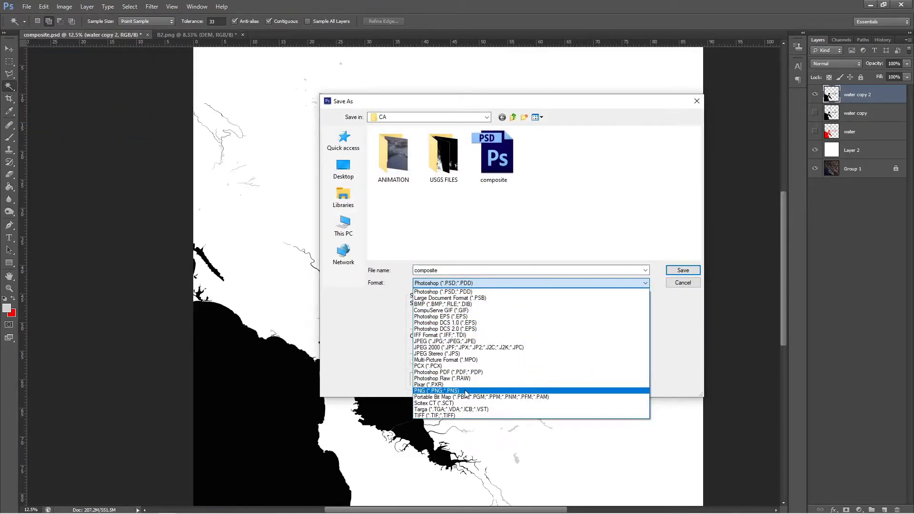
click(465, 390)
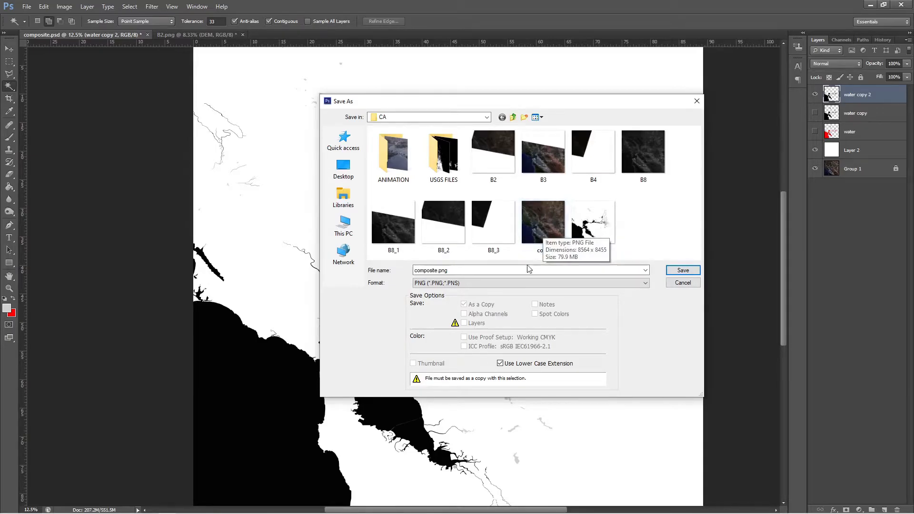
click(519, 283)
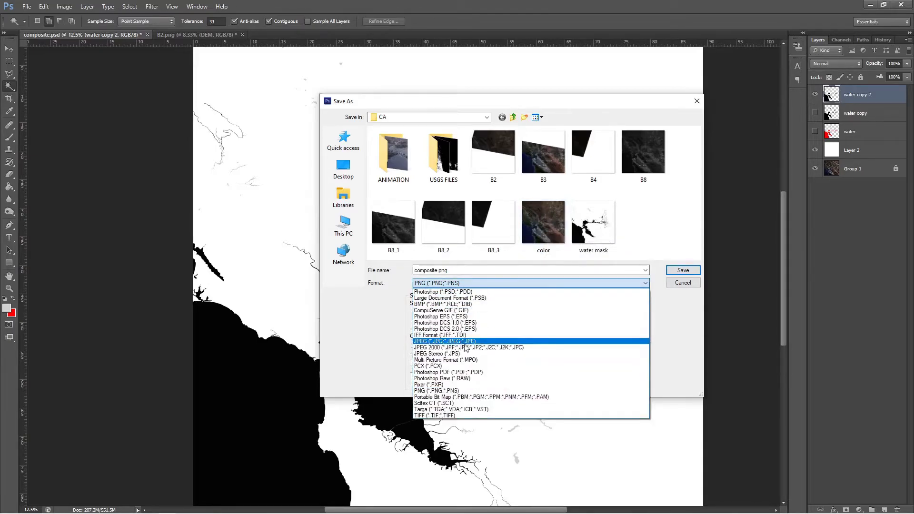
click(457, 415)
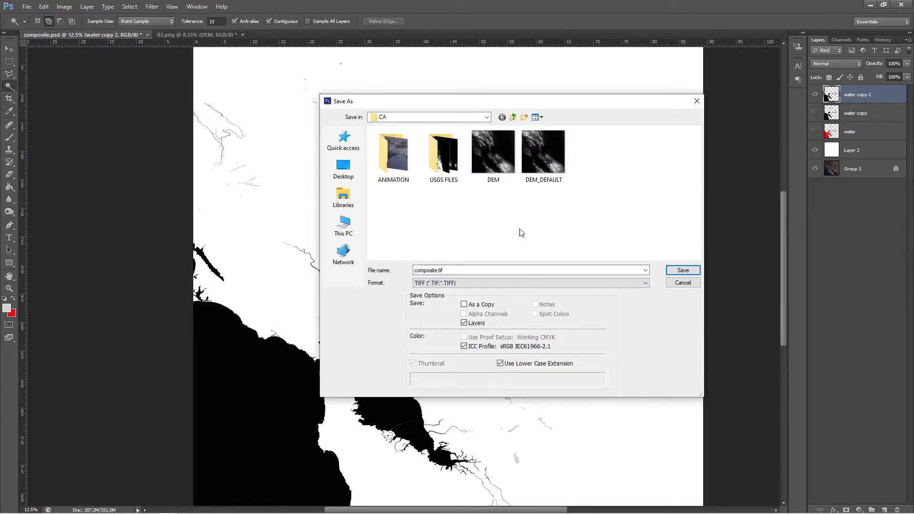
click(682, 283)
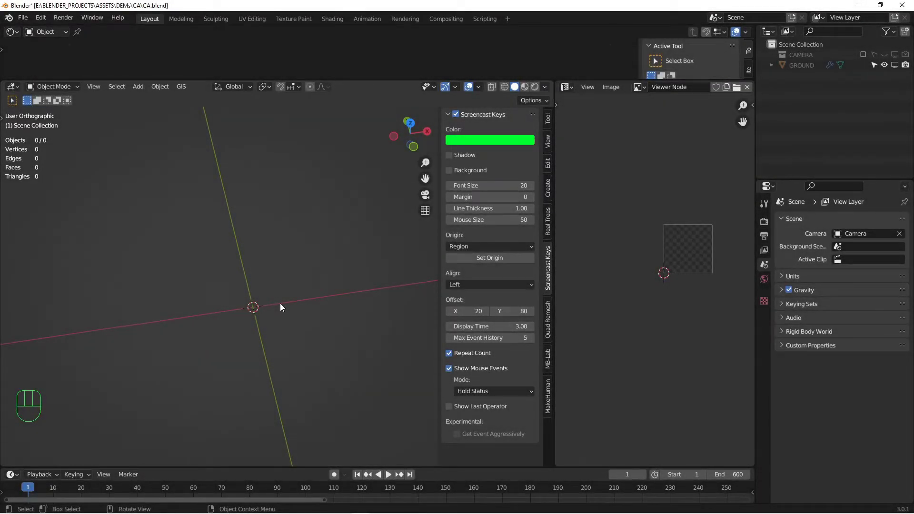
- Switch to Blender and add a mesh plane at the world origin in top orthographic view
key(KP_7)
key(shift+a)
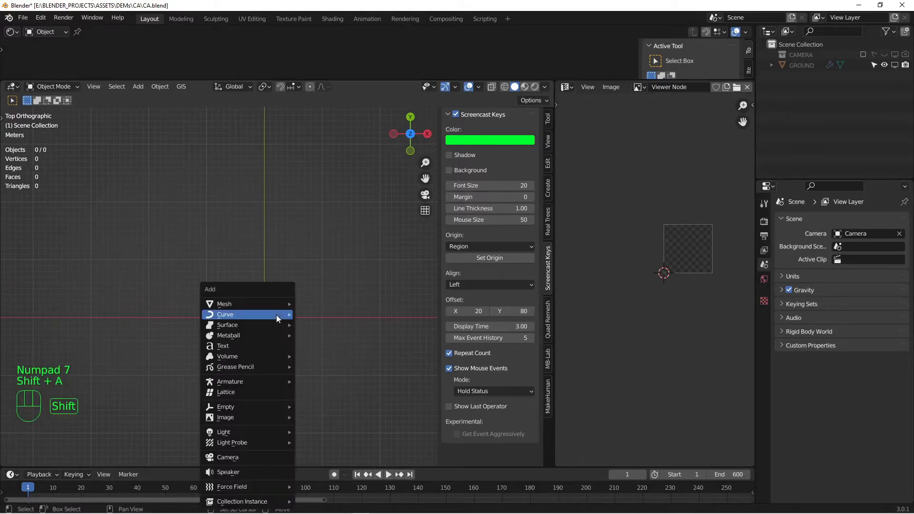
mouse_move(264, 303)
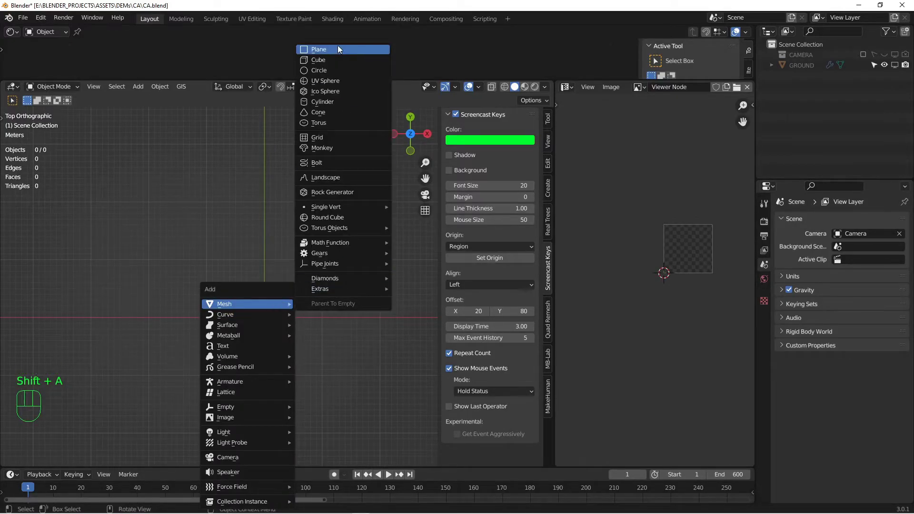
click(323, 49)
- Set the plane's X and Y dimensions to 40 m and apply its rotation and scale
drag(480, 279, 480, 290)
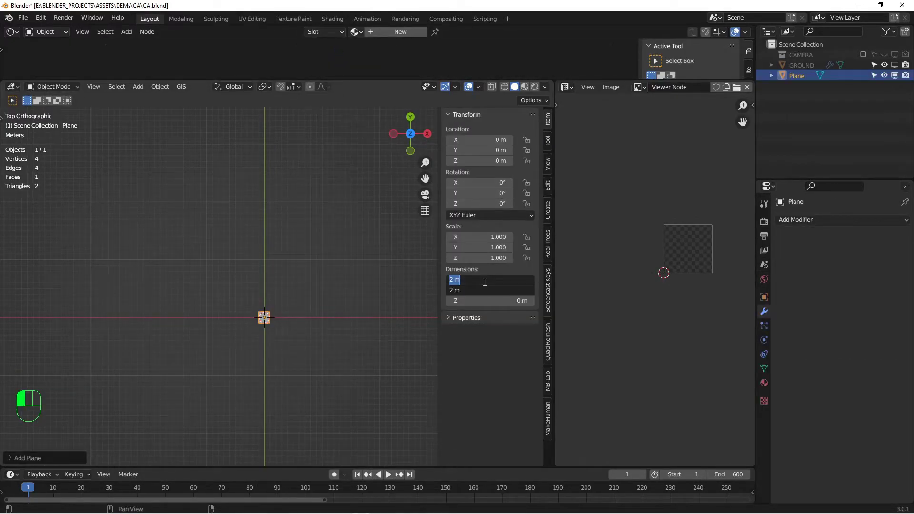
text(40)
key(Return)
key(ctrl+a)
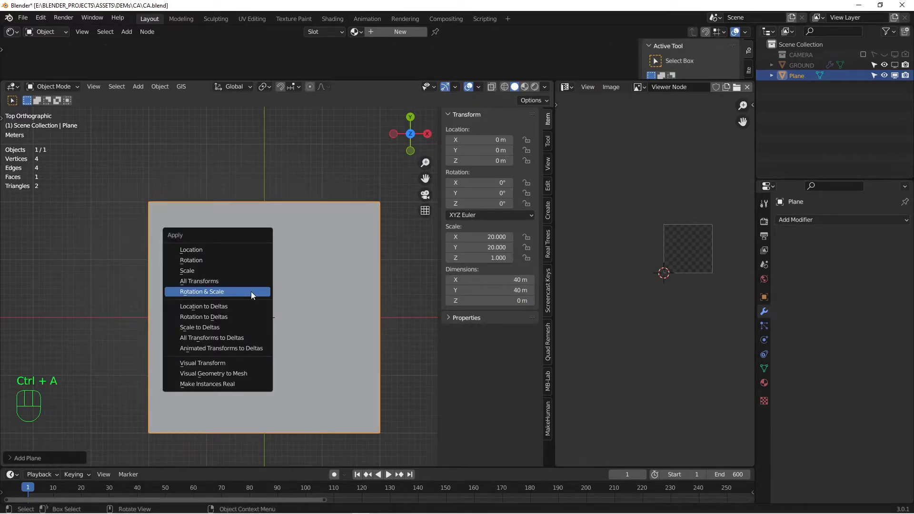
click(250, 291)
- Subdivide the whole plane in Edit Mode, repeating the Subdivide operation for seven subdivisions in total
key(Tab)
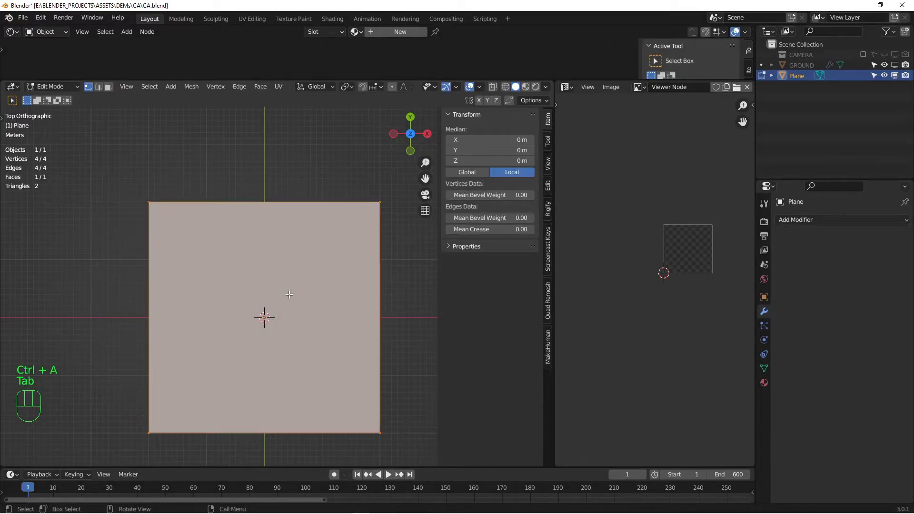
key(F3)
text(SUBD)
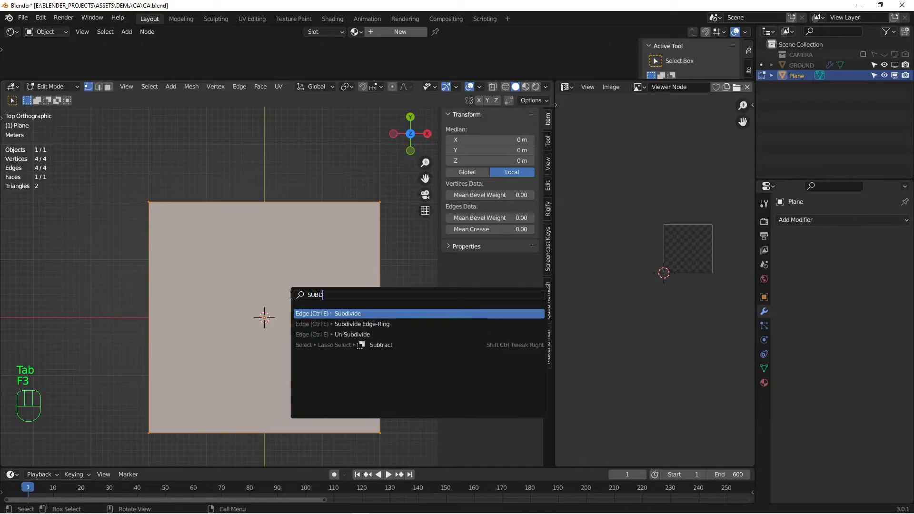
click(321, 313)
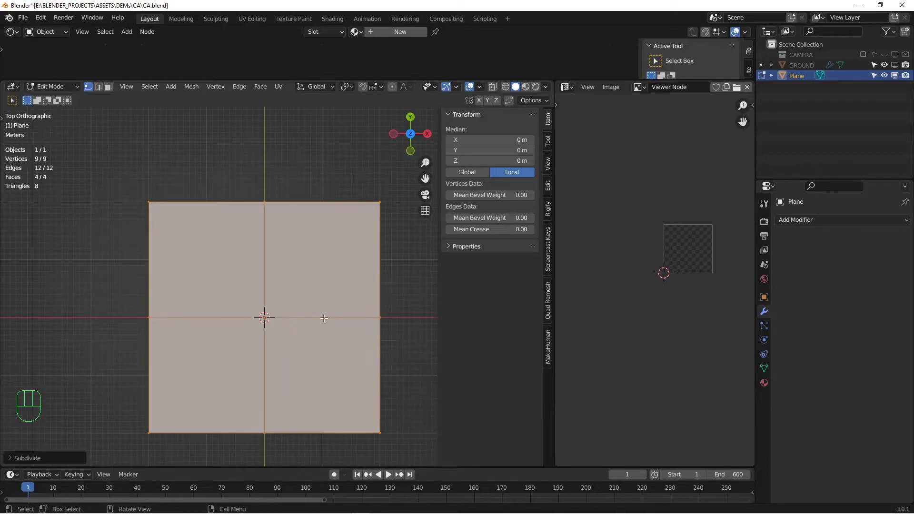
key(shift+r)
key(shift+r)
key(shift+r)
key(shift+r)
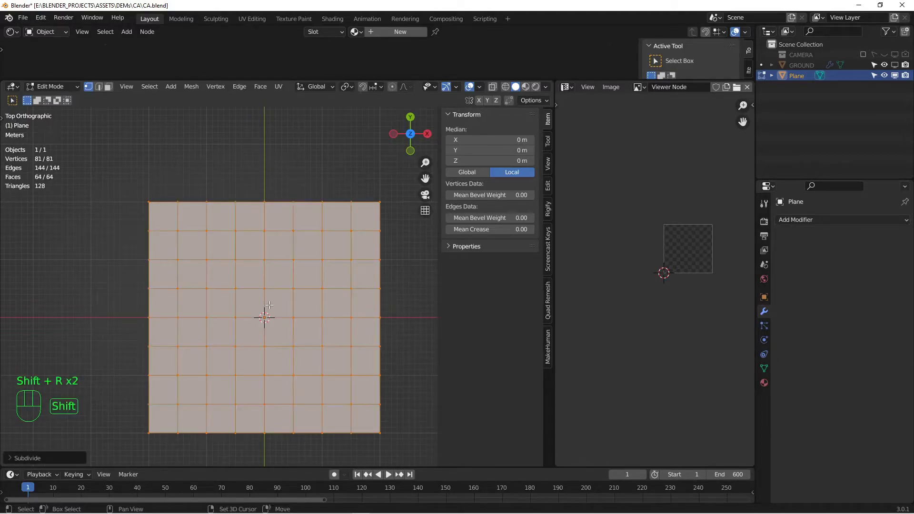
key(shift+r)
key(shift+r)
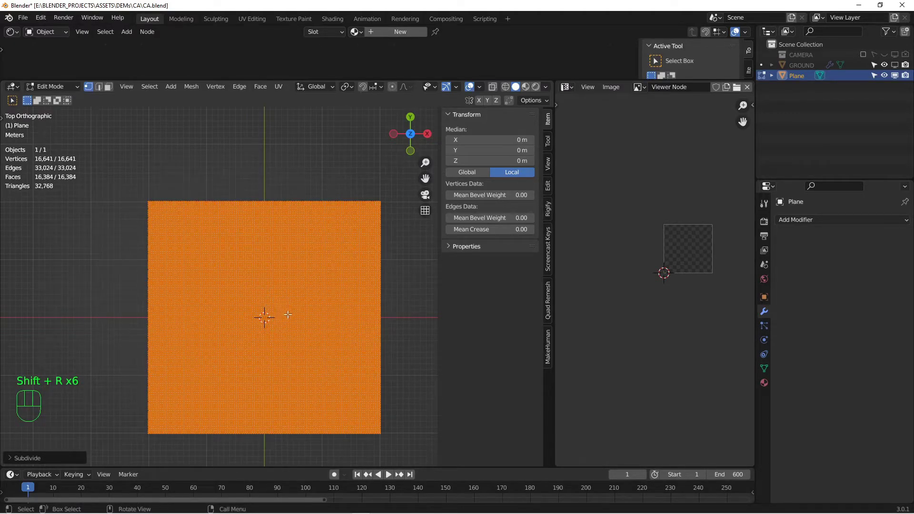
- UV-map the plane with Project from View, and unlink the Viewer Node image so all its UVs can be selected
key(u)
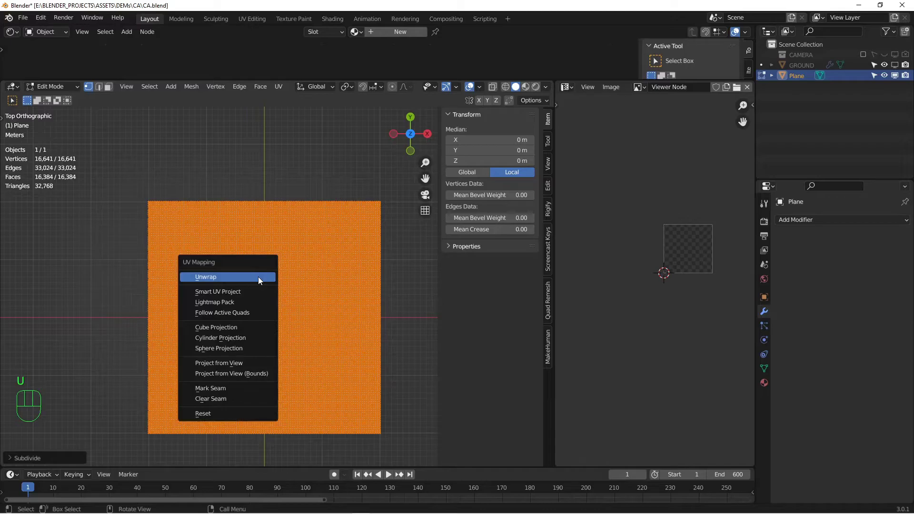
key(v)
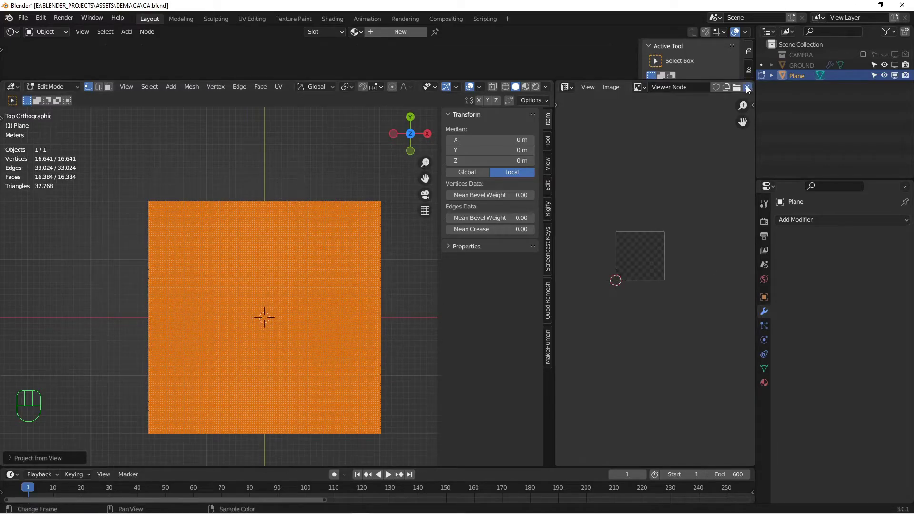
key(a)
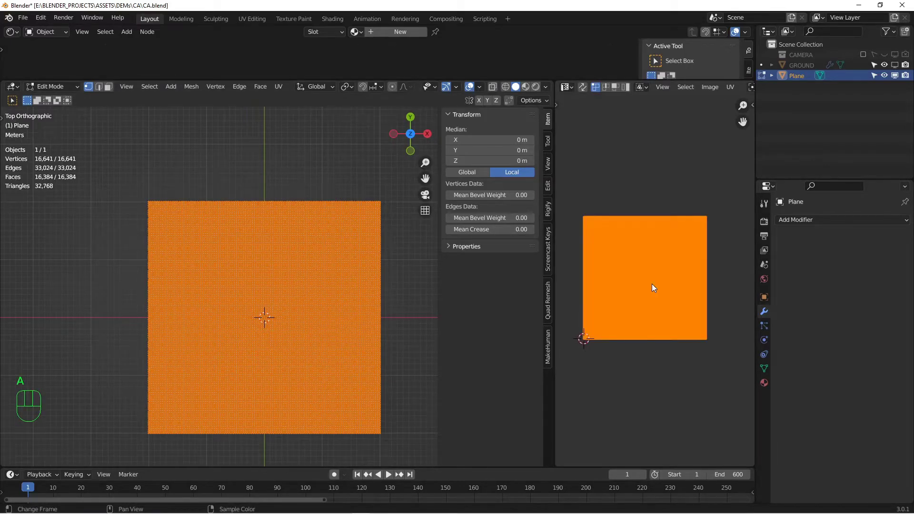
- Scale all the plane's UVs to about 0.984 so they sit slightly inside the UV tile's border
scroll(650, 279, up, 4)
key(ctrl+space)
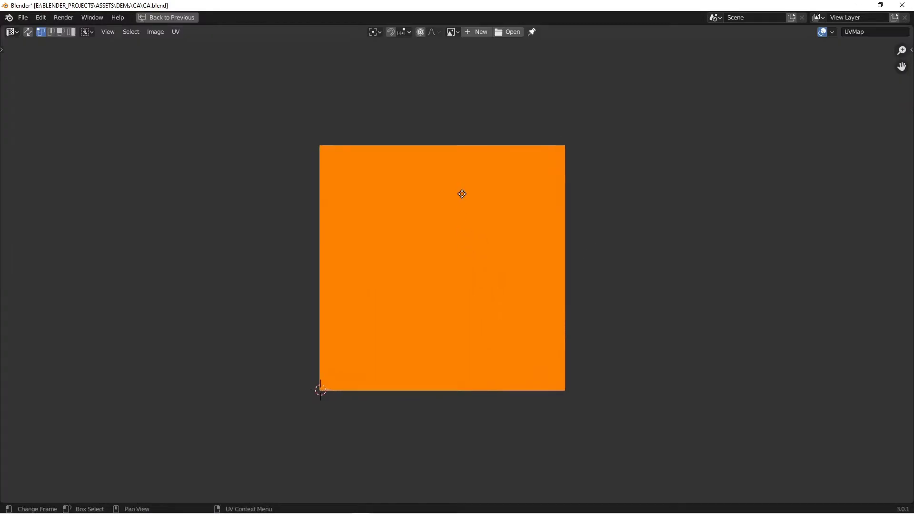
scroll(472, 254, up, 4)
middle_drag(605, 197, 441, 243)
scroll(440, 242, up, 2)
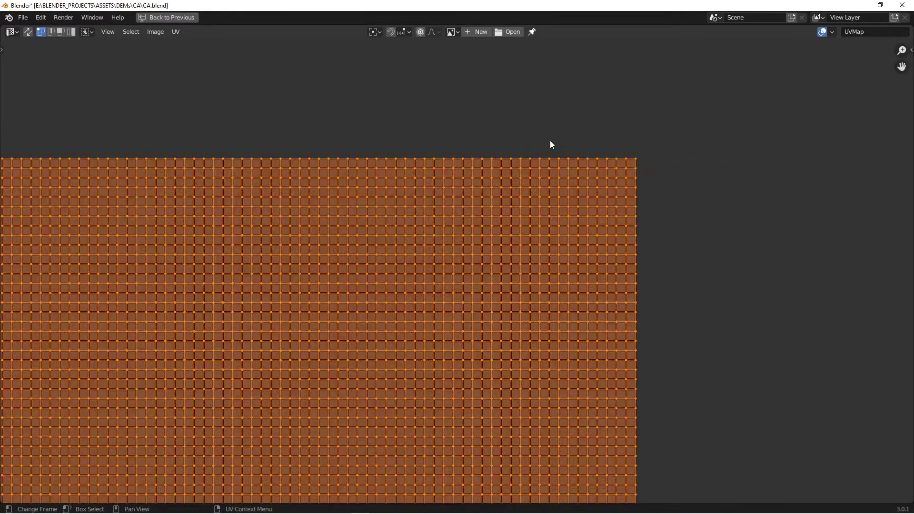
scroll(640, 176, down, 3)
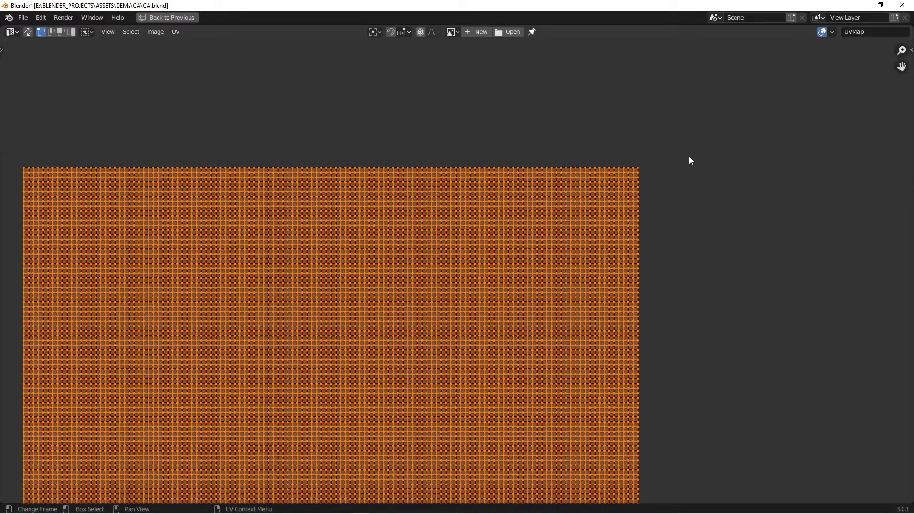
key(s)
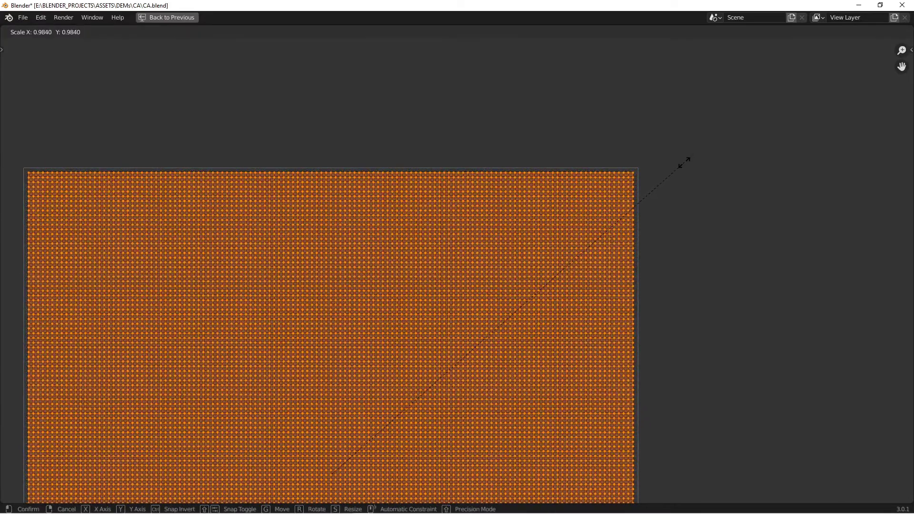
click(684, 163)
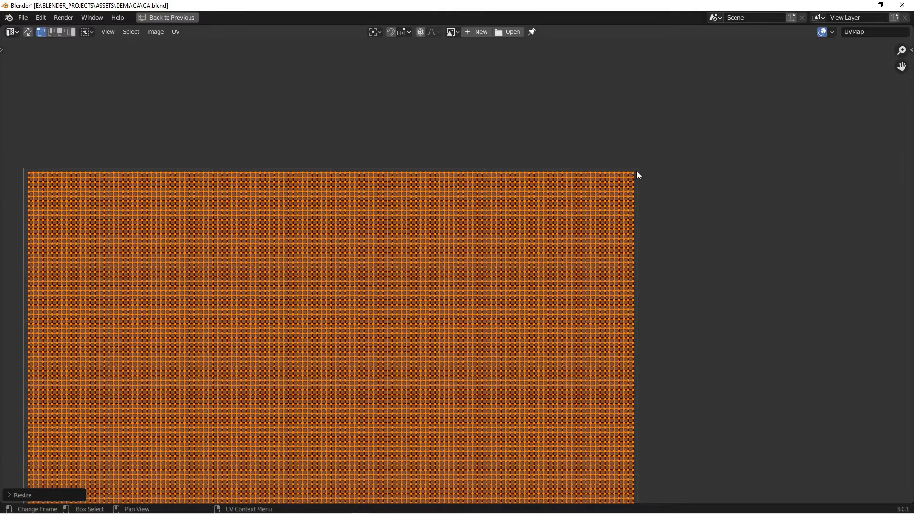
scroll(635, 176, down, 7)
scroll(552, 220, up, 3)
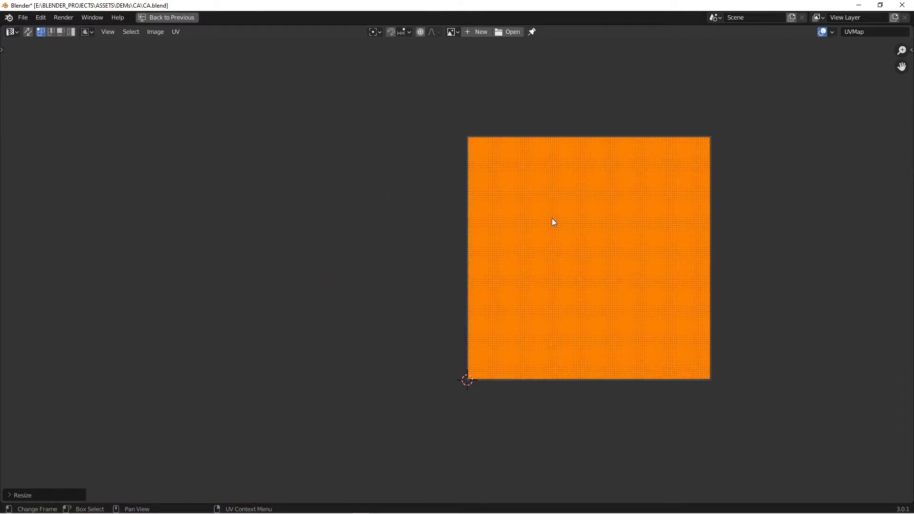
key(ctrl+space)
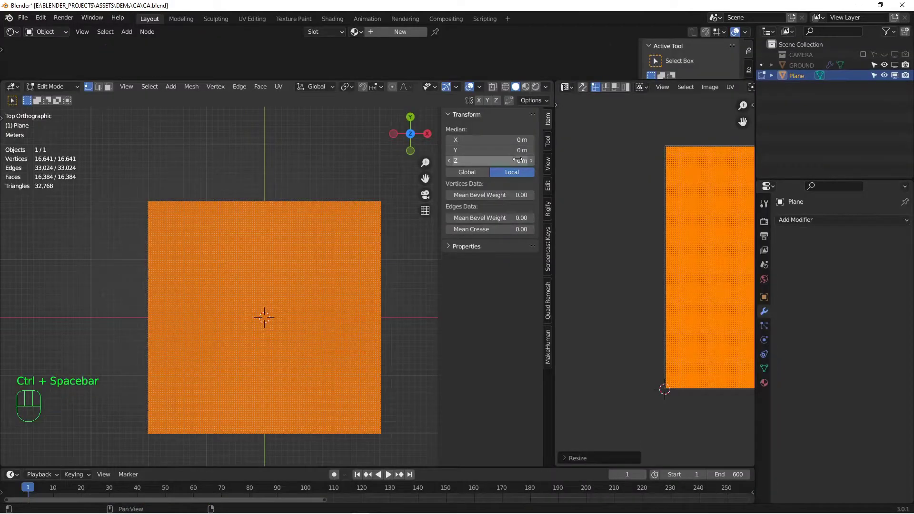
- Return to Object Mode and add a Subdivision Surface modifier to the plane with viewport and render levels of 4
middle_drag(334, 280, 338, 259)
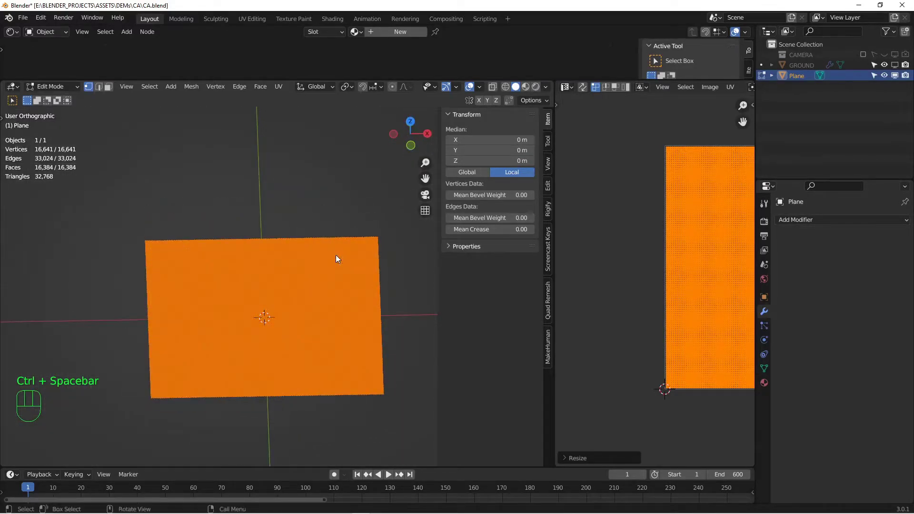
key(Tab)
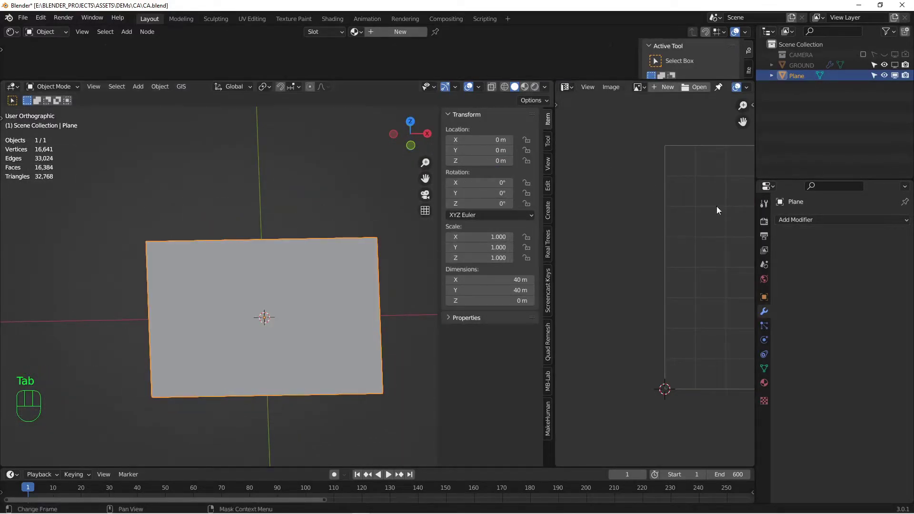
click(794, 220)
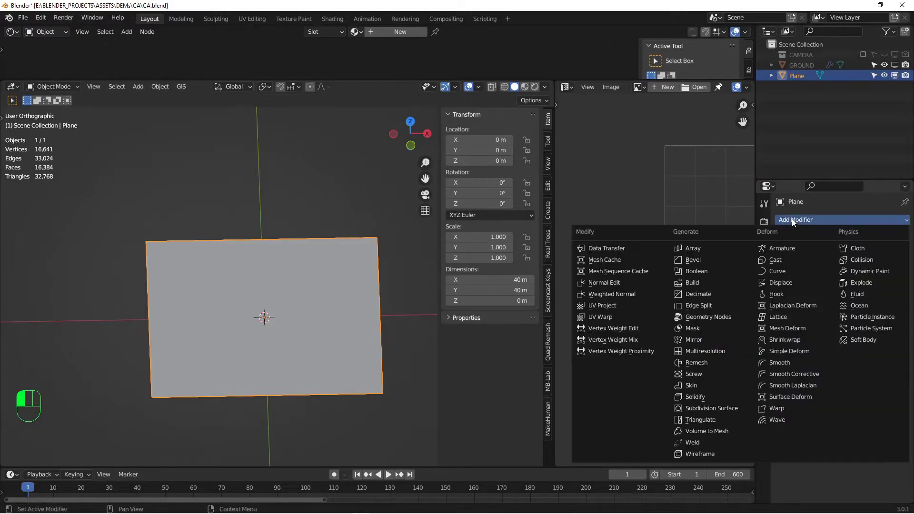
click(711, 408)
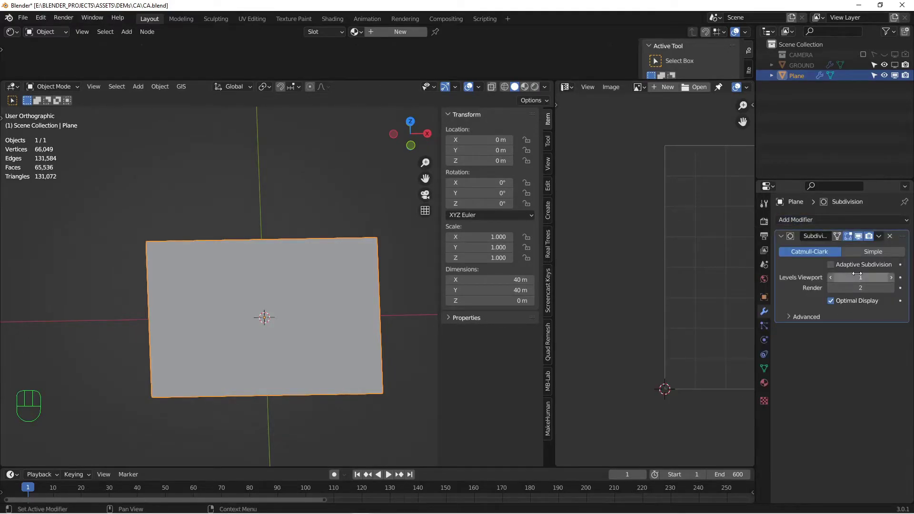
click(861, 277)
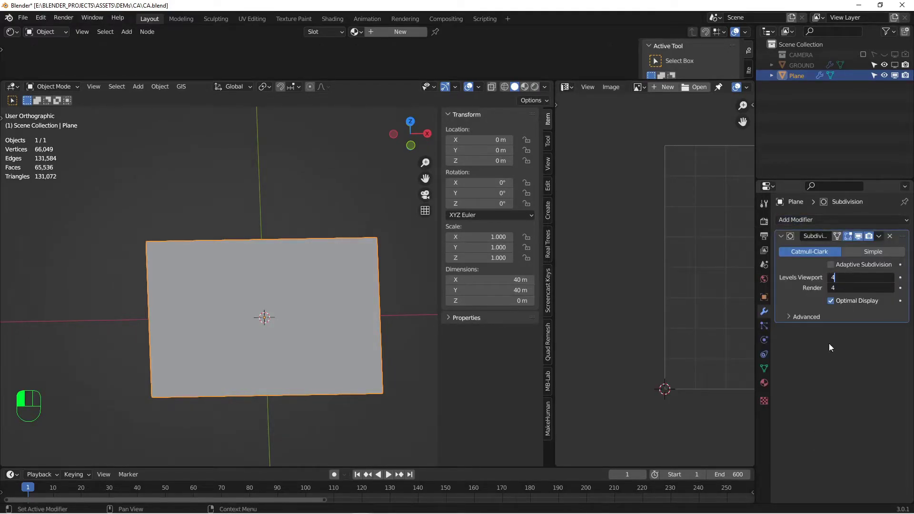
text(4)
click(792, 349)
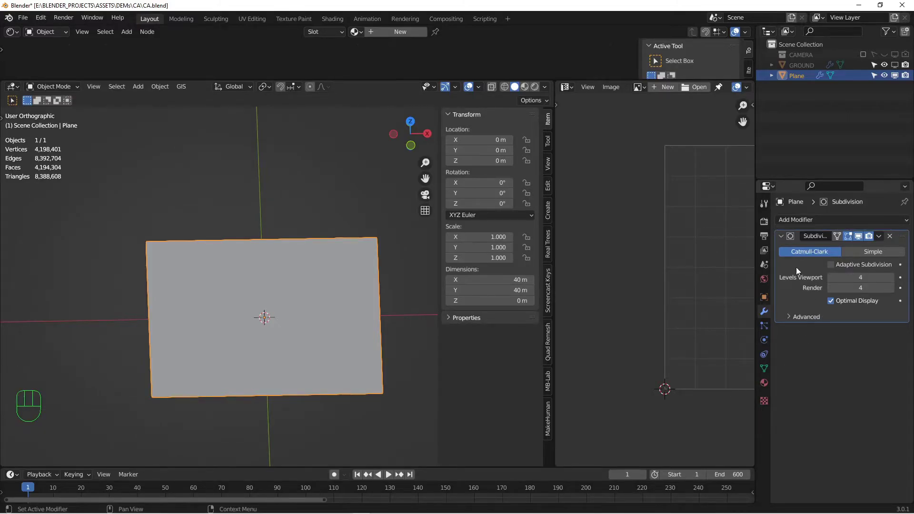
- Hide the viewport sidebar and assign the existing material named Material to the plane
middle_drag(295, 303, 308, 278)
key(n)
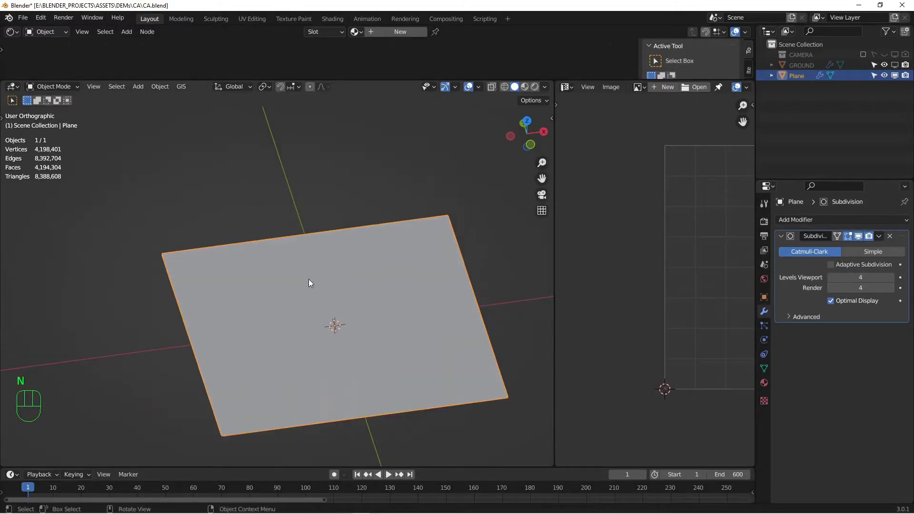
click(763, 384)
click(781, 264)
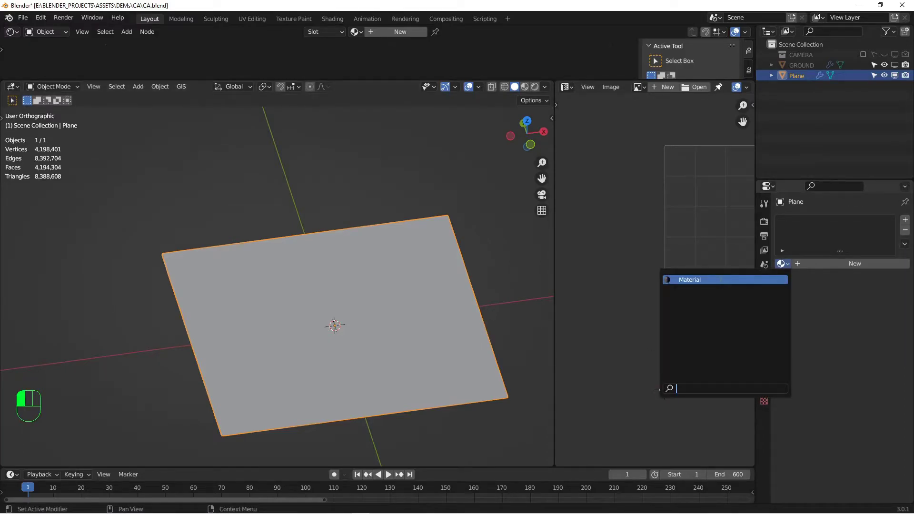
click(688, 280)
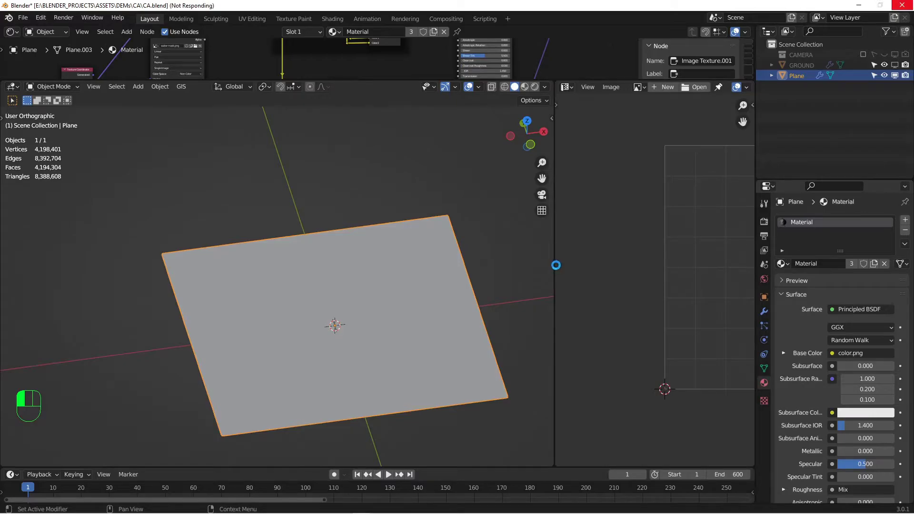
- Widen the Image Editor beside the 3D viewport and view the plane from the top
drag(555, 265, 431, 280)
key(KP_7)
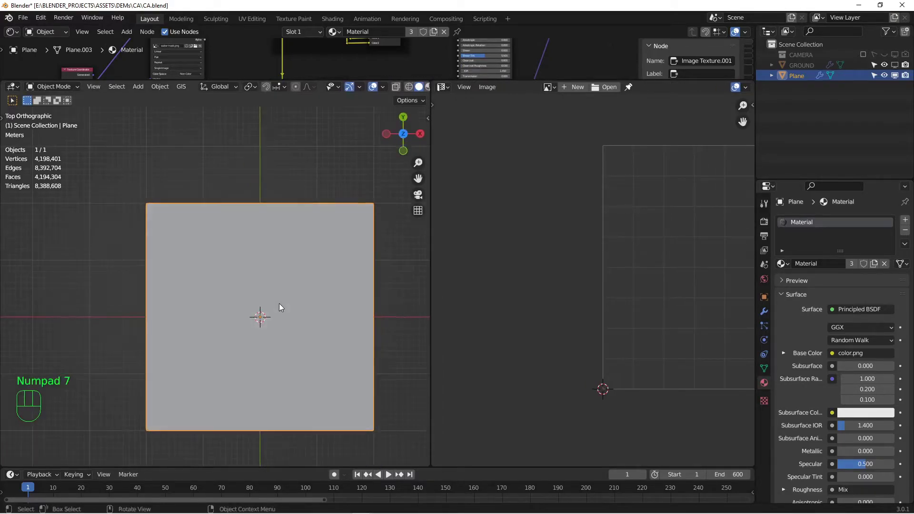
alt+shift+middle_drag(252, 292, 175, 268)
middle_drag(658, 241, 522, 245)
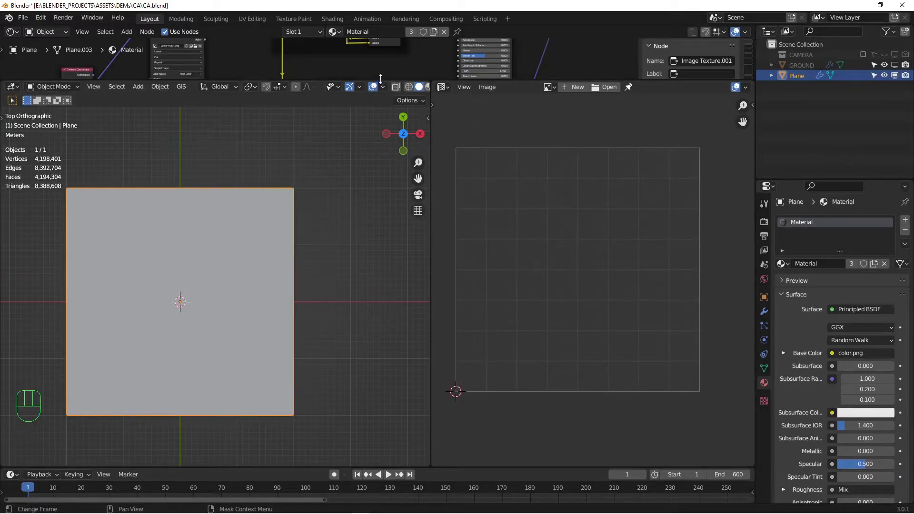
- Enlarge the Shader Editor area to show the material's node tree and hide its sidebar
drag(381, 78, 380, 265)
alt+shift+middle_drag(235, 314, 295, 348)
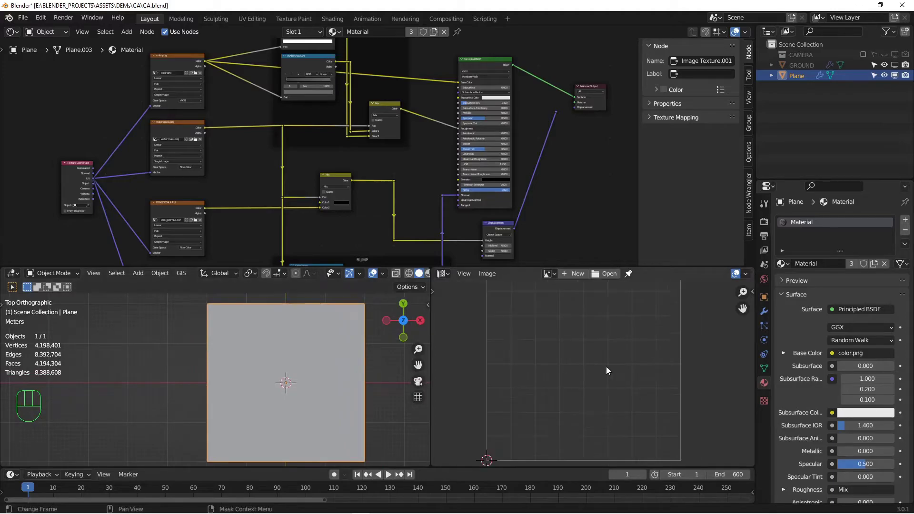
key(shift+Home)
key(n)
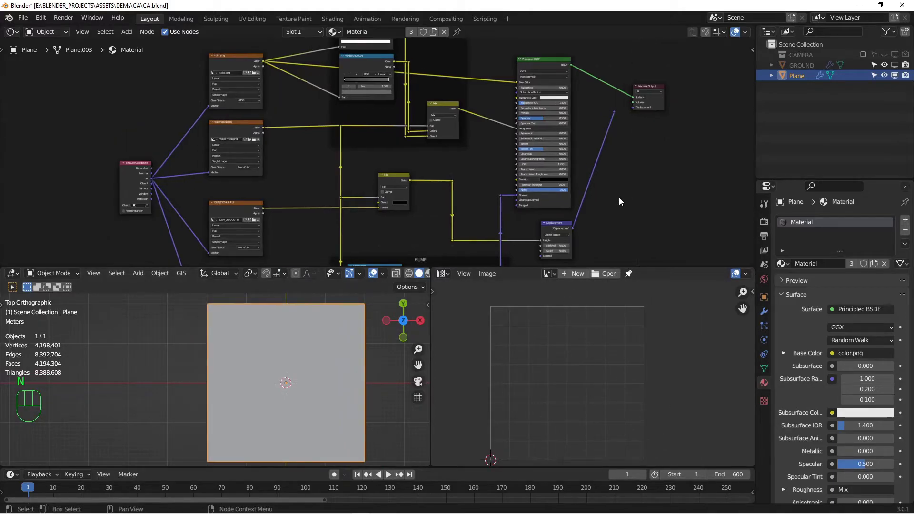
- Select the color.png texture node and display color.png in full in the Image Editor
scroll(533, 146, down, 2)
scroll(440, 110, down, 3)
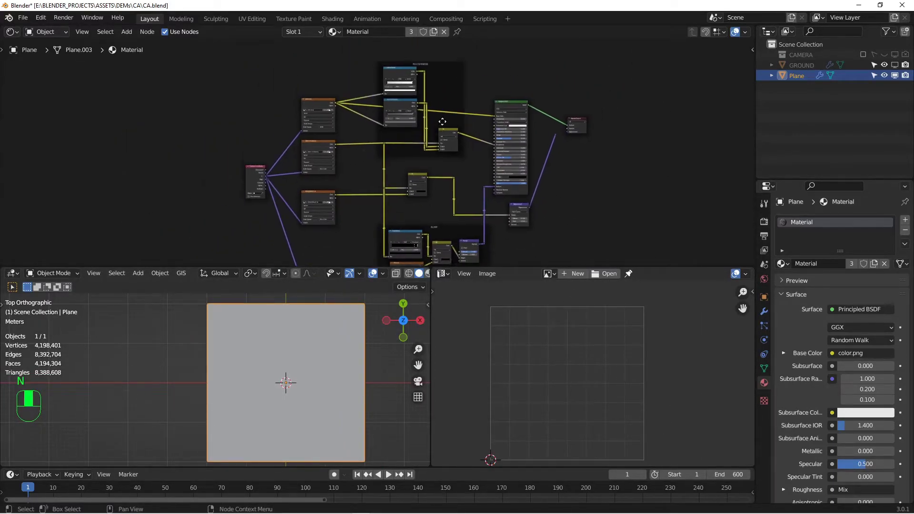
scroll(437, 143, up, 4)
scroll(437, 143, up, 4)
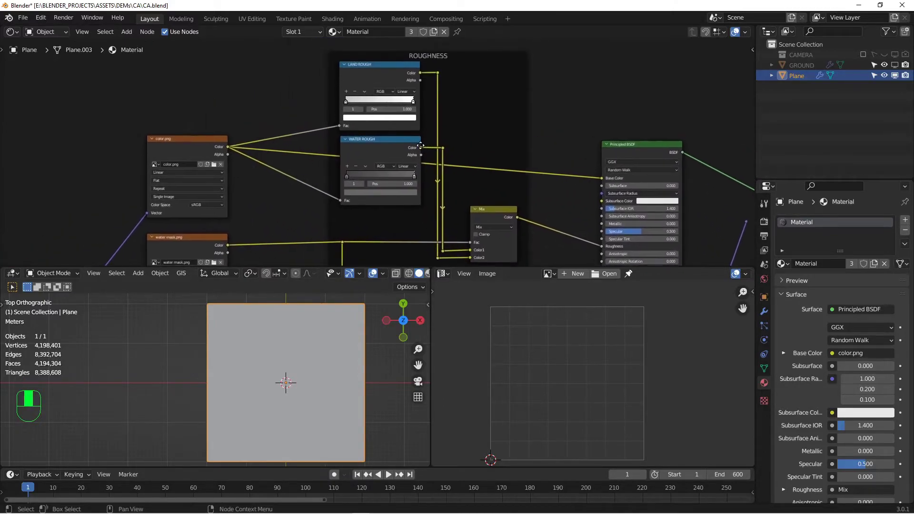
middle_drag(420, 145, 382, 145)
scroll(339, 146, up, 3)
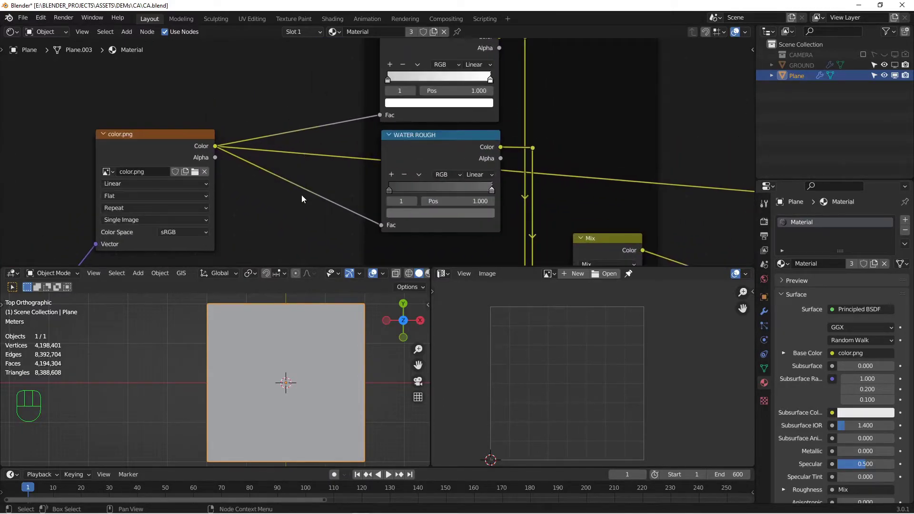
middle_drag(301, 195, 406, 110)
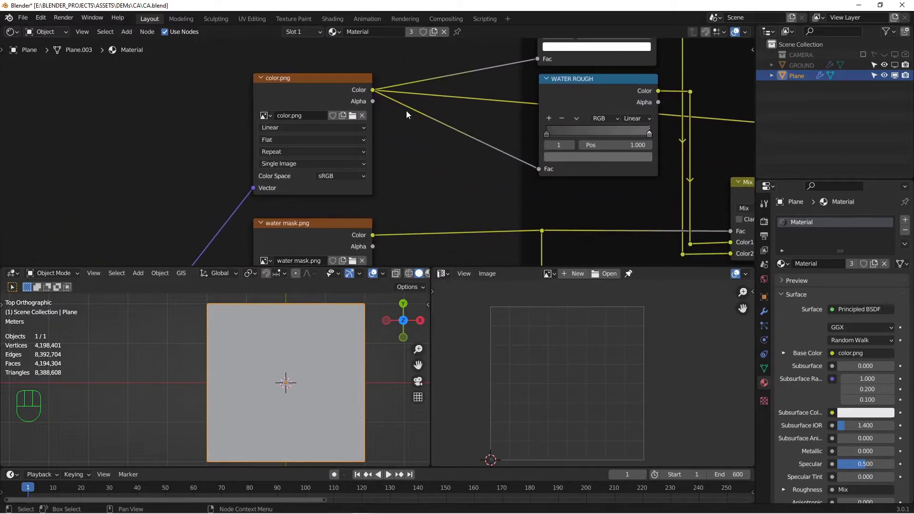
click(330, 93)
click(548, 273)
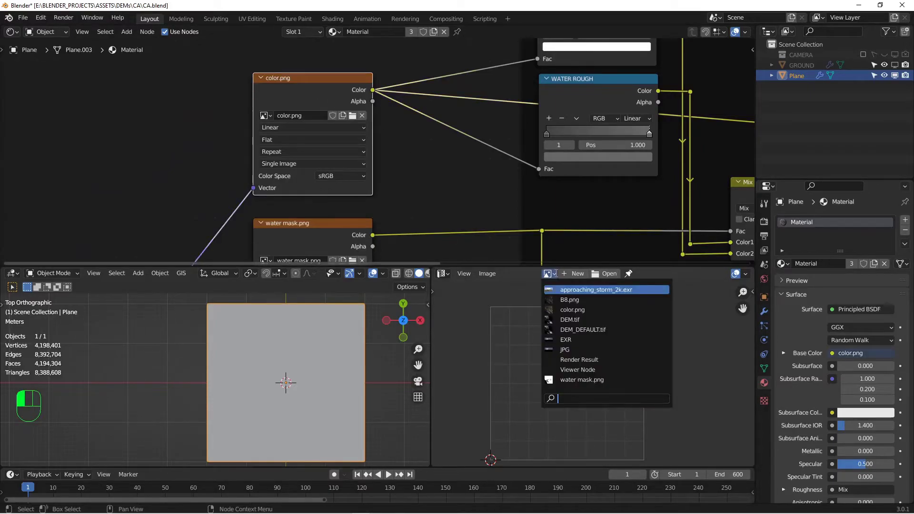
click(566, 310)
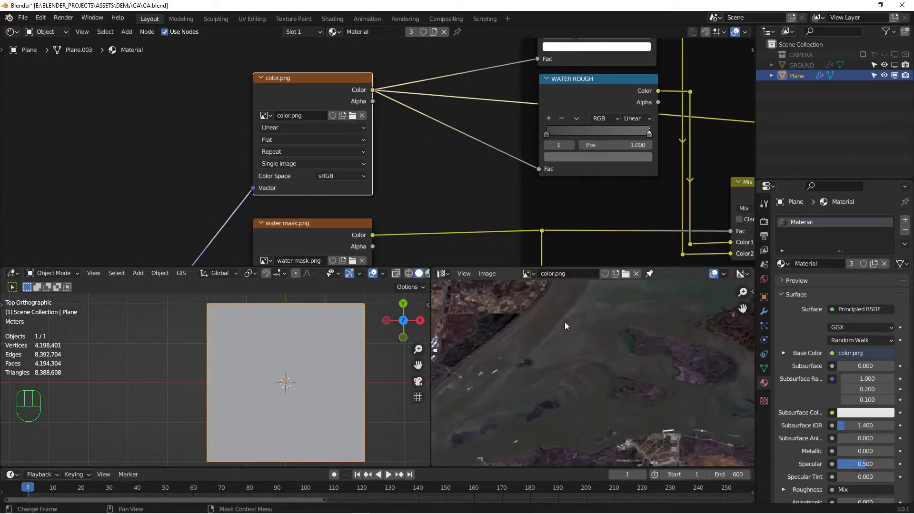
scroll(580, 346, down, 8)
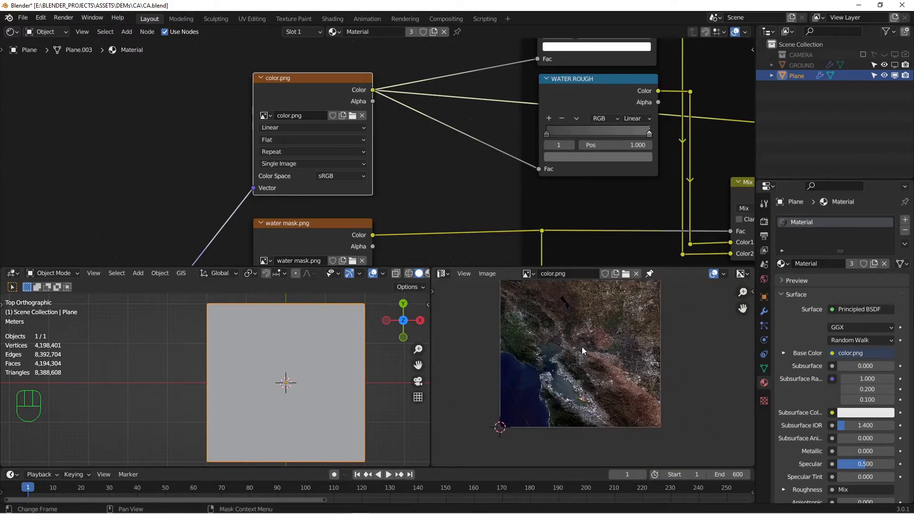
middle_drag(582, 346, 586, 377)
- Examine the water mask.png texture node and display water mask.png in the Image Editor
middle_drag(399, 193, 399, 120)
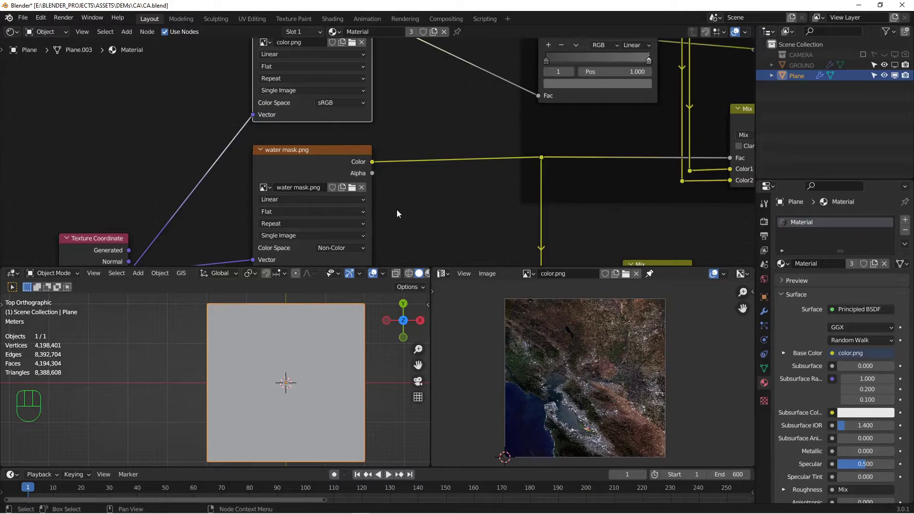
middle_drag(397, 212, 395, 139)
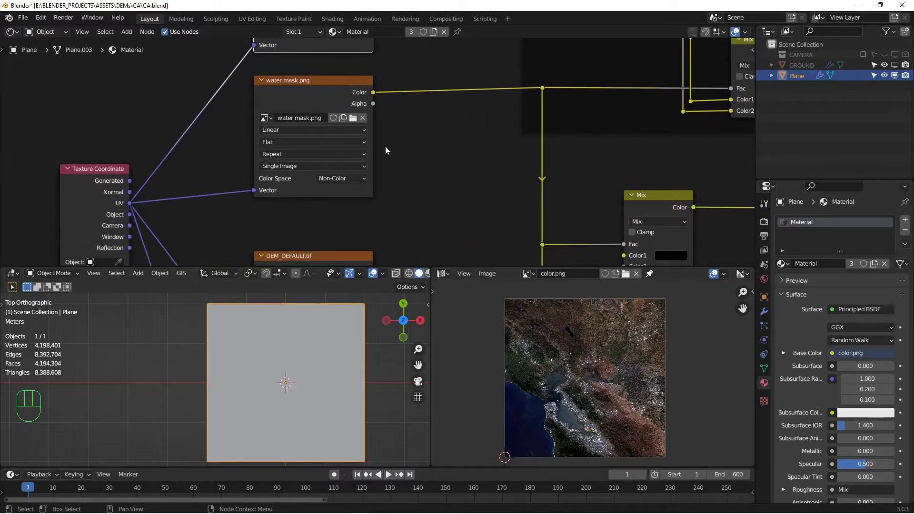
click(528, 273)
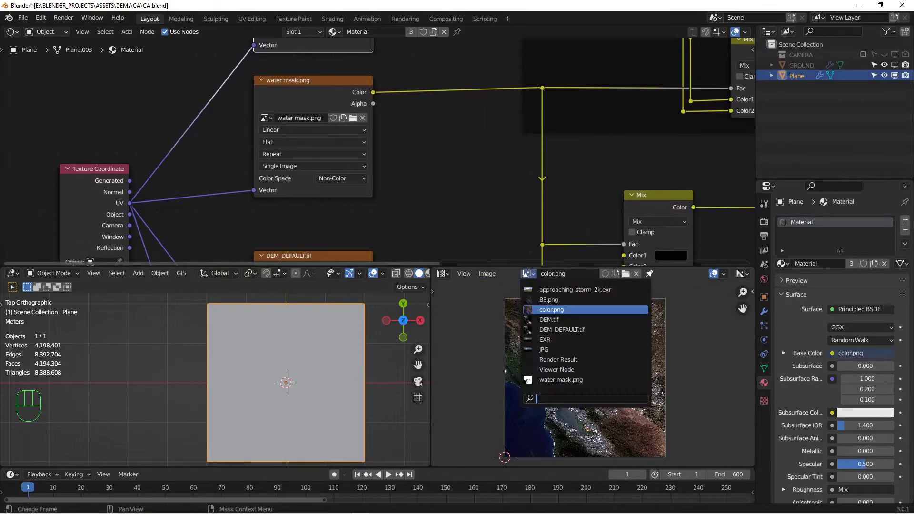
click(539, 380)
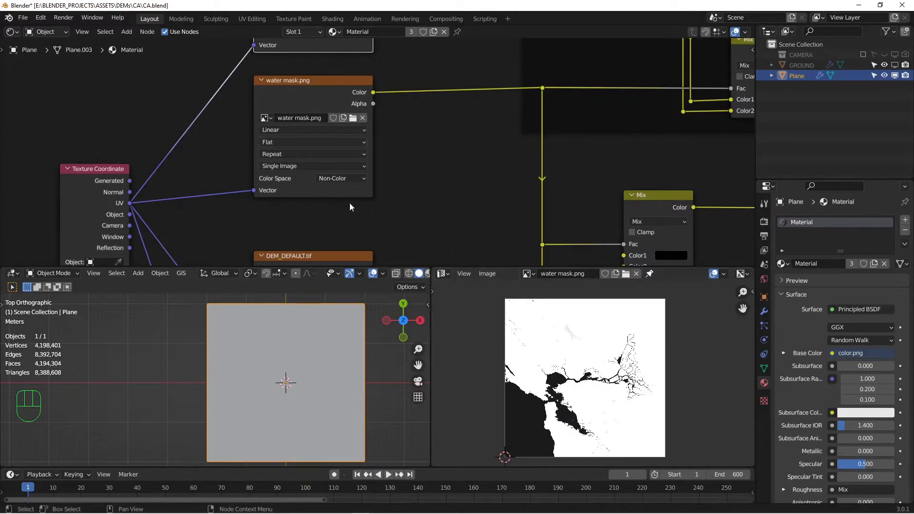
- Examine the DEM_DEFAULT.tif texture node and display DEM.tif in the Image Editor
middle_drag(349, 202, 363, 149)
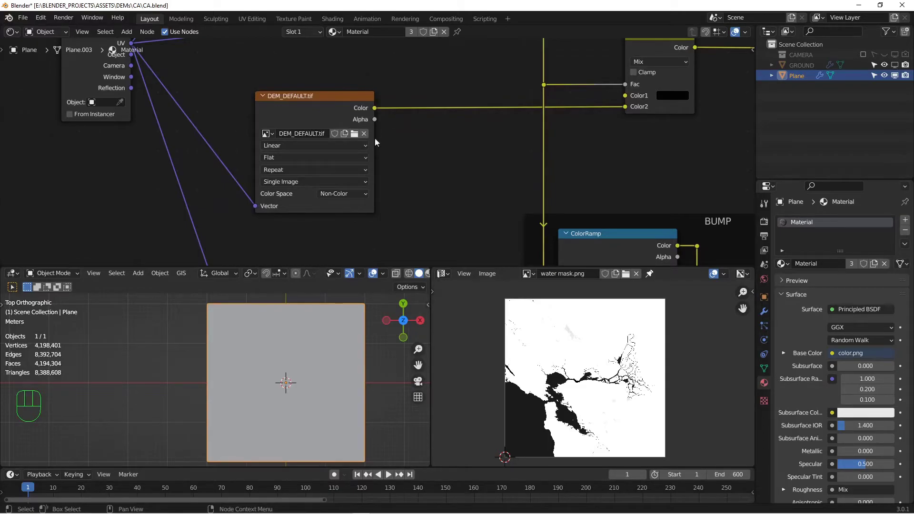
click(527, 273)
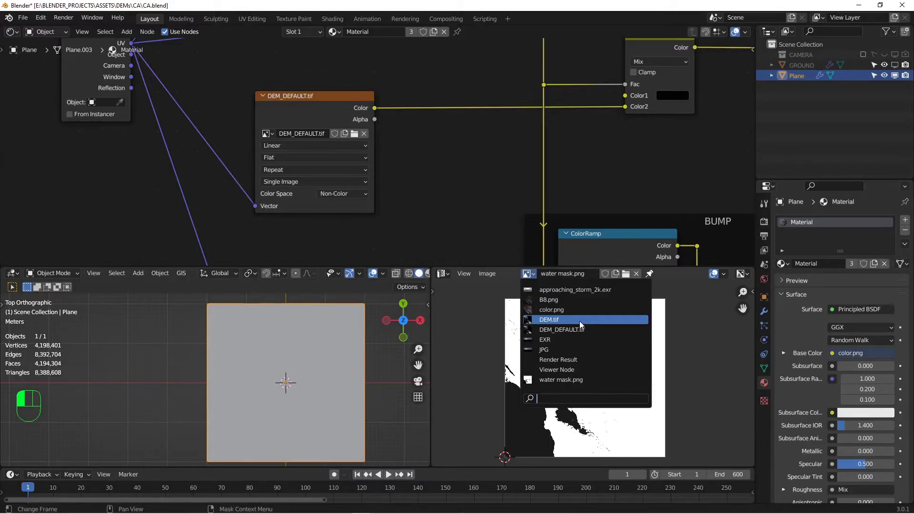
click(552, 319)
scroll(592, 374, down, 4)
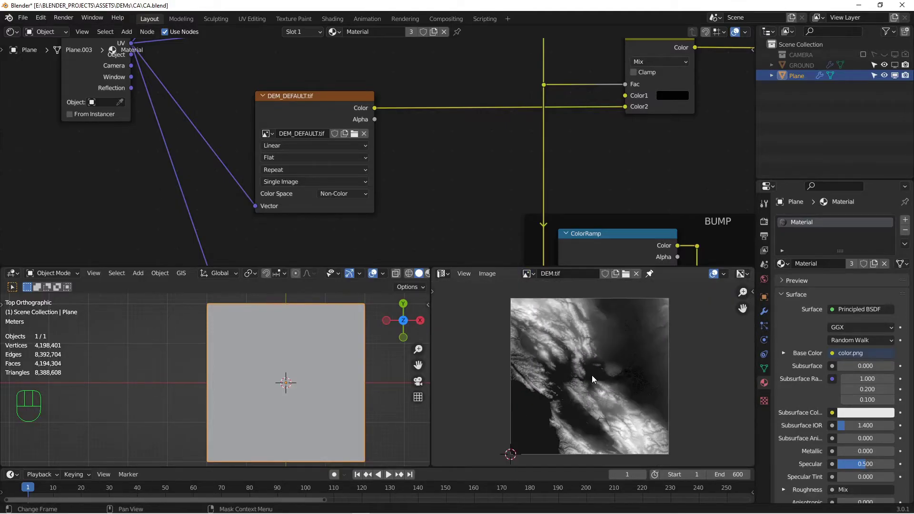
- Find the B8.png texture node in the BUMP frame, display B8.png in the Image Editor and examine its detail
middle_drag(403, 196, 343, 117)
scroll(343, 78, down, 5)
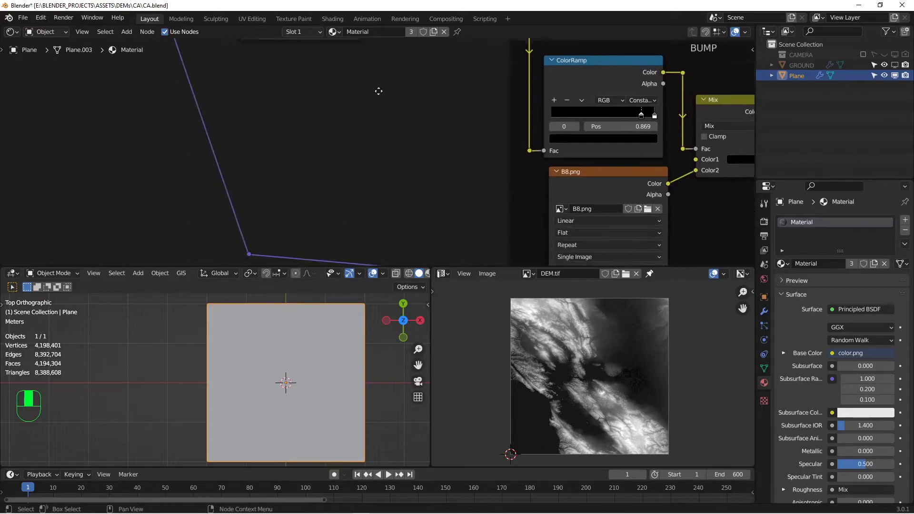
scroll(415, 133, right, 10)
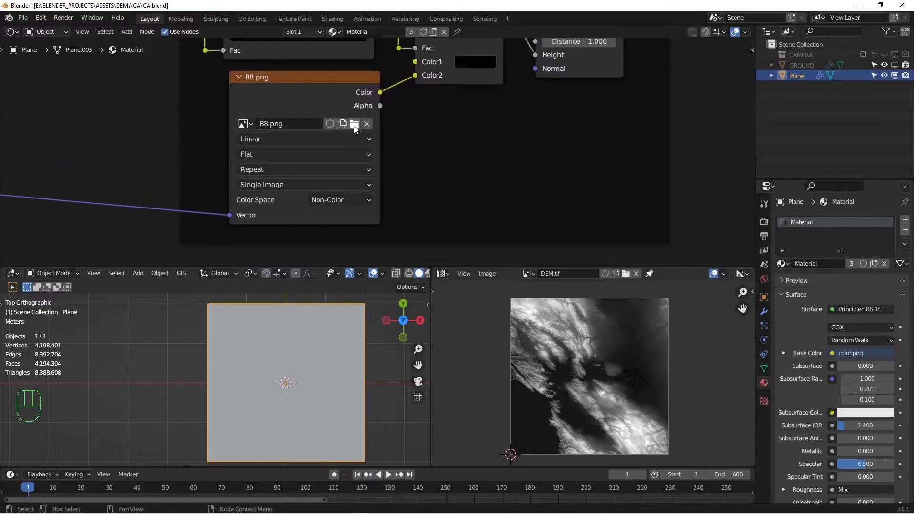
click(527, 273)
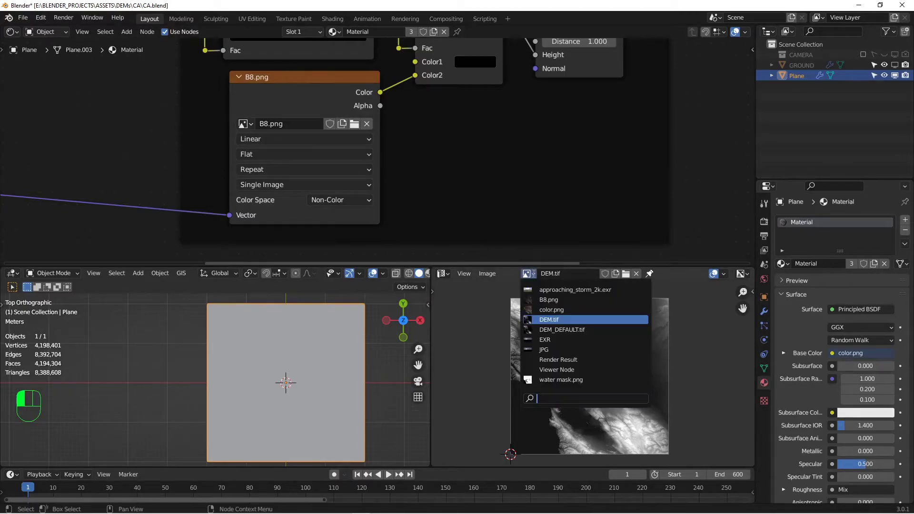
click(543, 300)
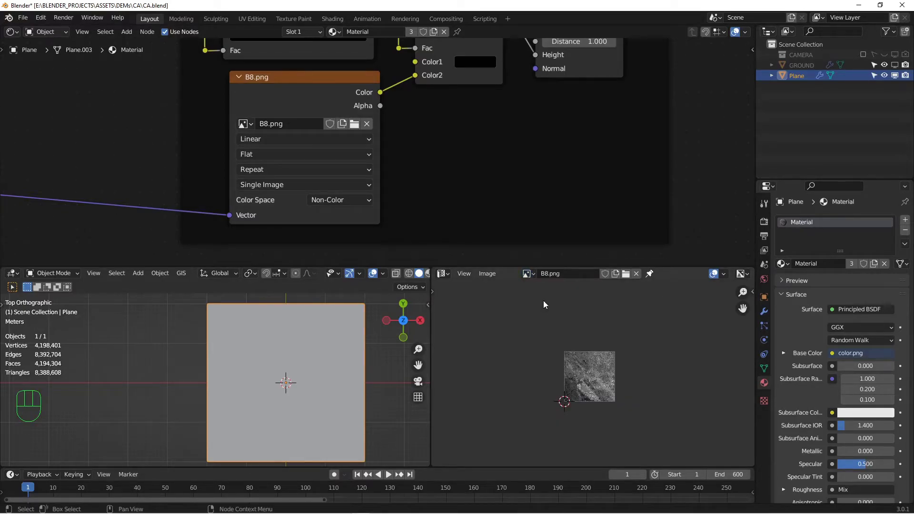
scroll(571, 364, up, 6)
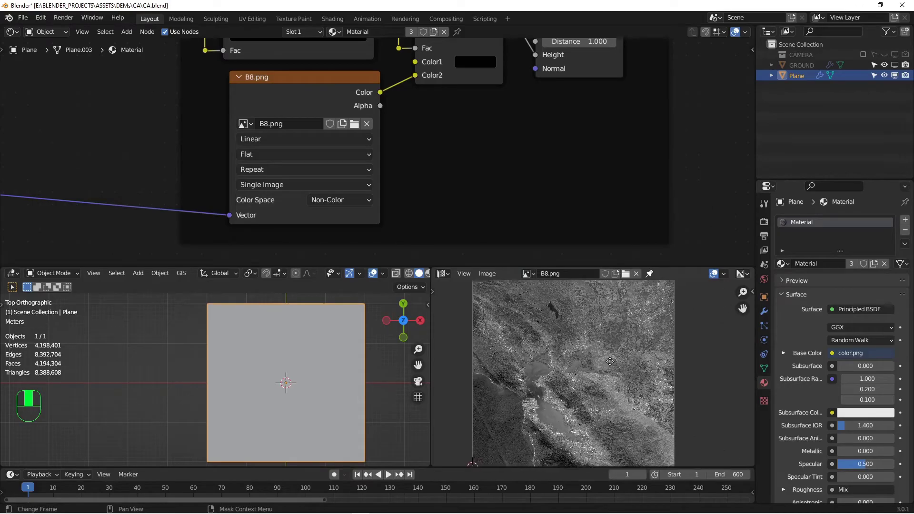
scroll(597, 358, up, 4)
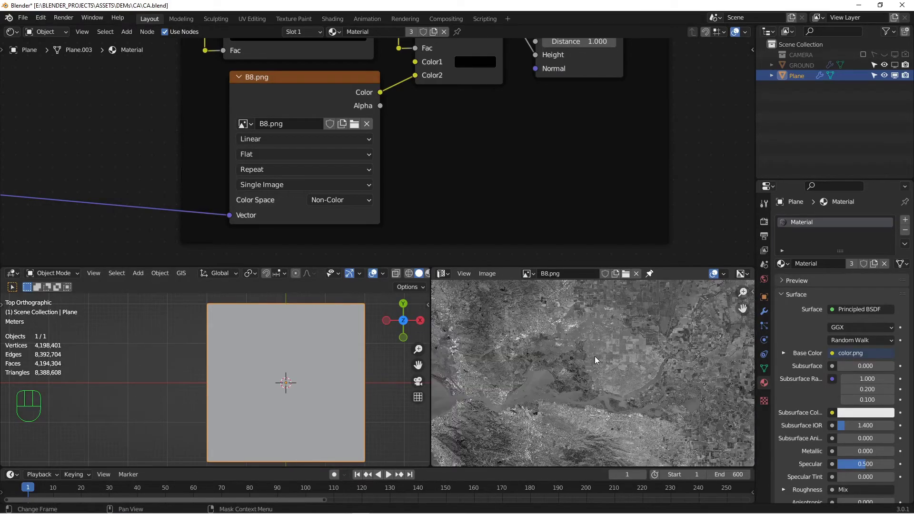
middle_drag(595, 352, 689, 353)
scroll(650, 352, down, 5)
scroll(441, 133, down, 4)
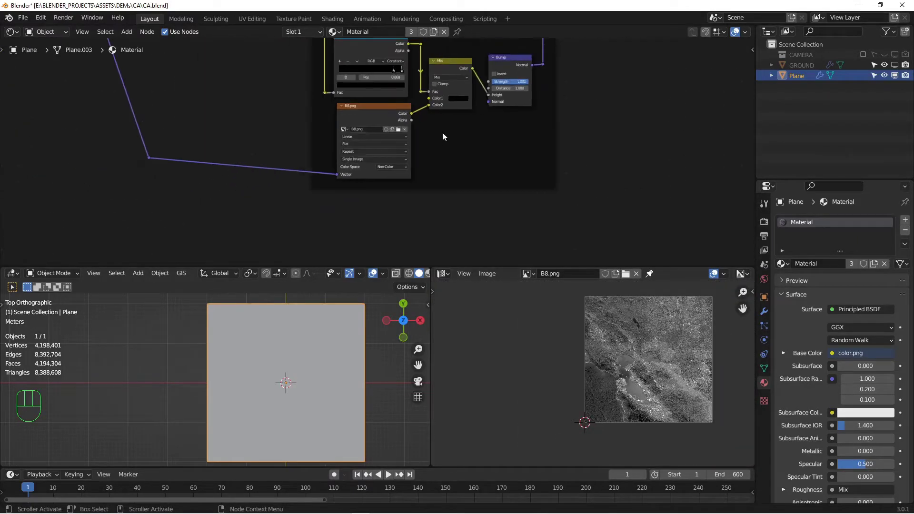
- Preview the LAND ROUGH color ramp's output on the plane in rendered shading and examine the surface up close
middle_drag(428, 159, 343, 159)
scroll(343, 158, down, 1)
scroll(329, 115, up, 2)
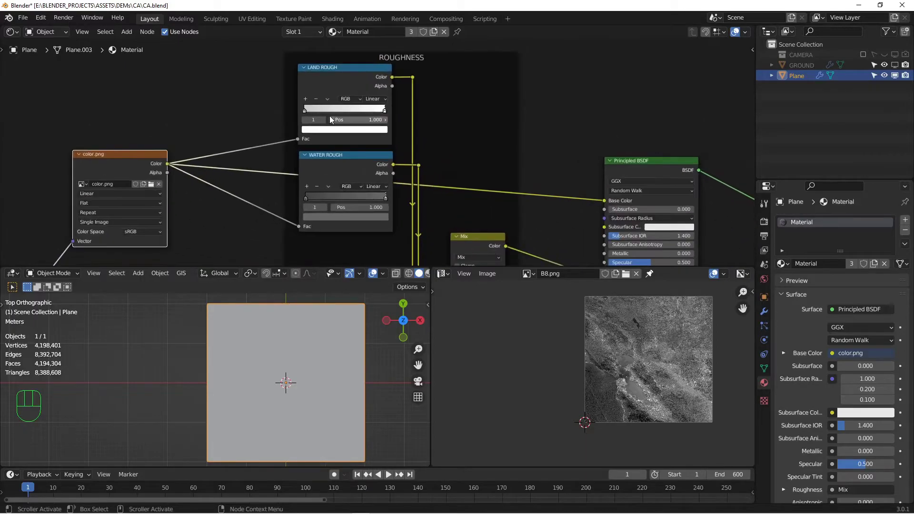
middle_drag(329, 116, 328, 154)
scroll(301, 134, up, 1)
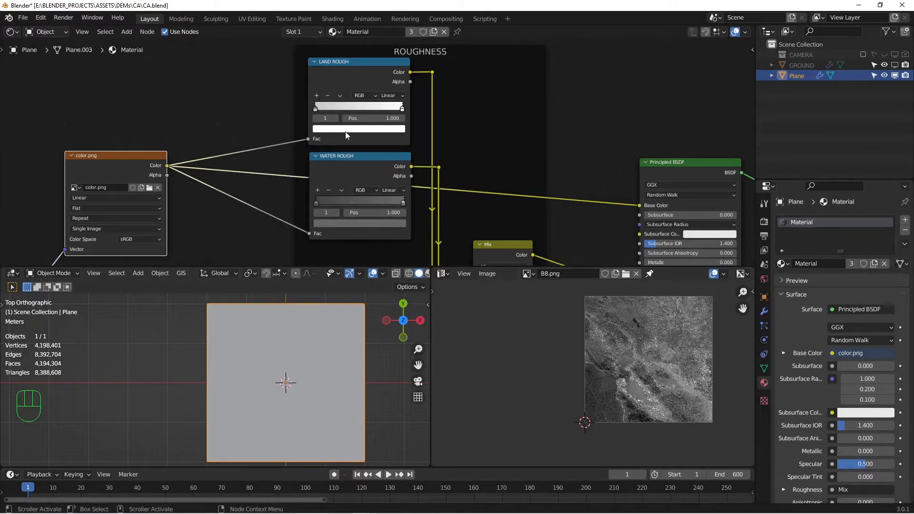
click(353, 79)
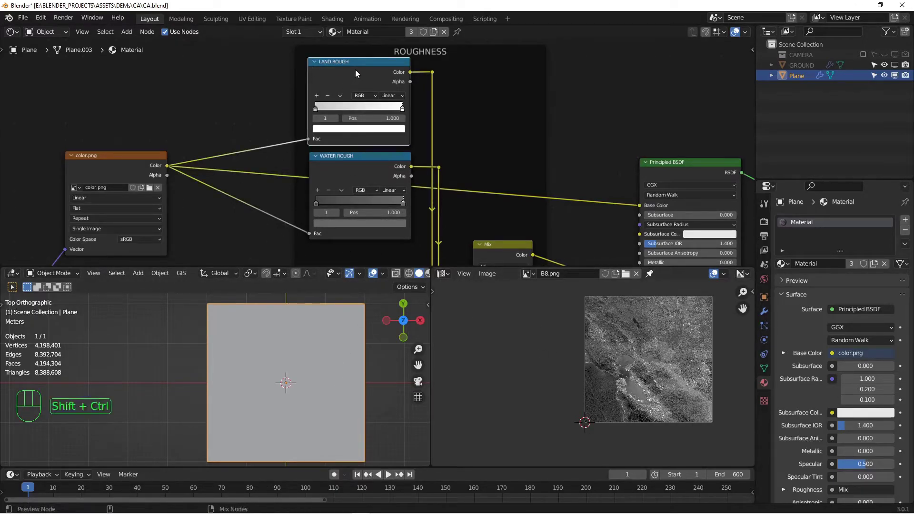
ctrl+shift+click(355, 69)
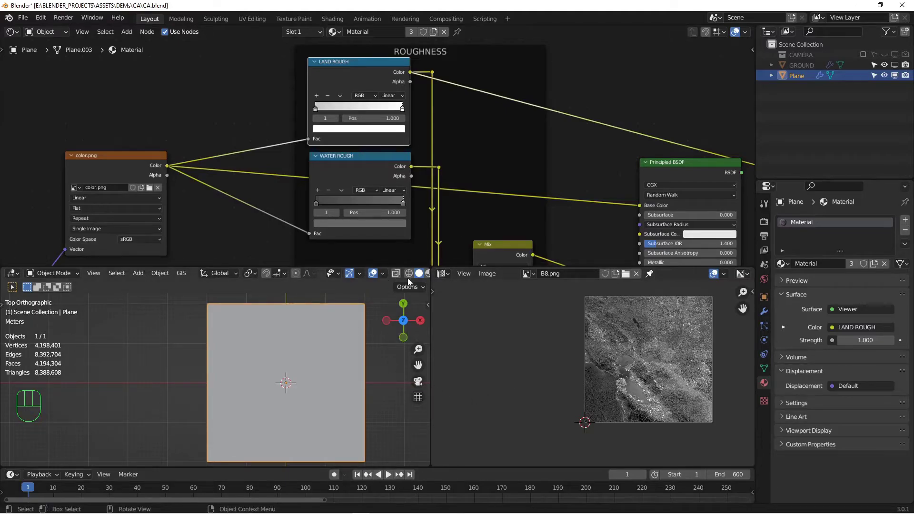
scroll(408, 278, down, 3)
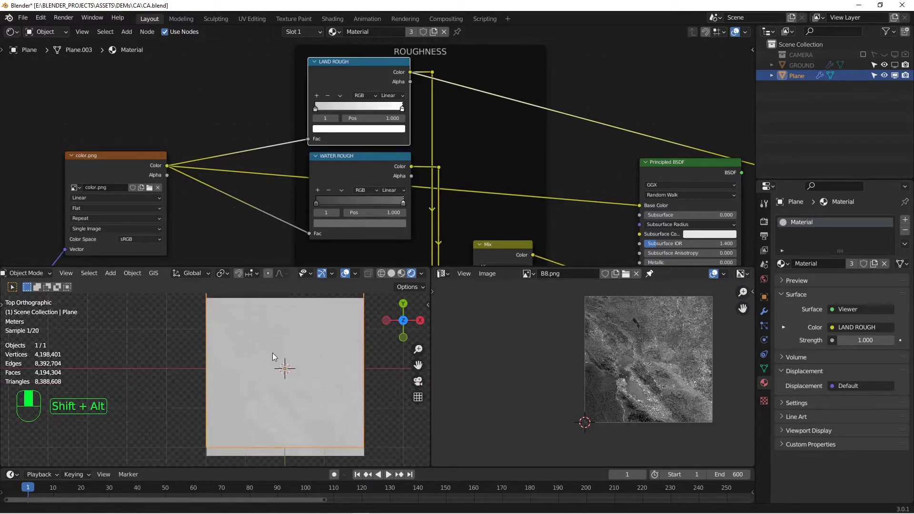
scroll(259, 386, up, 5)
scroll(259, 387, up, 2)
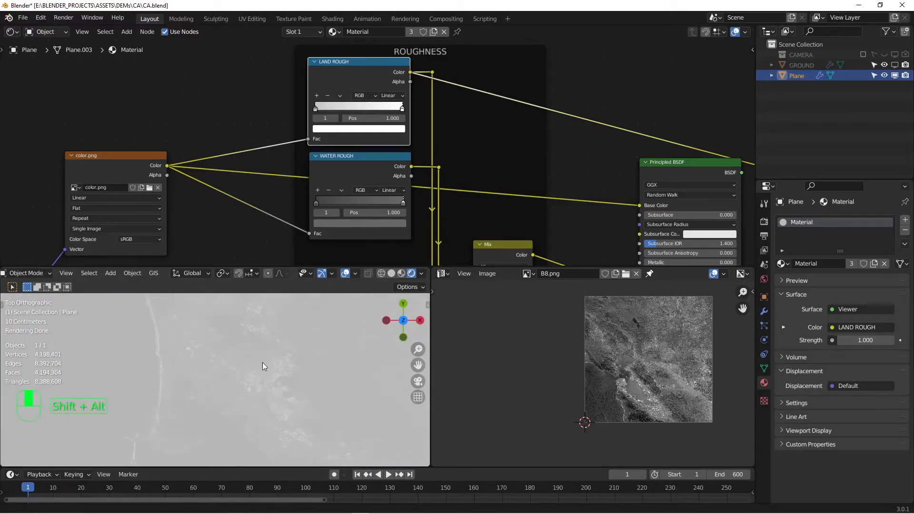
shift+middle_drag(244, 362, 224, 367)
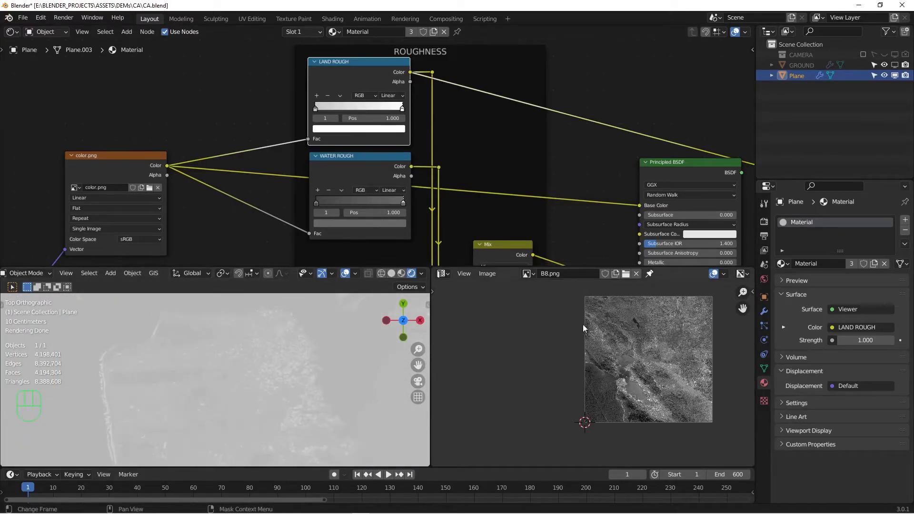
- Switch the Image Editor back to color.png for comparison with a close-up of the LAND ROUGH ramp's stops
click(534, 274)
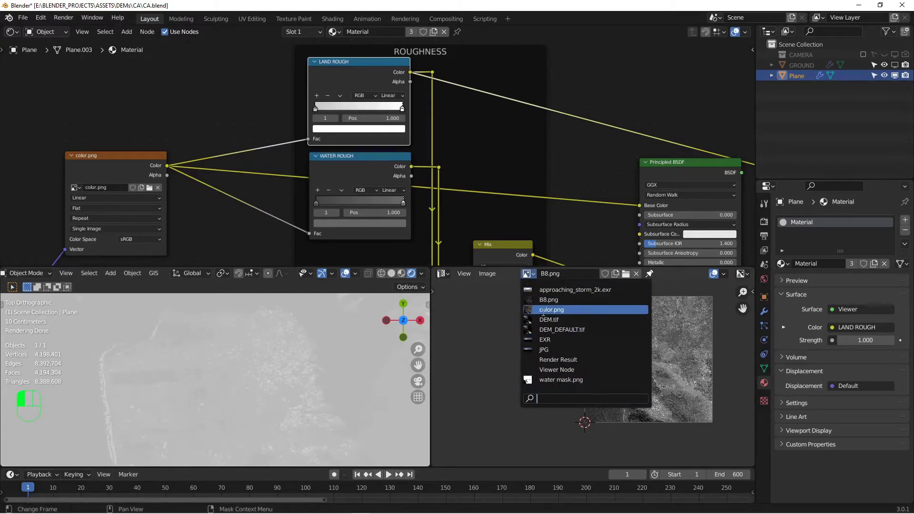
click(552, 311)
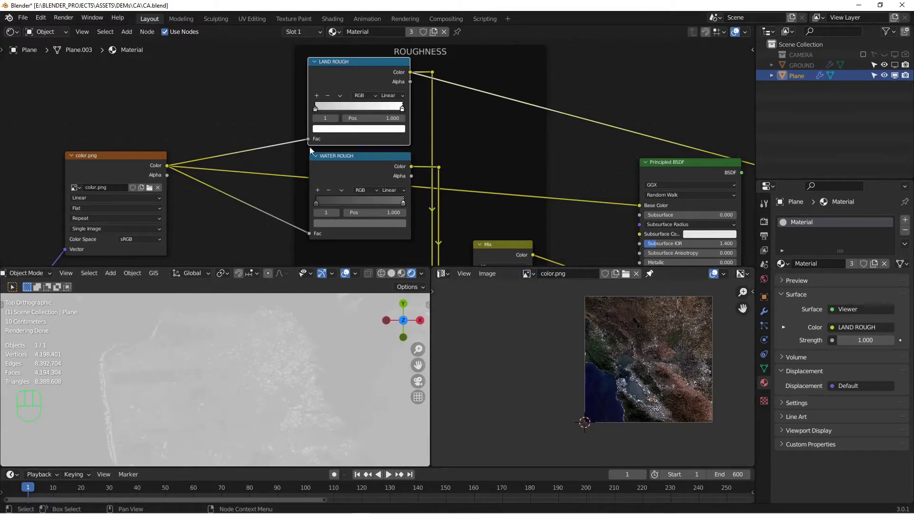
middle_drag(327, 105, 274, 128)
scroll(271, 135, up, 3)
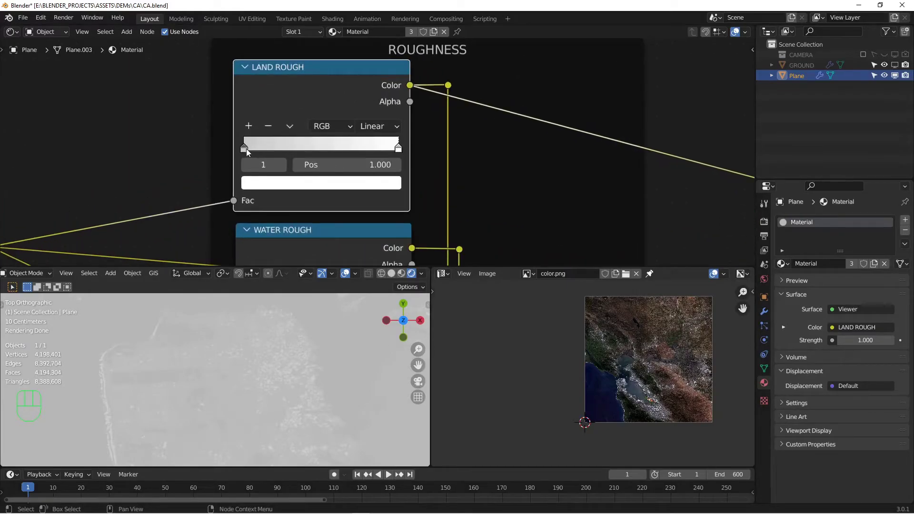
- Inspect the colour values of the first and last stops of the LAND ROUGH color ramp
click(245, 148)
click(268, 183)
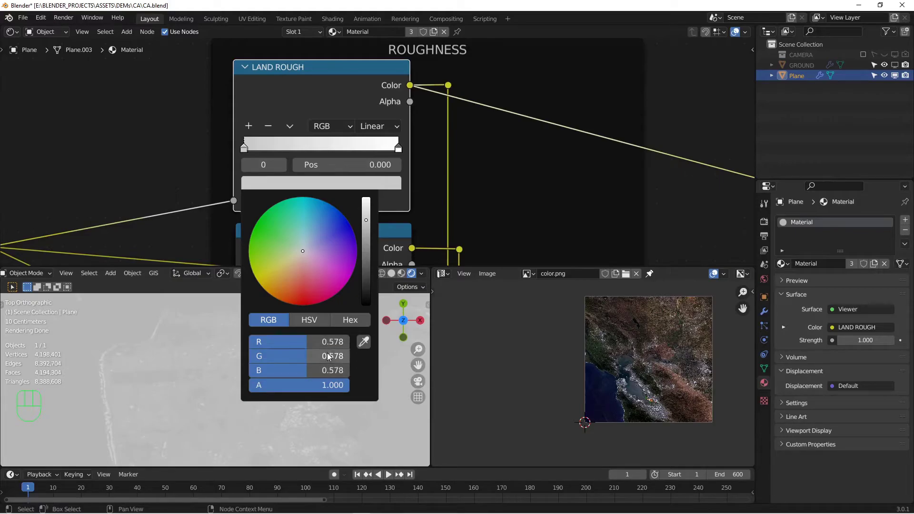
click(398, 148)
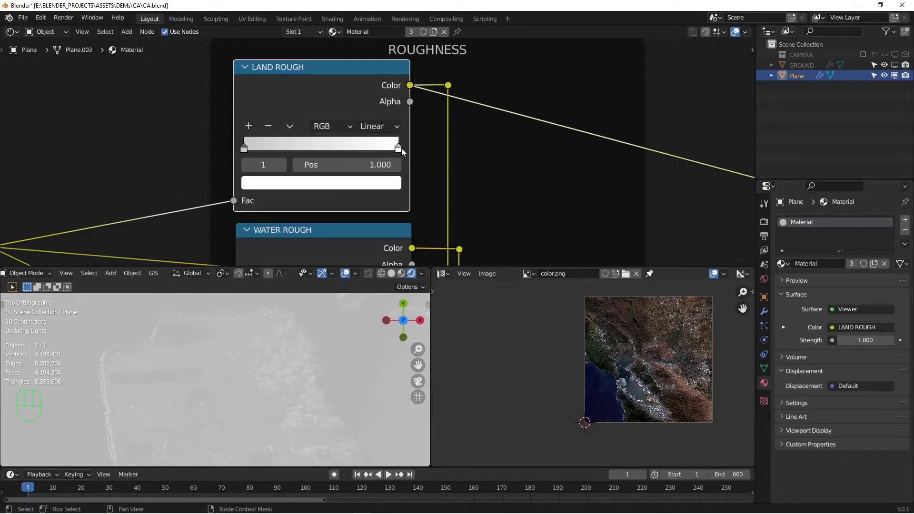
click(385, 188)
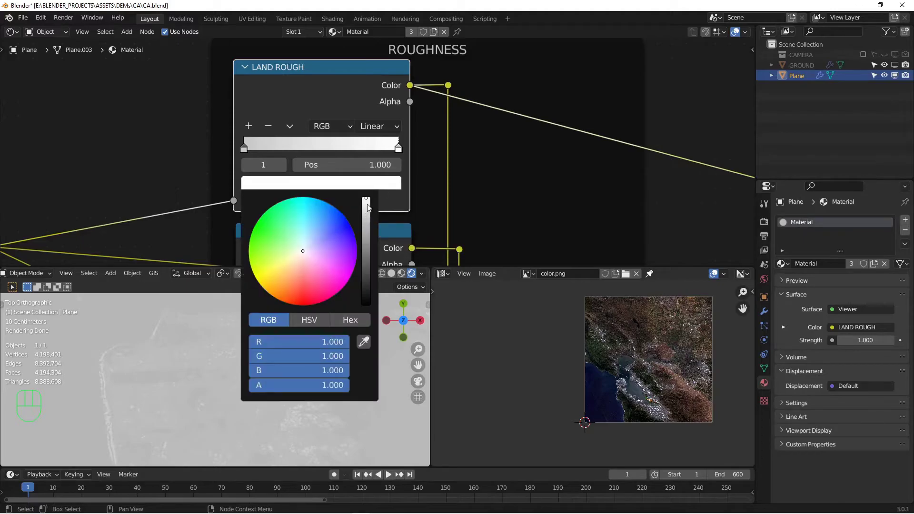
scroll(449, 207, down, 1)
scroll(448, 207, down, 1)
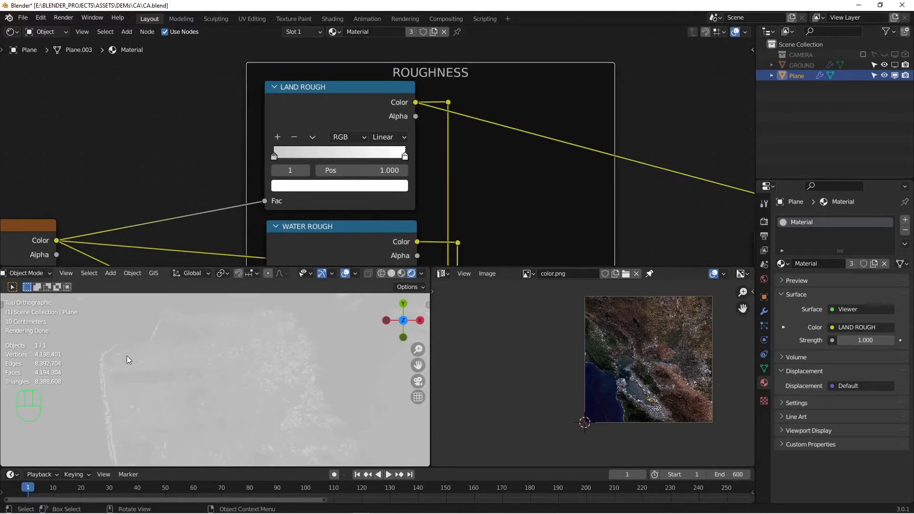
- Preview the WATER ROUGH color ramp's output on the plane and inspect the colours of both its stops
shift+scroll(366, 209, down, 6)
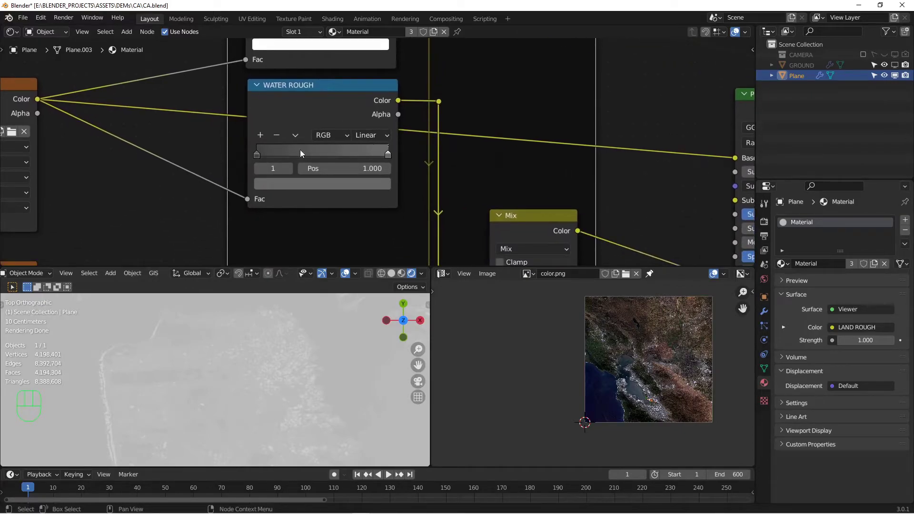
ctrl+shift+click(319, 97)
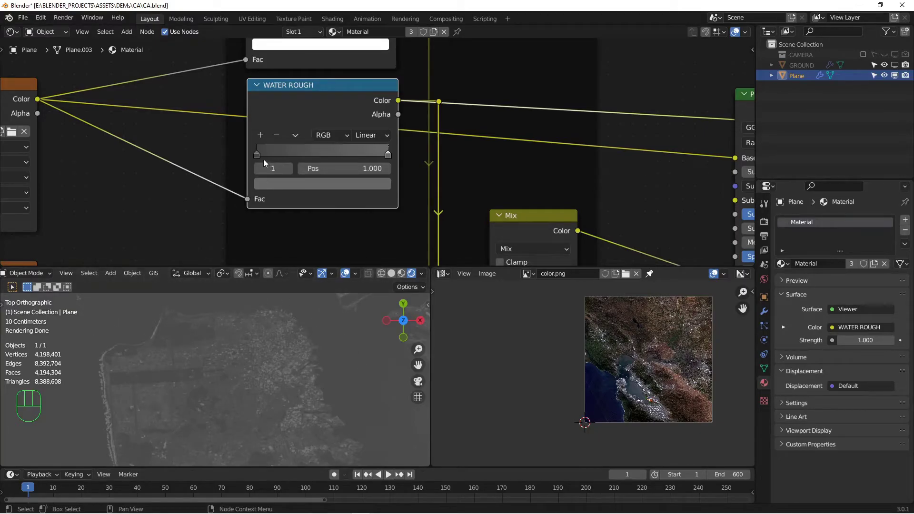
click(257, 154)
click(277, 185)
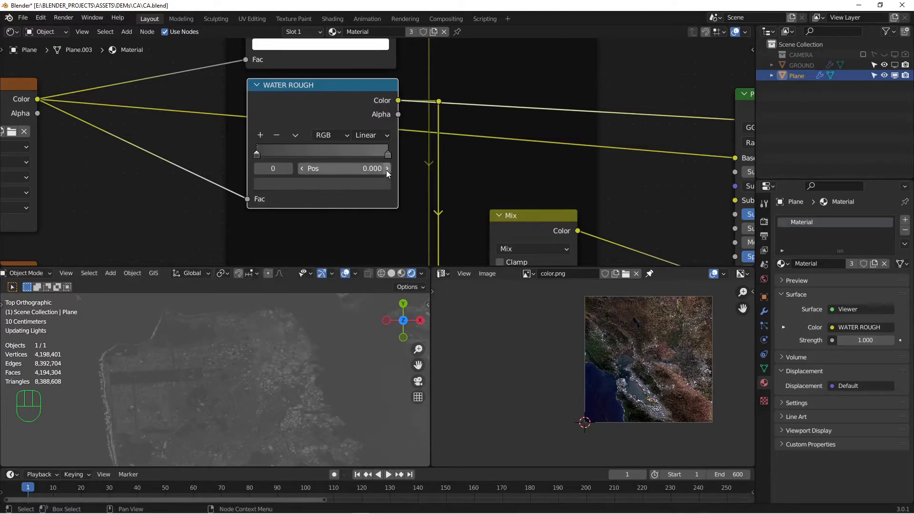
click(388, 155)
click(373, 183)
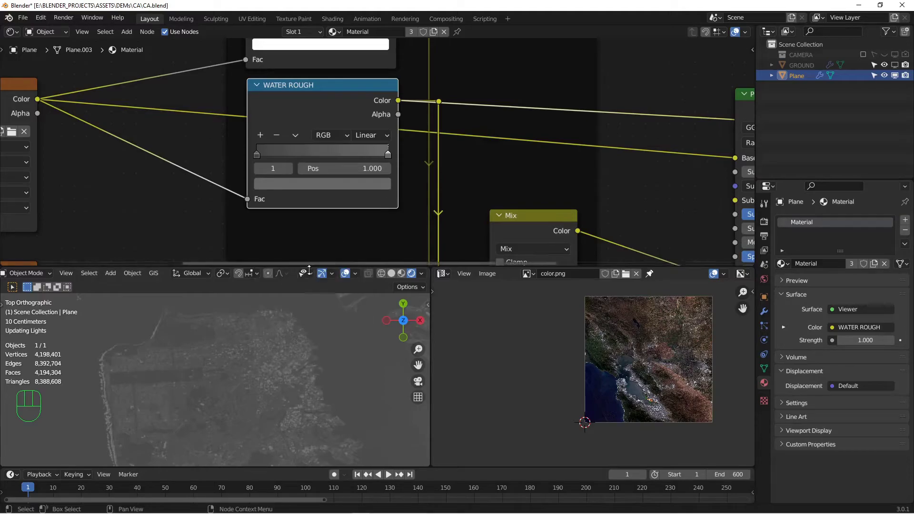
- Locate the ROUGHNESS frame's Mix node and the water mask texture feeding it, and display water mask.png in the Image Editor
scroll(372, 164, down, 4)
scroll(412, 163, right, 4)
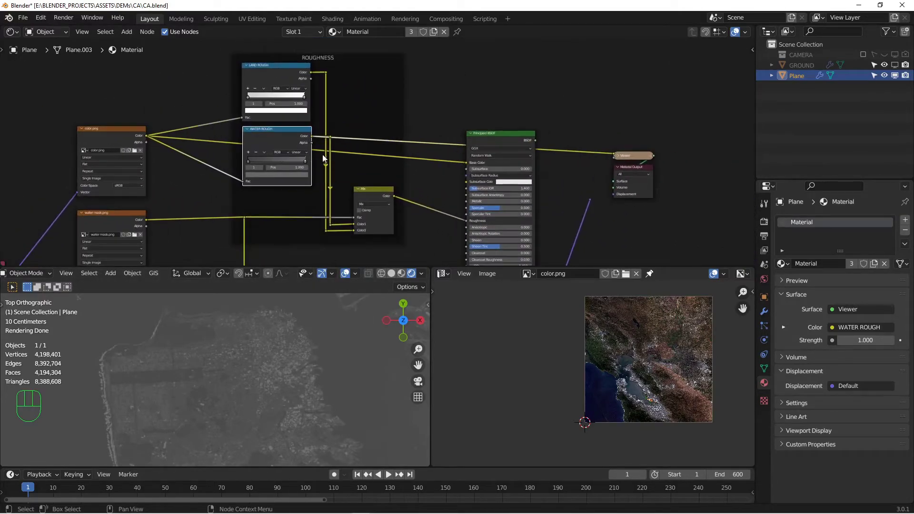
scroll(381, 154, up, 2)
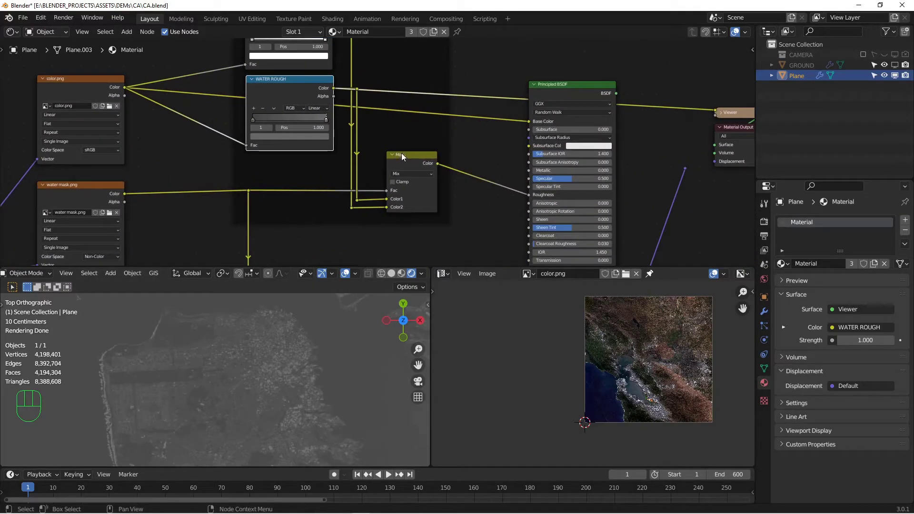
middle_drag(406, 161, 446, 129)
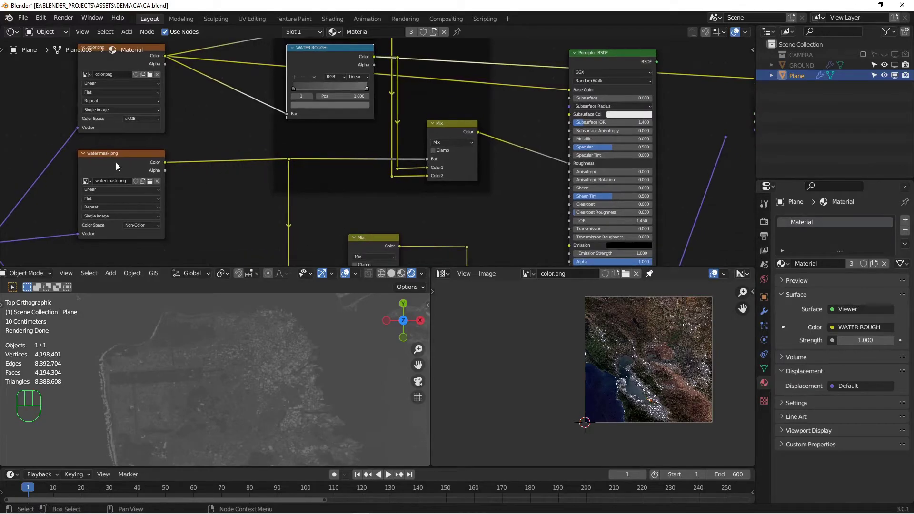
click(532, 274)
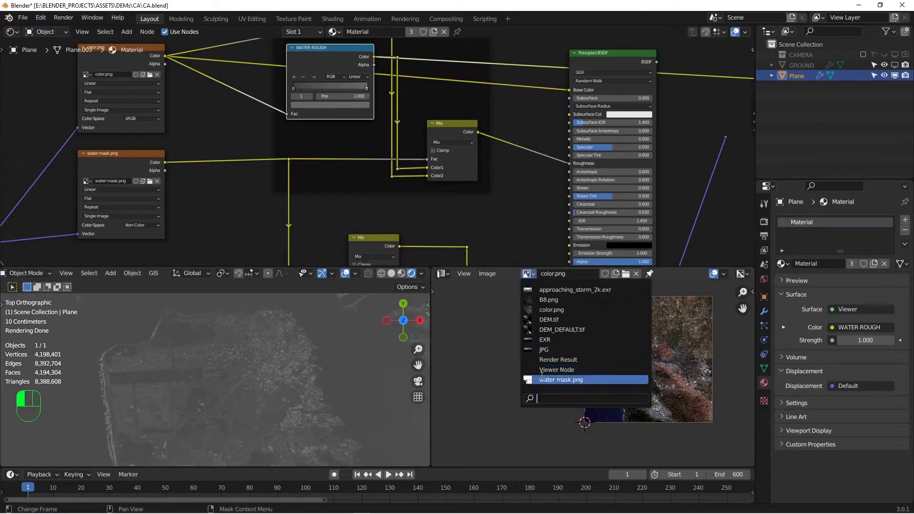
click(595, 434)
scroll(622, 376, up, 3)
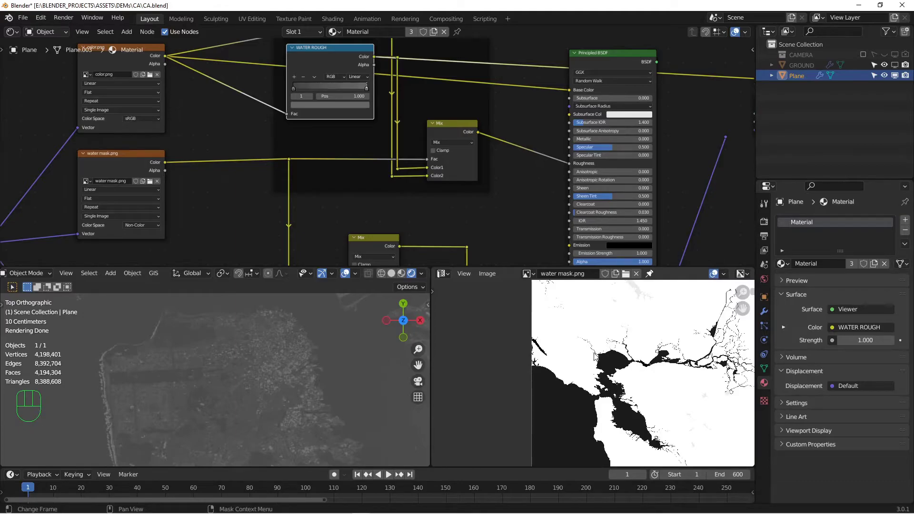
- Preview the roughness Mix node's output across the plane and follow its link to the Principled BSDF's Roughness input
middle_drag(311, 156, 305, 189)
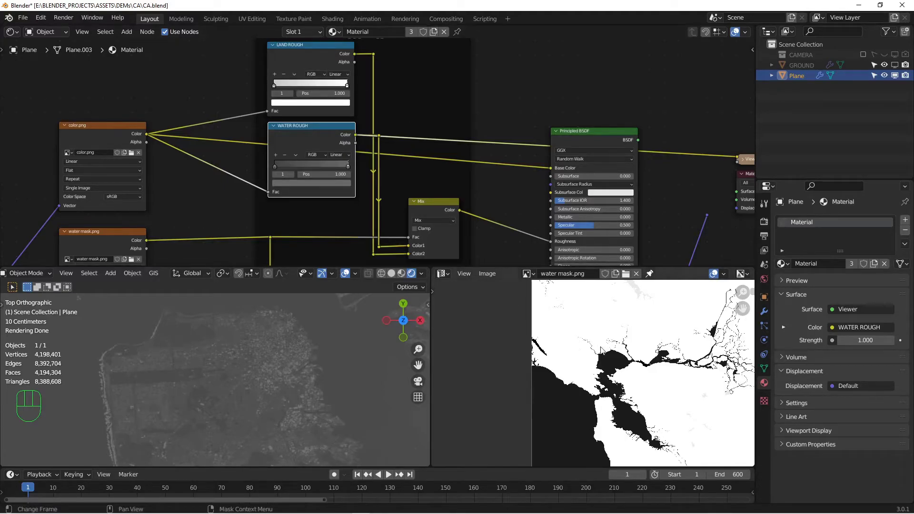
ctrl+shift+click(429, 204)
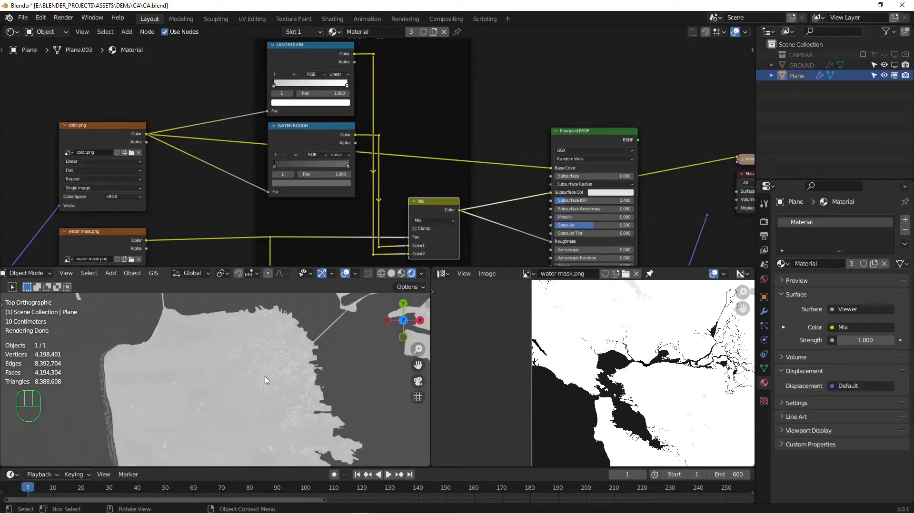
scroll(279, 378, down, 6)
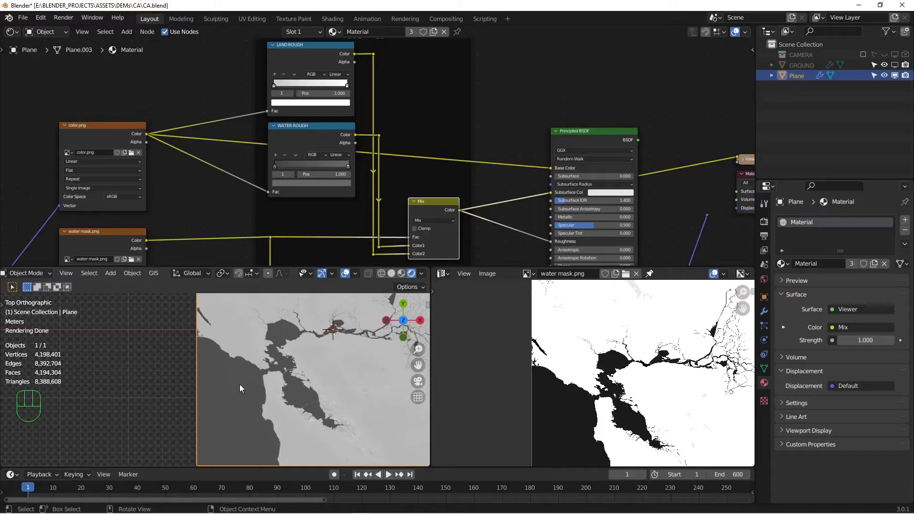
middle_drag(422, 199, 375, 134)
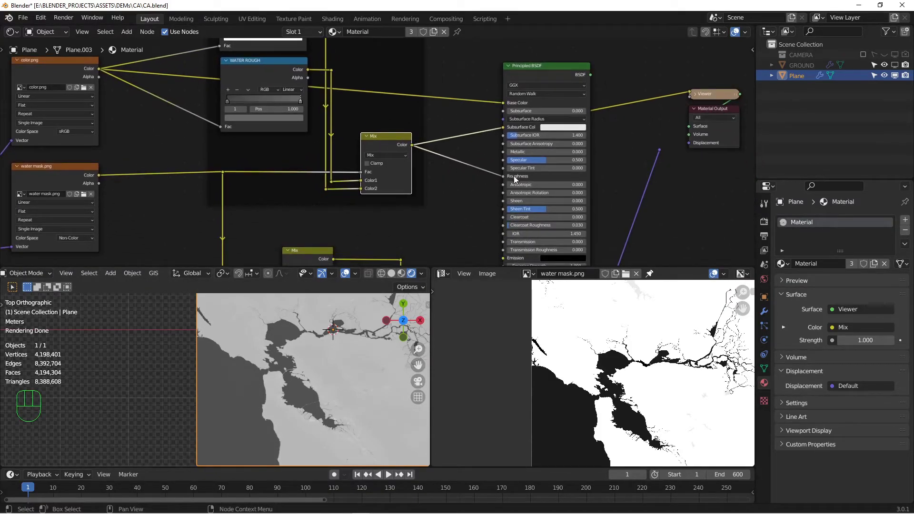
- Preview the color.png texture node's output on the plane
middle_drag(305, 133, 348, 152)
click(90, 87)
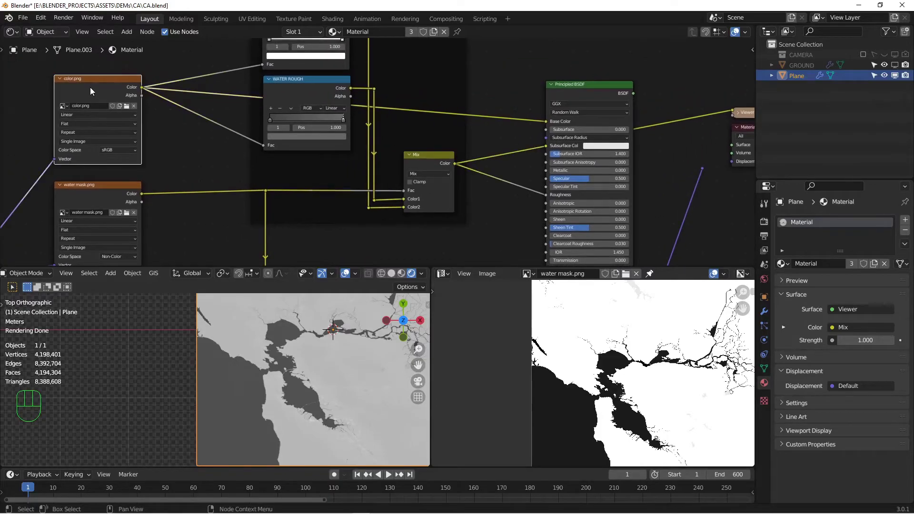
ctrl+shift+click(96, 83)
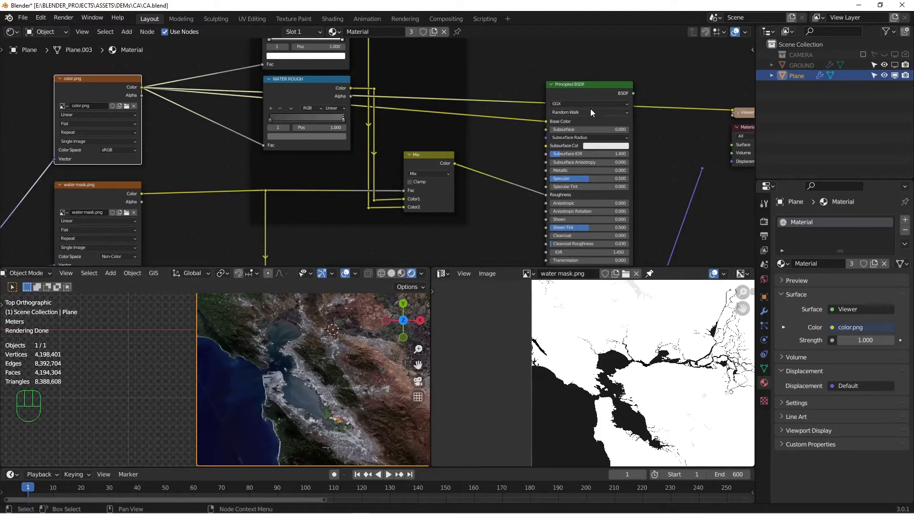
- Select the water mask.png node and examine how it feeds the Mix node that combines the black Color1 with DEM_DEFAULT.tif
middle_drag(375, 233, 388, 187)
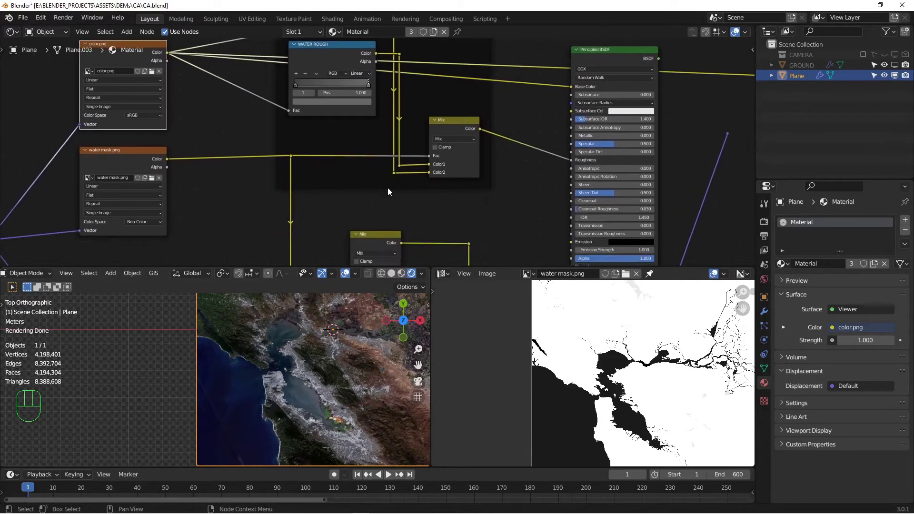
middle_drag(347, 212, 251, 151)
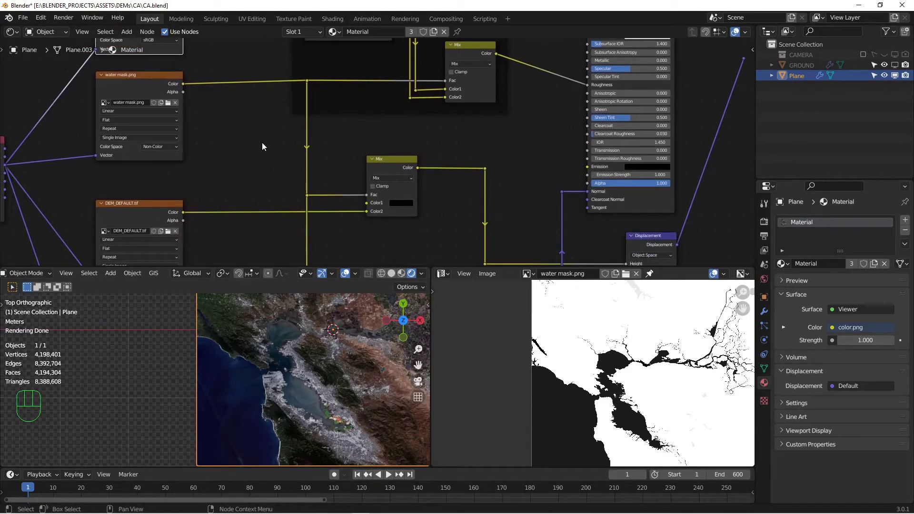
click(131, 84)
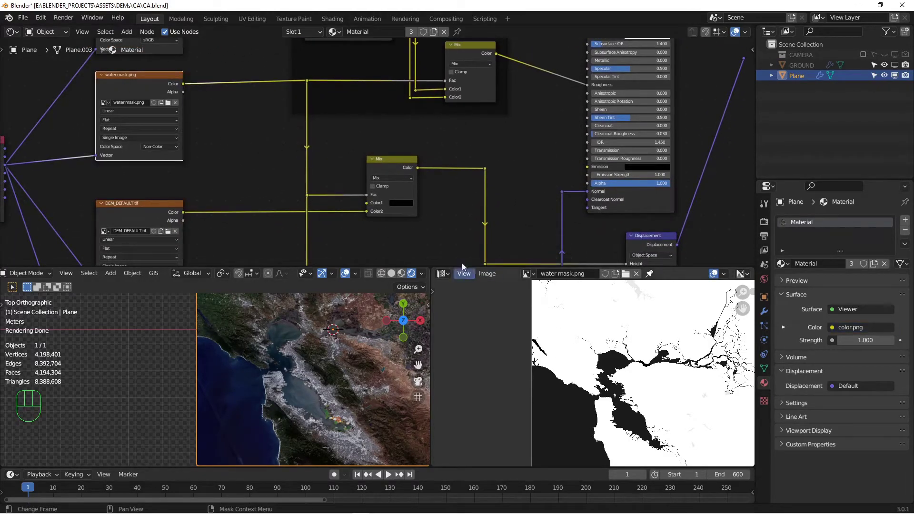
middle_drag(352, 195, 378, 153)
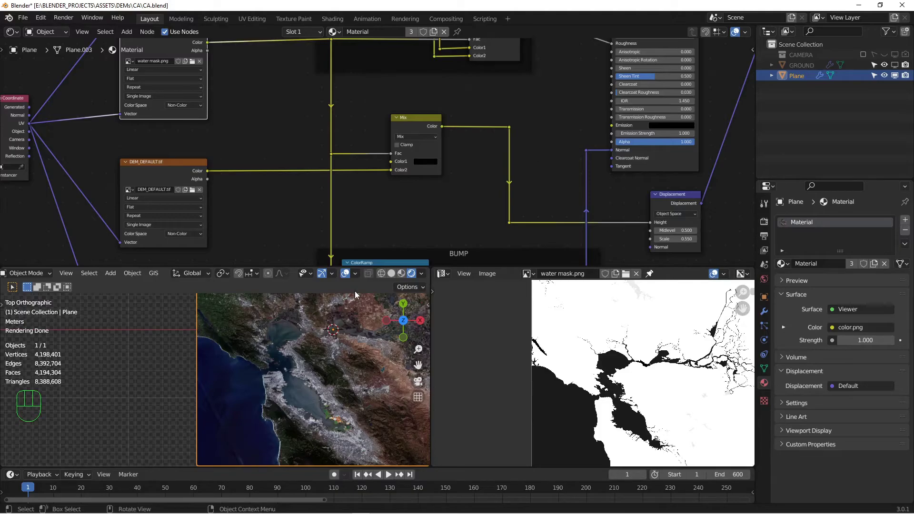
scroll(362, 169, up, 1)
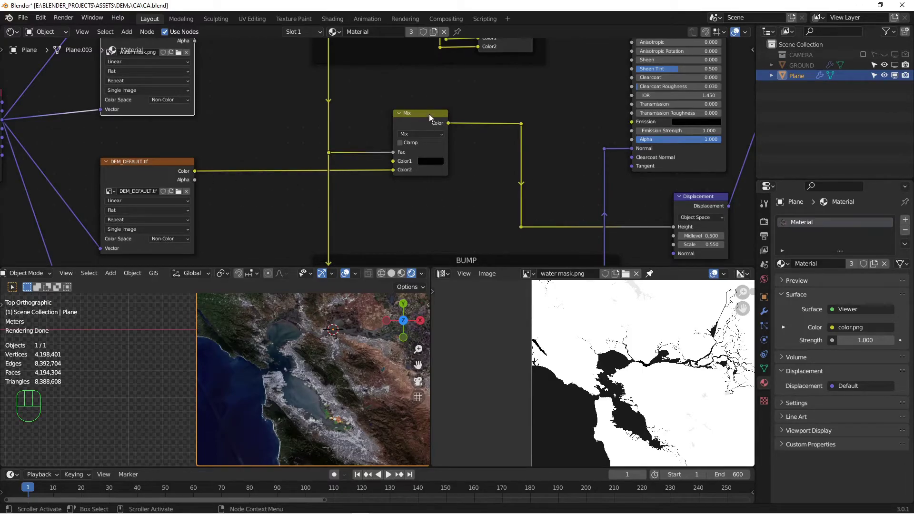
middle_drag(429, 113, 433, 170)
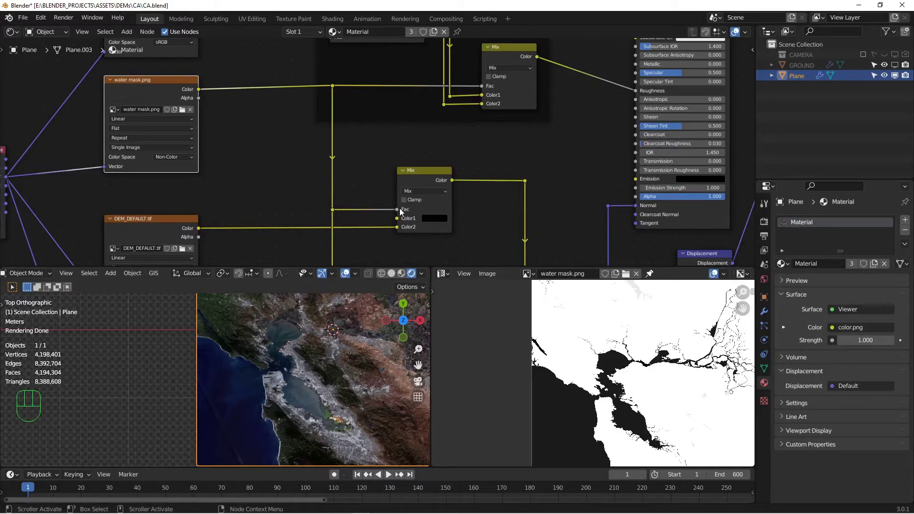
click(431, 217)
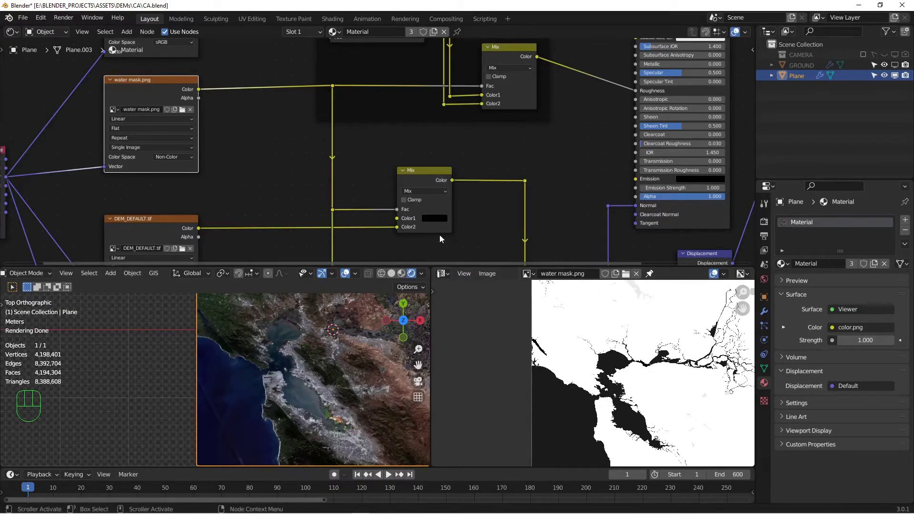
- Preview the masked elevation Mix node on the plane and display DEM.tif in the Image Editor at a matching view for comparison
ctrl+shift+click(430, 175)
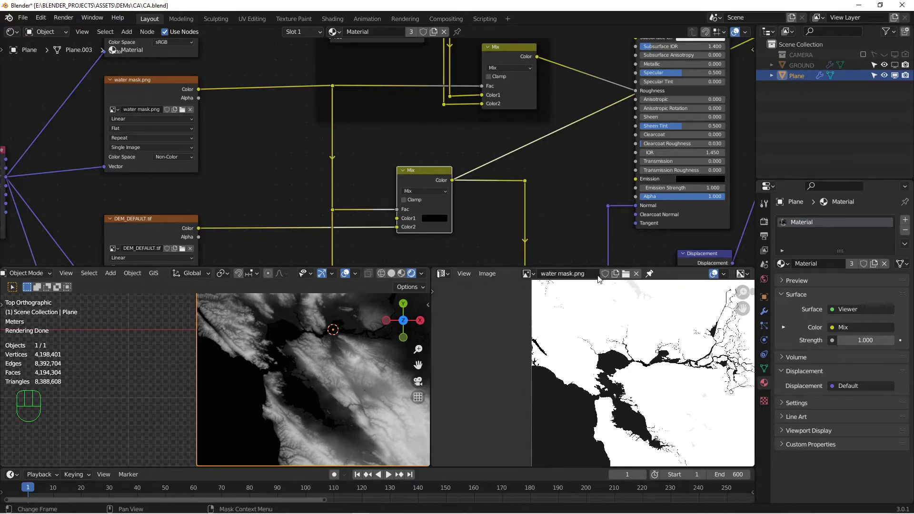
click(528, 274)
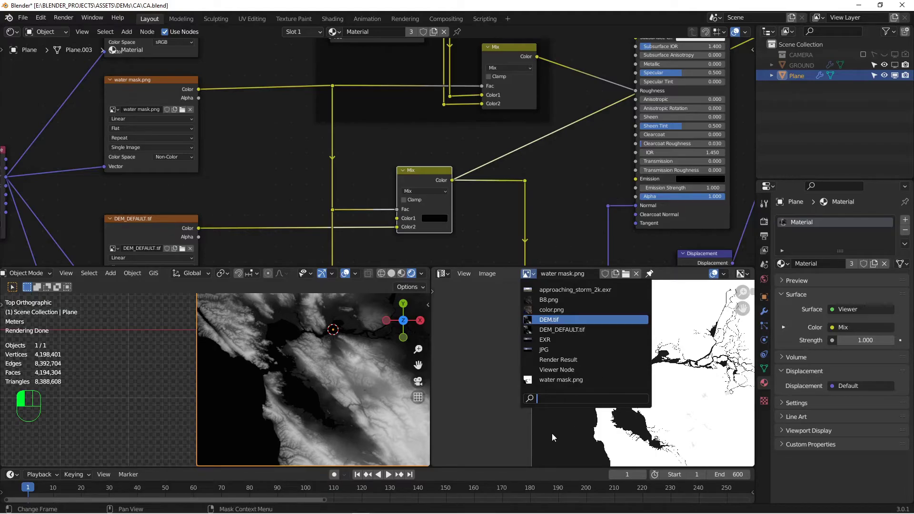
key(Return)
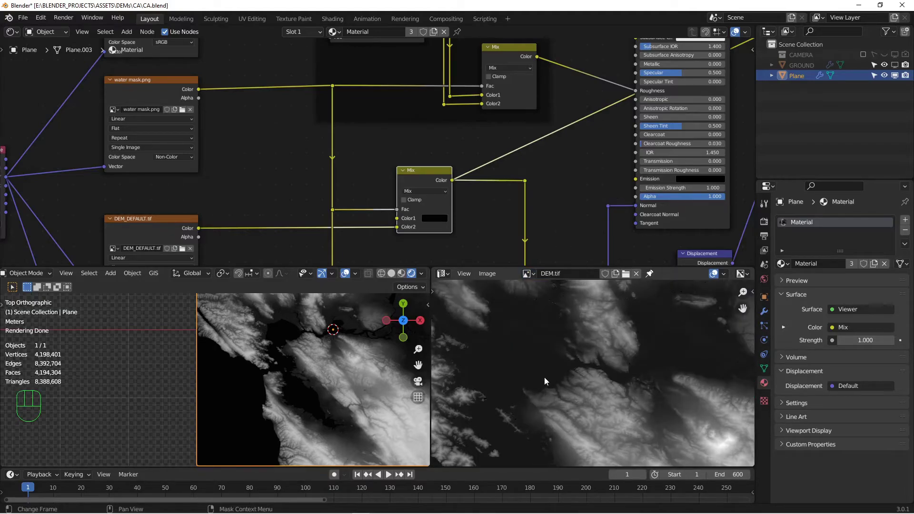
scroll(543, 377, down, 3)
scroll(544, 377, up, 3)
mouse_move(566, 365)
middle_down()
mouse_move(654, 331)
mouse_move(593, 331)
mouse_move(566, 348)
middle_up()
scroll(555, 349, up, 1)
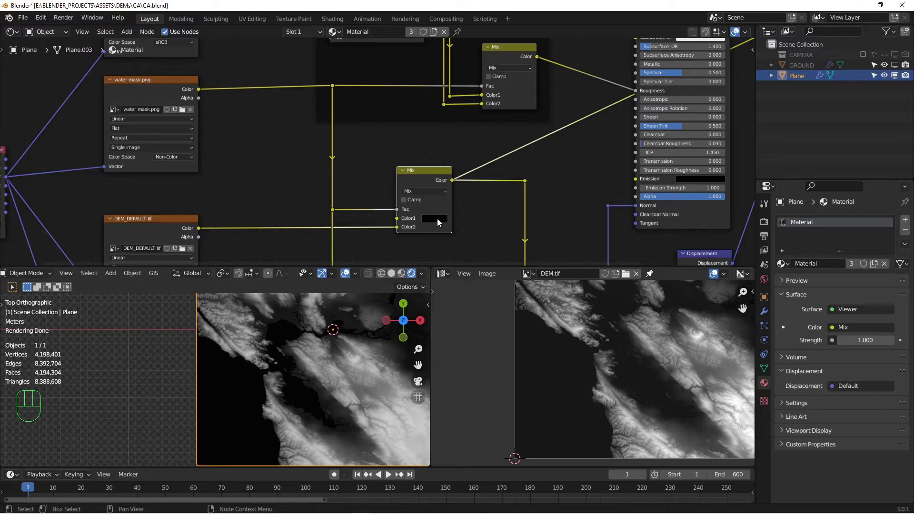
- Trace the elevation Mix node's output to the Displacement node's Height input and examine the Midlevel and Scale settings
middle_drag(458, 230, 430, 177)
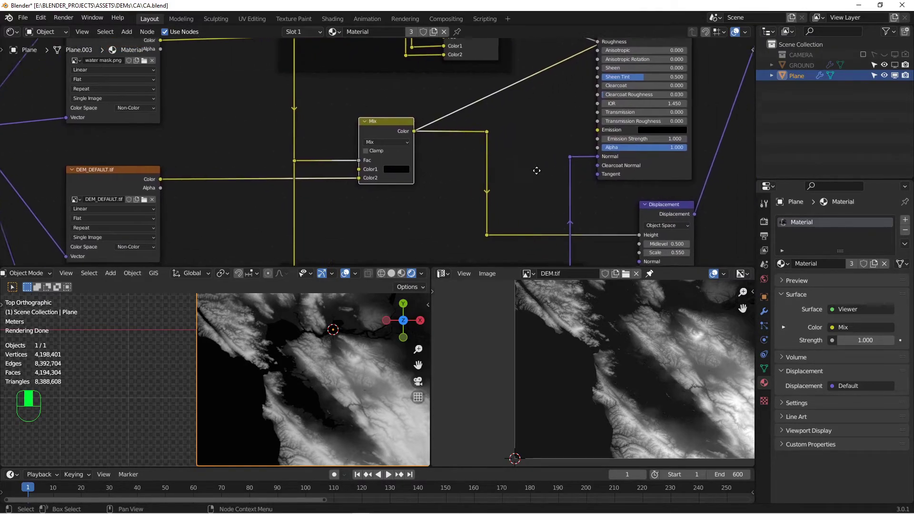
middle_drag(649, 207, 510, 191)
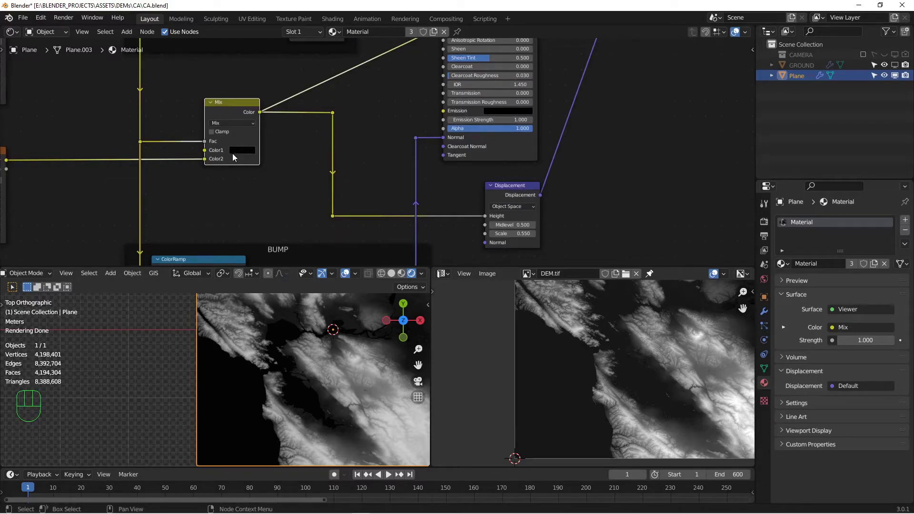
middle_drag(232, 129, 194, 156)
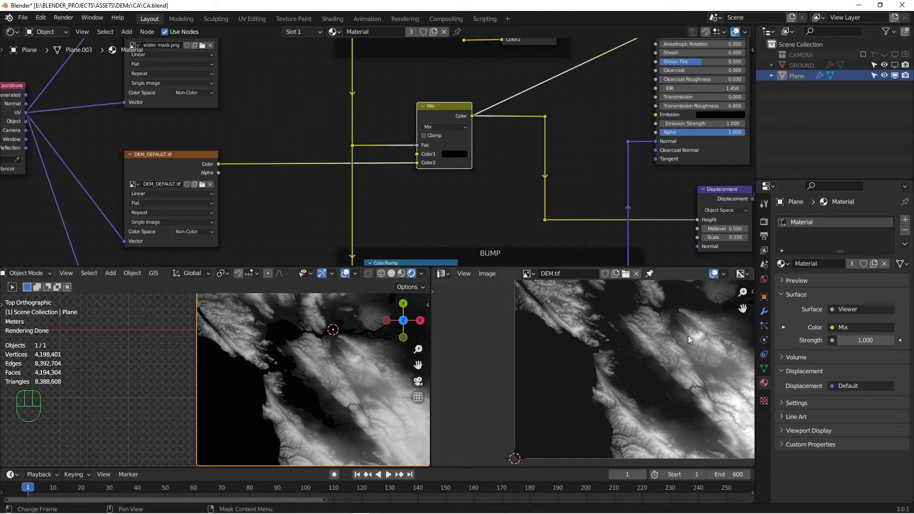
middle_drag(500, 186, 350, 201)
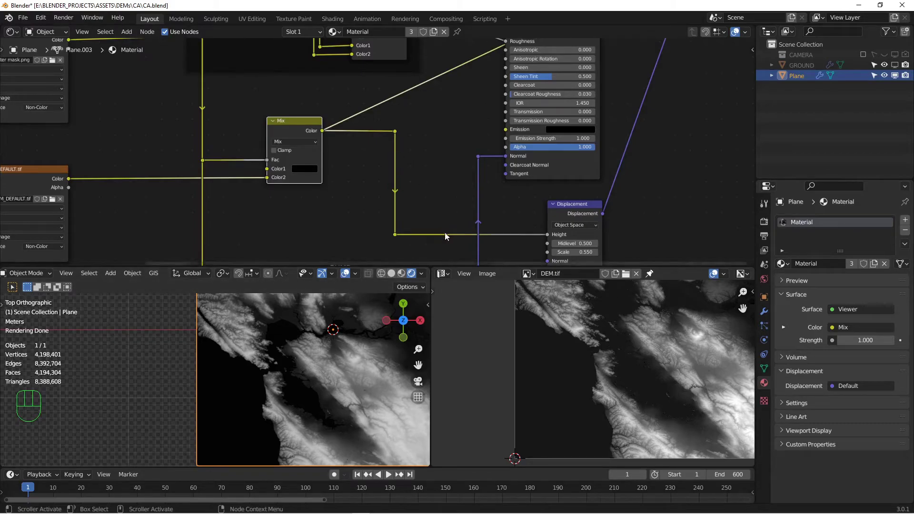
middle_drag(550, 234, 526, 196)
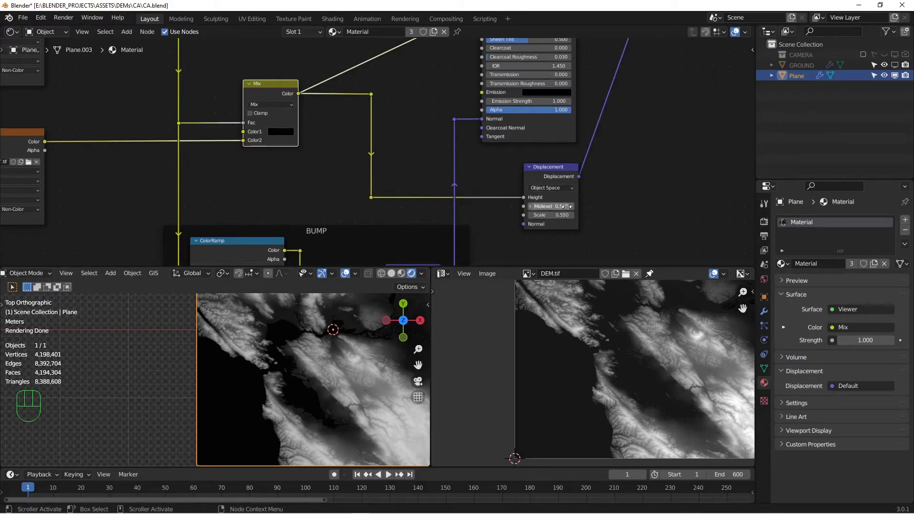
- Select the Displacement node and set the material's surface displacement method to Displacement Only in its settings
click(629, 181)
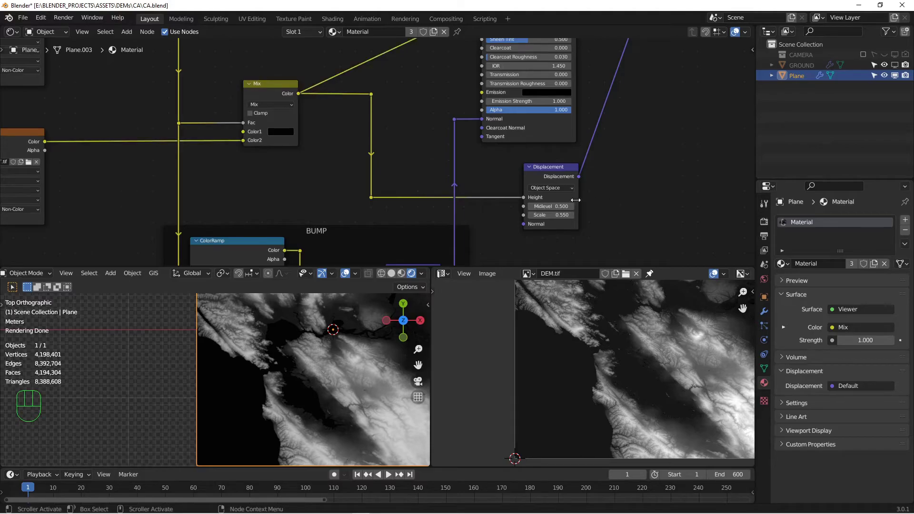
key(n)
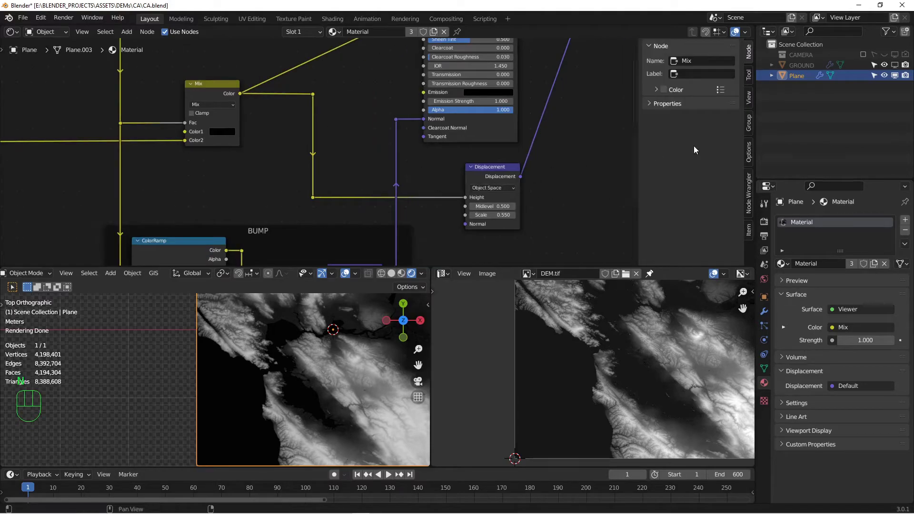
click(495, 166)
click(748, 152)
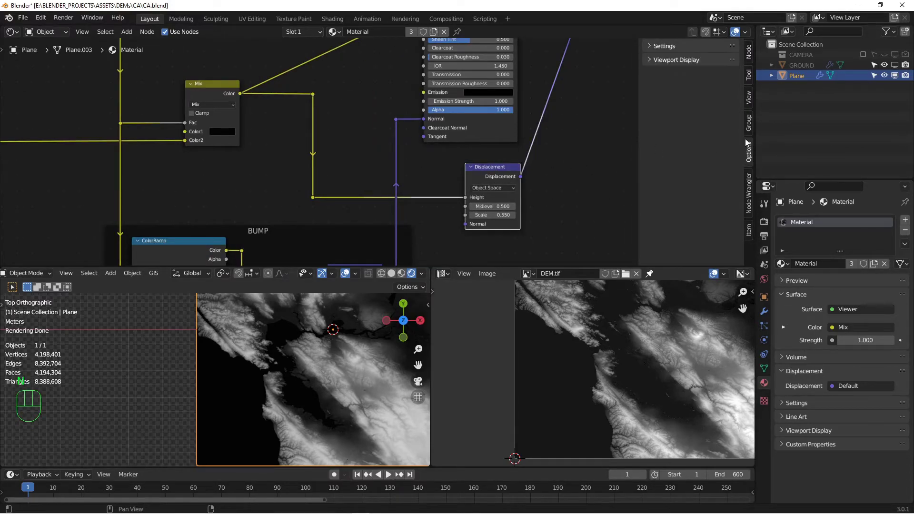
click(650, 48)
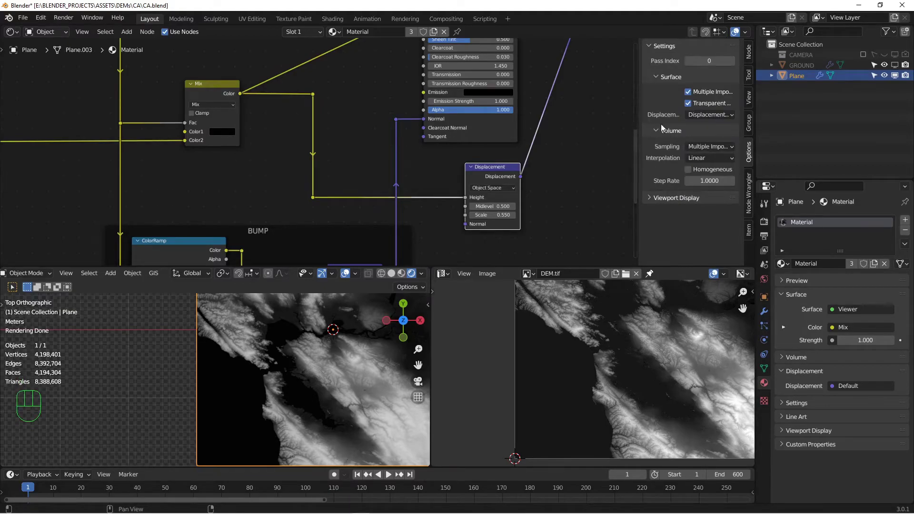
drag(636, 115, 585, 114)
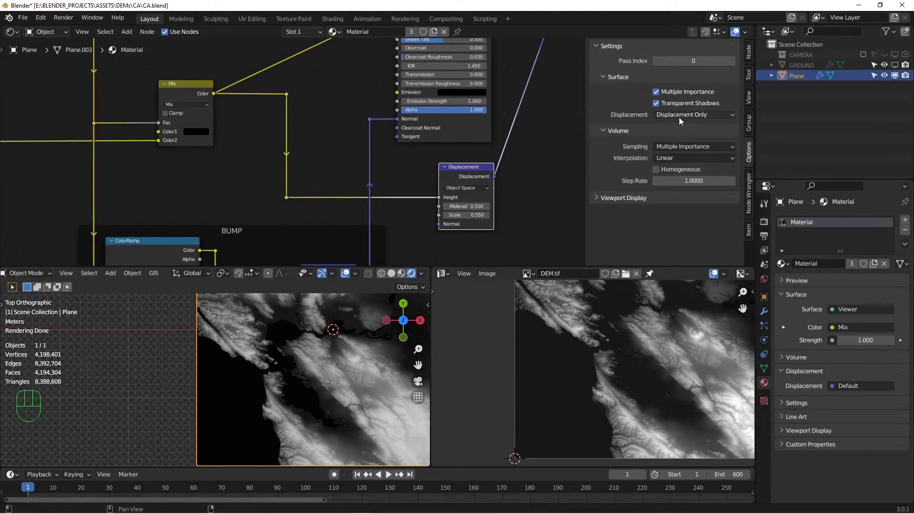
click(680, 115)
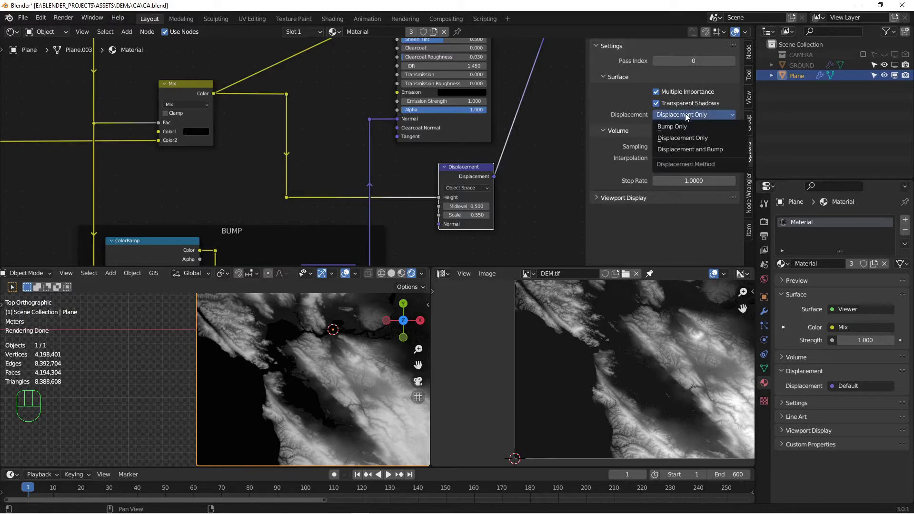
click(682, 139)
drag(584, 119, 689, 119)
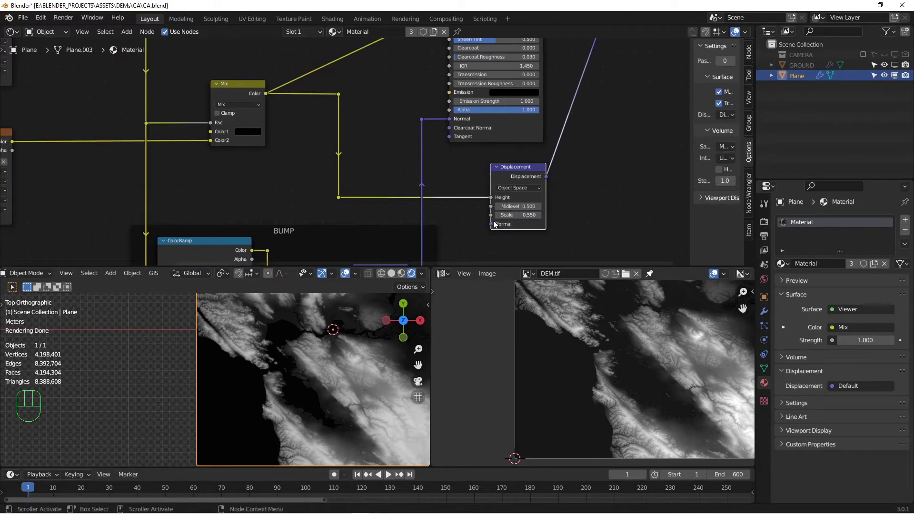
- Examine the BUMP frame's ColorRamp, B8.png, Mix and Bump nodes and their link to the Principled BSDF's Normal input
middle_drag(473, 216, 521, 159)
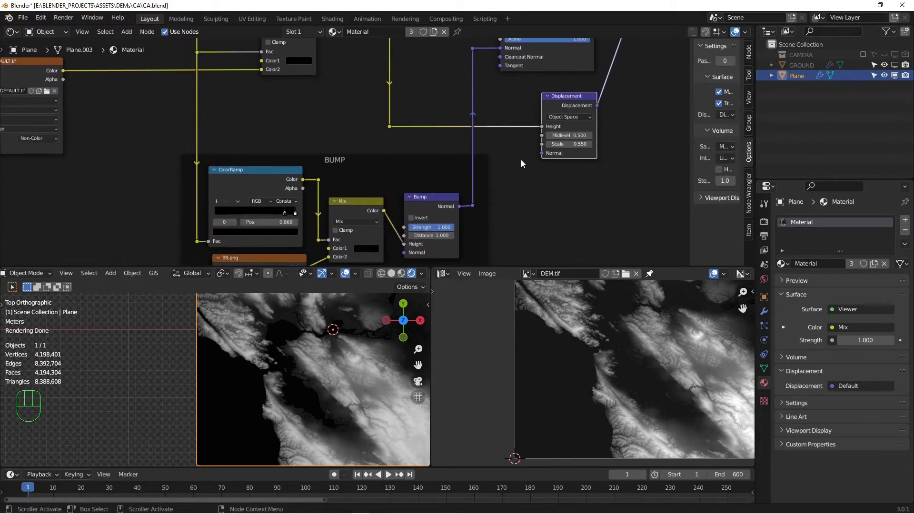
scroll(479, 188, down, 5)
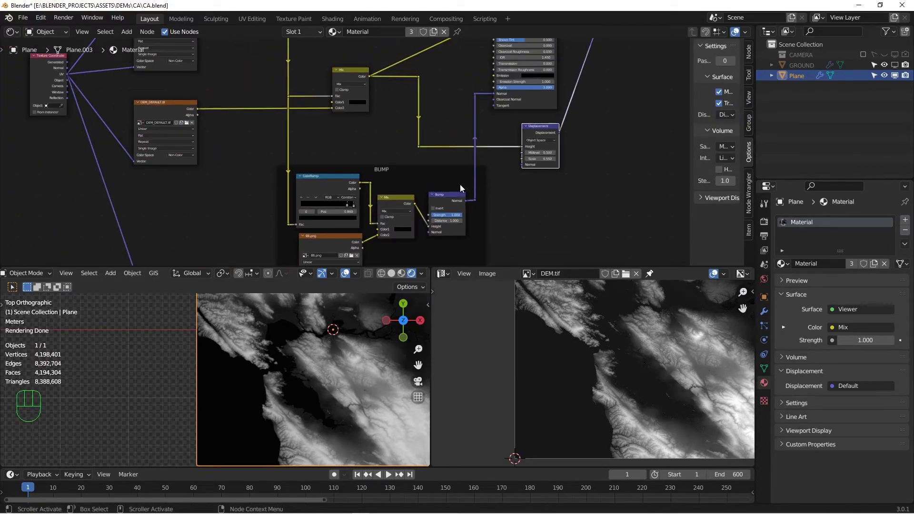
scroll(452, 167, up, 1)
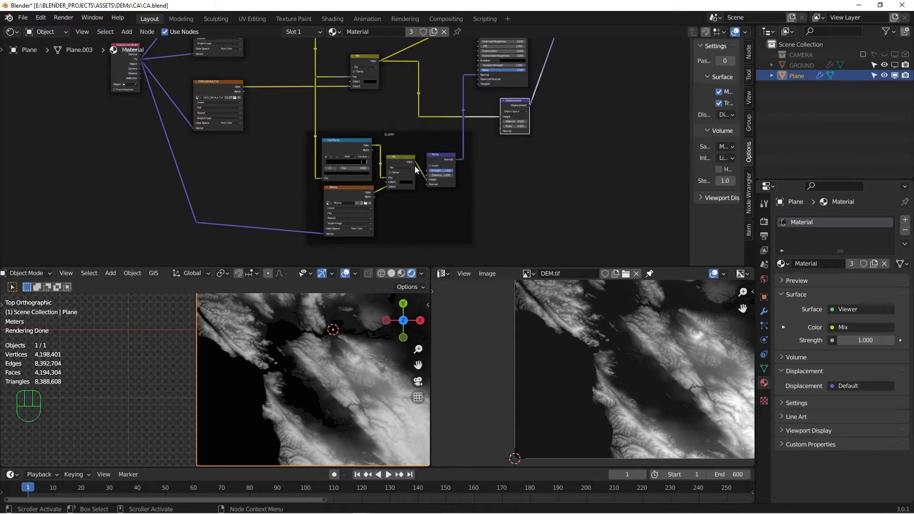
scroll(388, 149, up, 1)
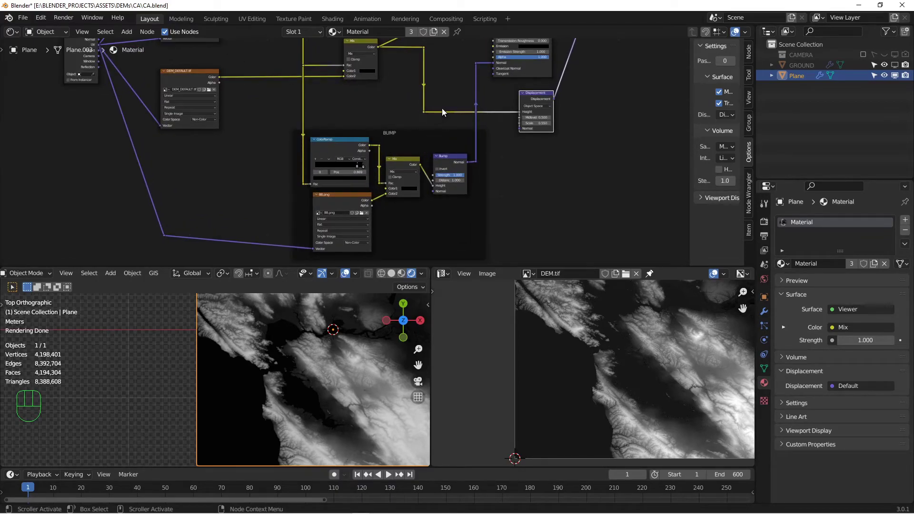
mouse_move(442, 108)
middle_down()
mouse_move(437, 187)
mouse_move(429, 104)
middle_up()
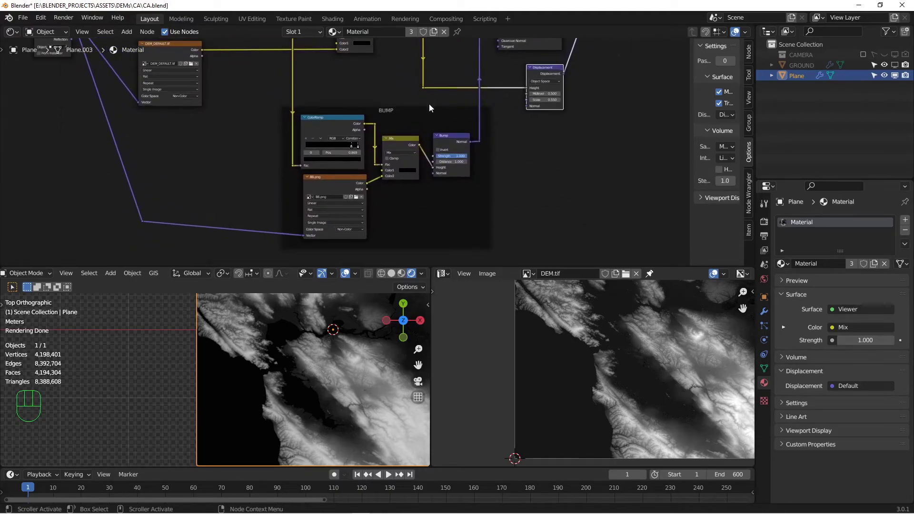
scroll(381, 135, down, 2)
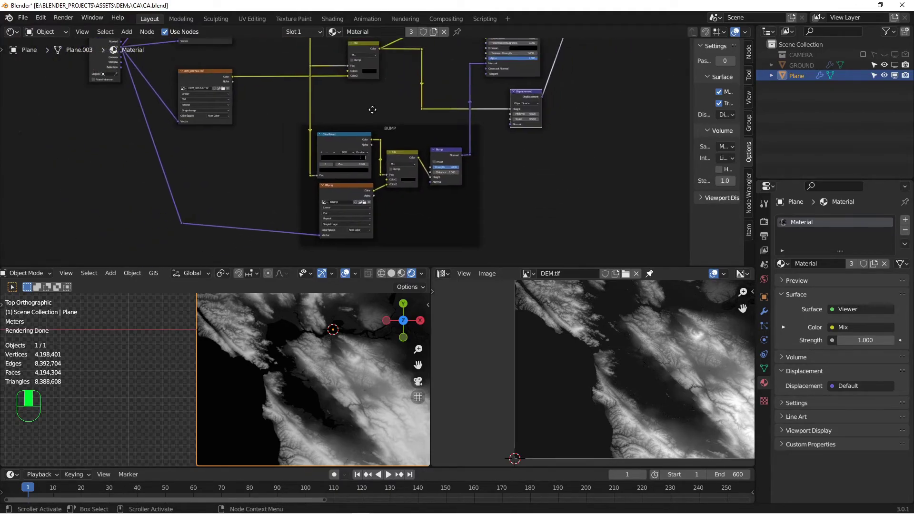
- Trace the water mask.png output down to the Fac input of the BUMP frame's ColorRamp
middle_drag(309, 71, 317, 118)
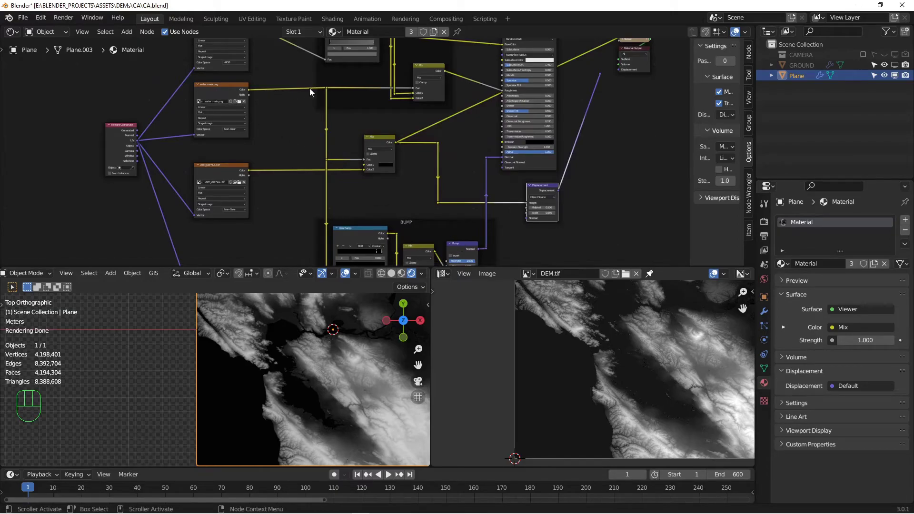
scroll(336, 242, up, 2)
middle_drag(336, 241, 312, 154)
scroll(370, 124, up, 1)
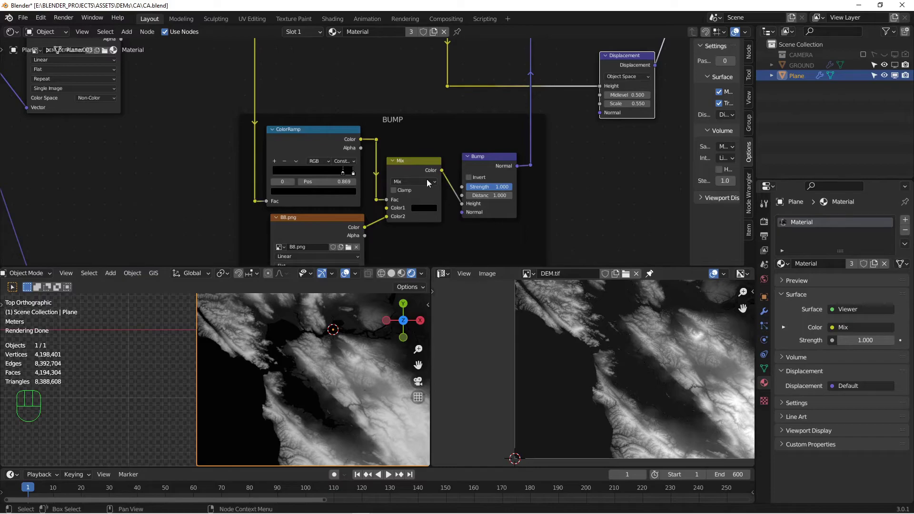
scroll(359, 145, down, 2)
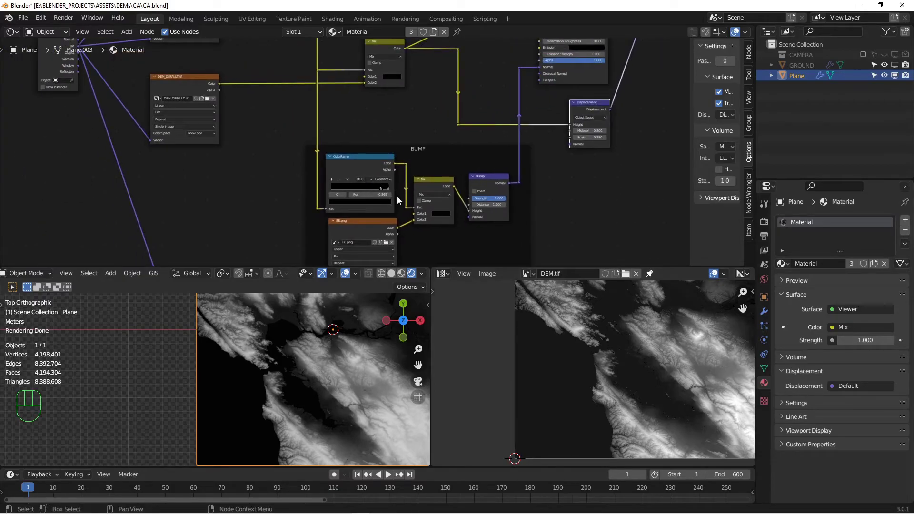
middle_drag(322, 96, 242, 153)
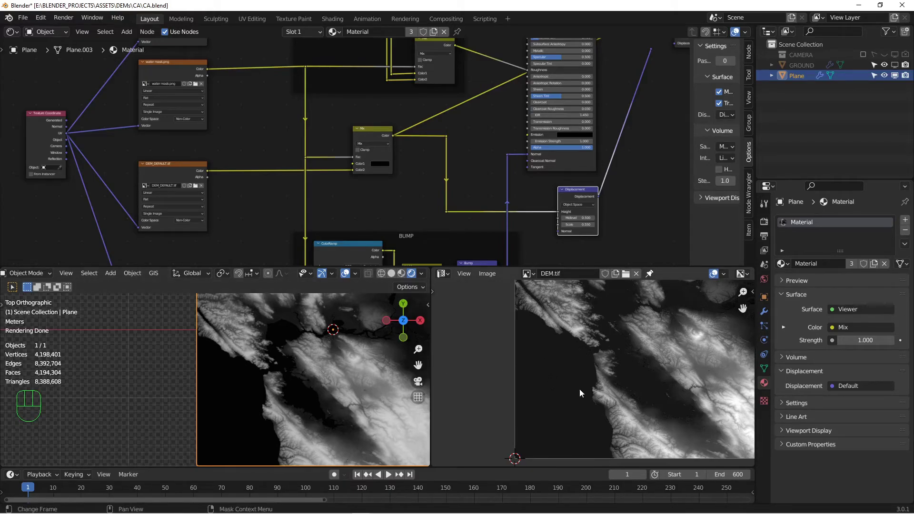
middle_drag(413, 205, 408, 195)
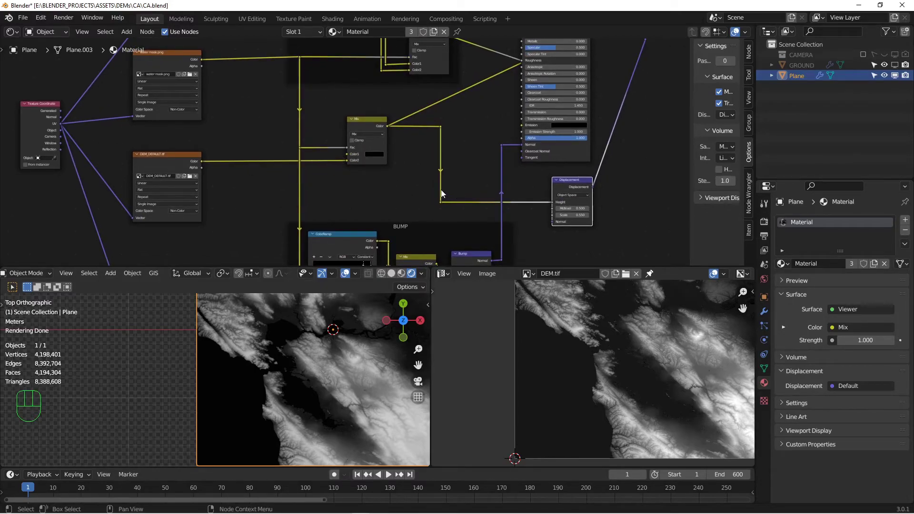
middle_drag(367, 155, 341, 52)
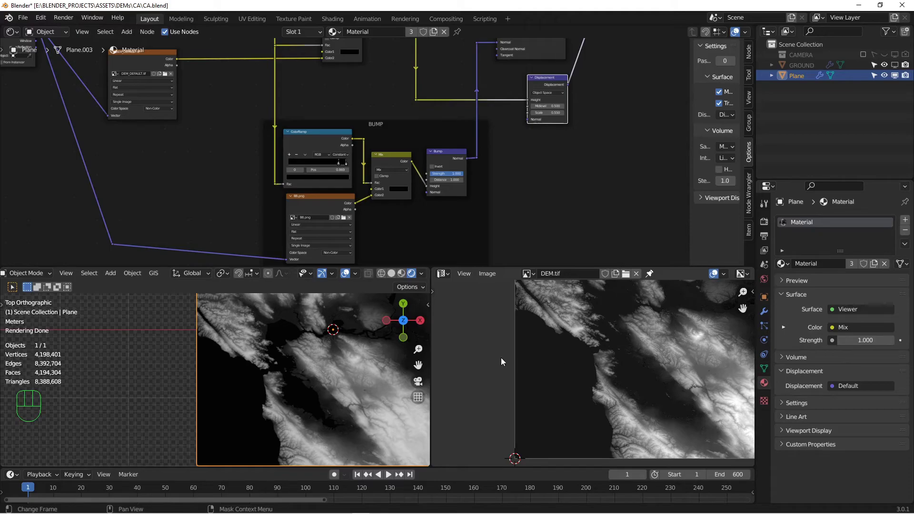
- Display B8.png in the Image Editor and inspect its coastline detail alongside the BUMP frame's B8.png texture node
click(528, 274)
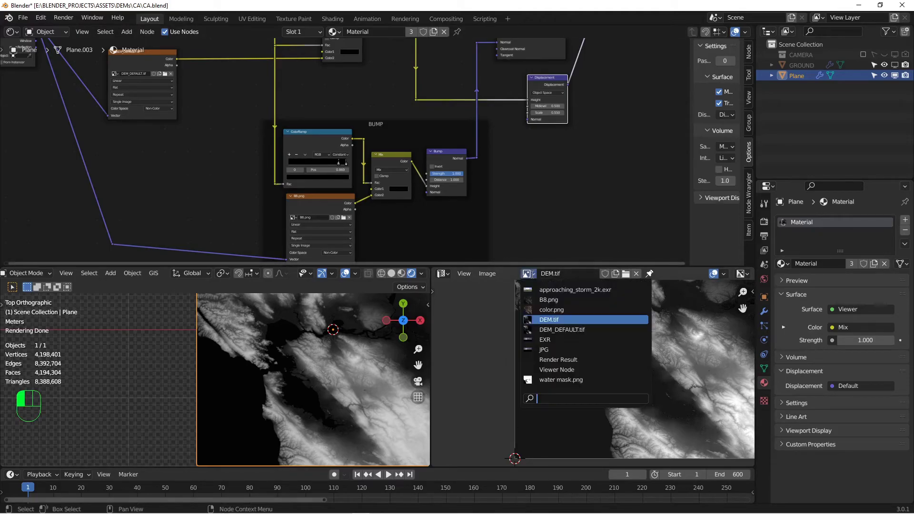
click(539, 300)
scroll(618, 341, up, 7)
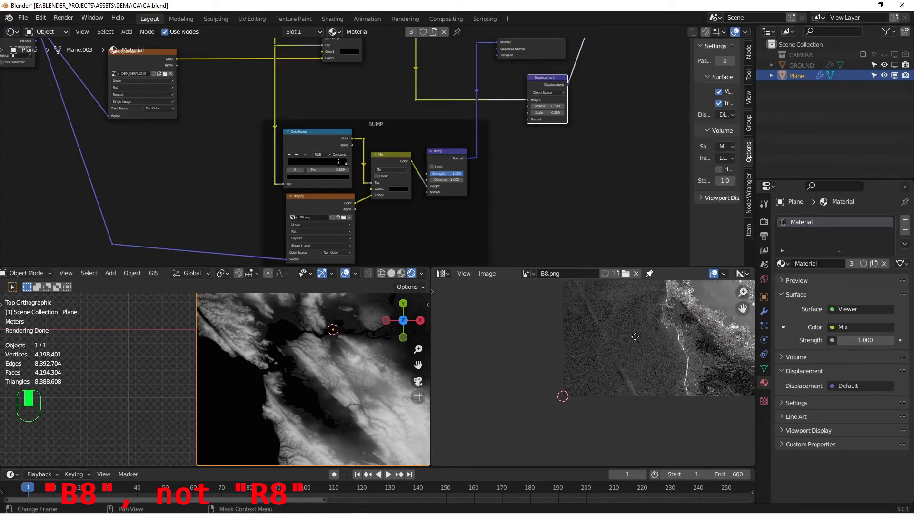
middle_drag(510, 388, 575, 392)
scroll(537, 361, down, 3)
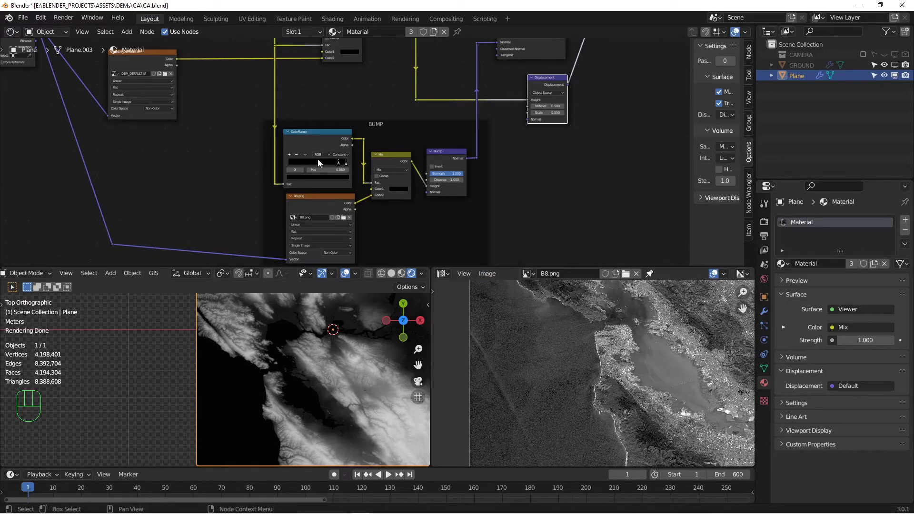
scroll(320, 181, up, 2)
scroll(324, 212, up, 1)
shift+scroll(309, 200, down, 2)
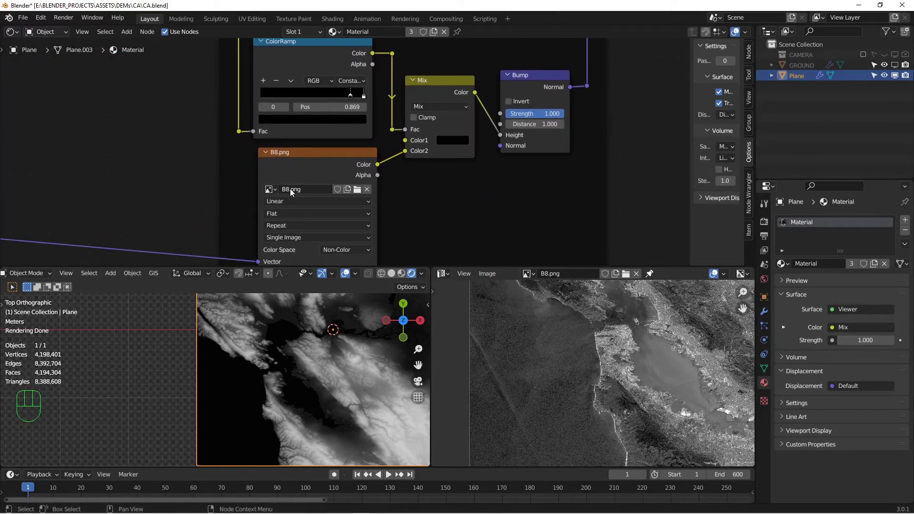
scroll(541, 355, up, 2)
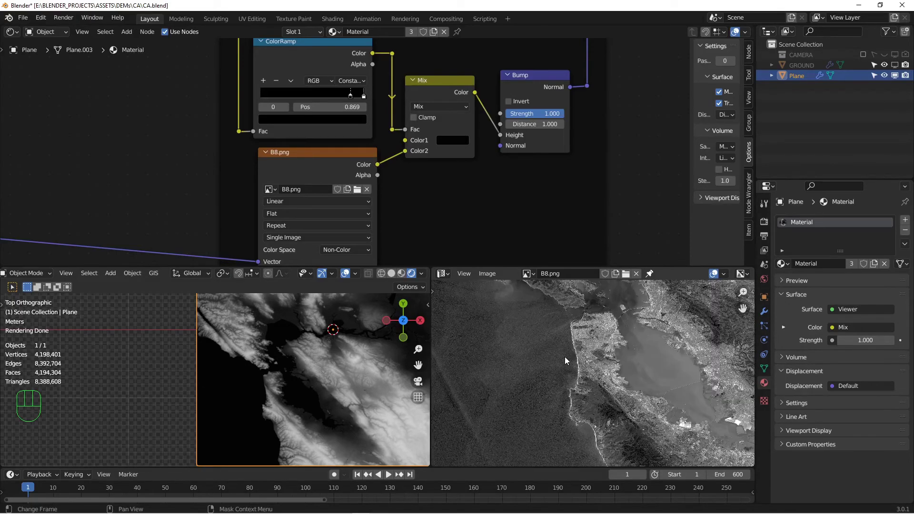
middle_drag(561, 324, 600, 406)
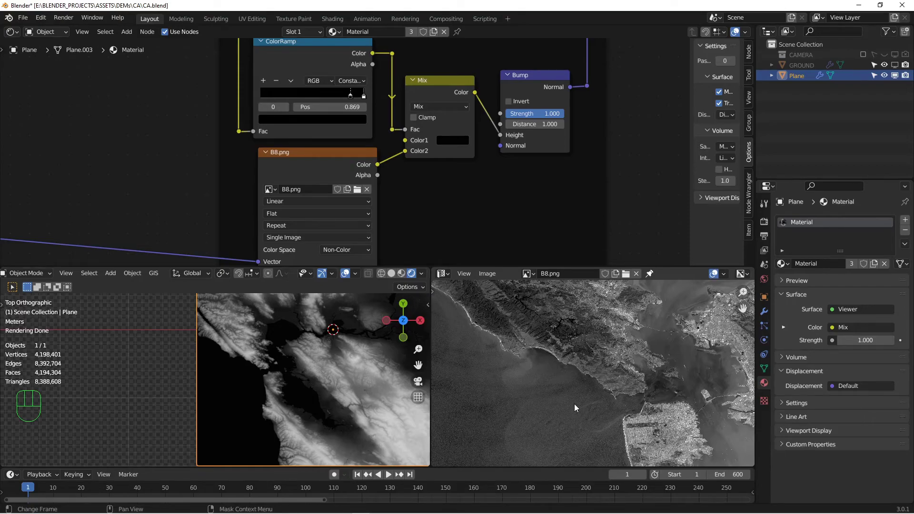
- Preview the BUMP frame's Mix node on the plane and inspect the masked B8 image across the terrain
scroll(492, 121, down, 2)
scroll(492, 121, down, 1)
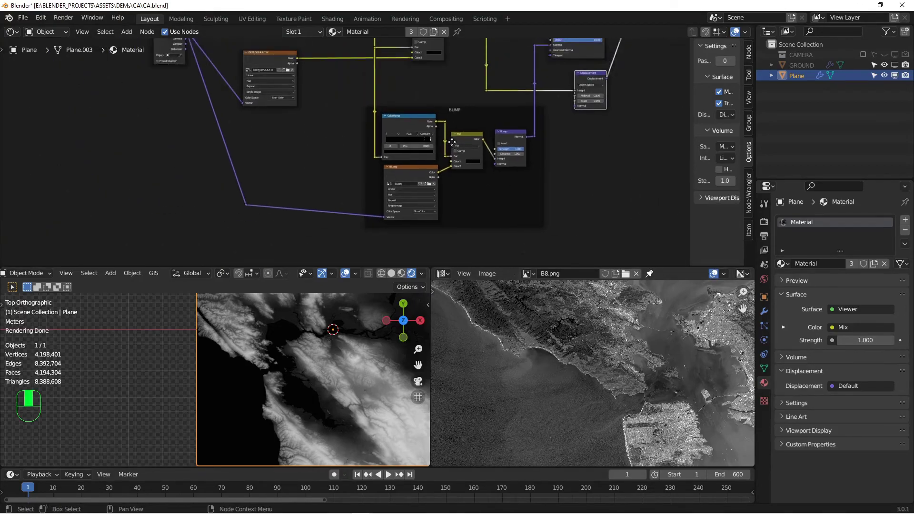
middle_drag(402, 125, 398, 187)
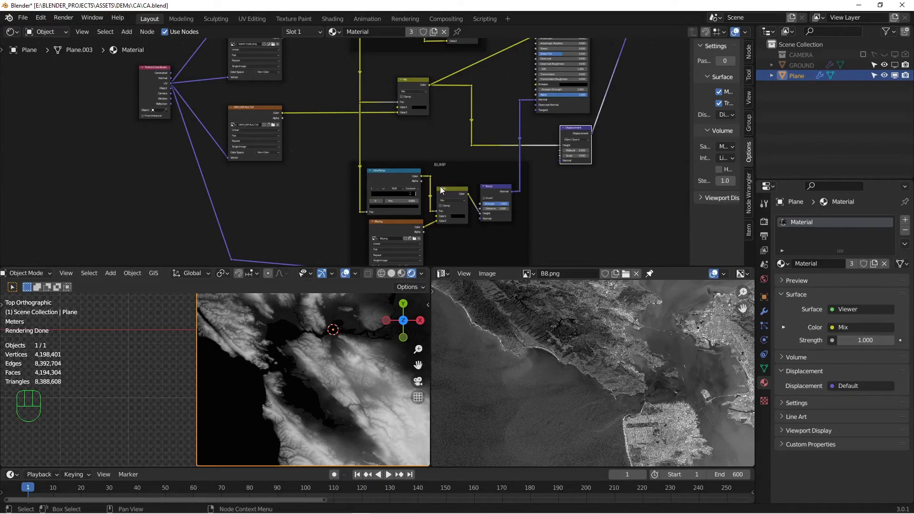
scroll(441, 190, up, 2)
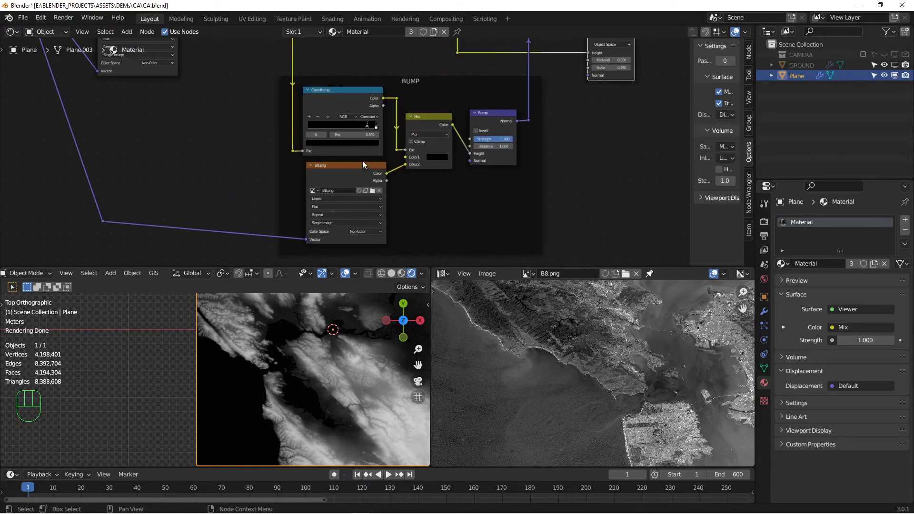
ctrl+shift+click(436, 117)
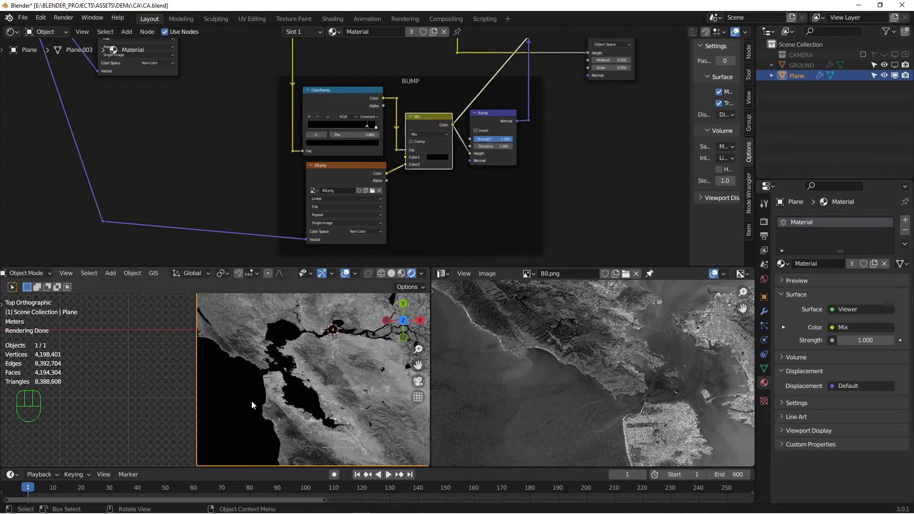
middle_drag(323, 374, 281, 362)
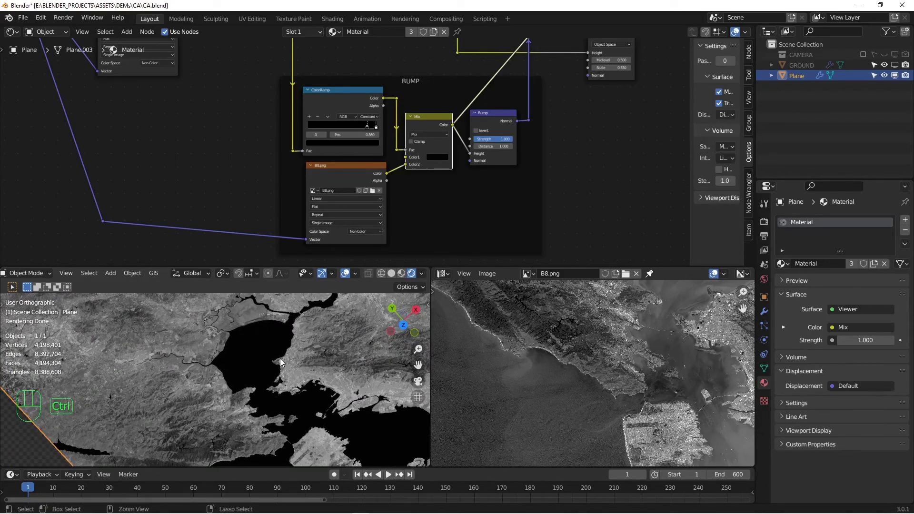
key(ctrl+KP_7)
scroll(281, 362, down, 6)
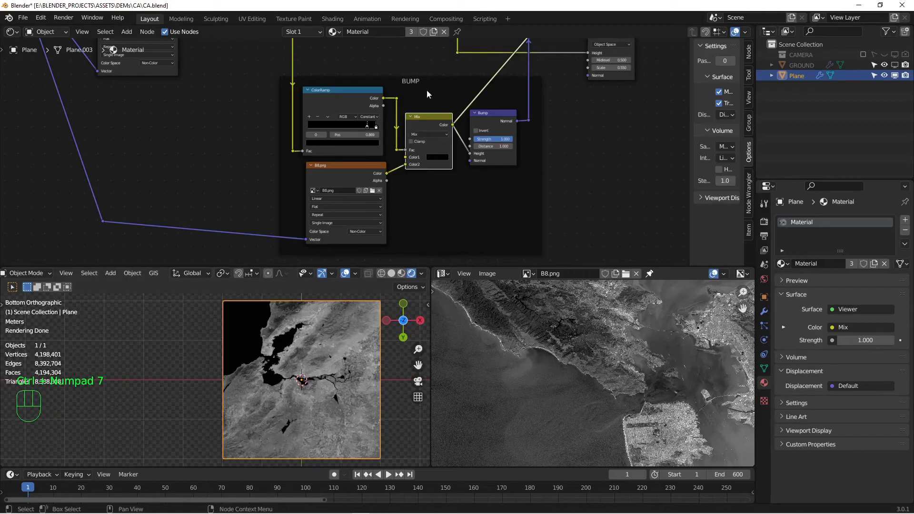
- Link the Displacement node's output to the Material Output's Displacement input
scroll(429, 149, down, 3)
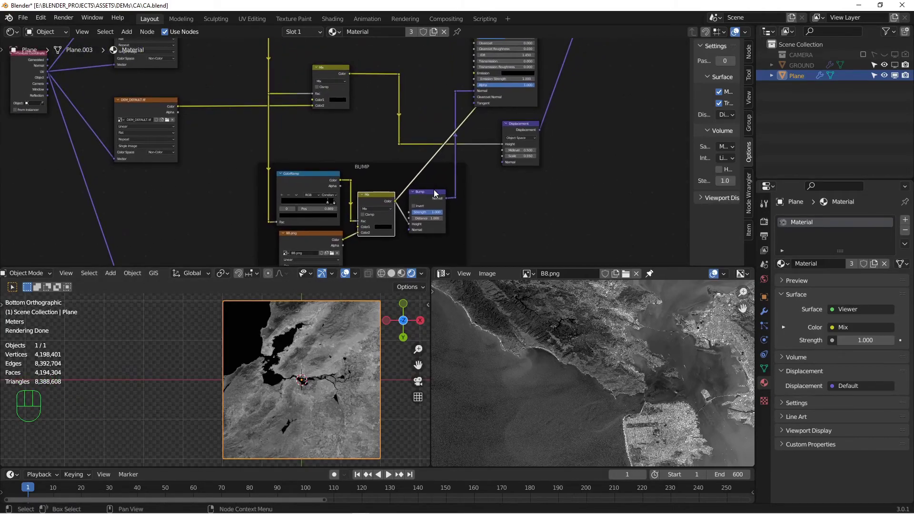
scroll(433, 189, up, 1)
middle_drag(433, 184, 412, 167)
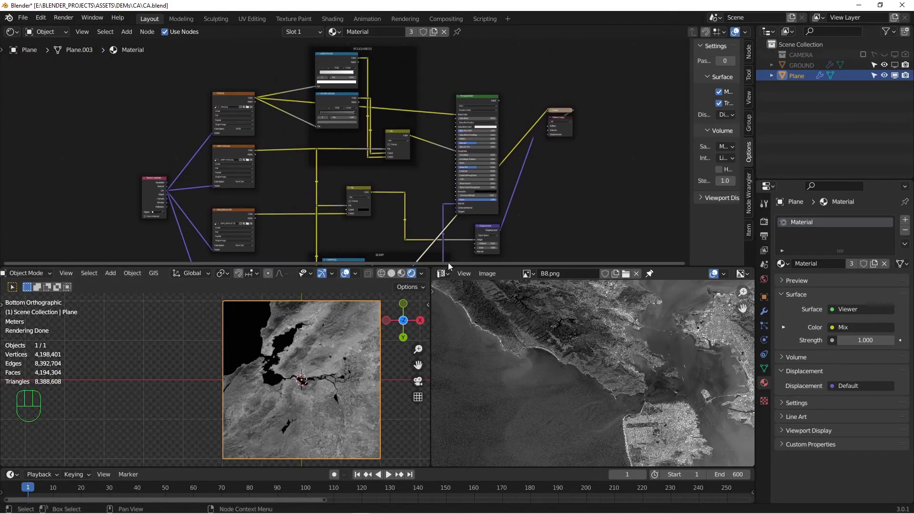
drag(461, 264, 461, 245)
mouse_move(295, 369)
middle_down()
mouse_move(289, 374)
mouse_move(278, 326)
mouse_move(300, 353)
mouse_move(323, 352)
mouse_move(273, 364)
mouse_move(305, 364)
middle_up()
scroll(544, 123, up, 3)
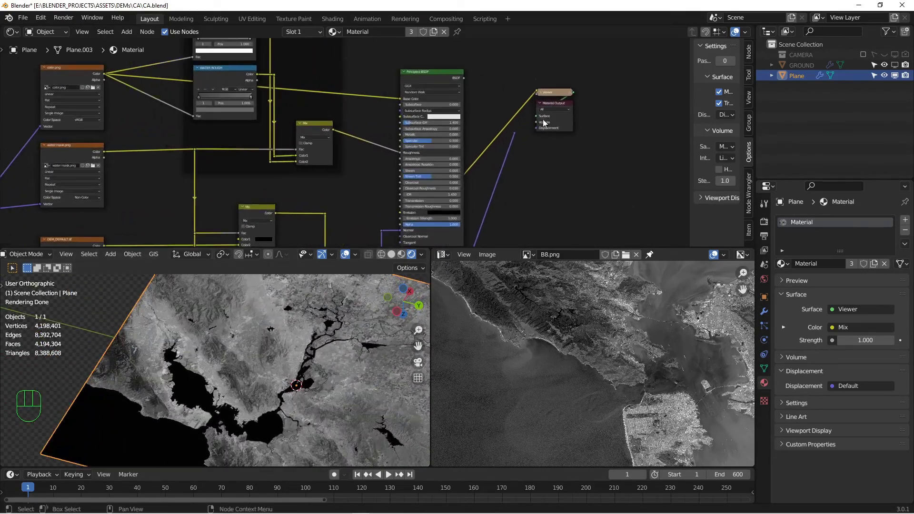
drag(514, 133, 535, 128)
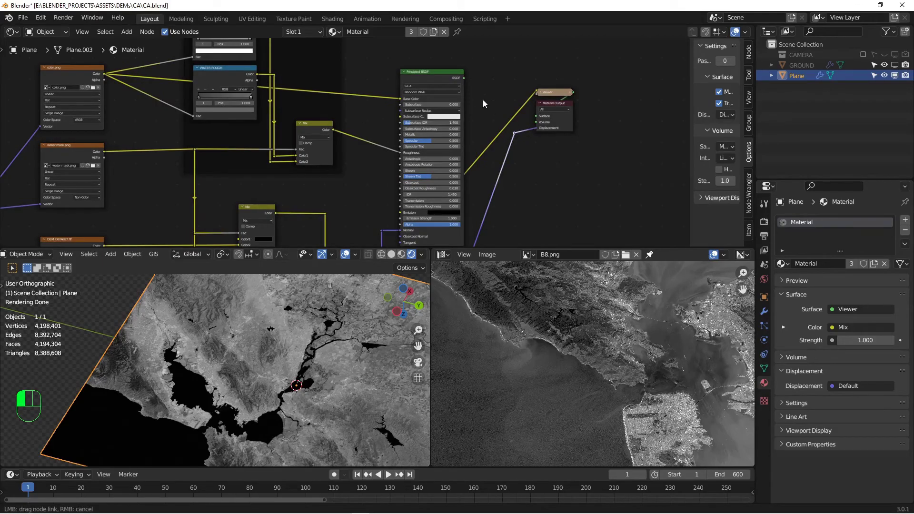
- Connect the Principled BSDF to the Material Output's Surface input and slightly reposition the reroute point on the displacement link
ctrl+shift+click(447, 74)
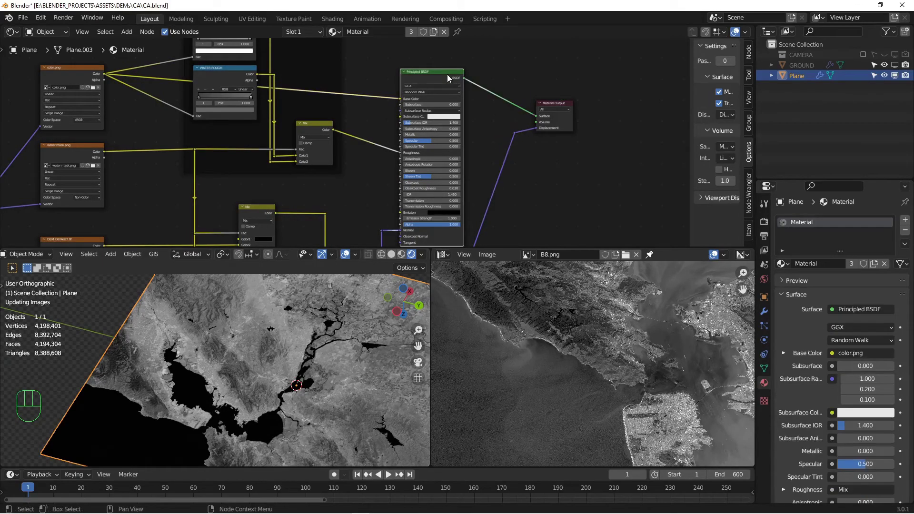
click(516, 135)
key(g)
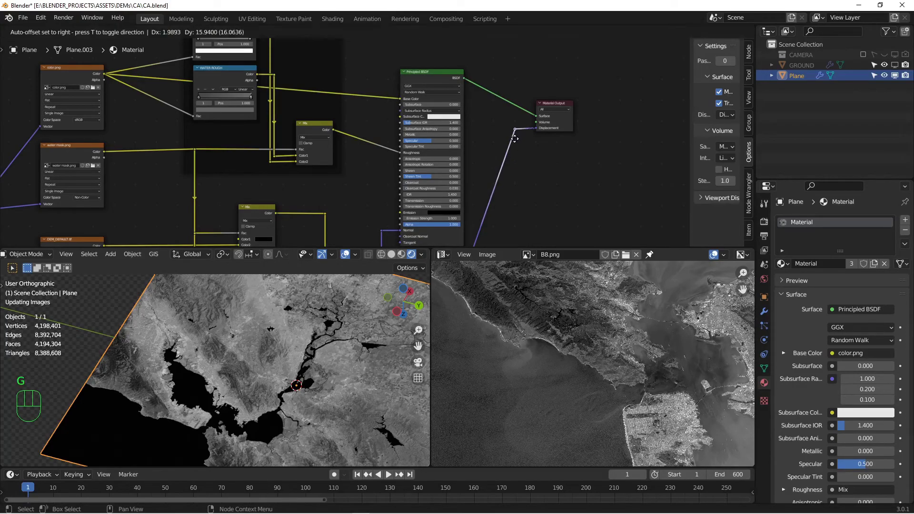
click(514, 135)
- Enlarge the 3D viewport and examine the terrain's displaced mountain relief and surface detail up close
drag(371, 248, 381, 143)
drag(430, 292, 652, 304)
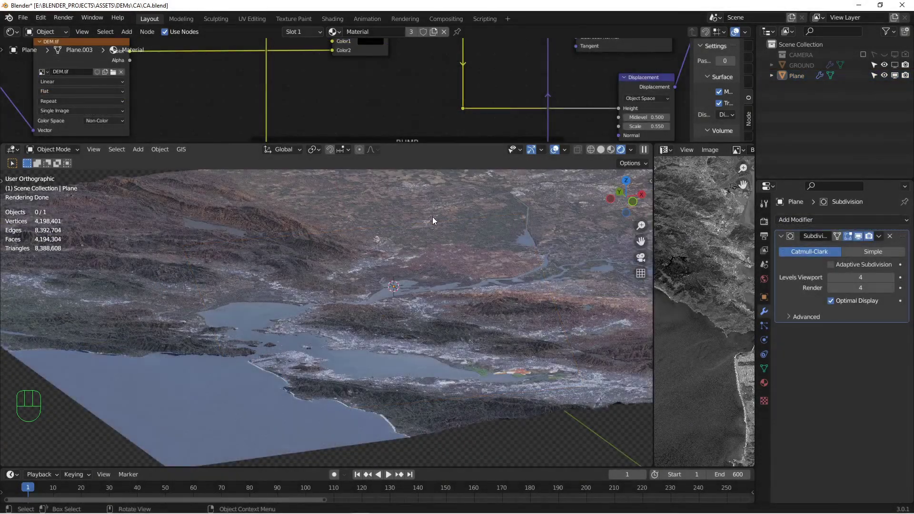
ctrl+middle_drag(432, 216, 432, 145)
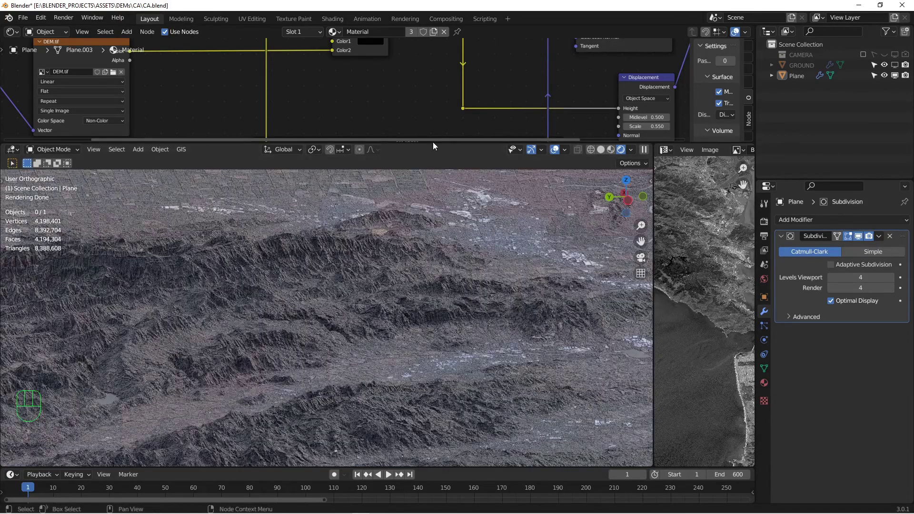
drag(433, 142, 419, 164)
alt+middle_drag(349, 407, 339, 364)
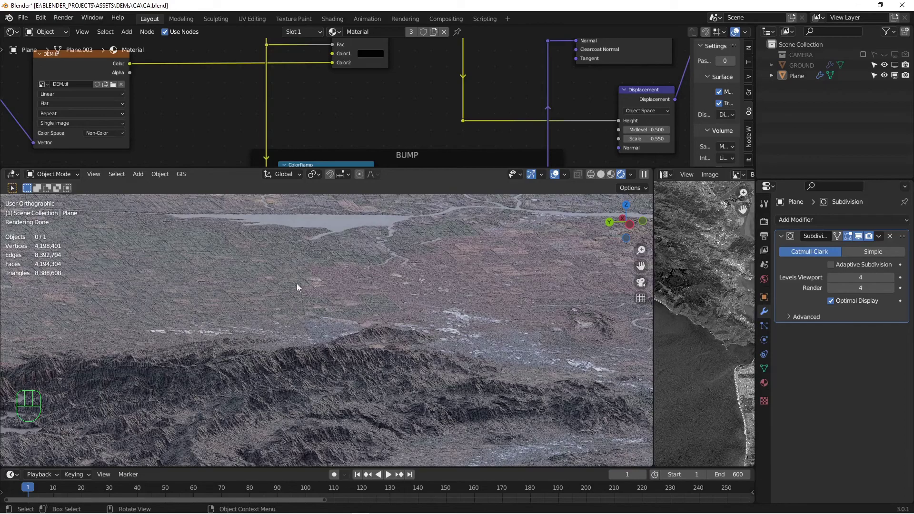
- Cut the bump link to the Principled BSDF's Normal input to compare the terrain without bump, and reconnect it
scroll(475, 105, down, 3)
middle_drag(461, 94, 413, 83)
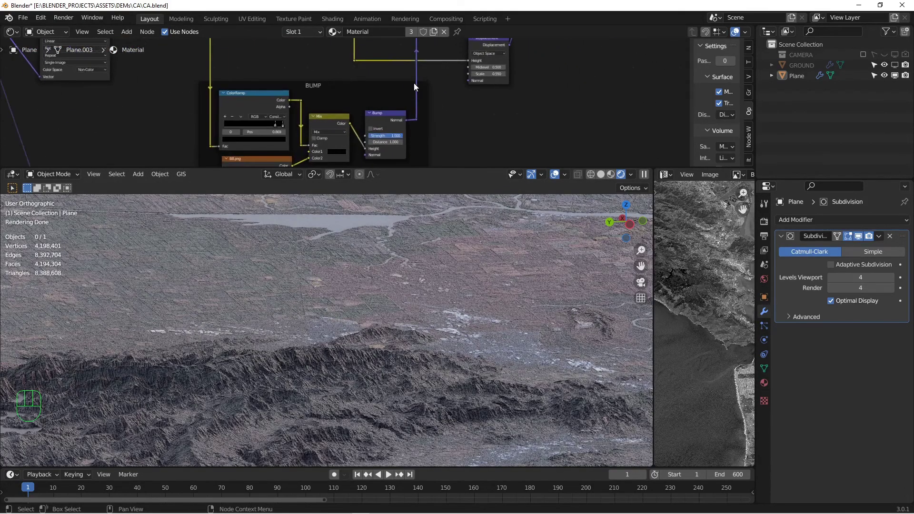
scroll(413, 83, up, 1)
shift+scroll(430, 50, up, 4)
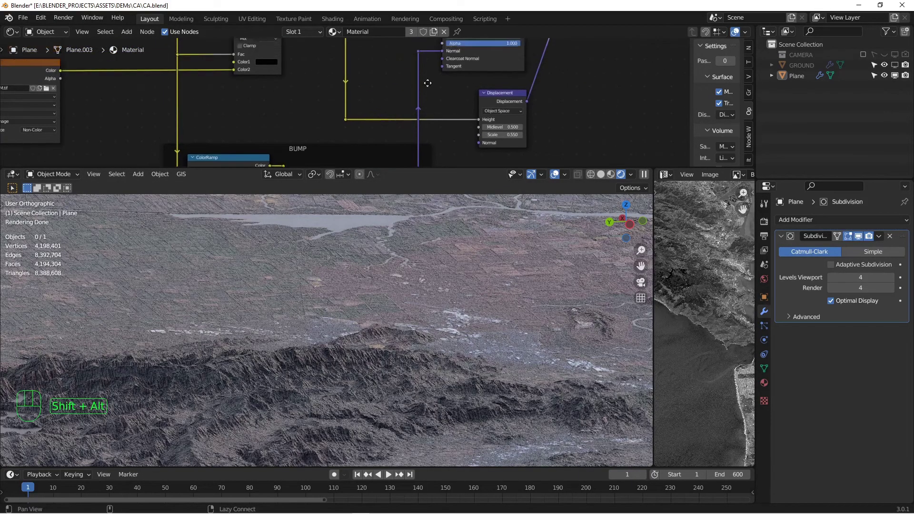
ctrl+right_drag(424, 100, 428, 129)
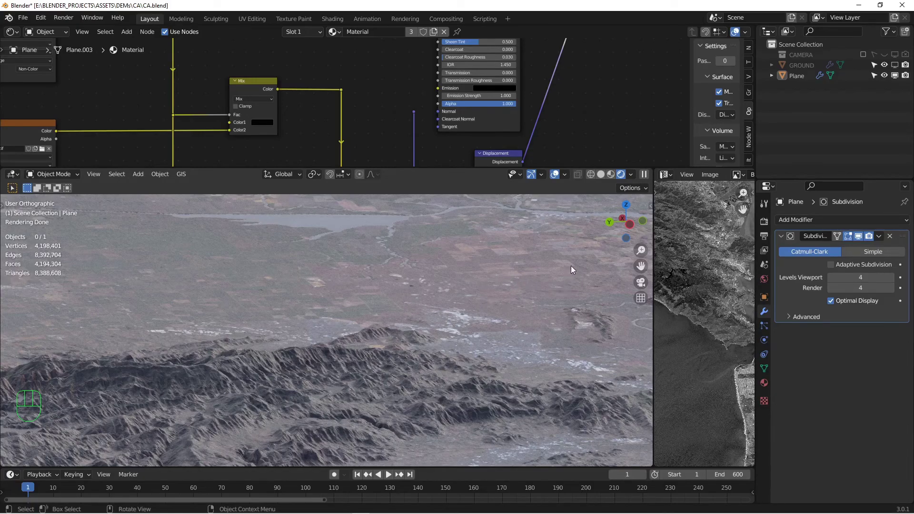
drag(414, 112, 444, 118)
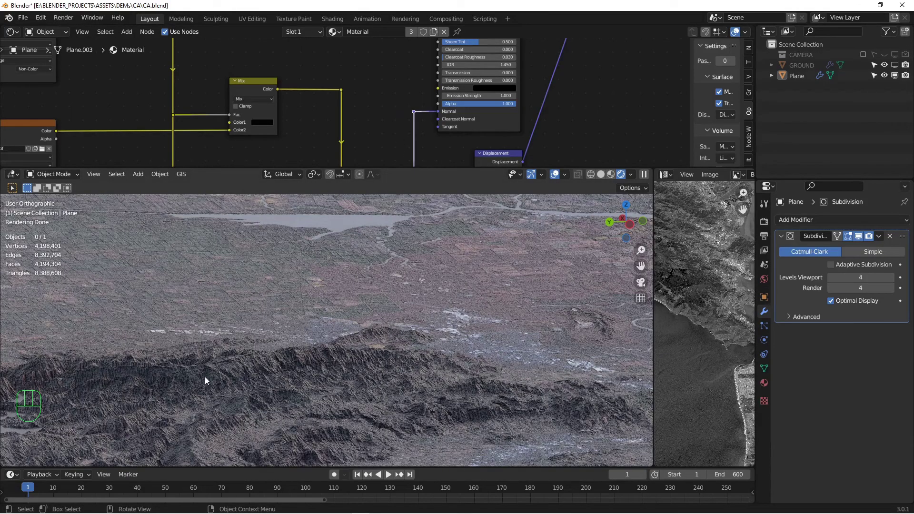
- Expand the 3D viewport further and examine the bump detail across the whole terrain from a higher angle
shift+middle_drag(307, 418, 350, 363)
drag(415, 169, 417, 86)
scroll(358, 247, down, 1)
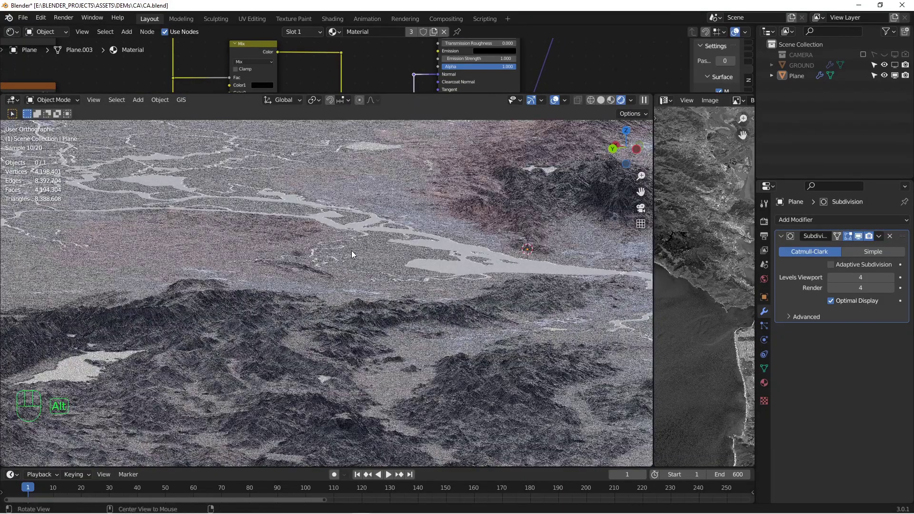
alt+middle_drag(351, 250, 382, 299)
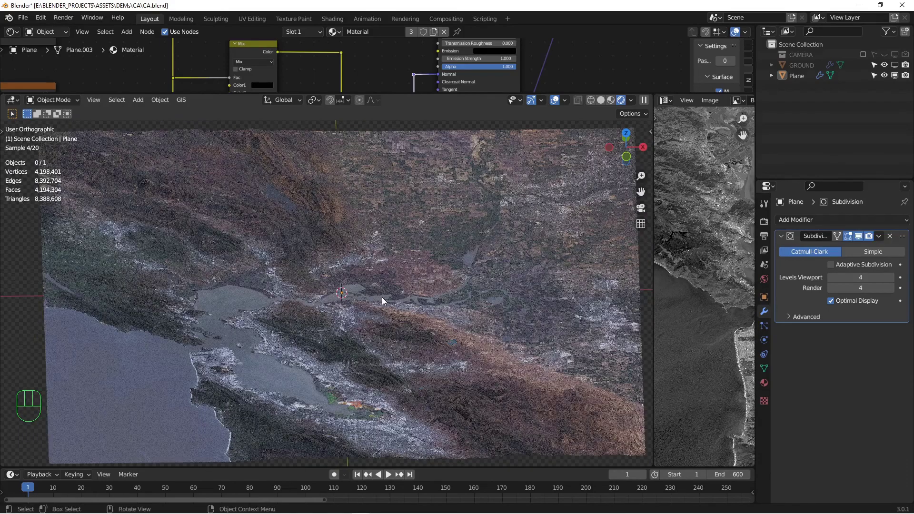